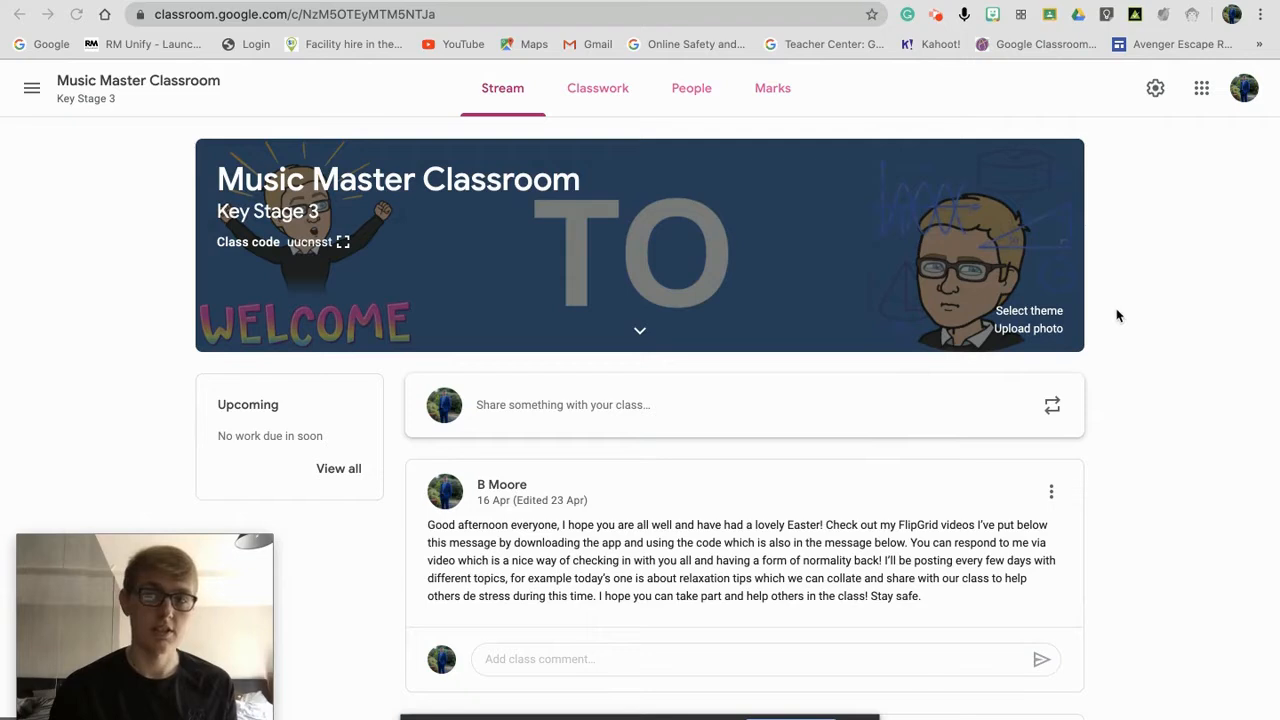
Step: Open the class settings and show the Class code options: Display, Copy, Reset, Disable
left_click(1156, 90)
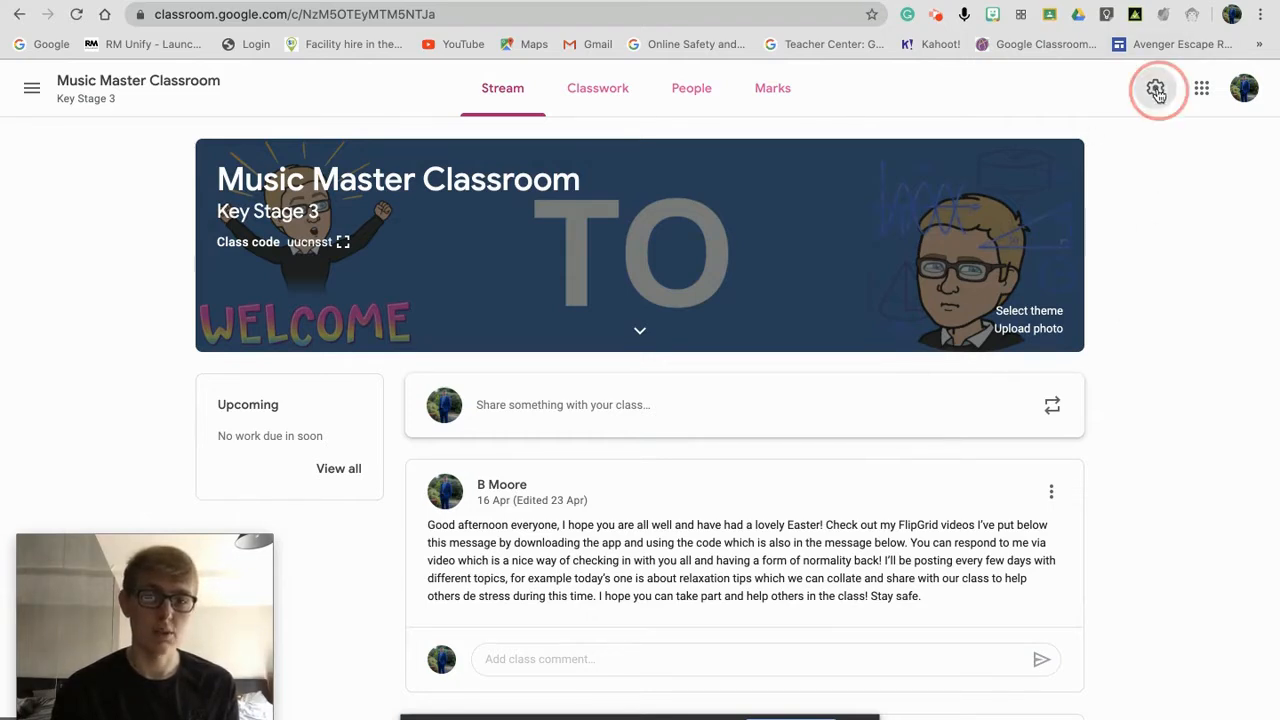
left_click(1050, 276)
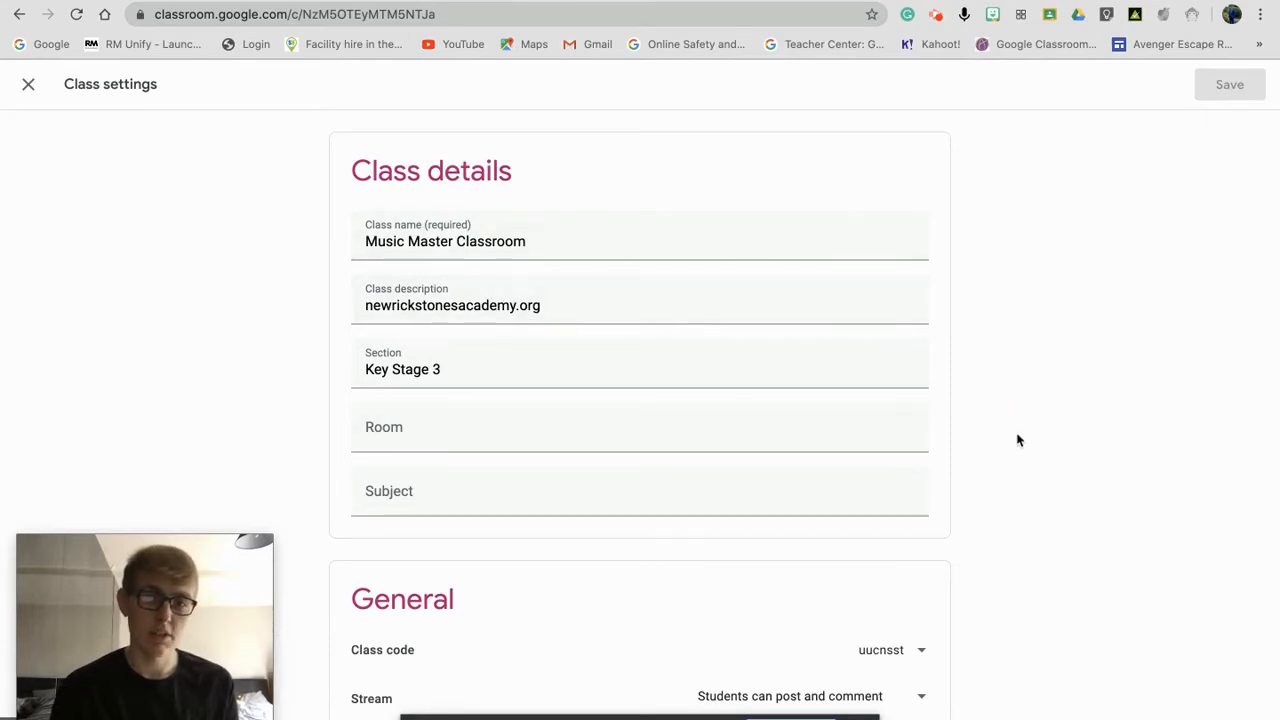
left_click(1064, 638)
left_click_drag(1064, 638, 1045, 586)
left_click(1045, 586)
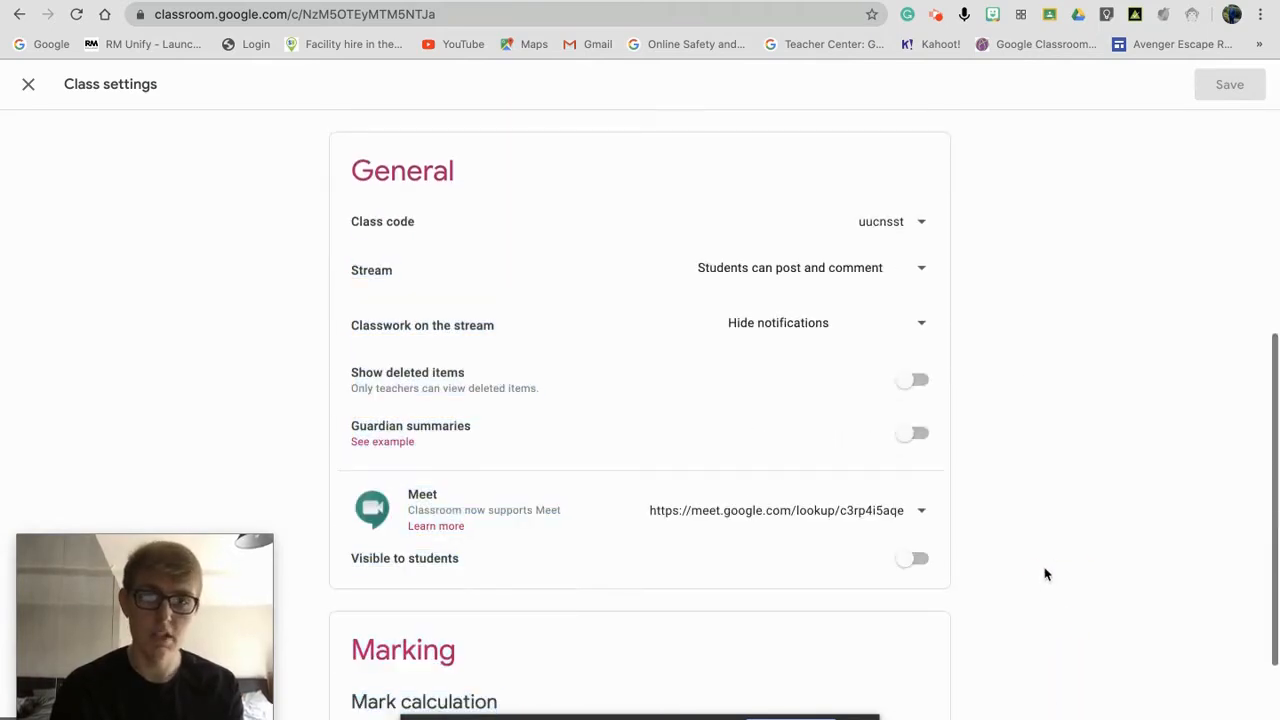
left_click(878, 229)
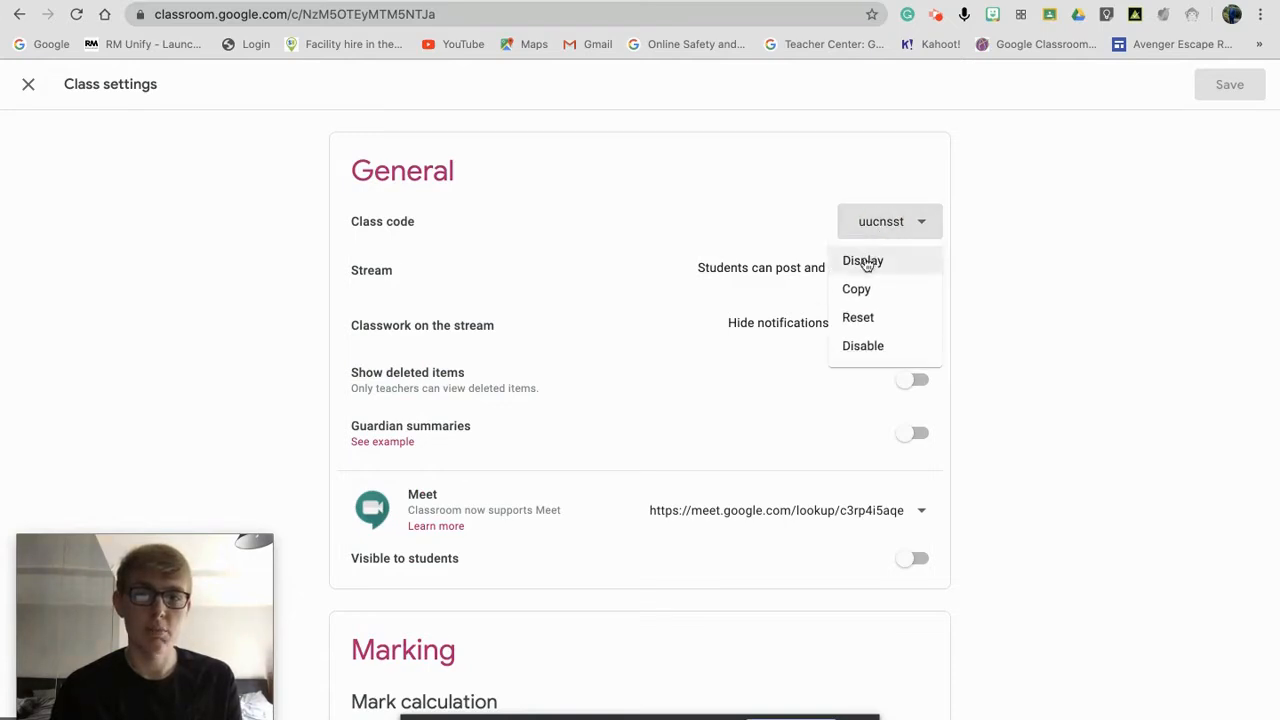
Step: Close the Class code options and show the Stream posting-permission choices
left_click(988, 320)
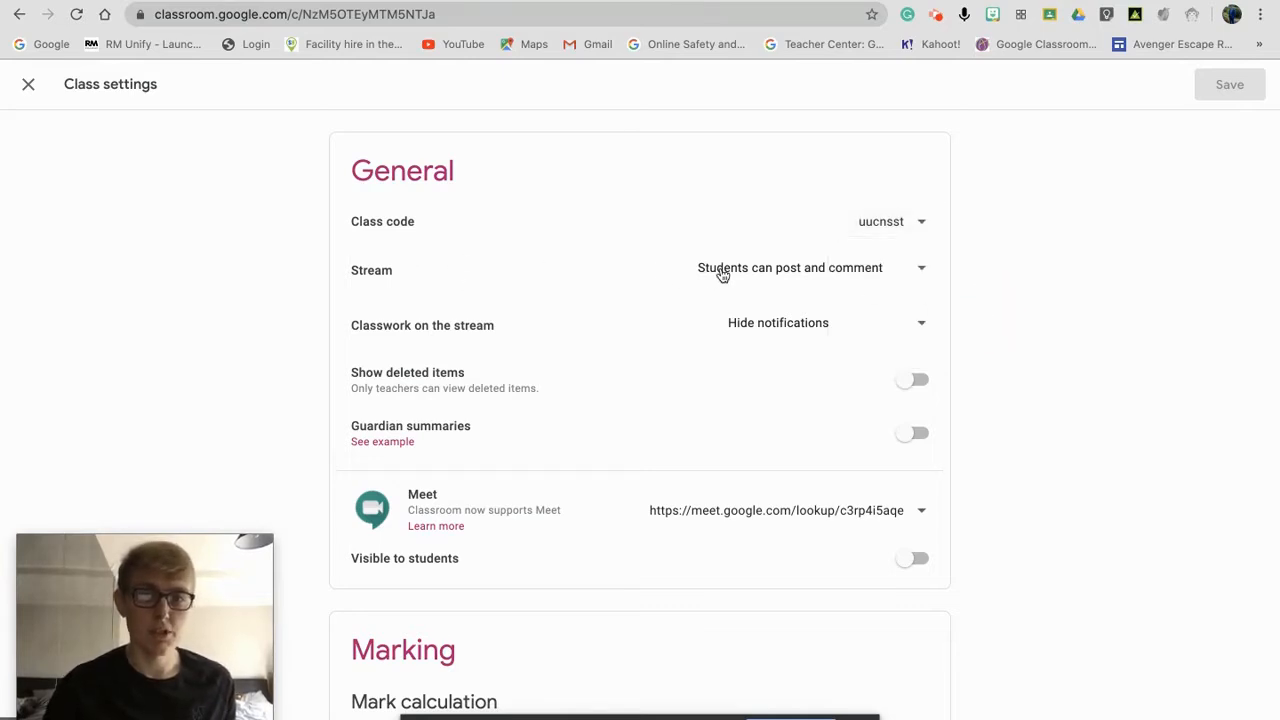
left_click(790, 268)
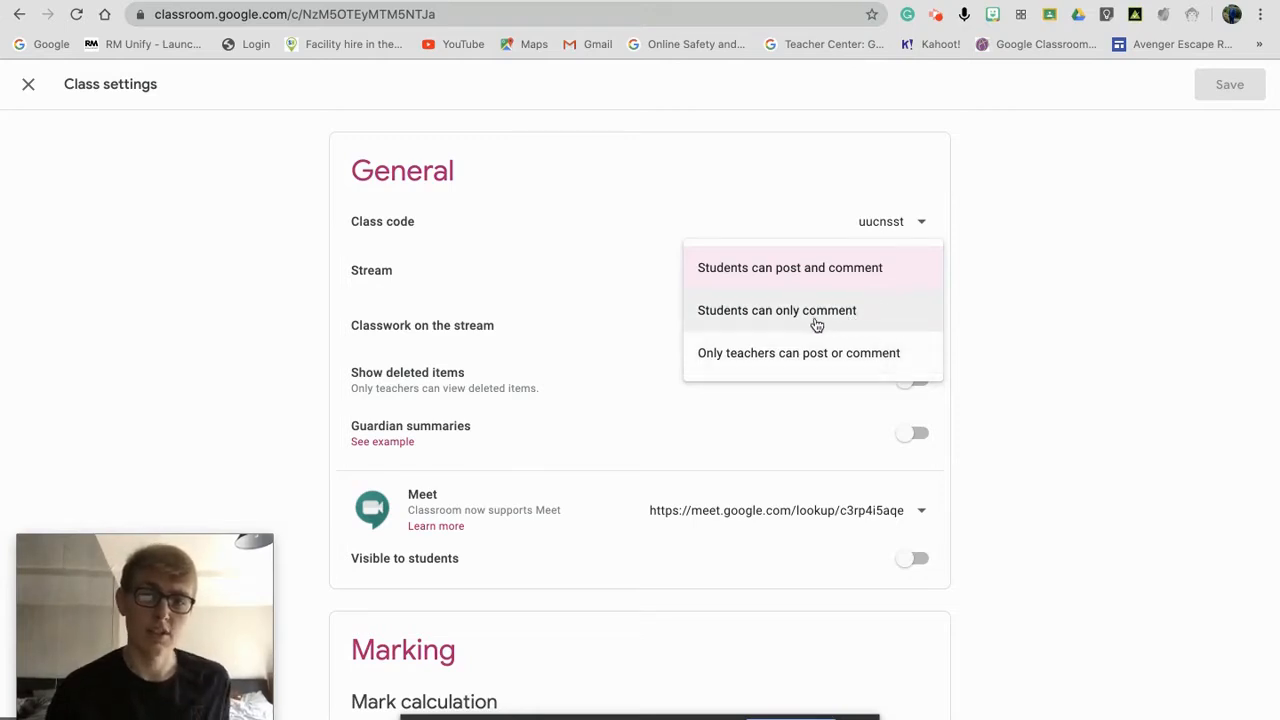
Step: Set the stream to 'Students can only comment' with condensed classwork notifications, and save
left_click(771, 318)
left_click(1115, 336)
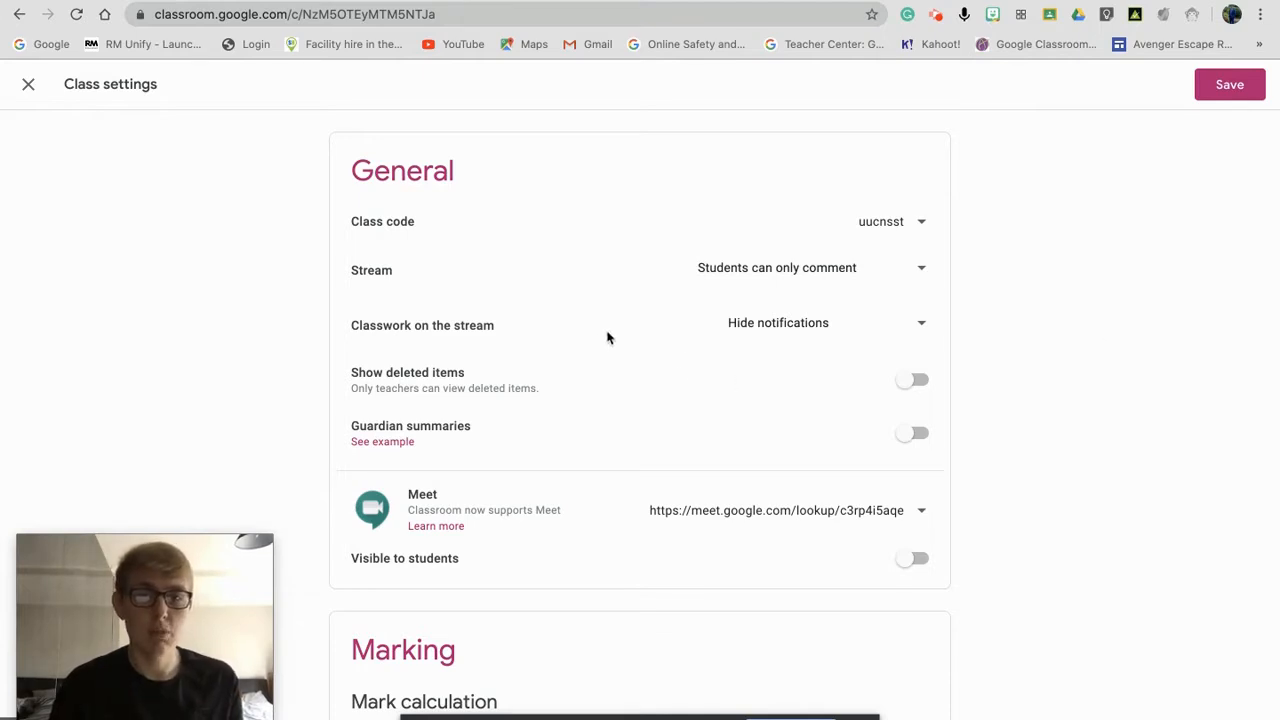
left_click(743, 329)
left_click(818, 284)
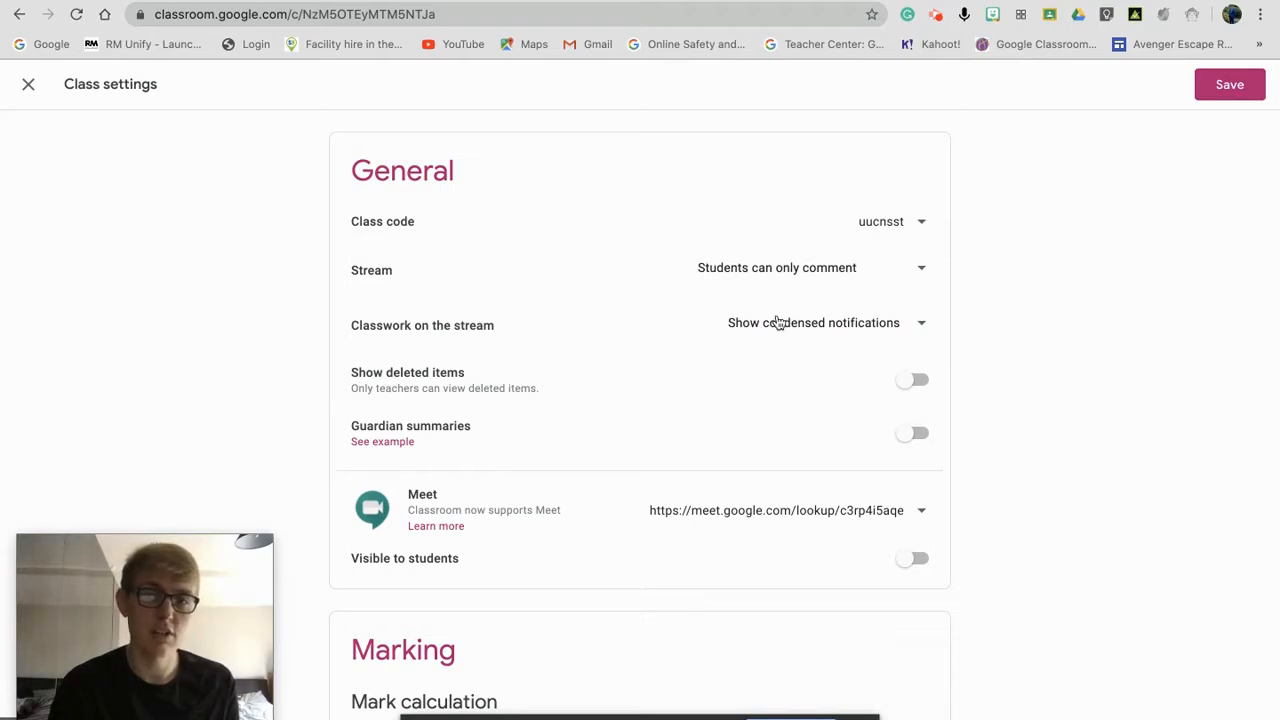
left_click(1230, 83)
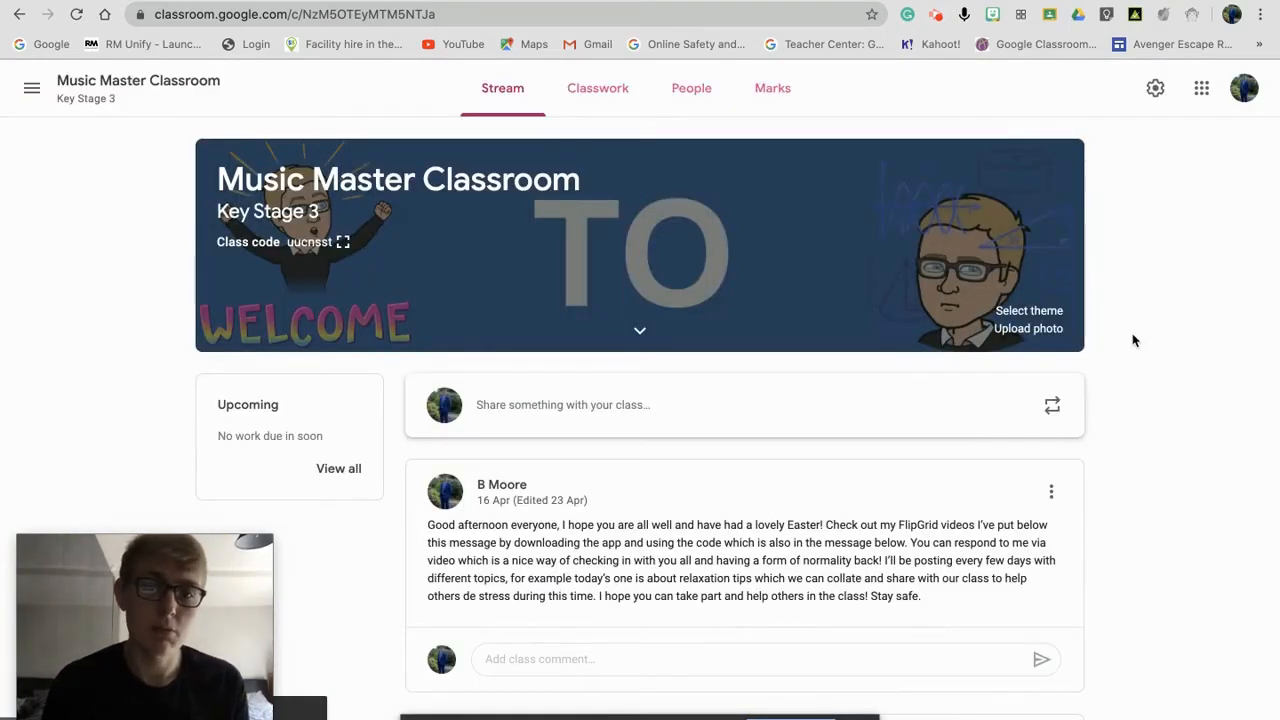
scroll(1133, 341, "down", 3)
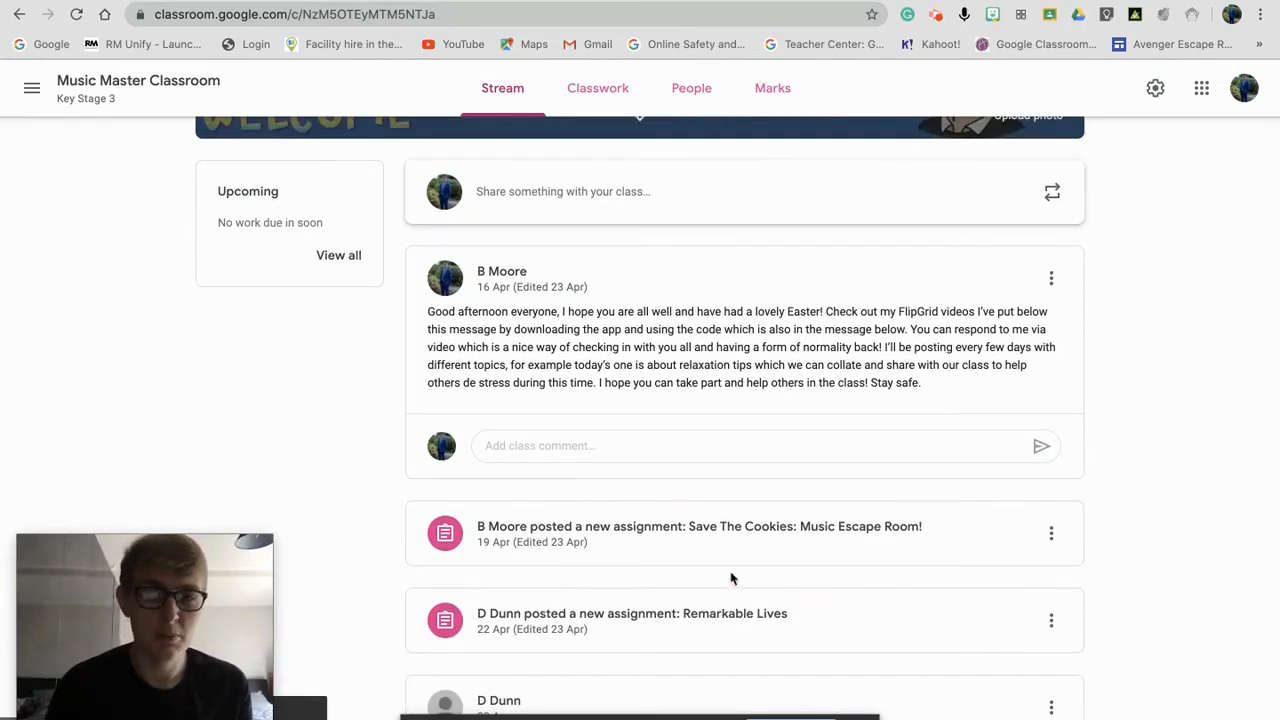
scroll(1113, 444, "down", 1)
scroll(1115, 444, "down", 5)
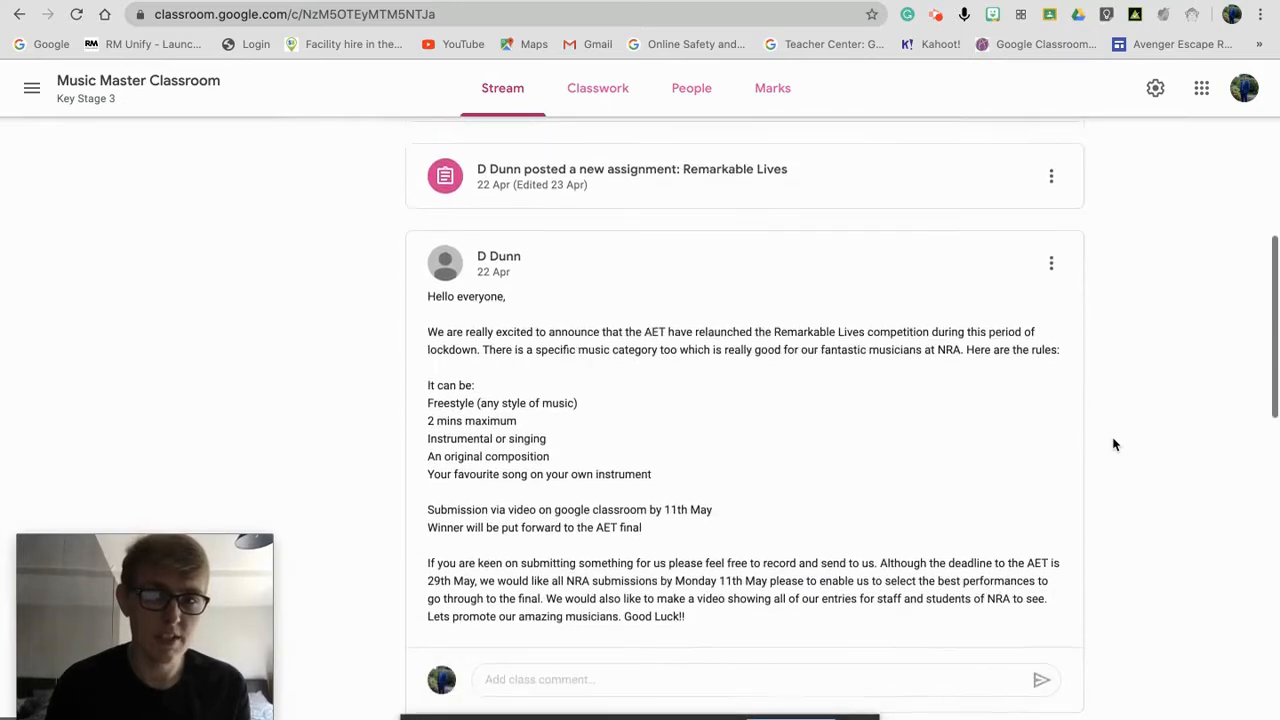
scroll(1115, 444, "down", 6)
scroll(1115, 444, "down", 12)
scroll(1115, 444, "down", 2)
scroll(1115, 444, "up", 6)
scroll(1115, 444, "up", 12)
scroll(1115, 444, "up", 12)
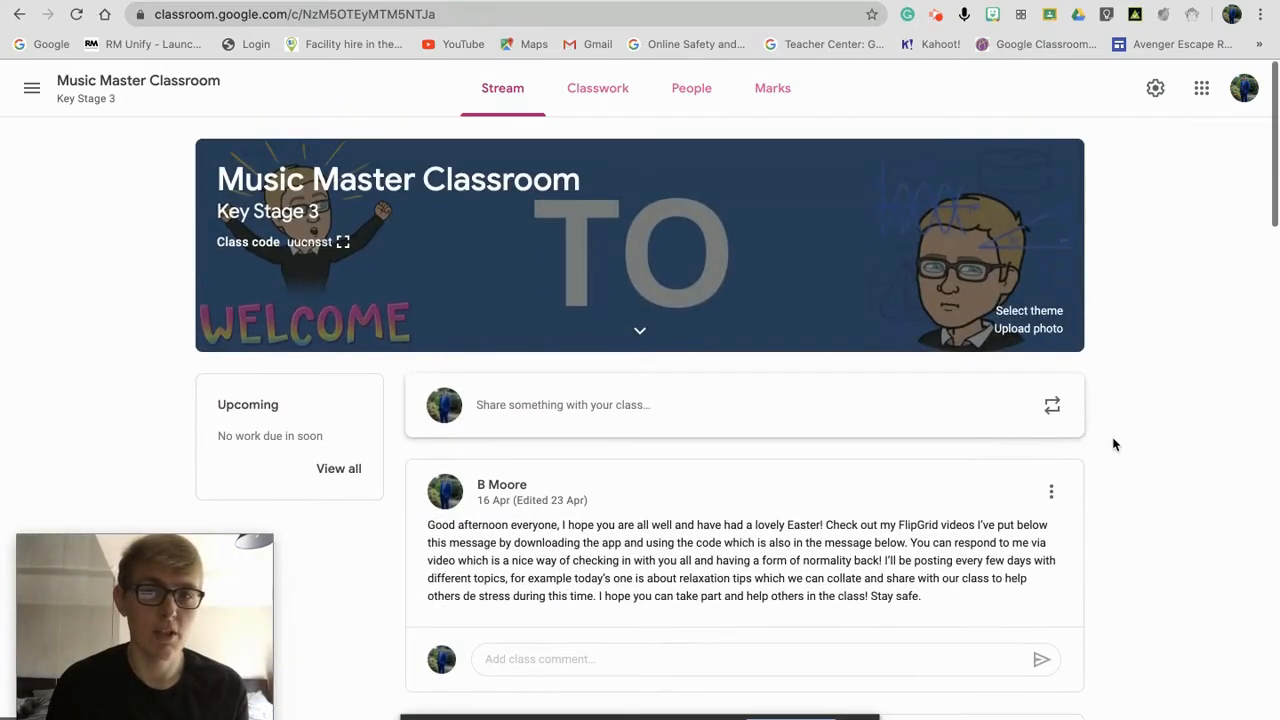
left_click(620, 110)
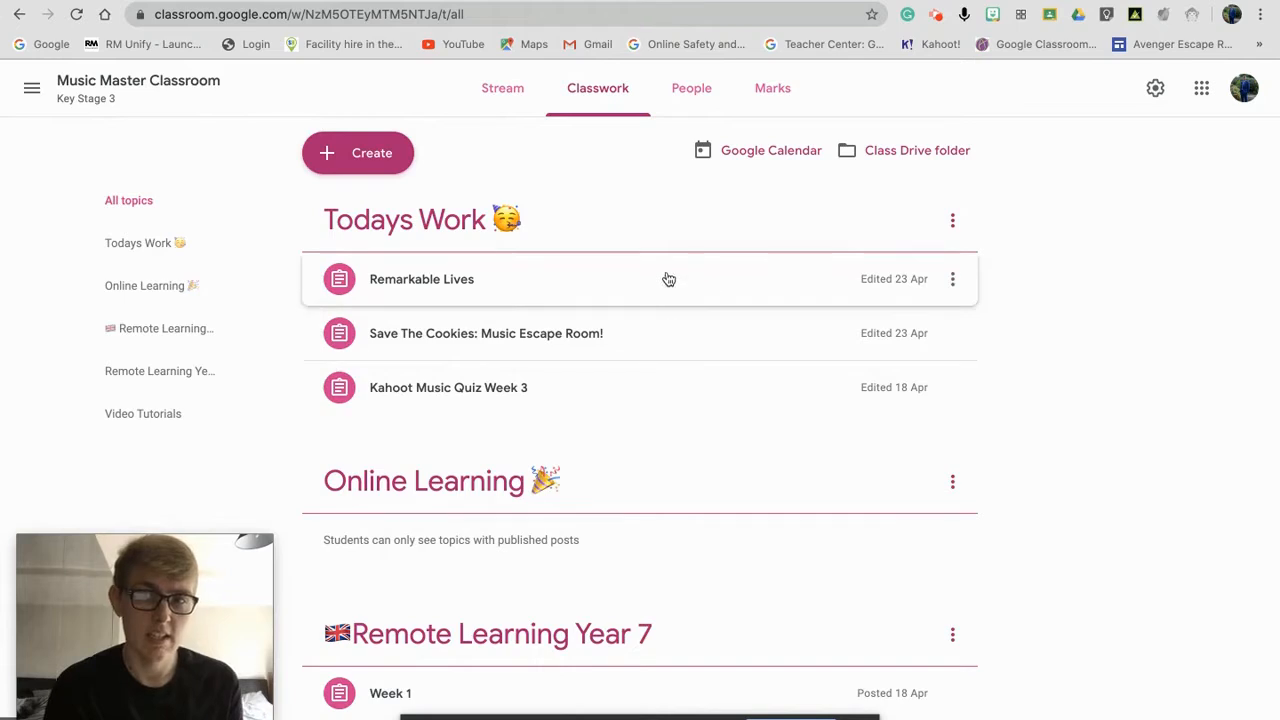
left_click(512, 82)
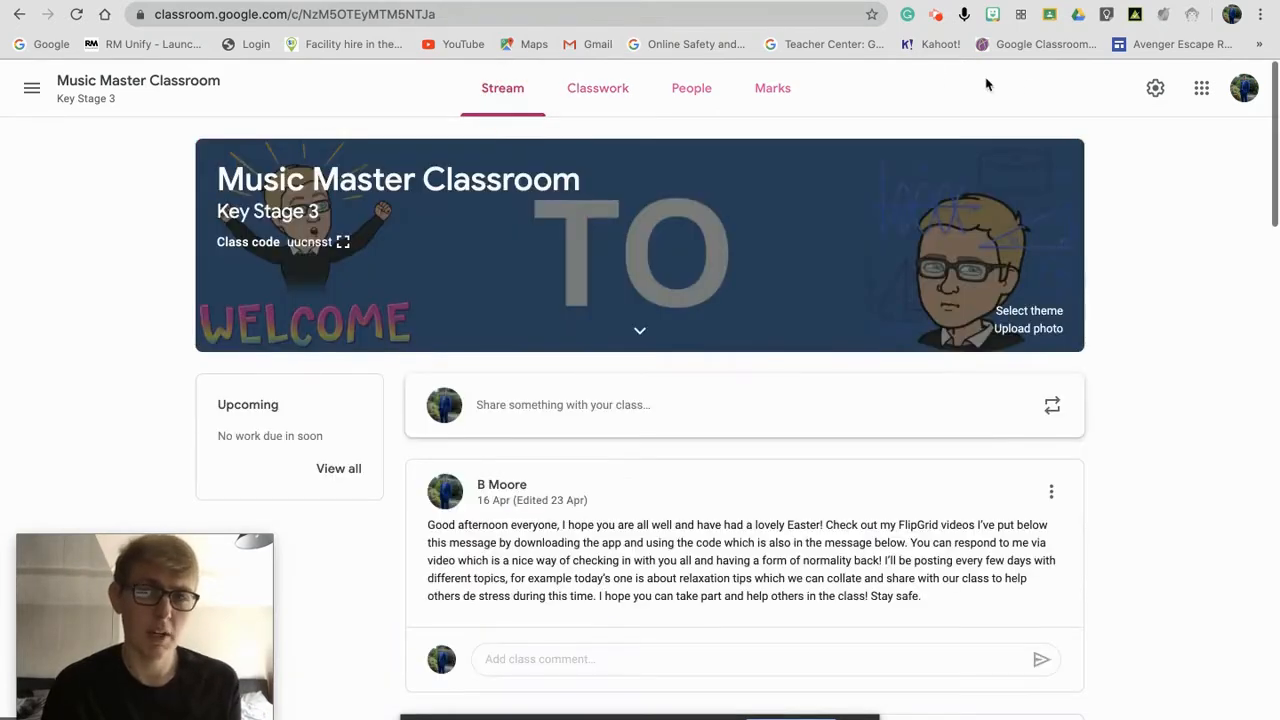
Step: Reopen class settings and set Classwork on the stream to 'Hide notifications'
left_click(1156, 92)
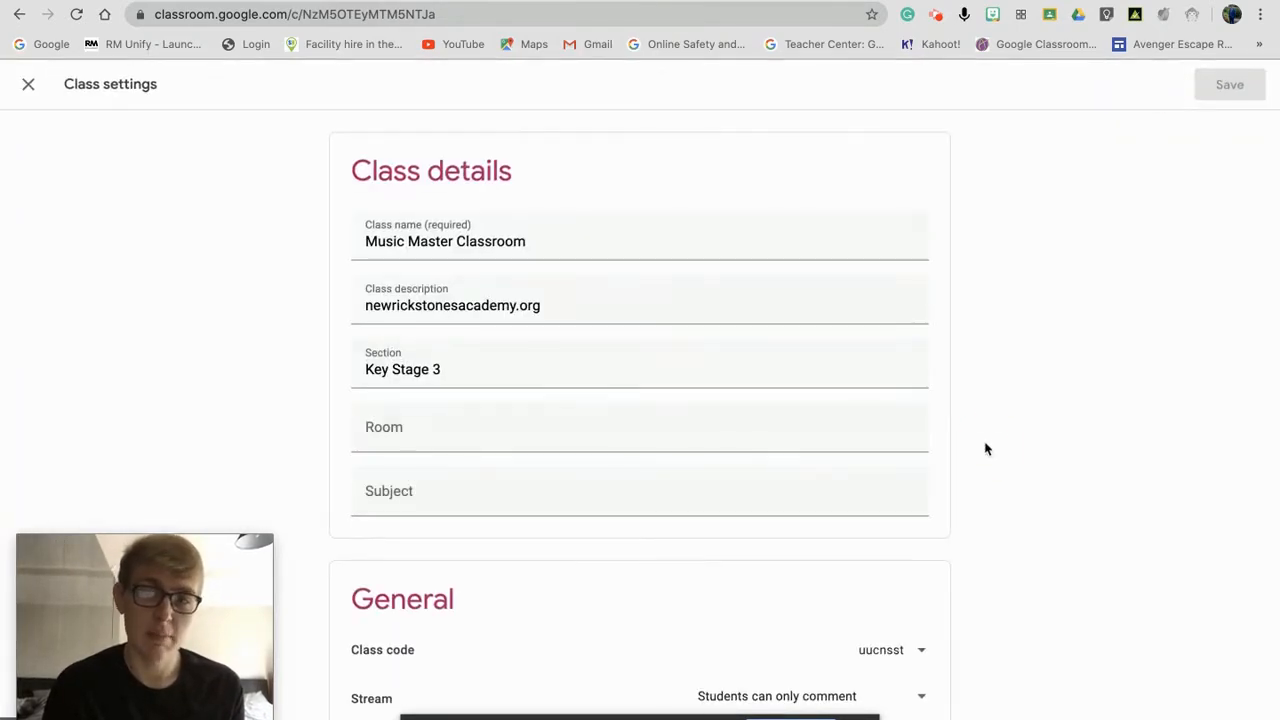
scroll(1000, 600, "down", 3)
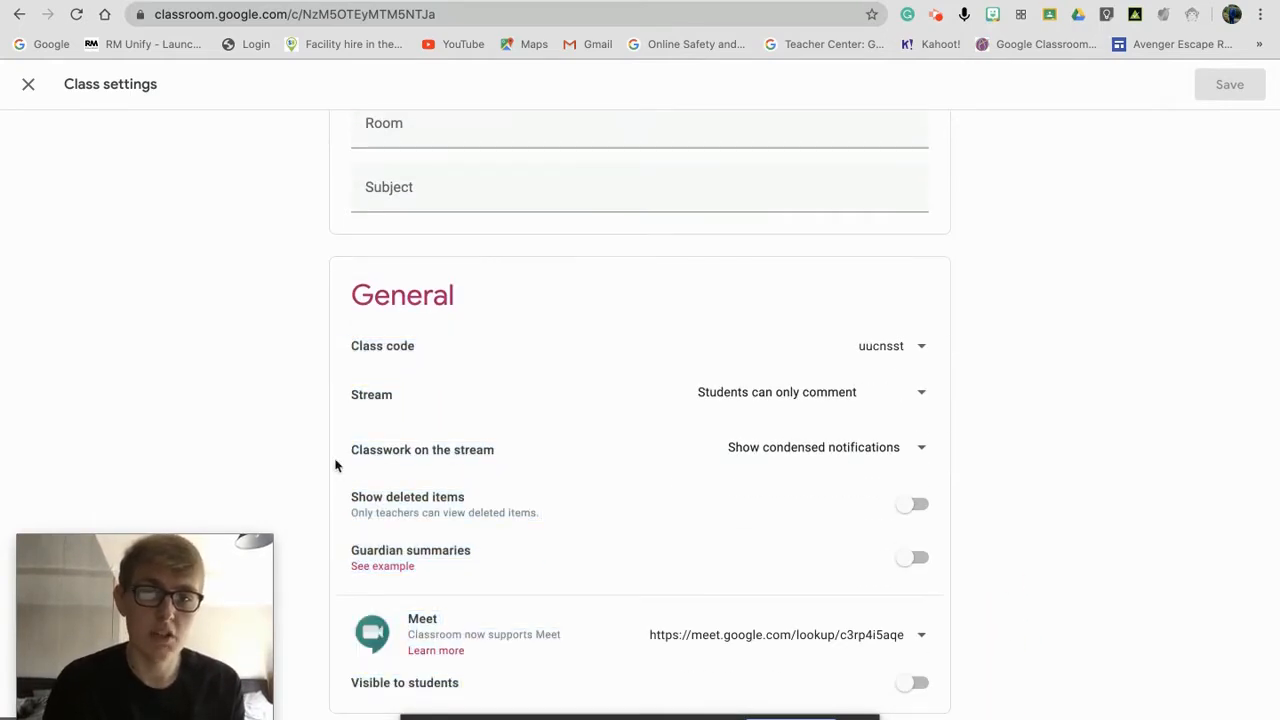
left_click(824, 447)
left_click(737, 495)
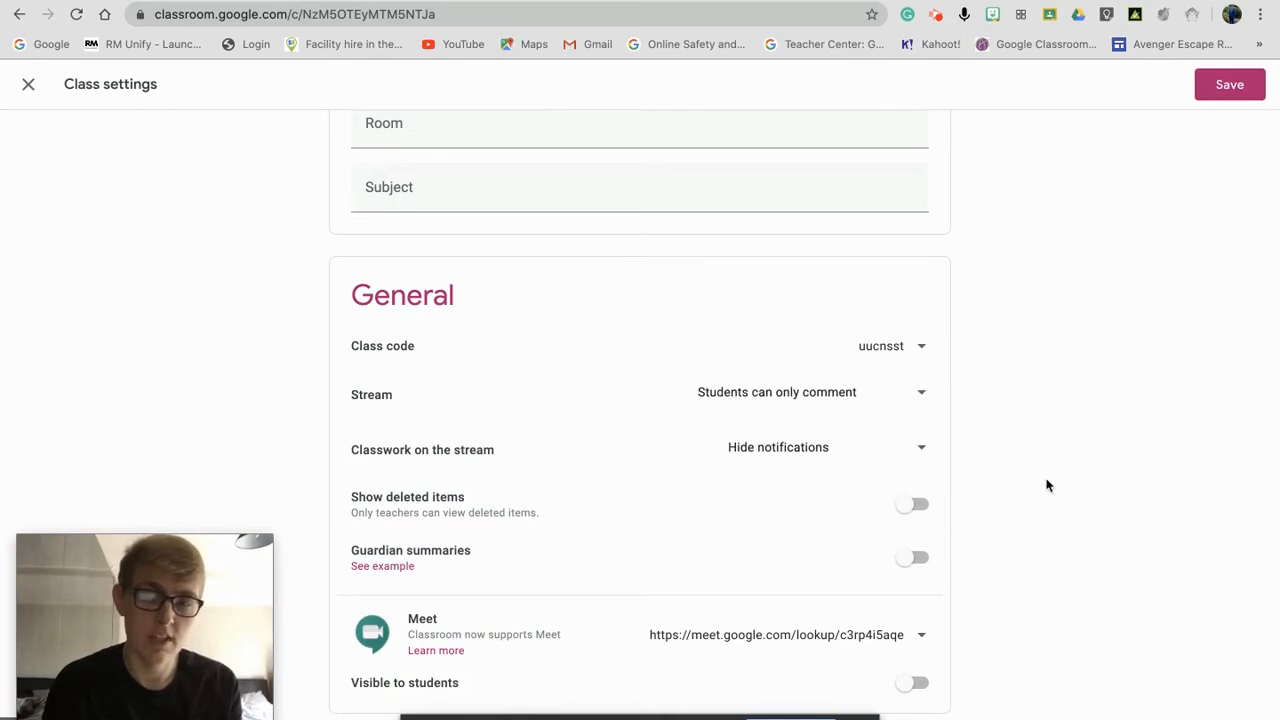
left_click_drag(1047, 486, 1062, 612)
left_click(1062, 612)
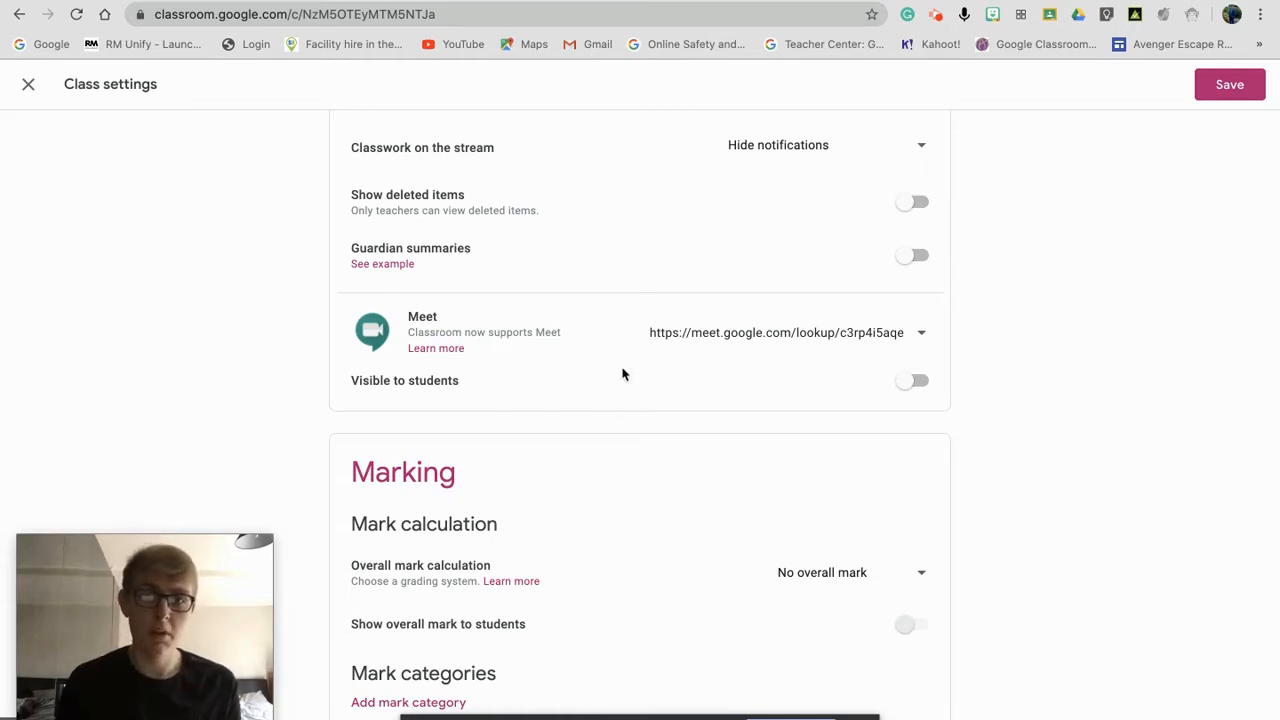
Step: Keep overall mark calculation at 'No overall mark', try adding a mark category, then save
left_click(1002, 415)
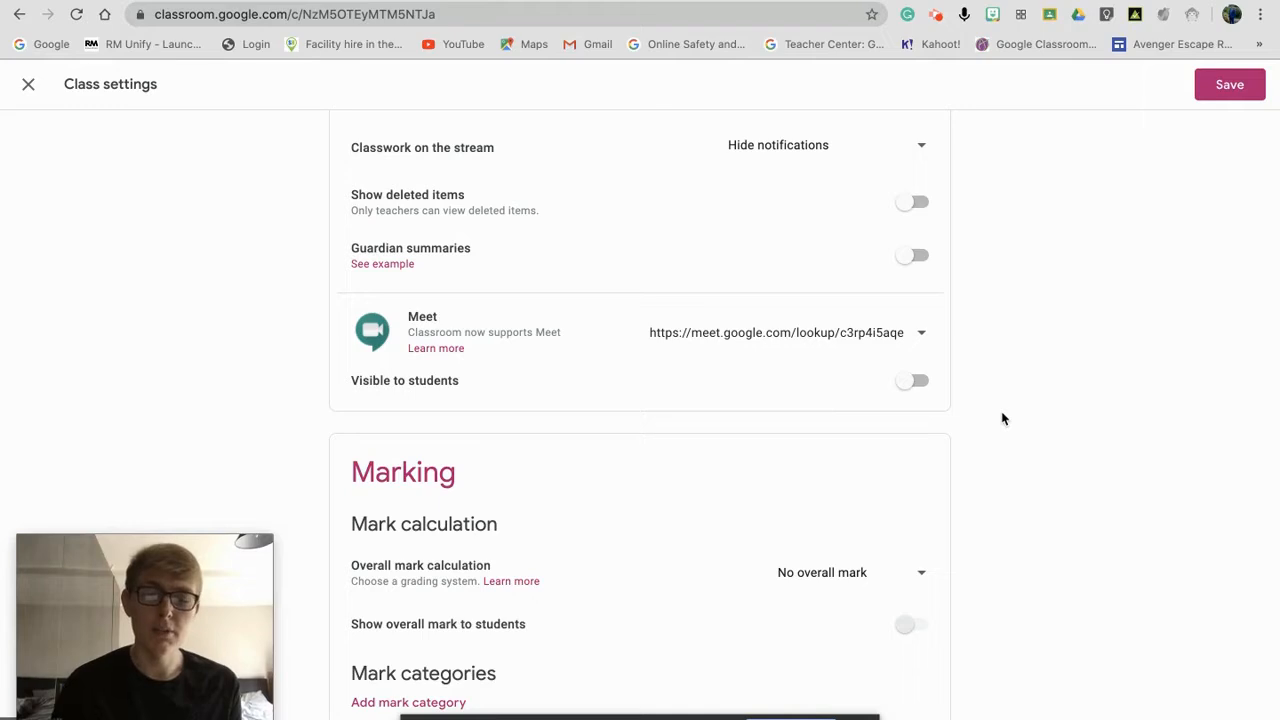
left_click(1009, 690)
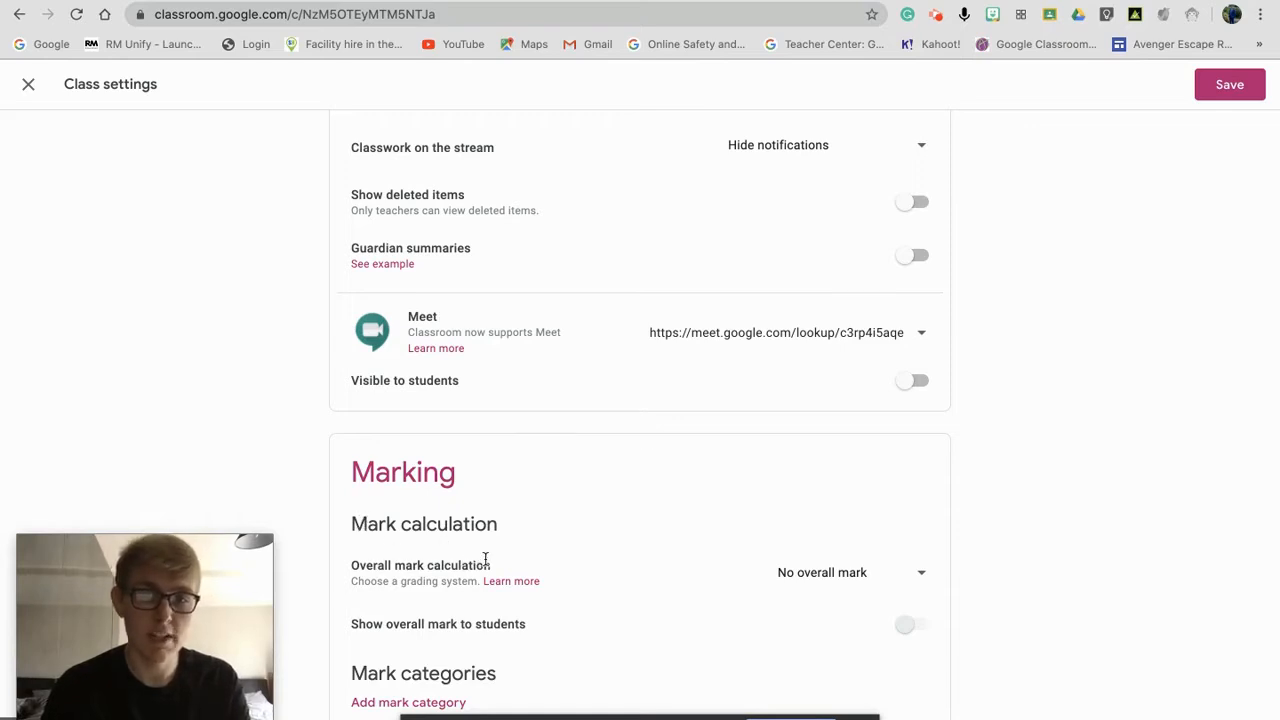
left_click(826, 562)
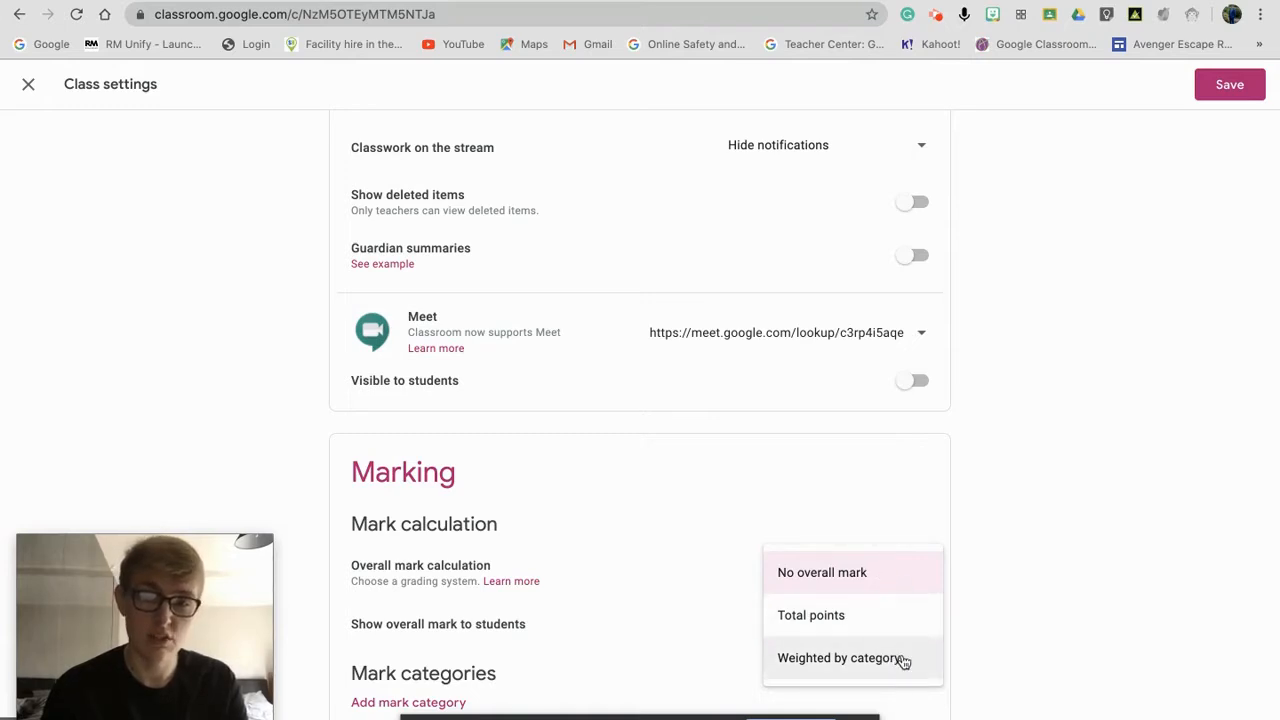
left_click(980, 588)
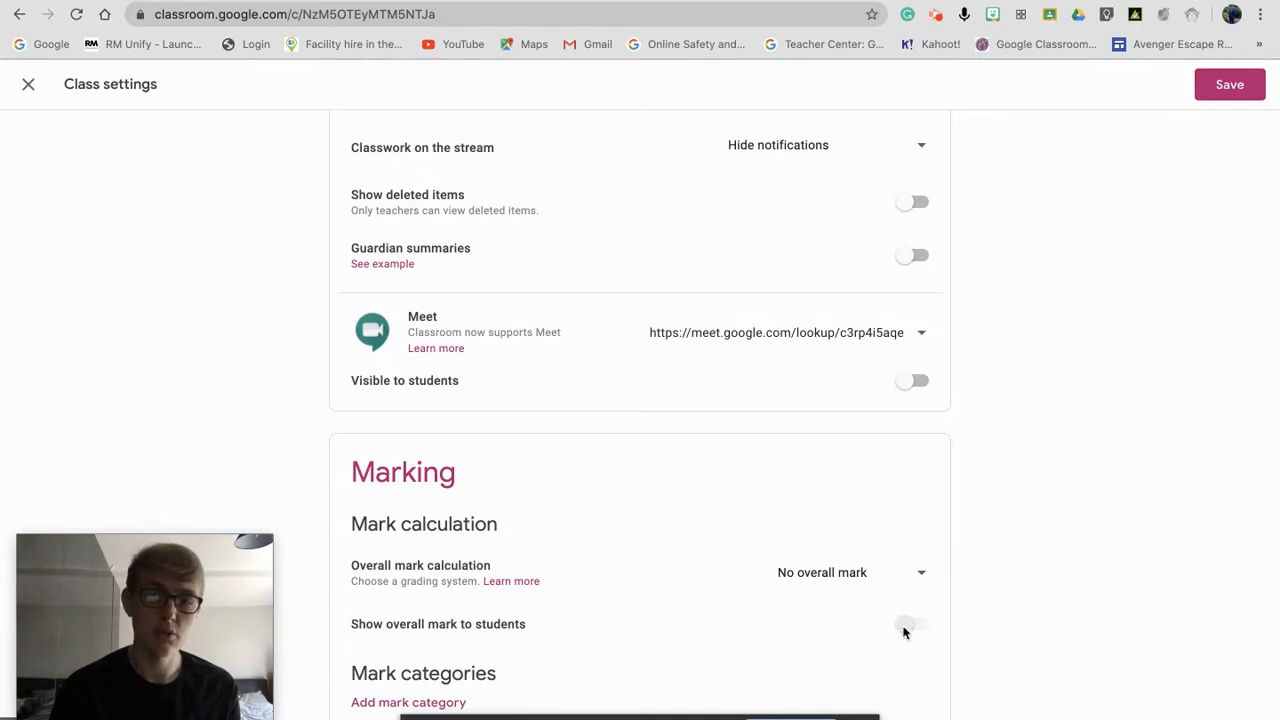
left_click(396, 698)
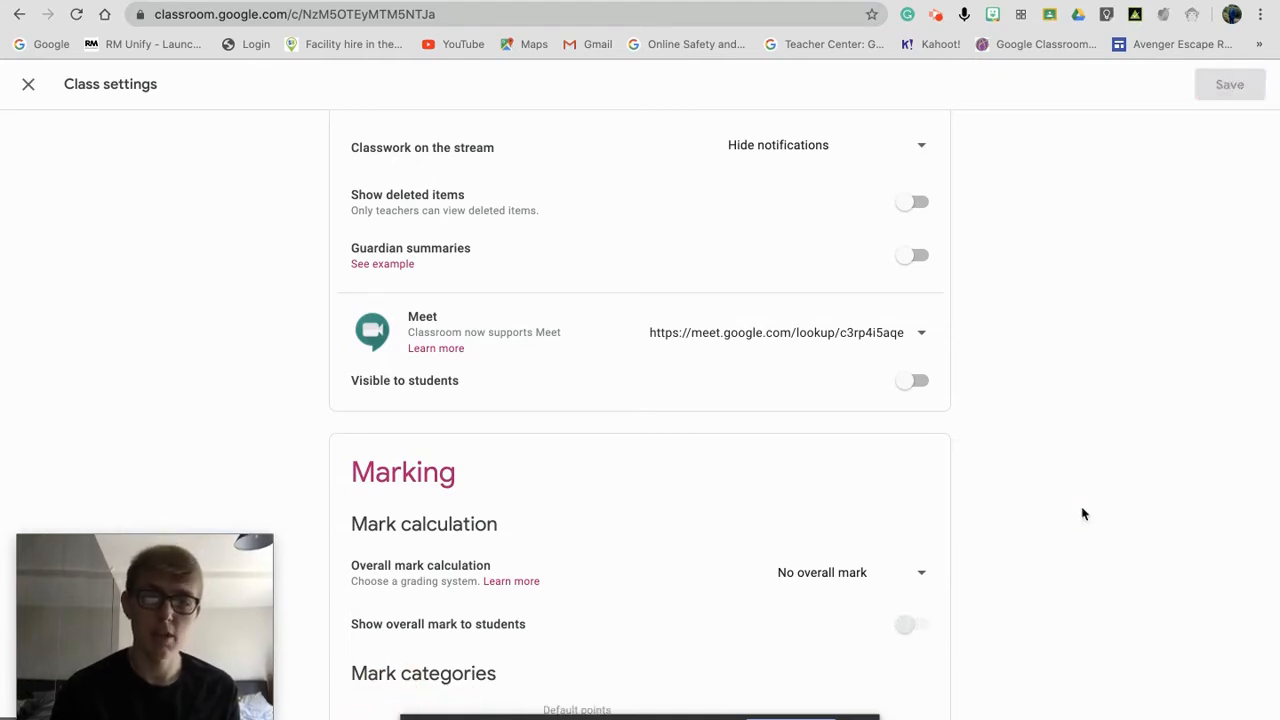
mouse_move(845, 712)
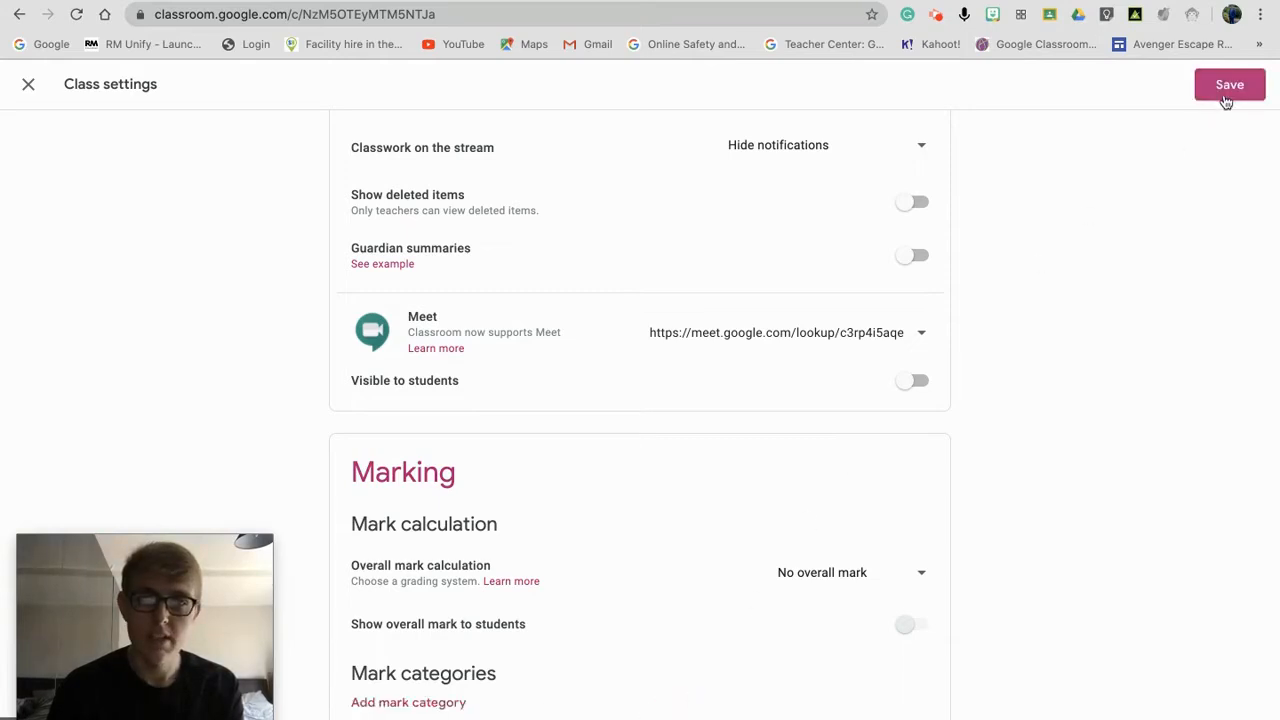
left_click(1222, 98)
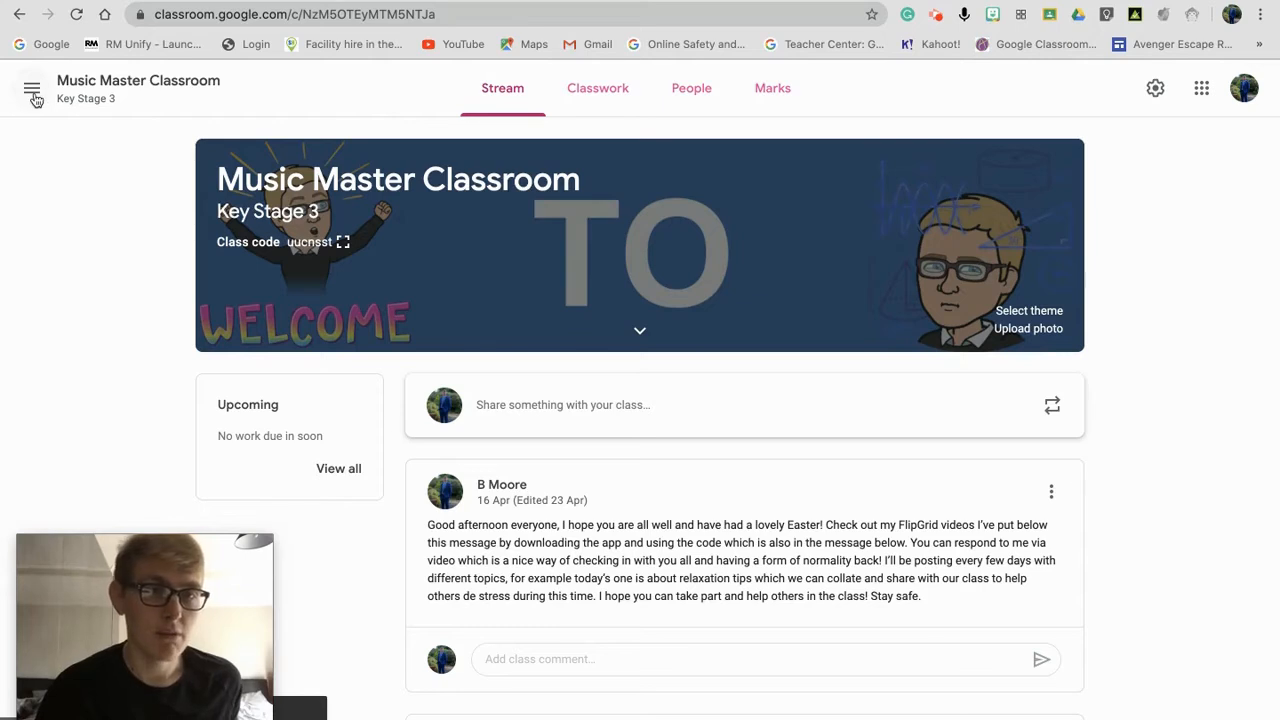
Step: Open the navigation drawer and scroll through the Teaching and Enrolled class lists
left_click_drag(147, 628, 826, 600)
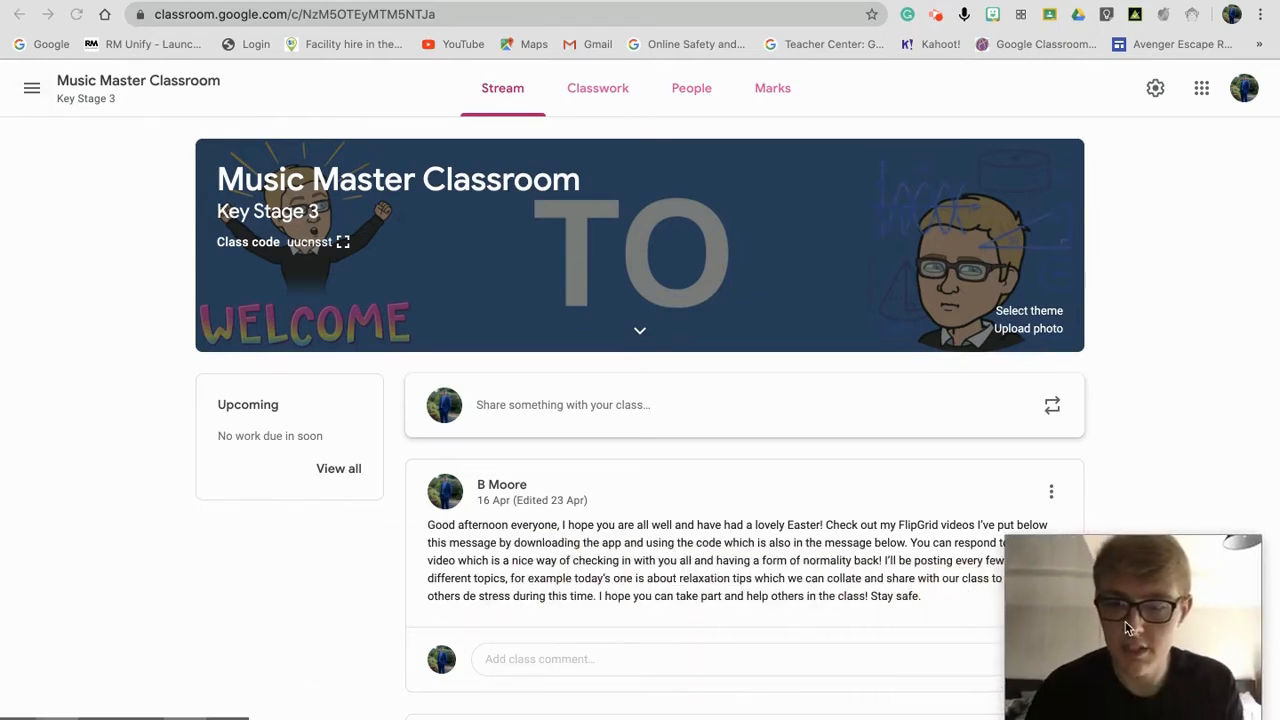
left_click(31, 90)
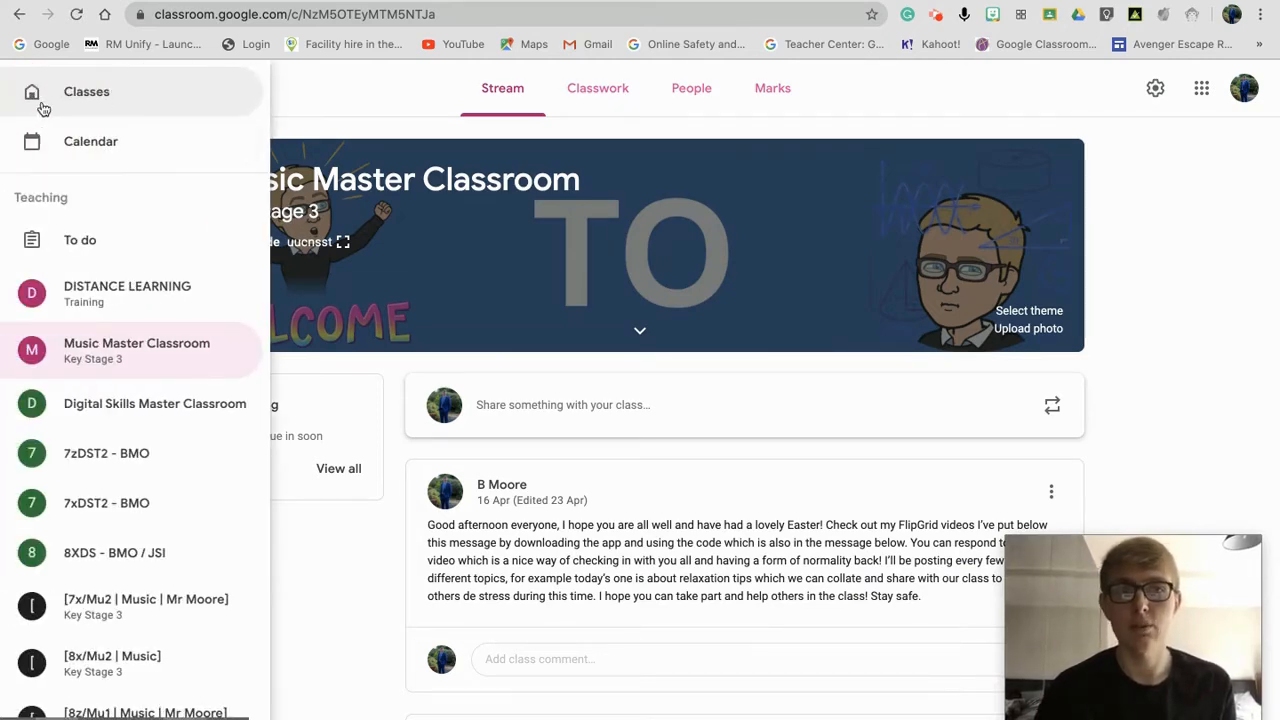
scroll(41, 108, "down", 10)
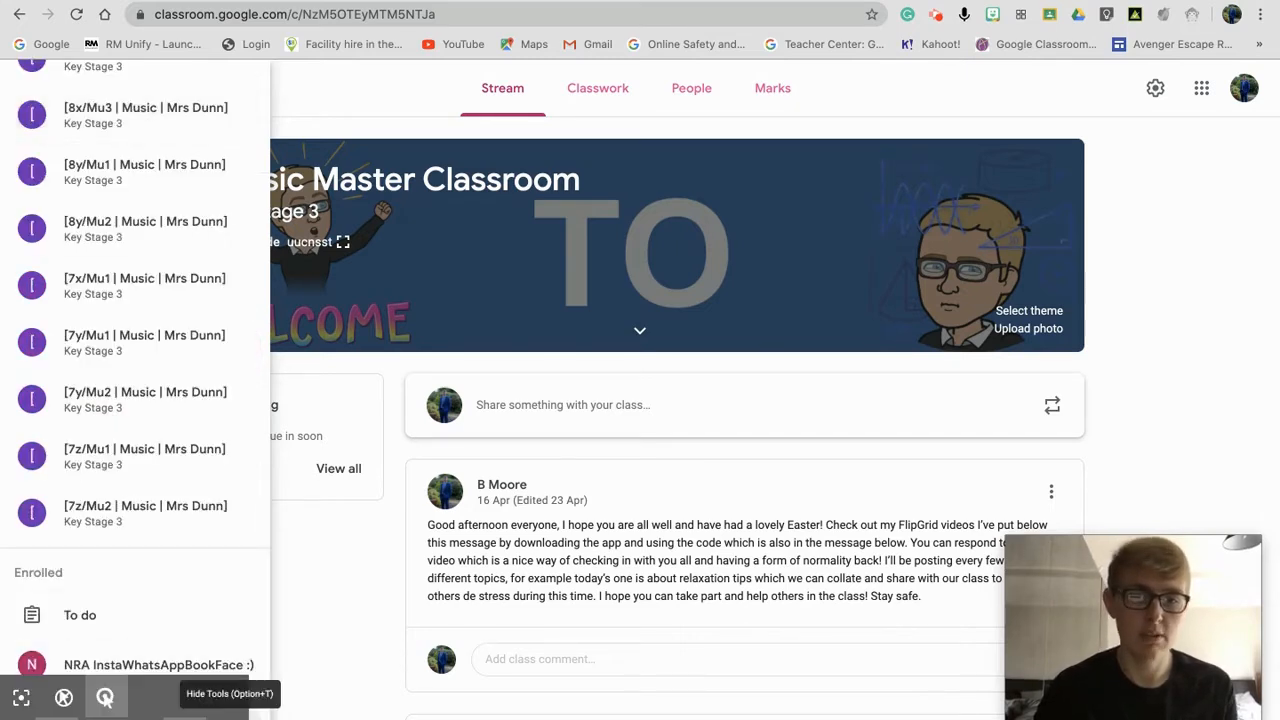
left_click(105, 697)
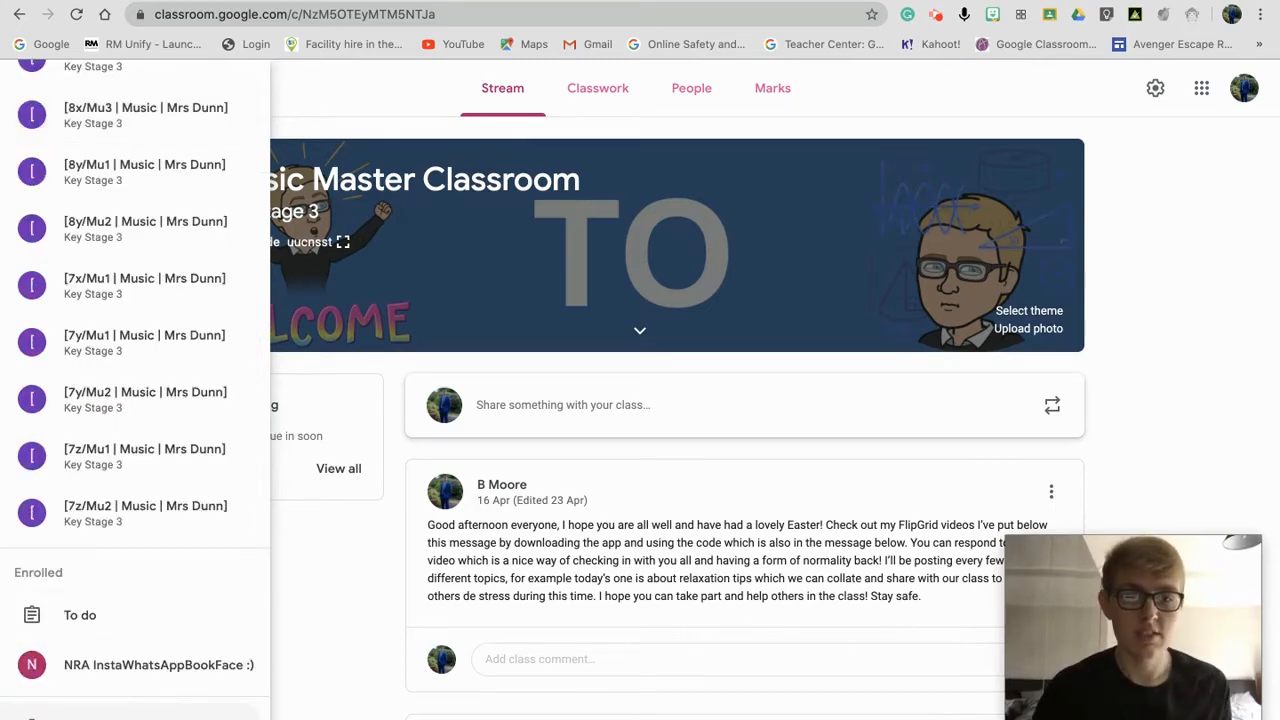
Step: Open the Classroom account settings and turn on 'Receive email notifications'
left_click(105, 710)
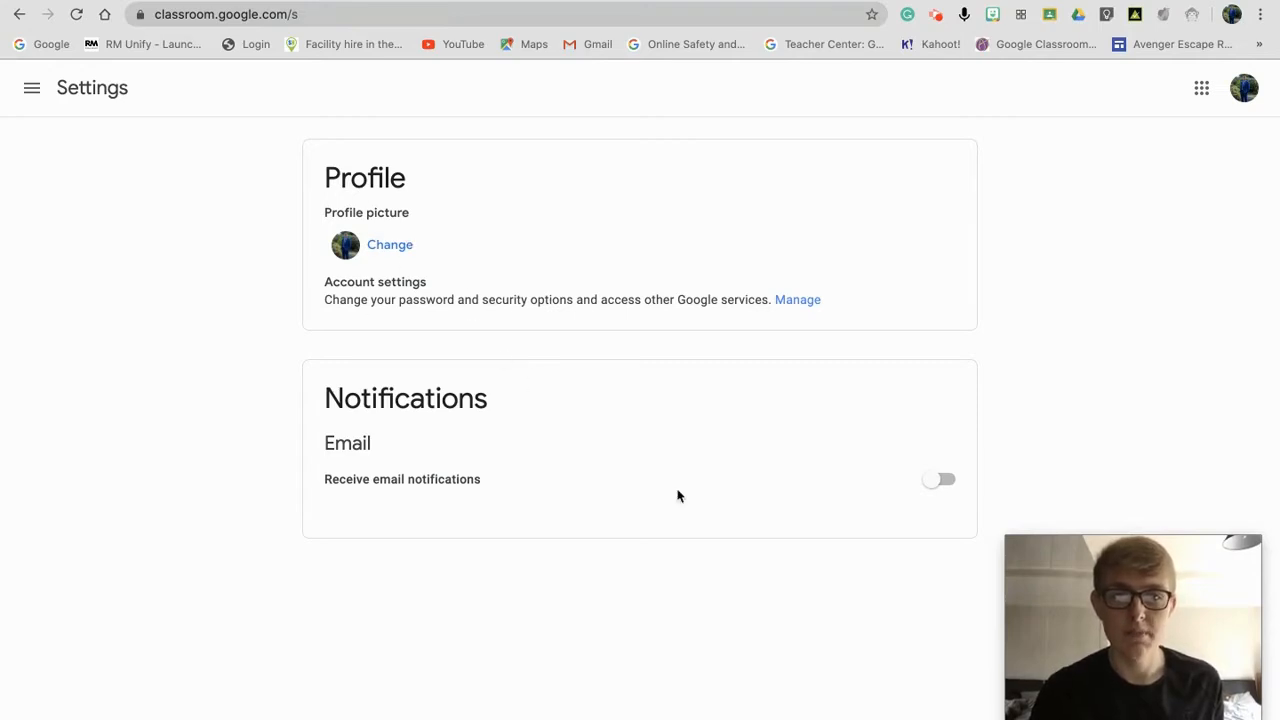
left_click(941, 483)
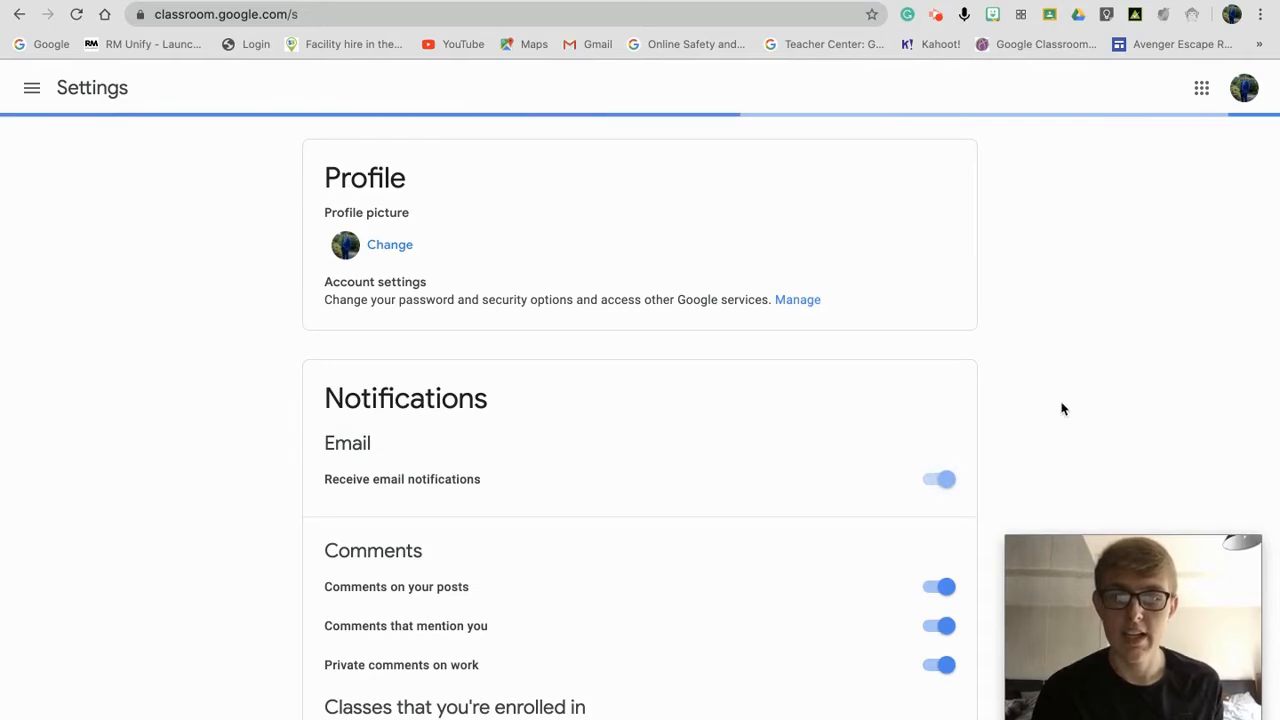
scroll(1062, 408, "down", 3)
scroll(1062, 408, "down", 5)
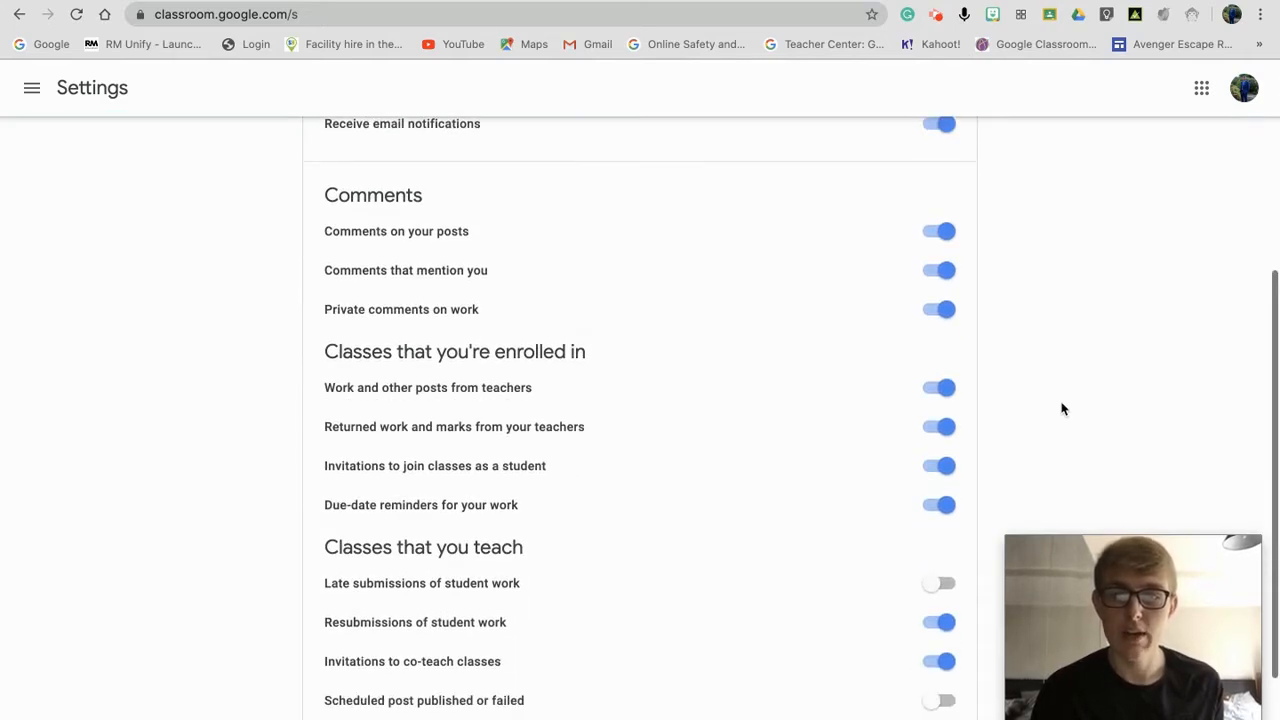
scroll(1062, 408, "up", 2)
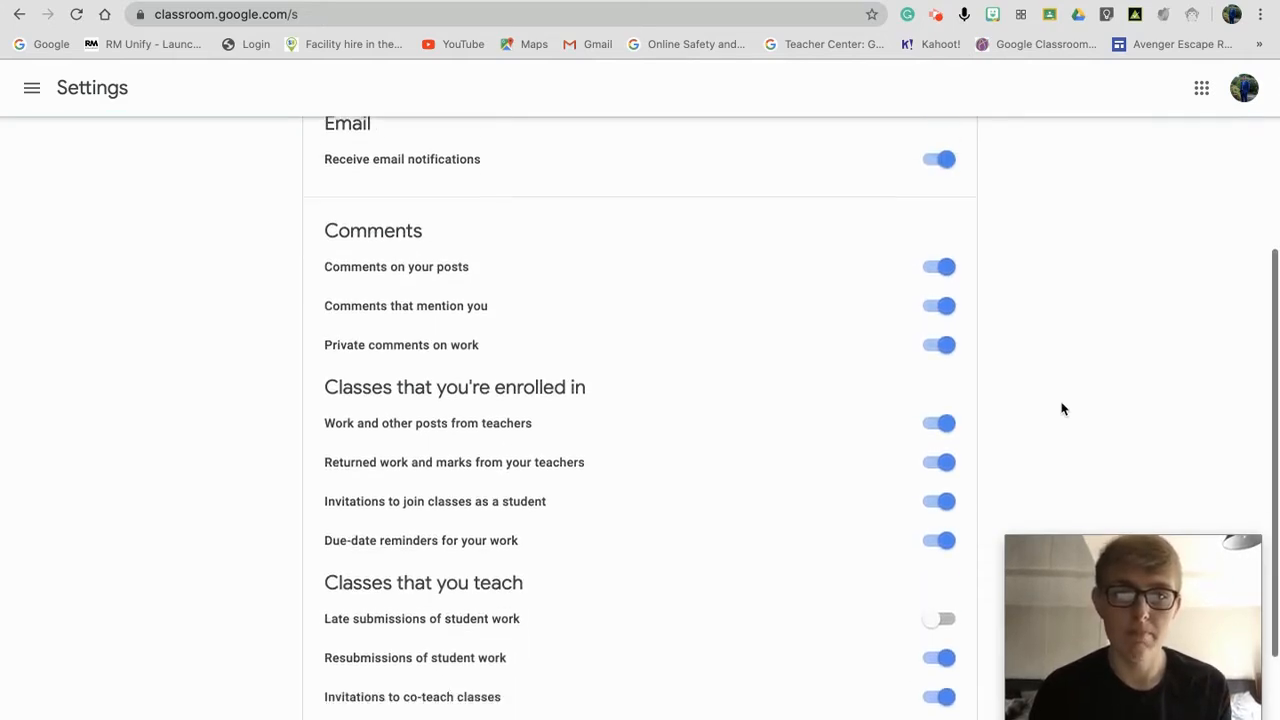
scroll(1062, 408, "down", 2)
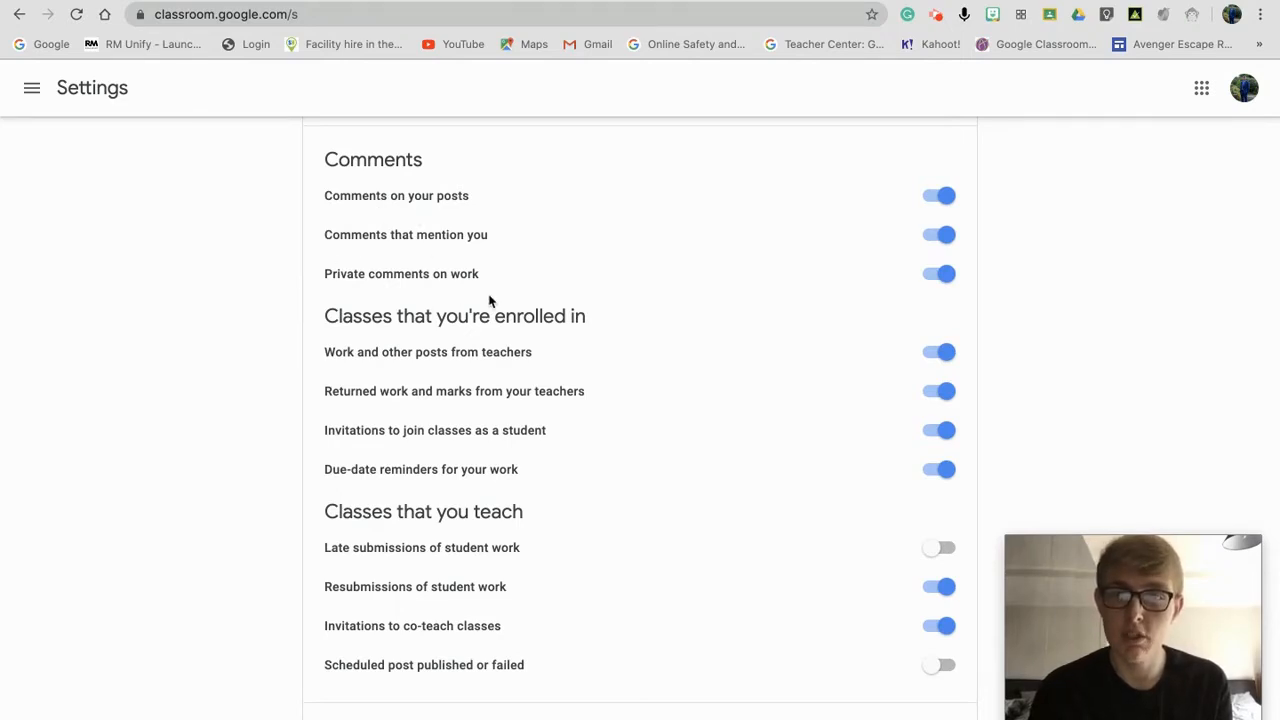
Step: Switch off notifications for comments on your posts, mentions, and private comments
left_click(946, 200)
left_click(943, 235)
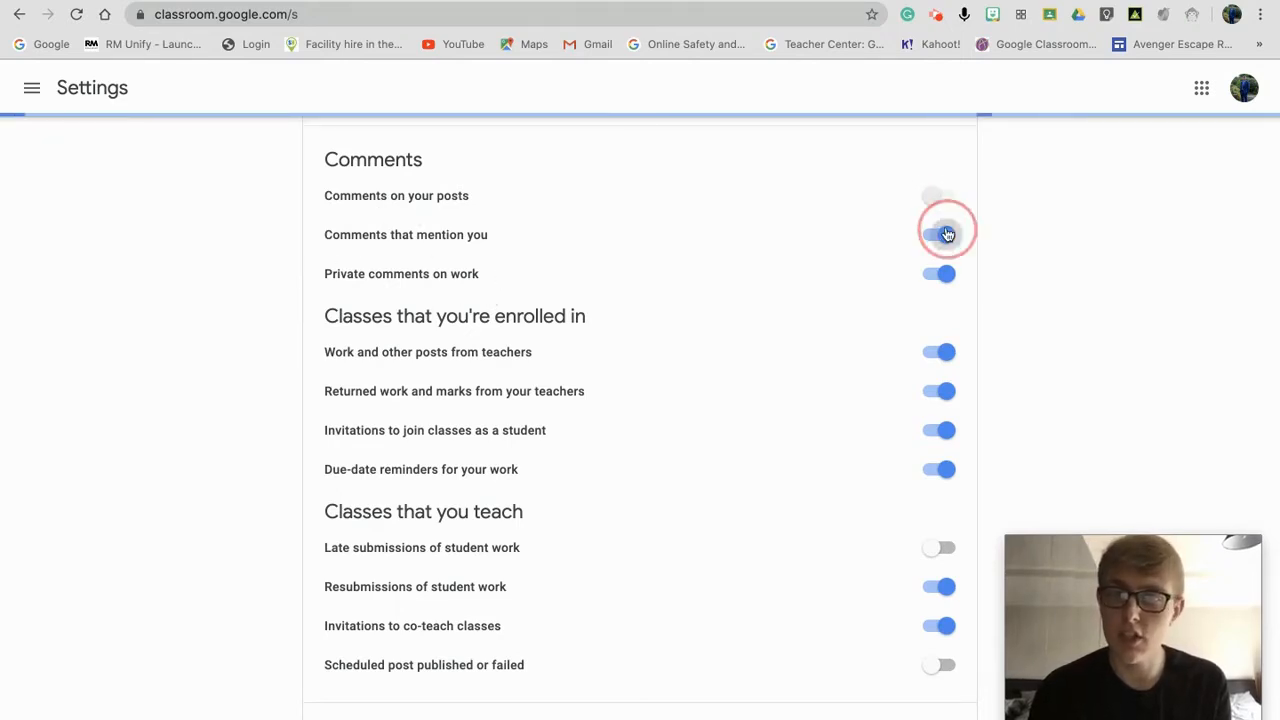
left_click(944, 273)
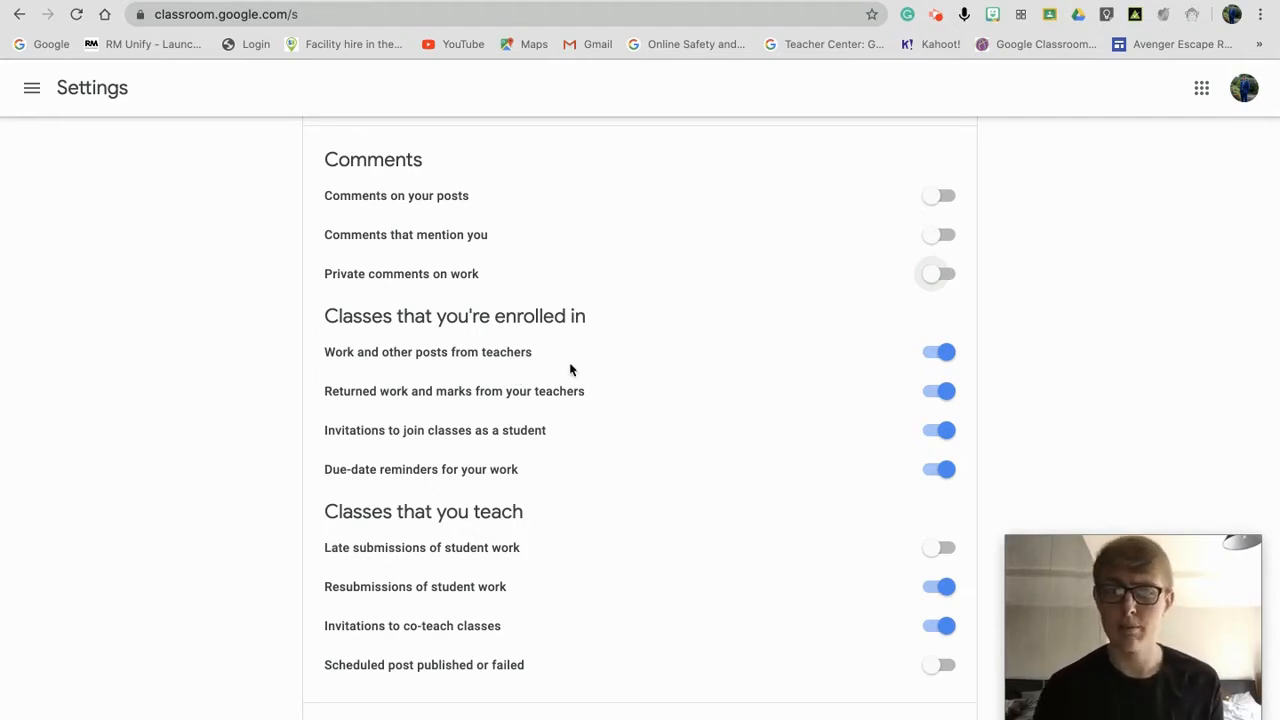
Step: Turn off 'Work and other posts from teachers' notifications for enrolled classes
left_click(952, 357)
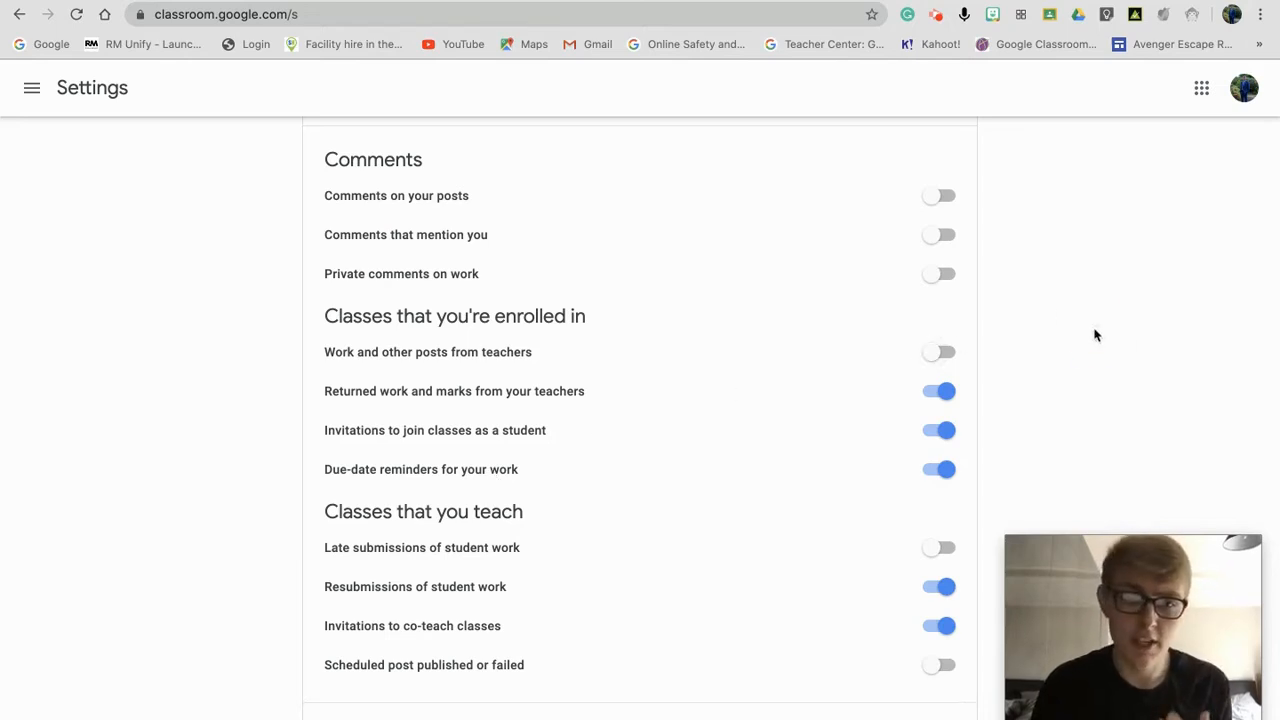
scroll(1095, 335, "down", 2)
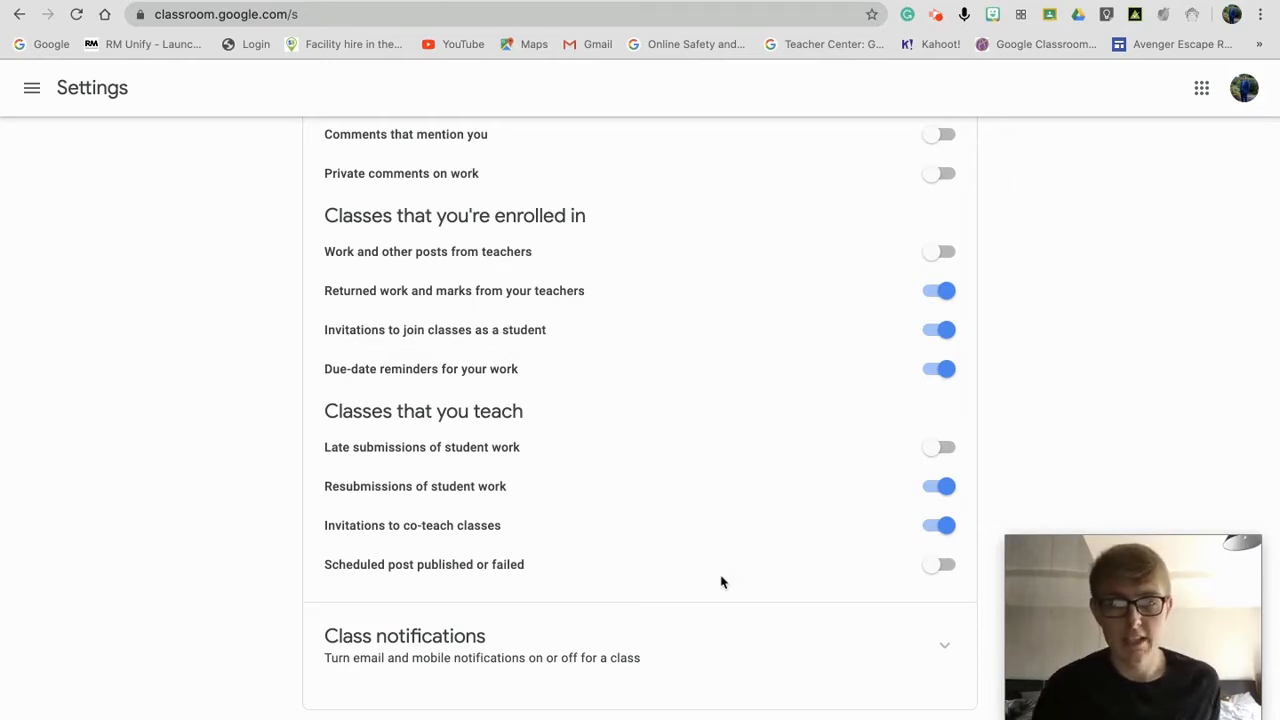
Step: Expand Class notifications and scroll through each class's notification toggles
left_click(946, 652)
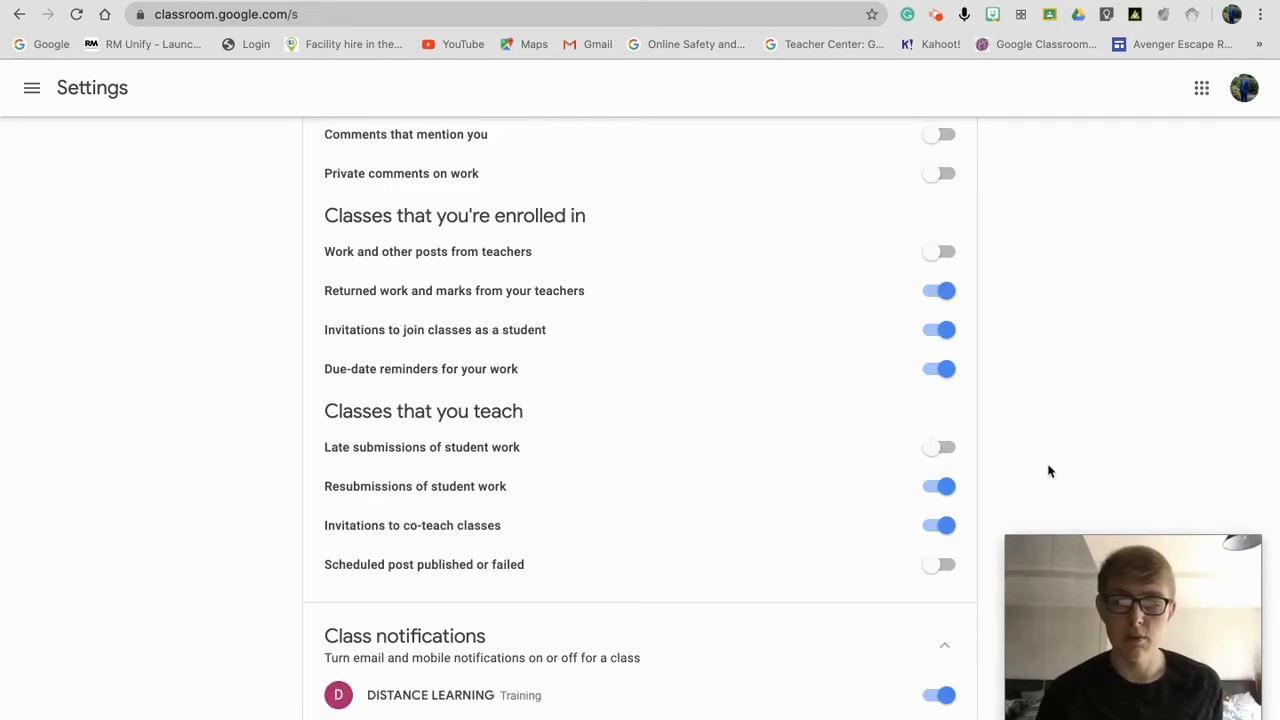
scroll(1049, 471, "down", 4)
scroll(1049, 471, "down", 3)
scroll(1049, 471, "down", 2)
scroll(1049, 471, "up", 2)
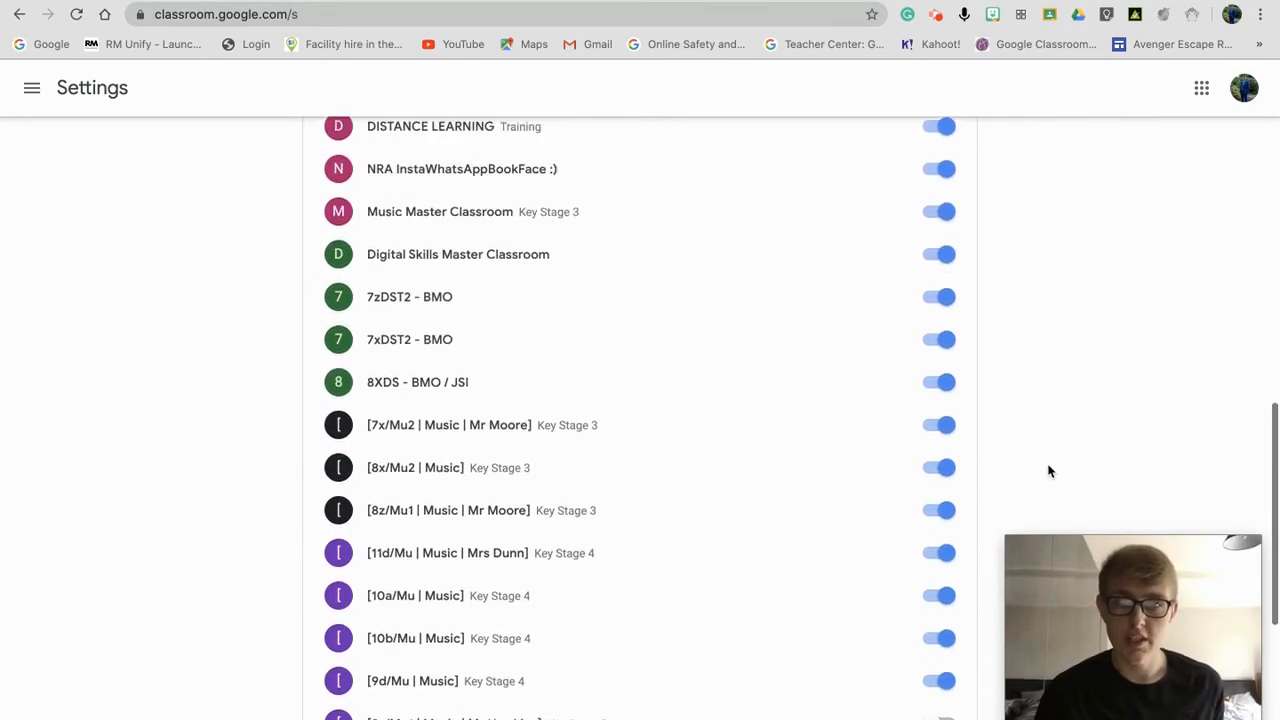
scroll(1049, 471, "up", 1)
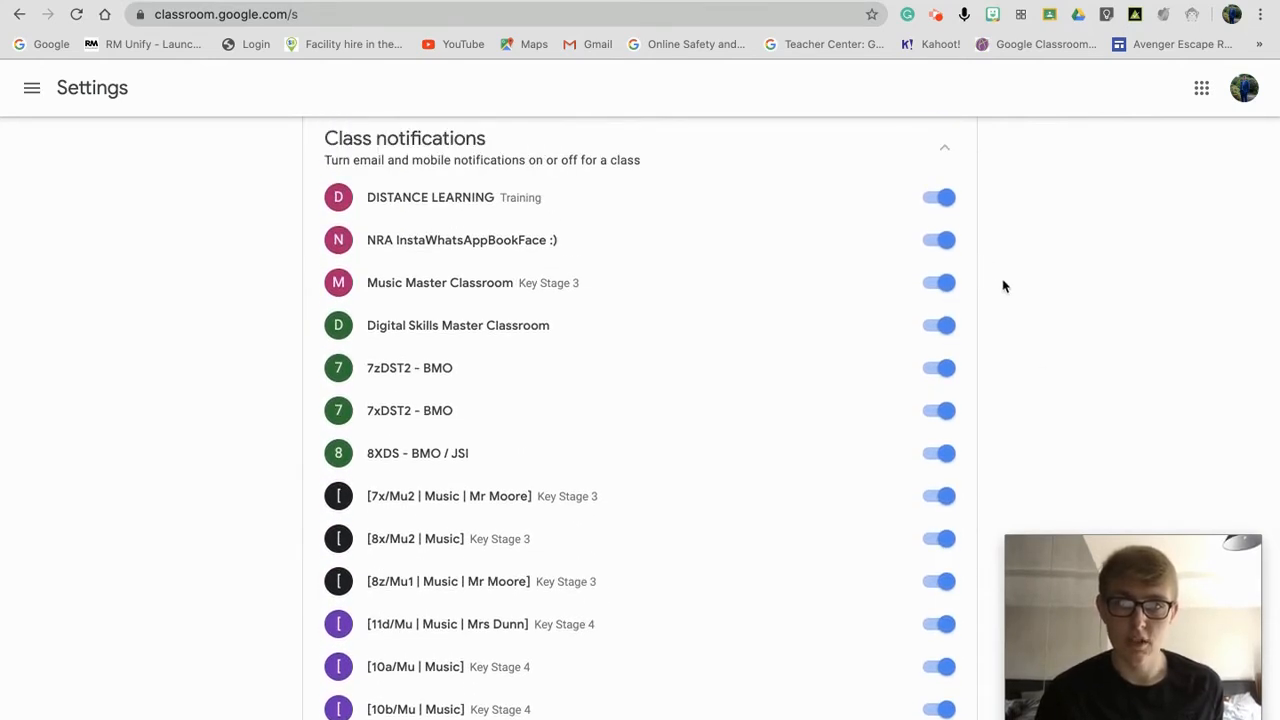
scroll(1021, 300, "down", 4)
scroll(1021, 300, "down", 5)
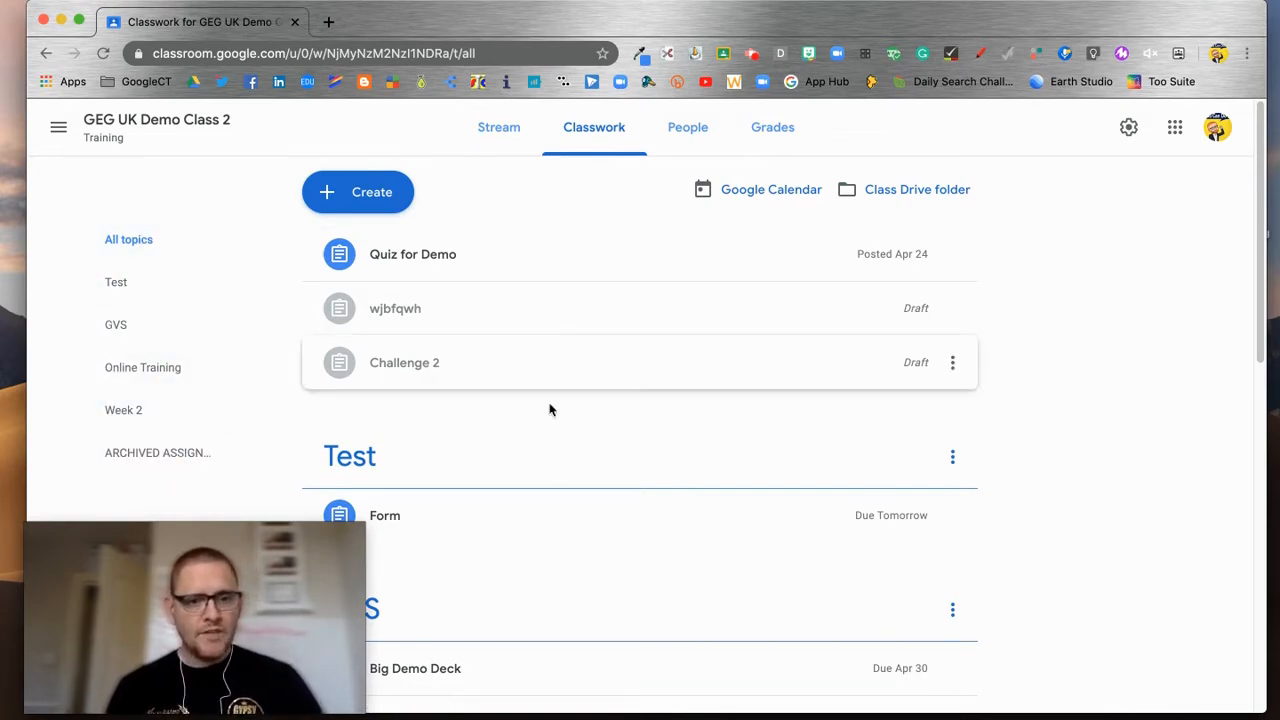
Step: Review the GEG UK Demo Class 2 classwork list, then open the Create menu
scroll(583, 491, "down", 5)
scroll(586, 514, "down", 3)
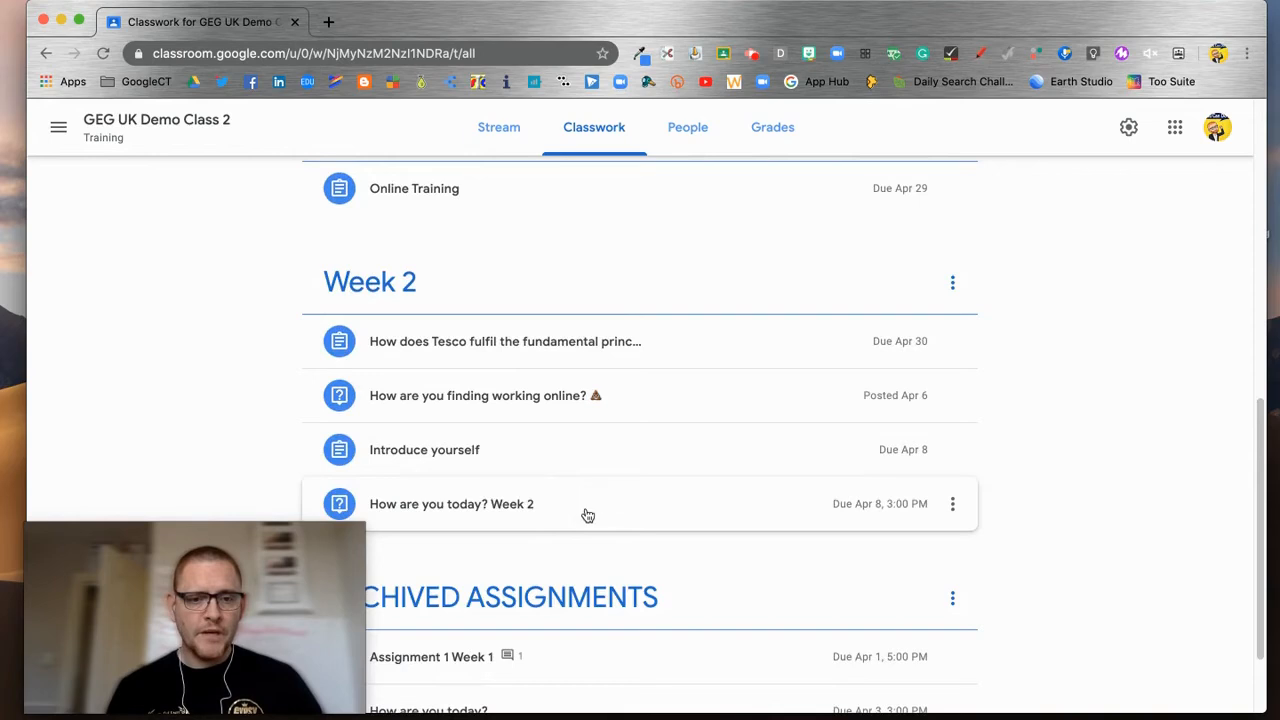
scroll(578, 540, "up", 2)
scroll(572, 512, "up", 8)
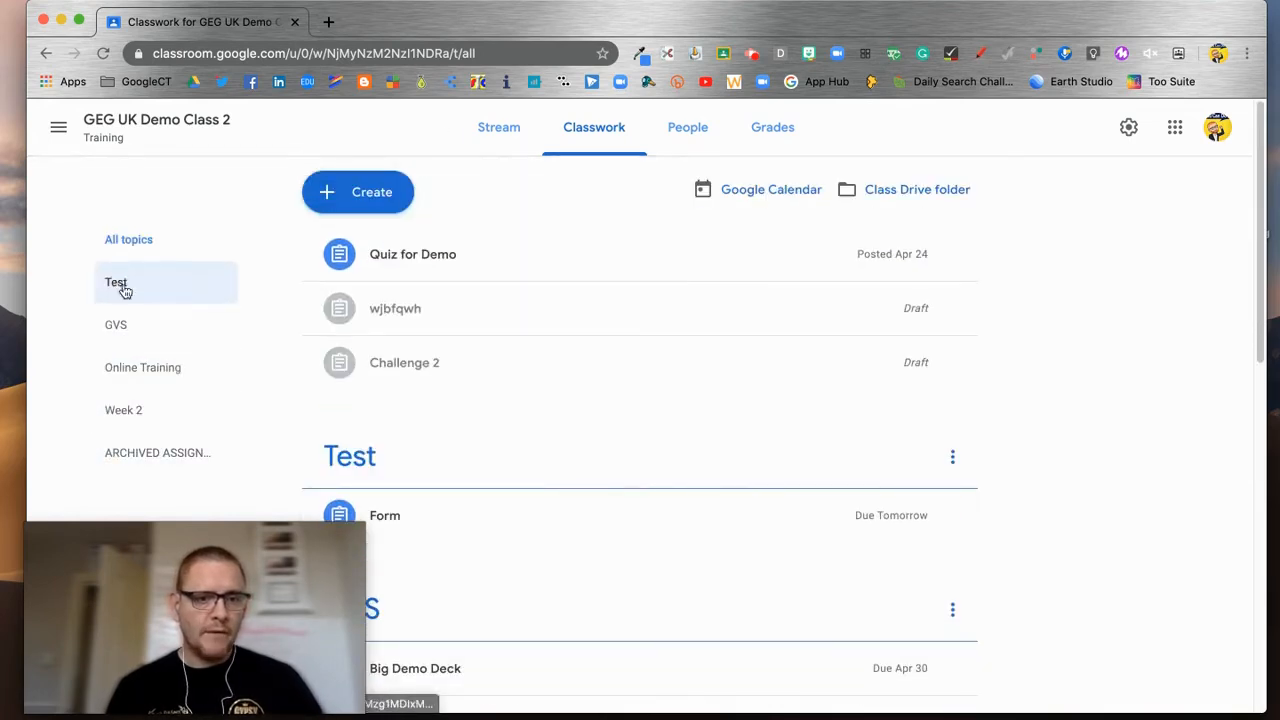
scroll(561, 510, "down", 2)
scroll(561, 510, "down", 5)
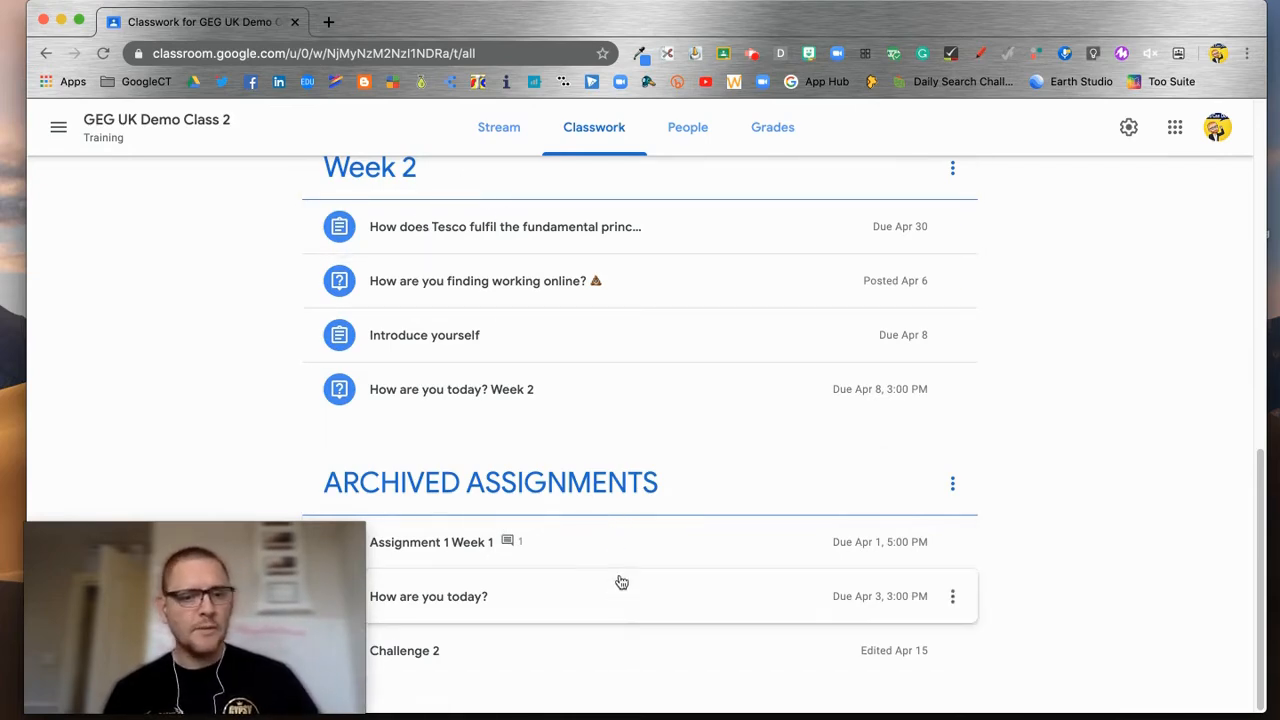
scroll(620, 580, "up", 10)
scroll(622, 570, "up", 1)
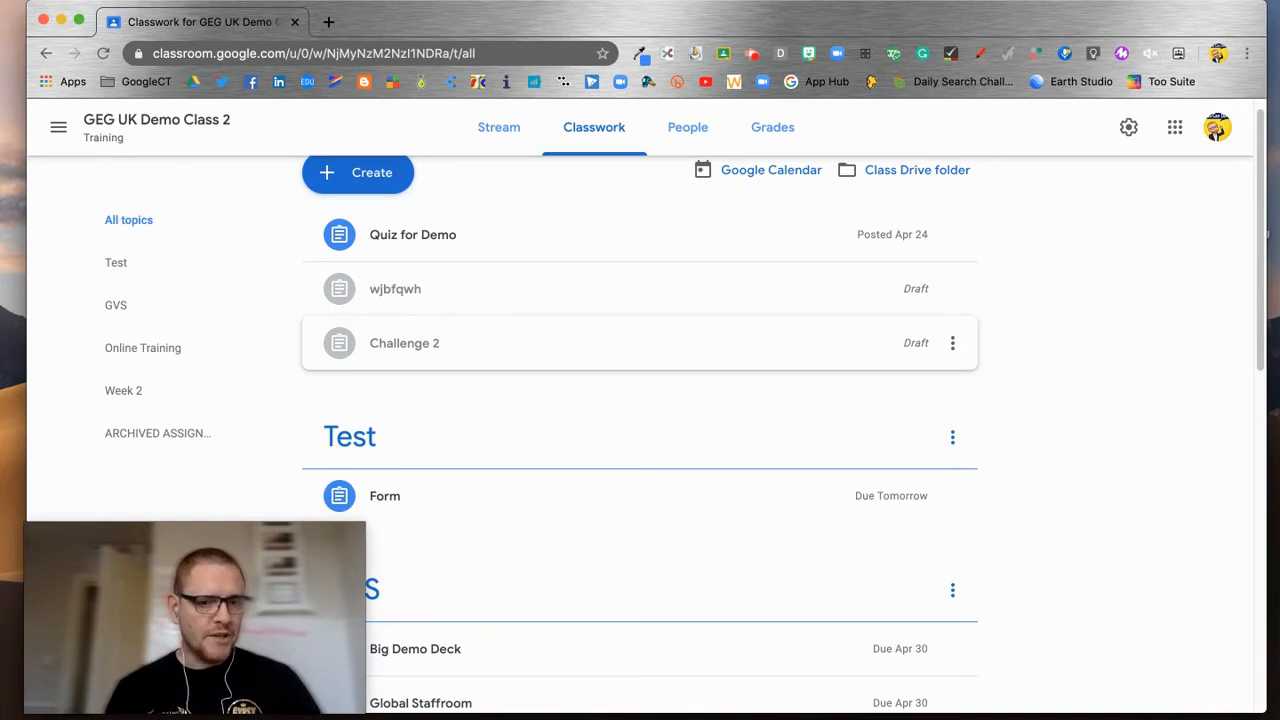
scroll(876, 260, "up", 1)
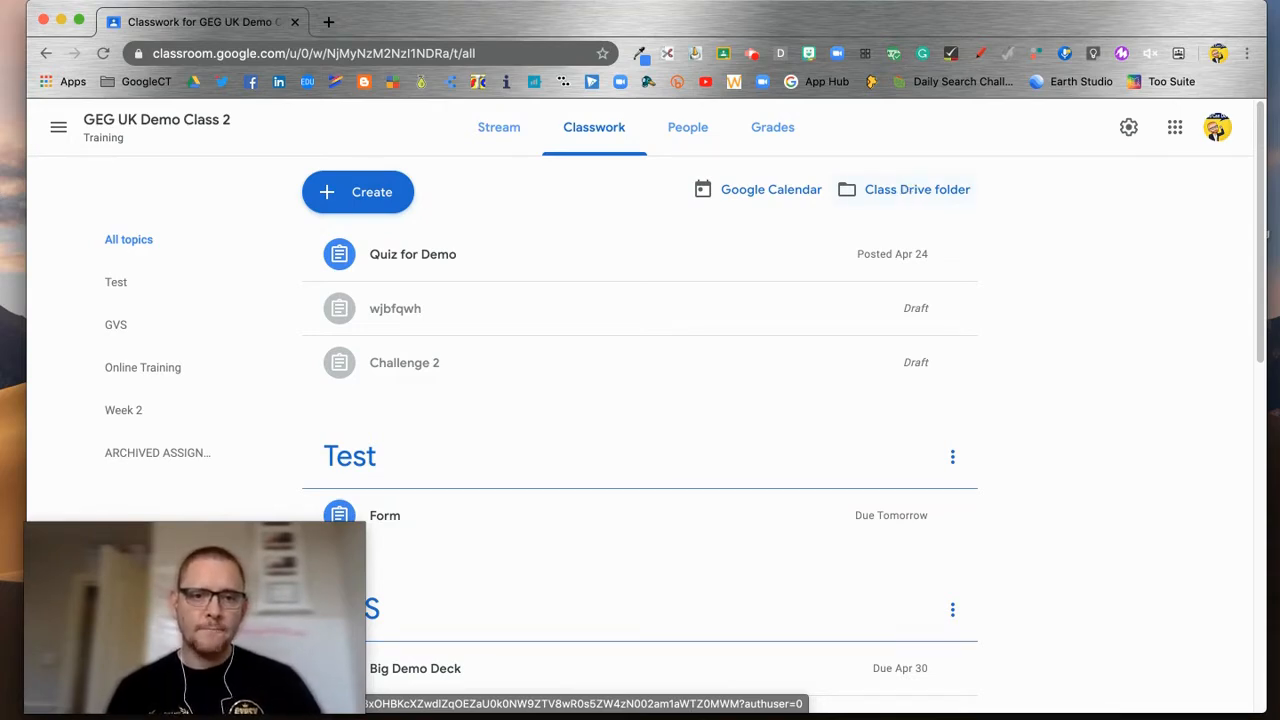
left_click(363, 194)
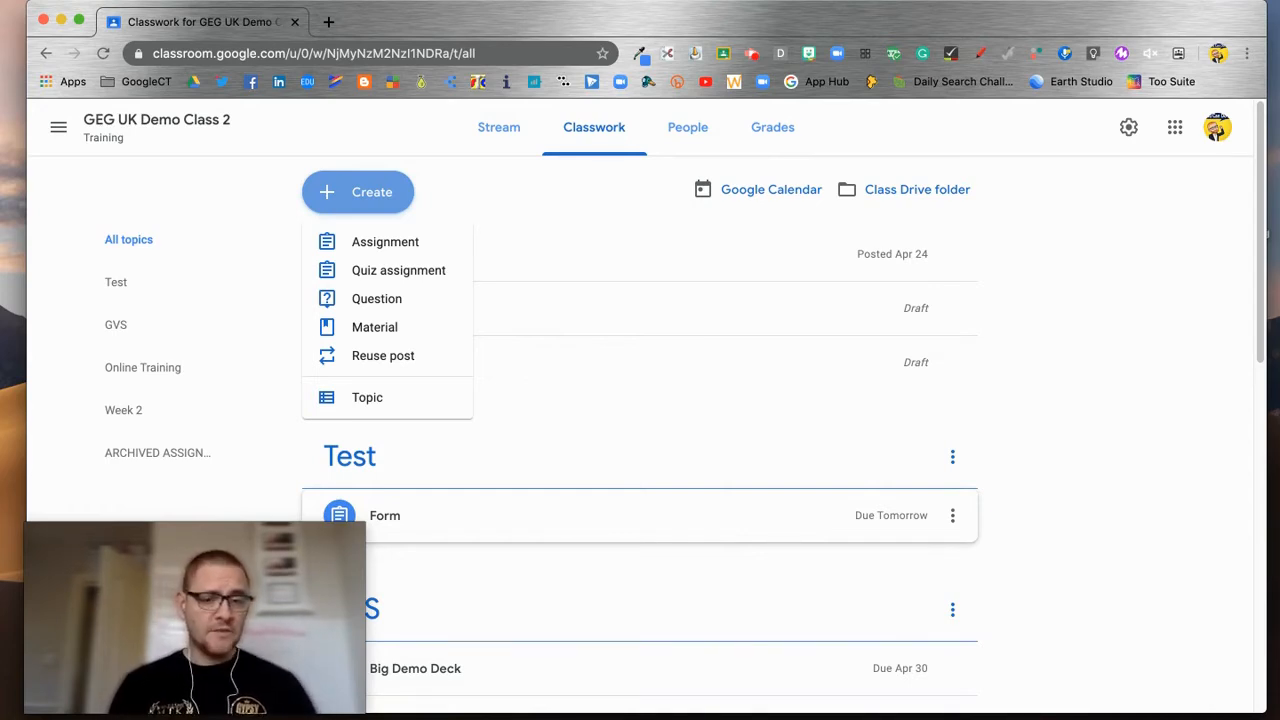
Step: Start an 'Introduce yourself' assignment: open the attachment, read the instructions, complete all aspects, then hand in
left_click(404, 246)
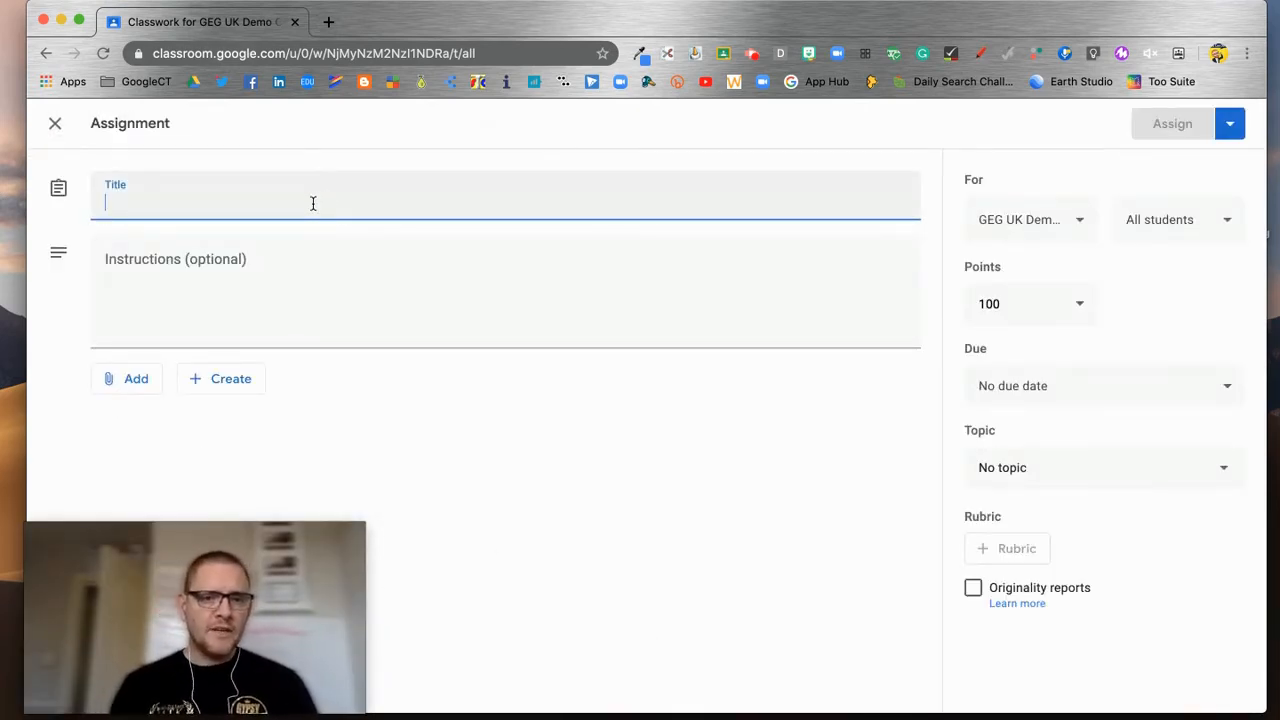
type("Intr")
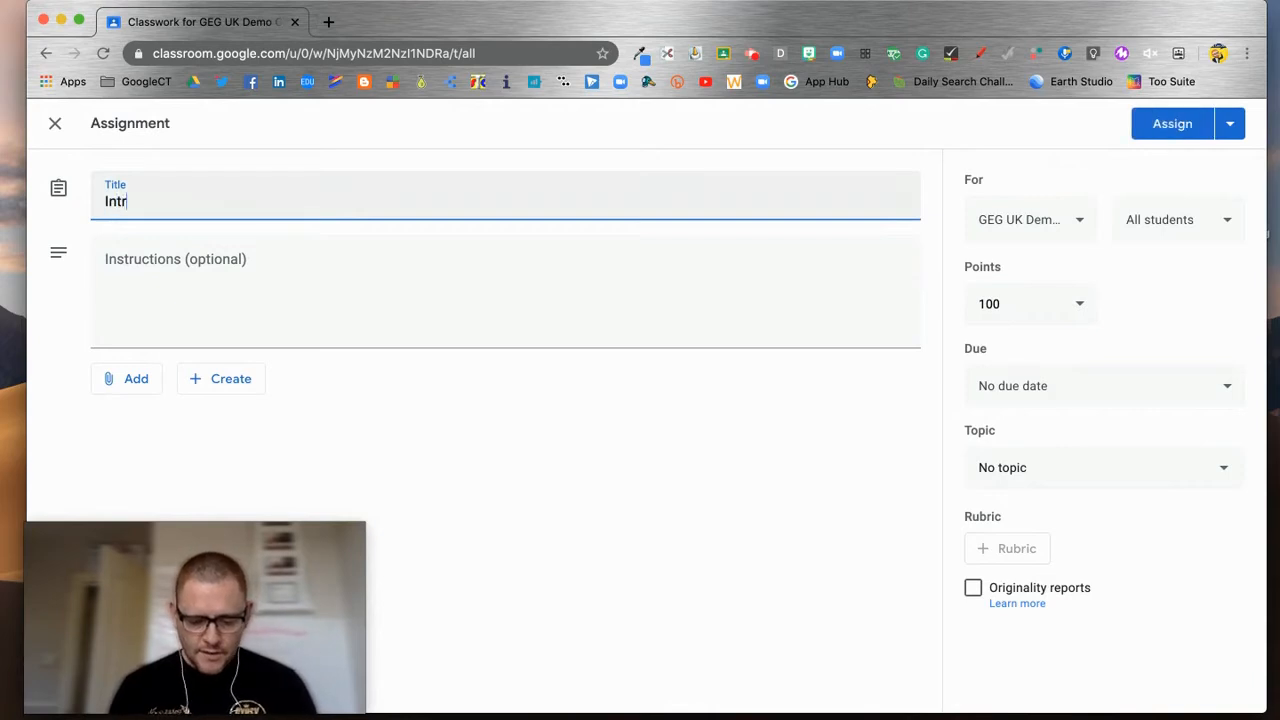
type("od")
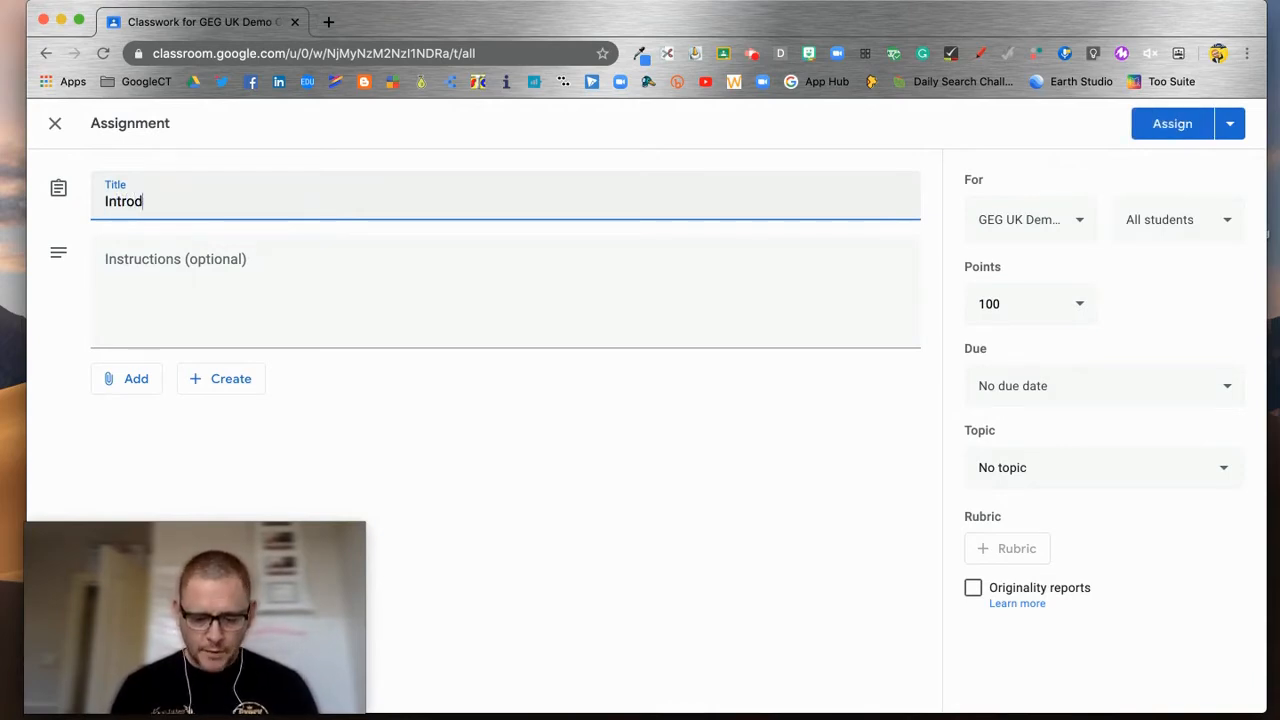
type("uce yourself")
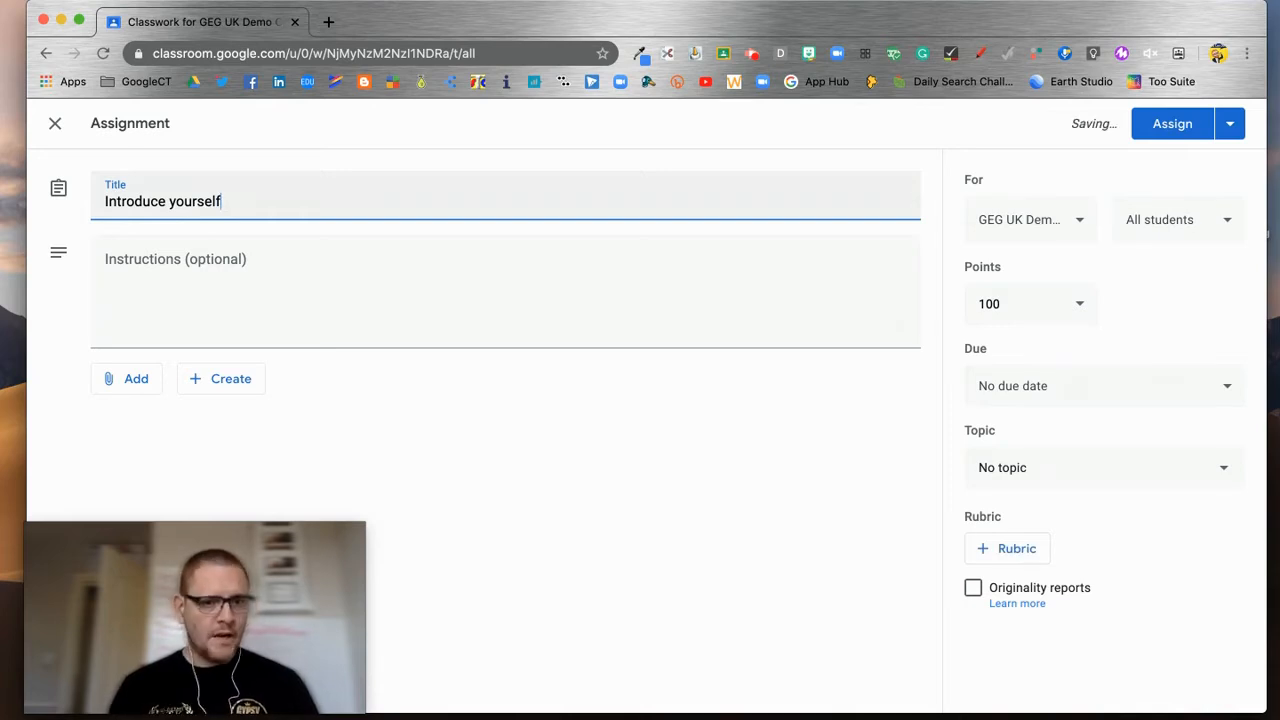
left_click(261, 287)
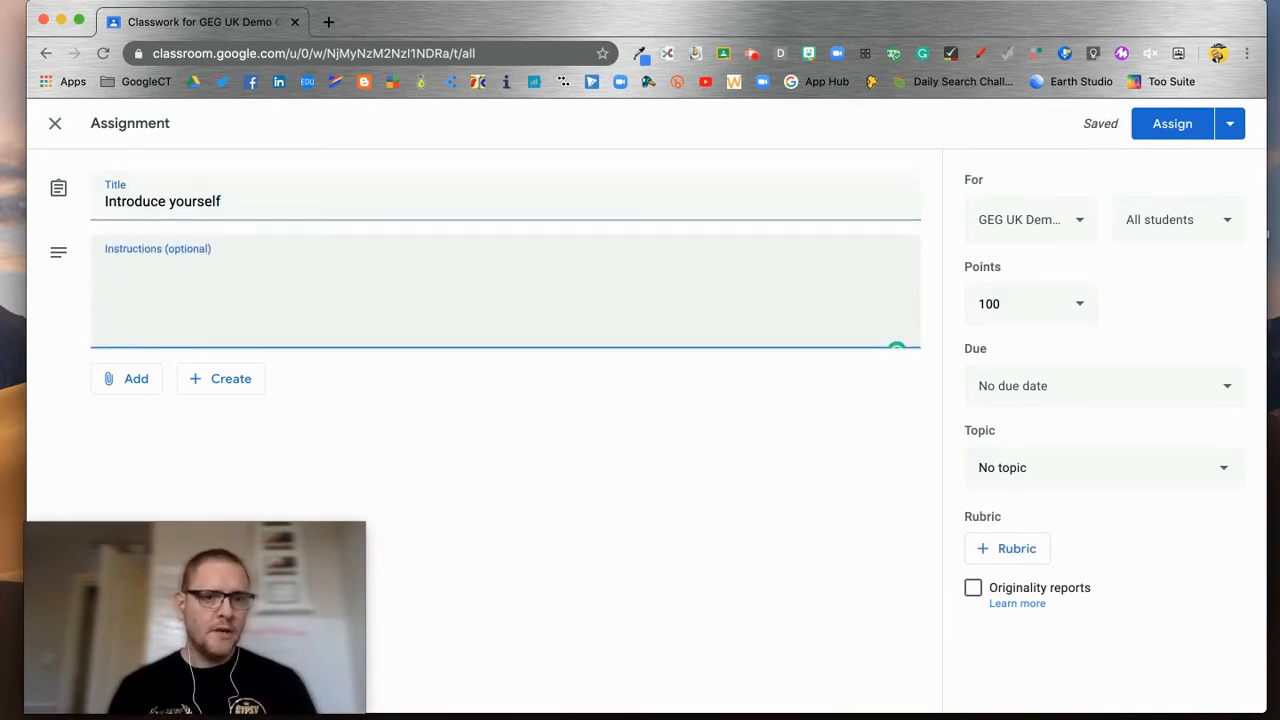
type("Open the attachment ")
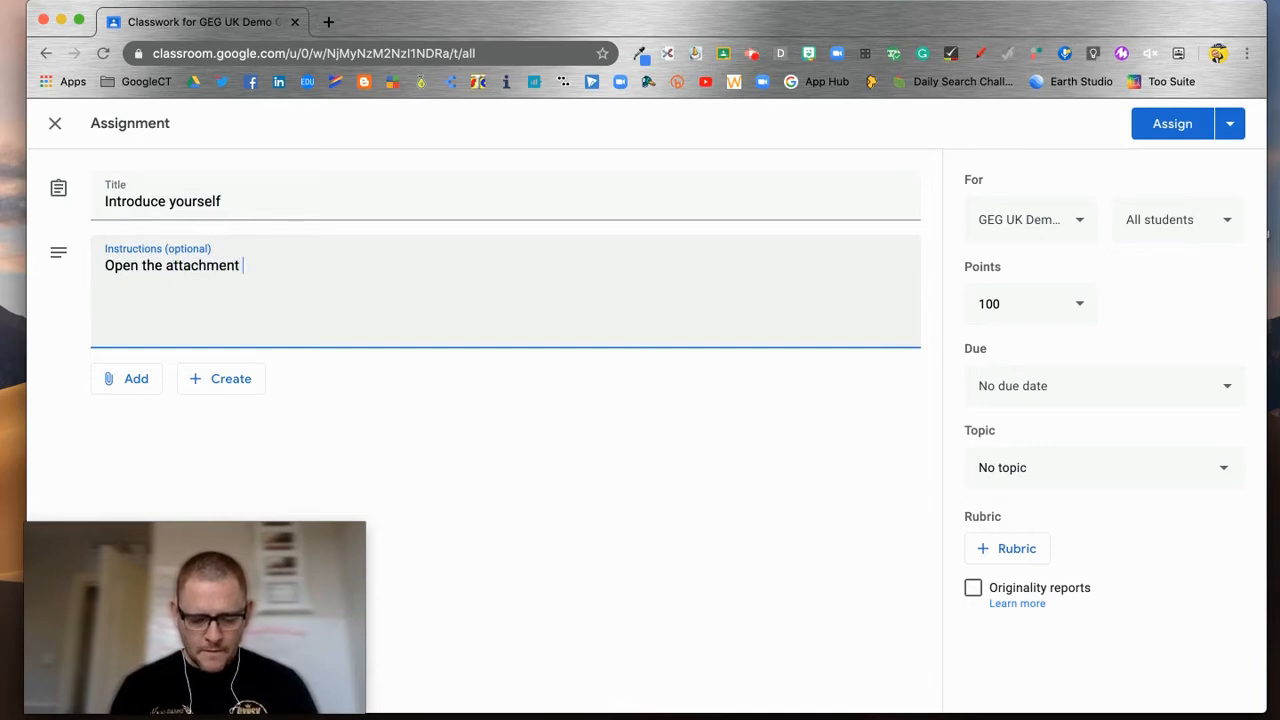
type(", read the in")
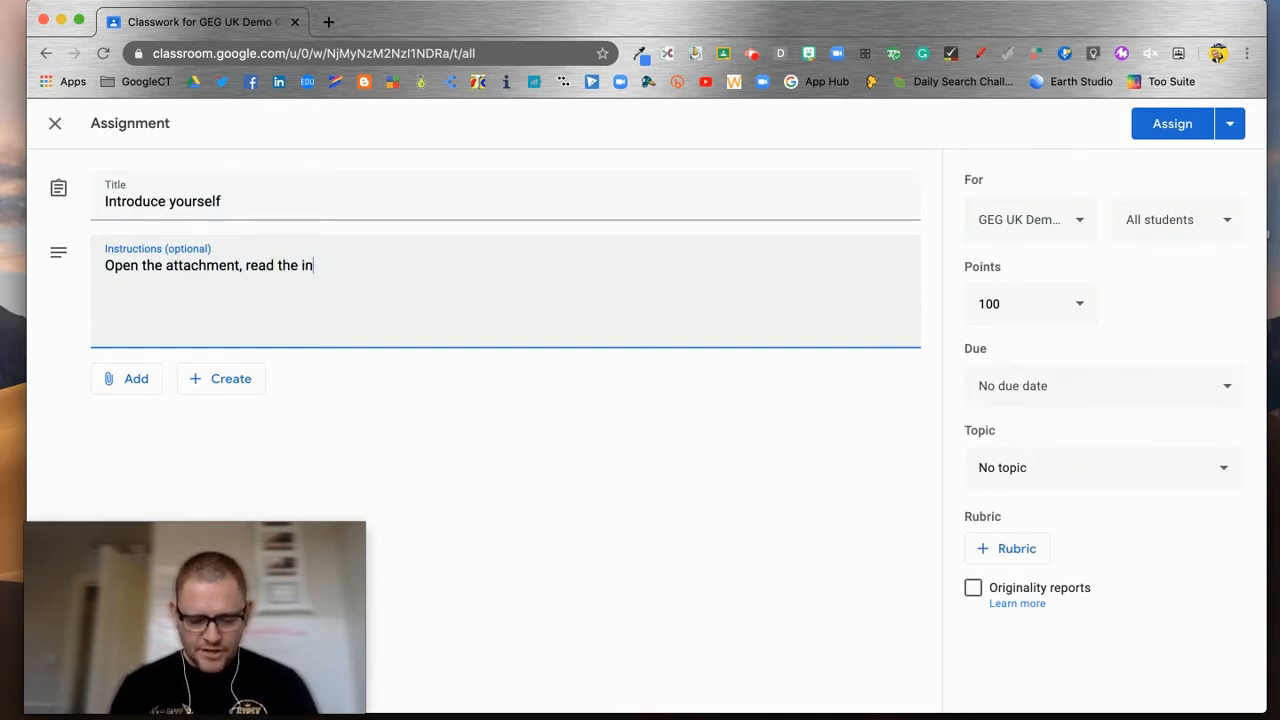
type("structions, complete all aspects of the task and the")
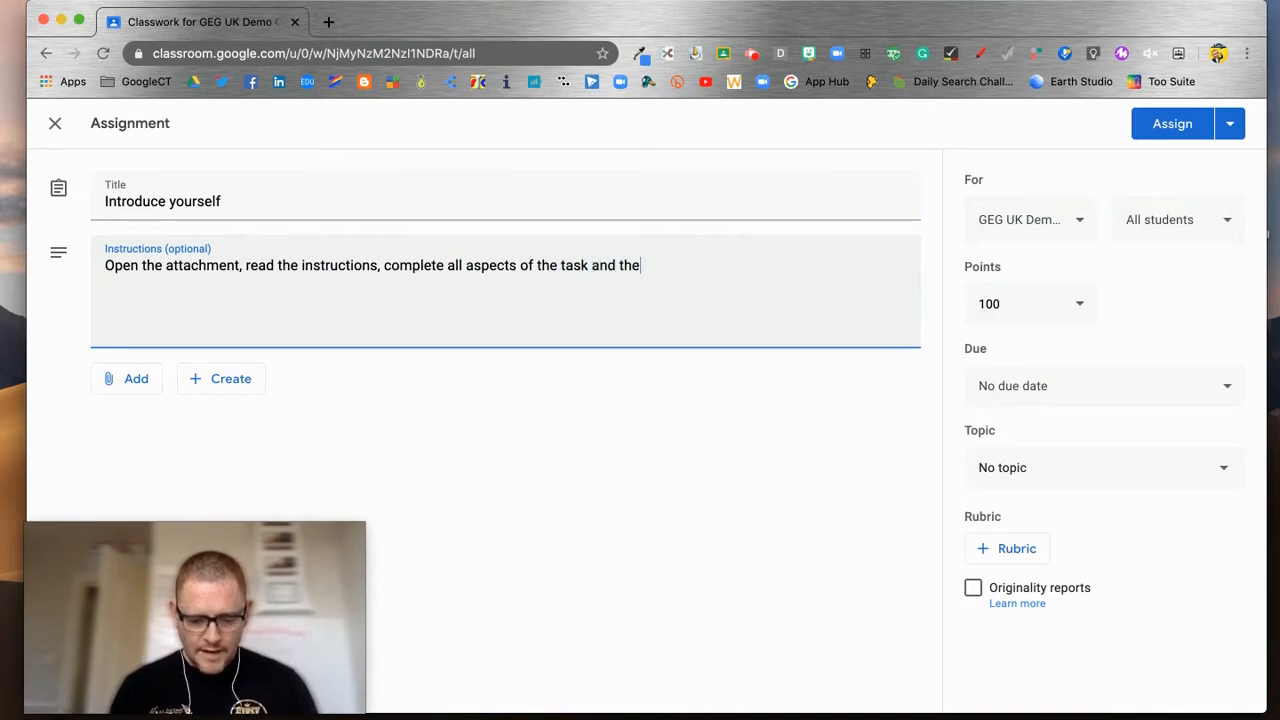
type("n return here to \"hand in\".")
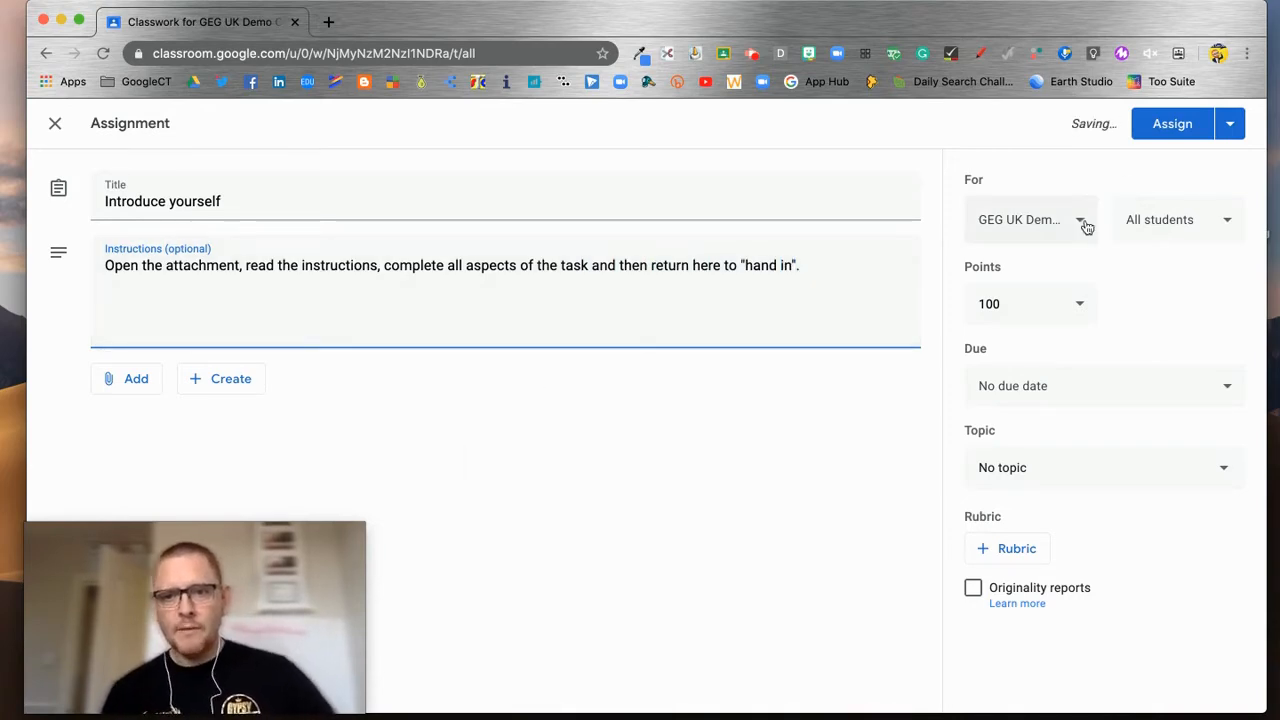
Step: Keep the assignment going to all students in the class
left_click(1226, 222)
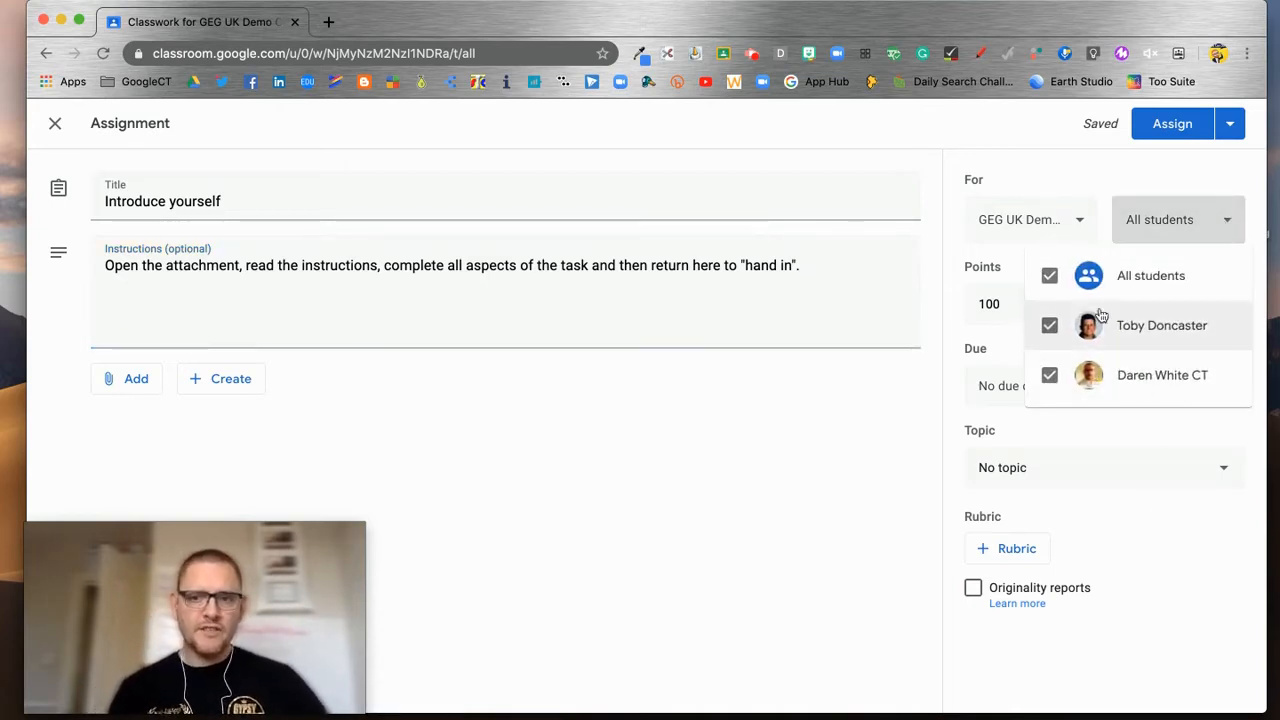
left_click(1053, 326)
left_click(1049, 275)
left_click(1203, 430)
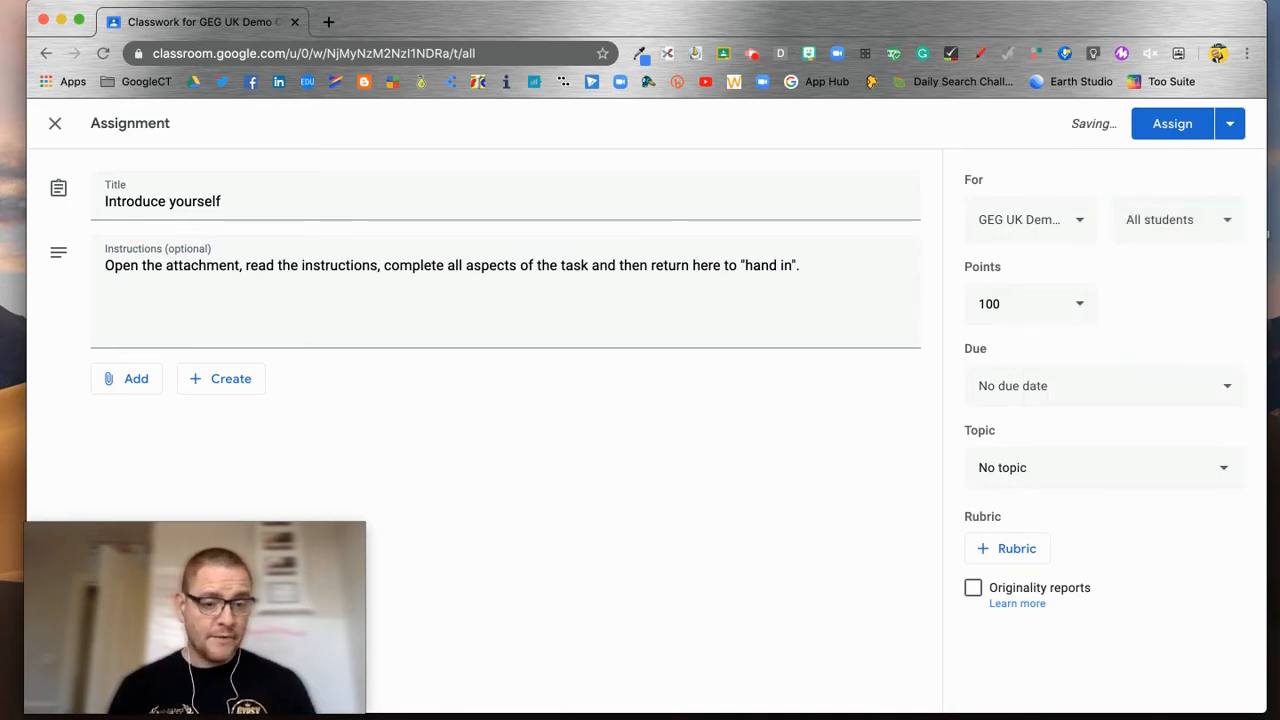
left_click(1084, 224)
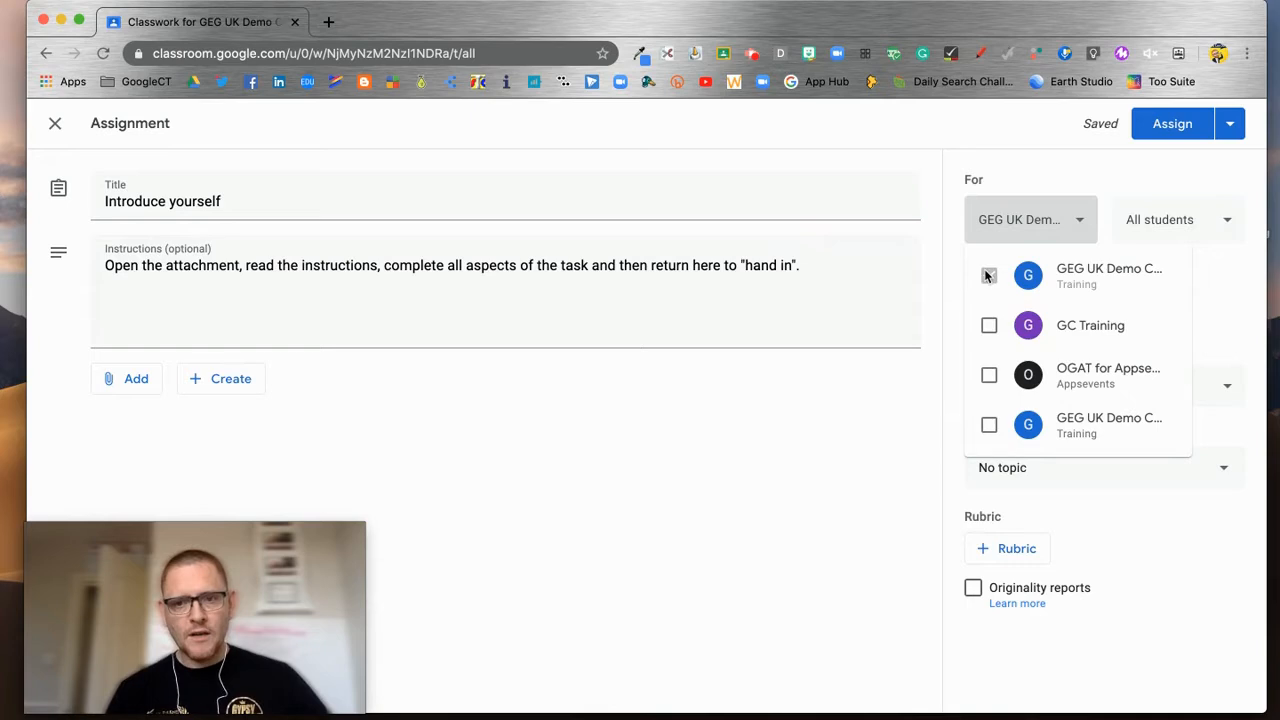
left_click(1097, 175)
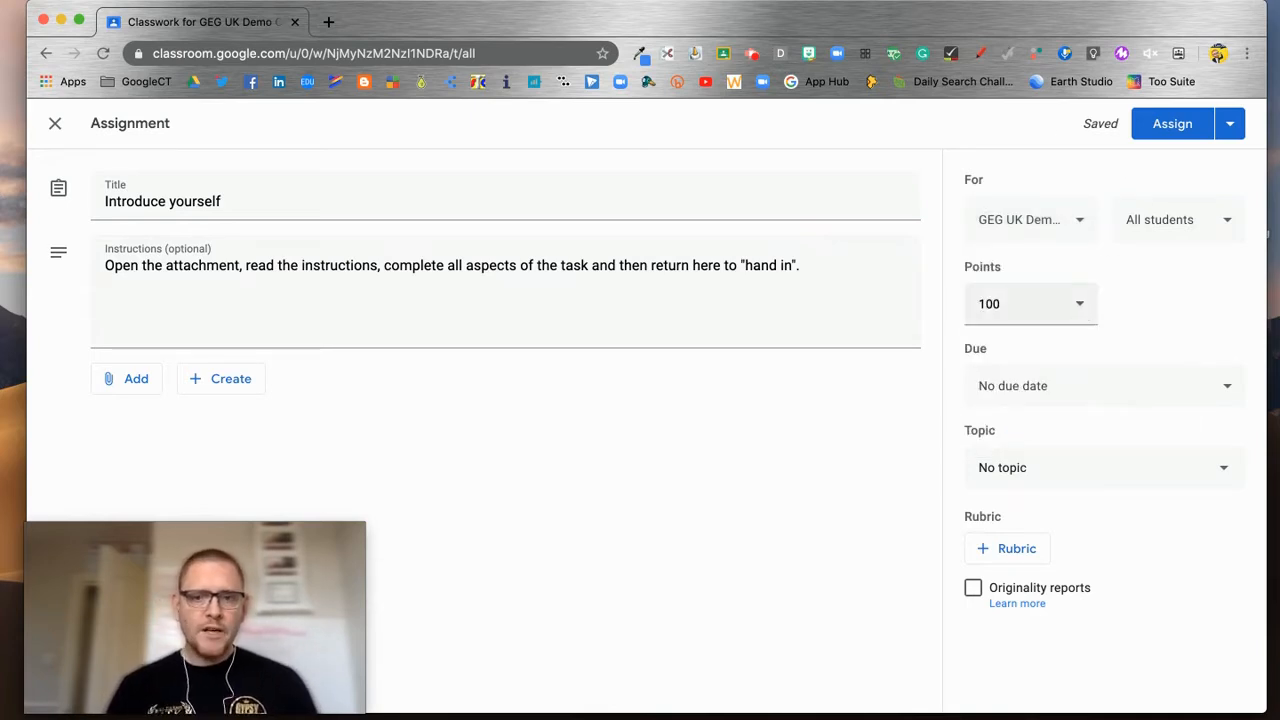
Step: Set the assignment's points to 4
left_click(1024, 305)
key("BackSpace")
key("BackSpace")
type("4")
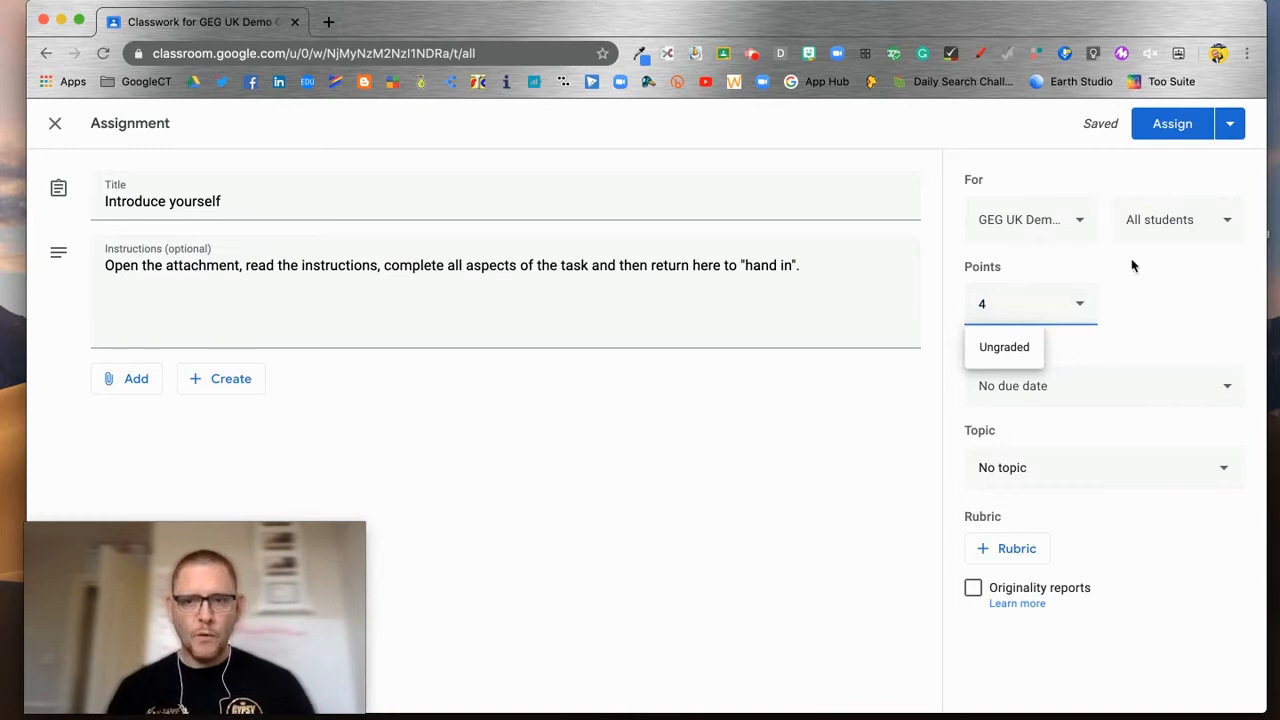
left_click(1166, 318)
Step: Make the assignment due Wed, Apr 29 at 15:00
left_click(1224, 393)
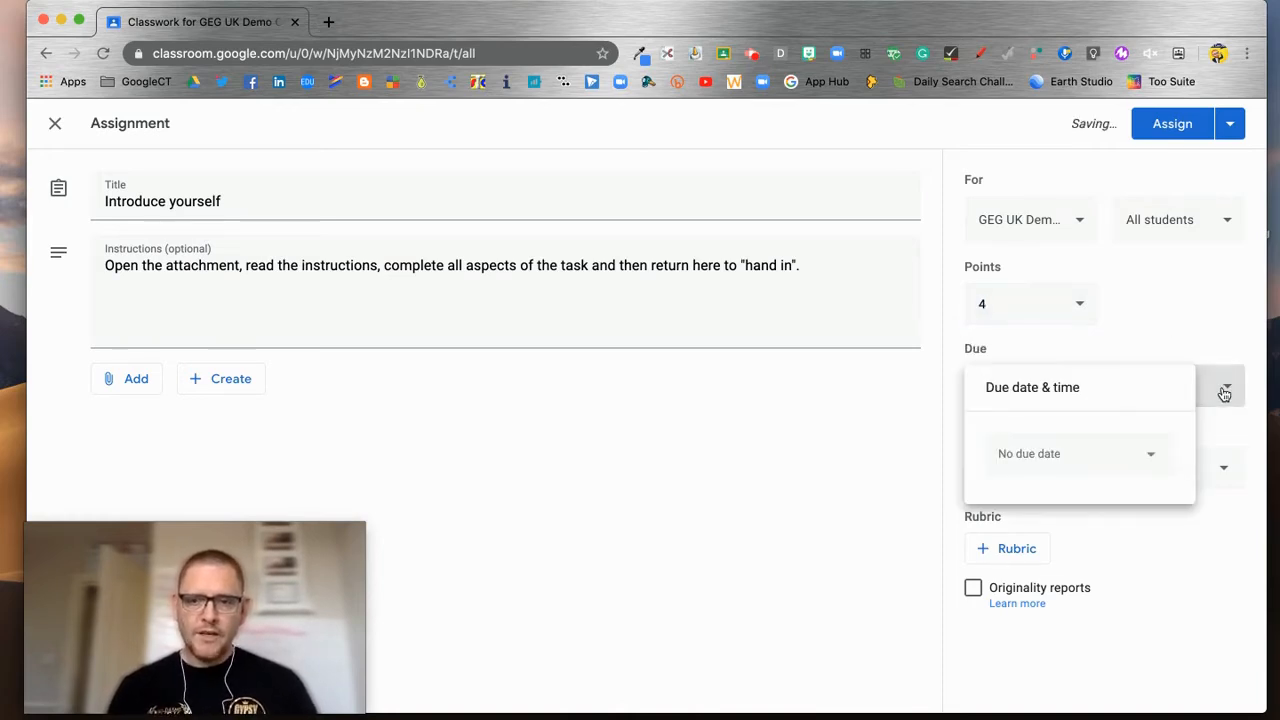
left_click(1160, 455)
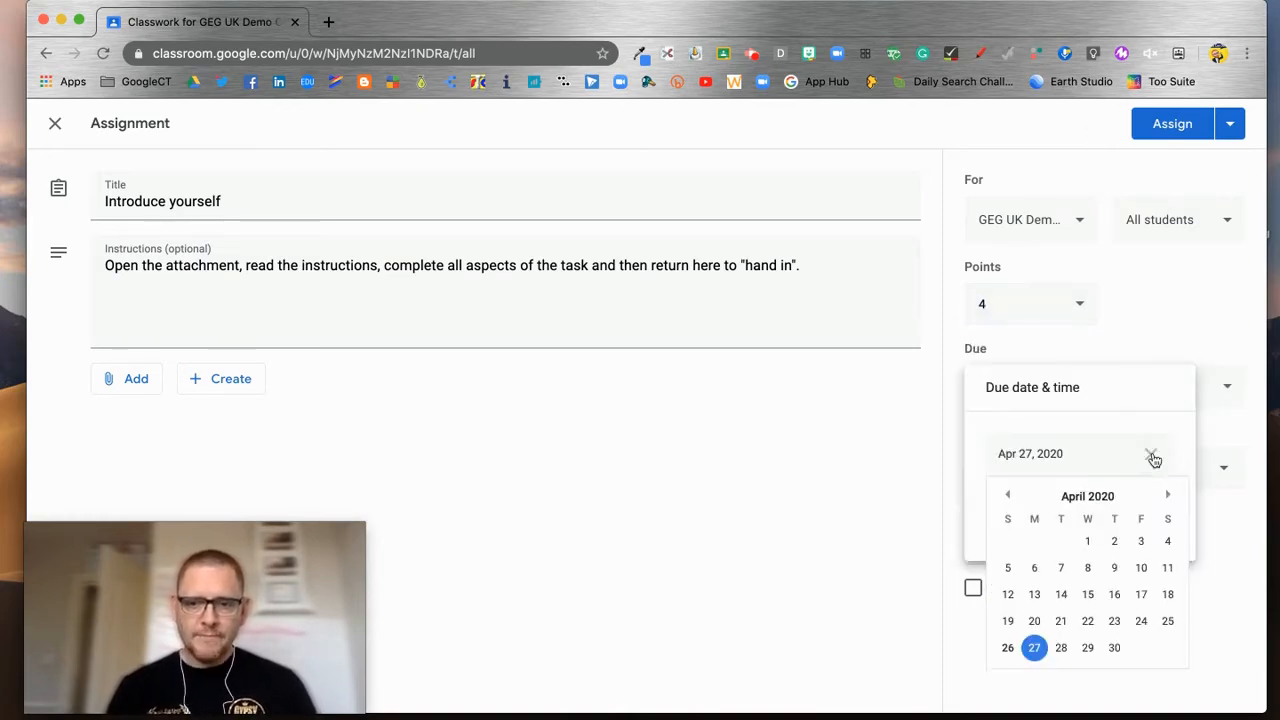
left_click(1088, 649)
left_click(1064, 514)
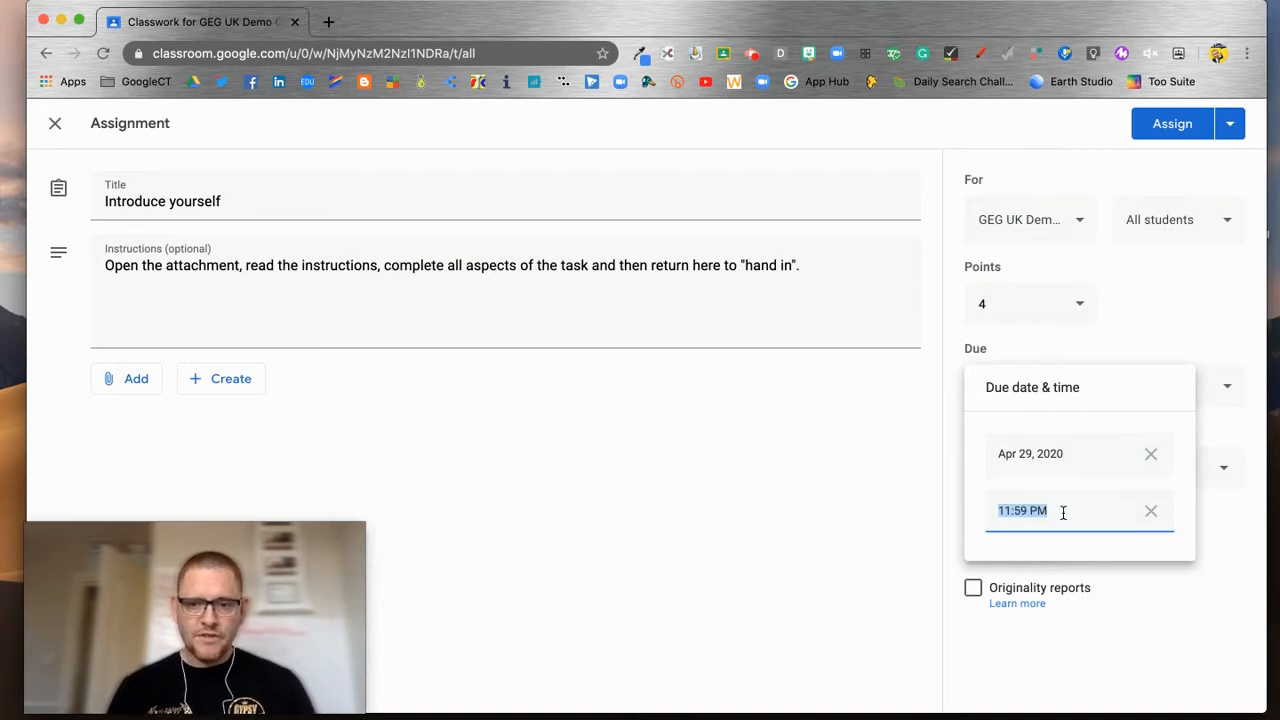
type("15:00")
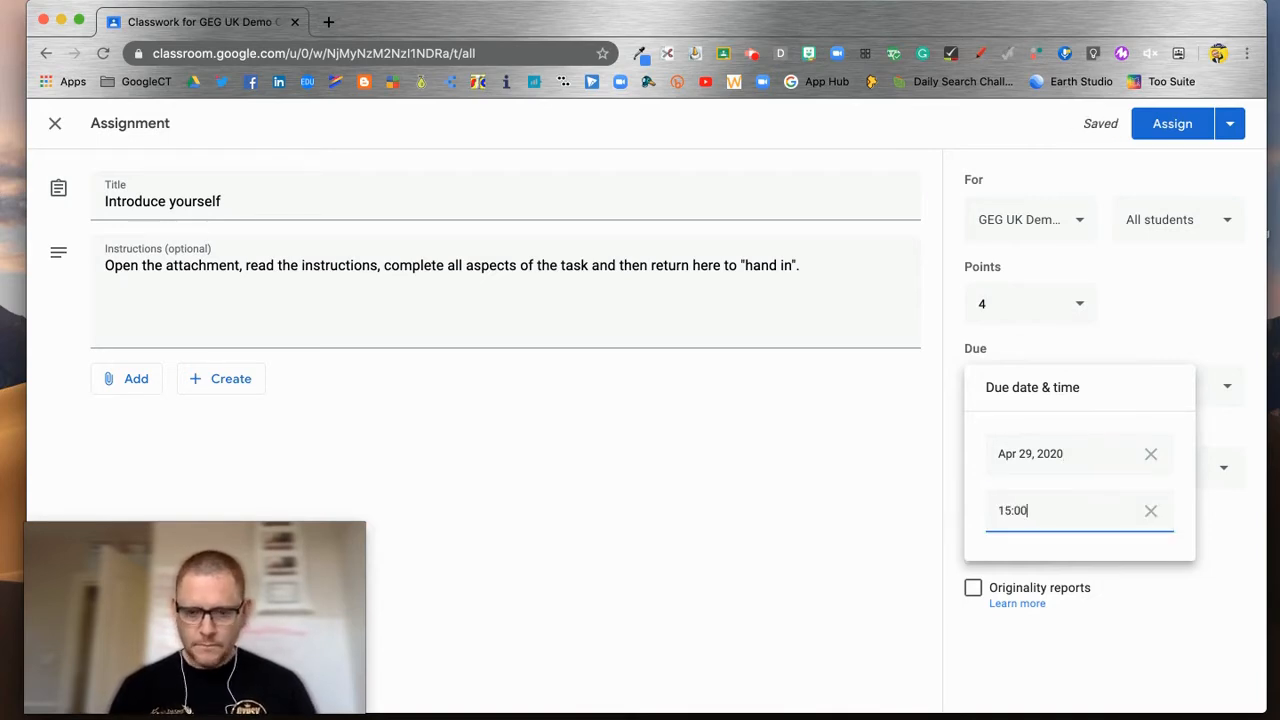
left_click(1117, 608)
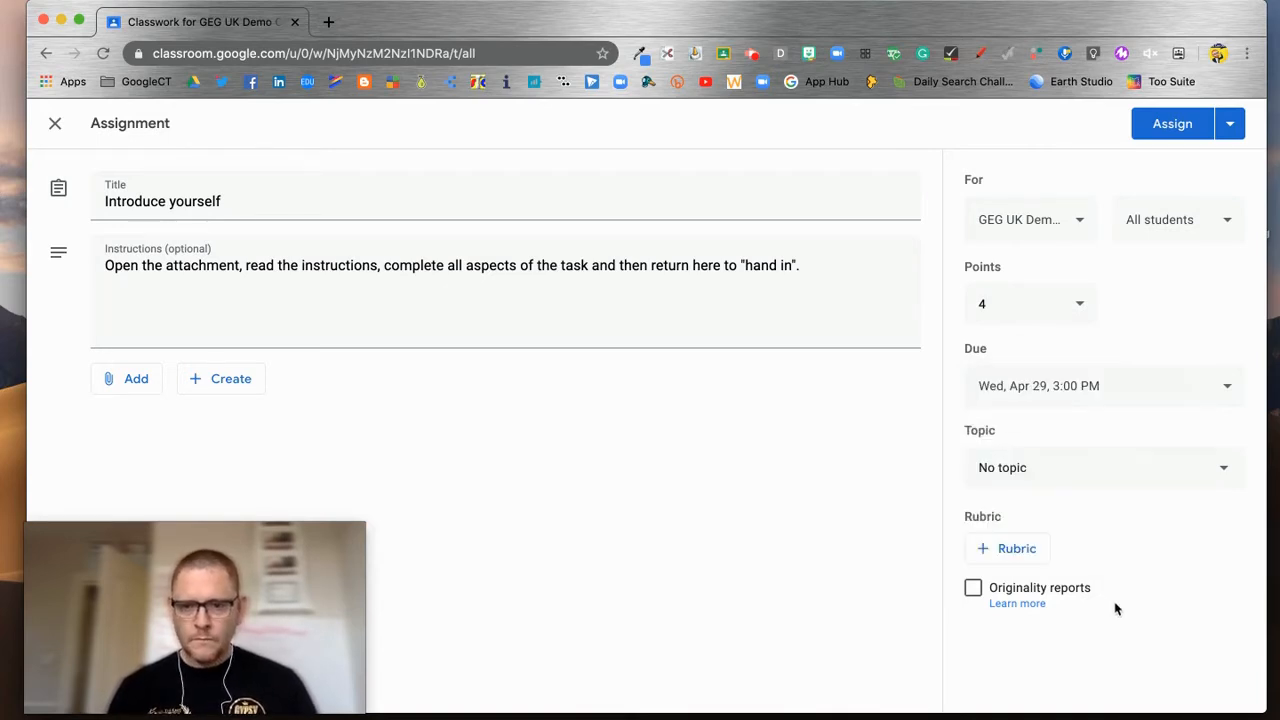
Step: Create a new topic named 'Introductions' for the assignment, then briefly check the Create menu
left_click(1230, 477)
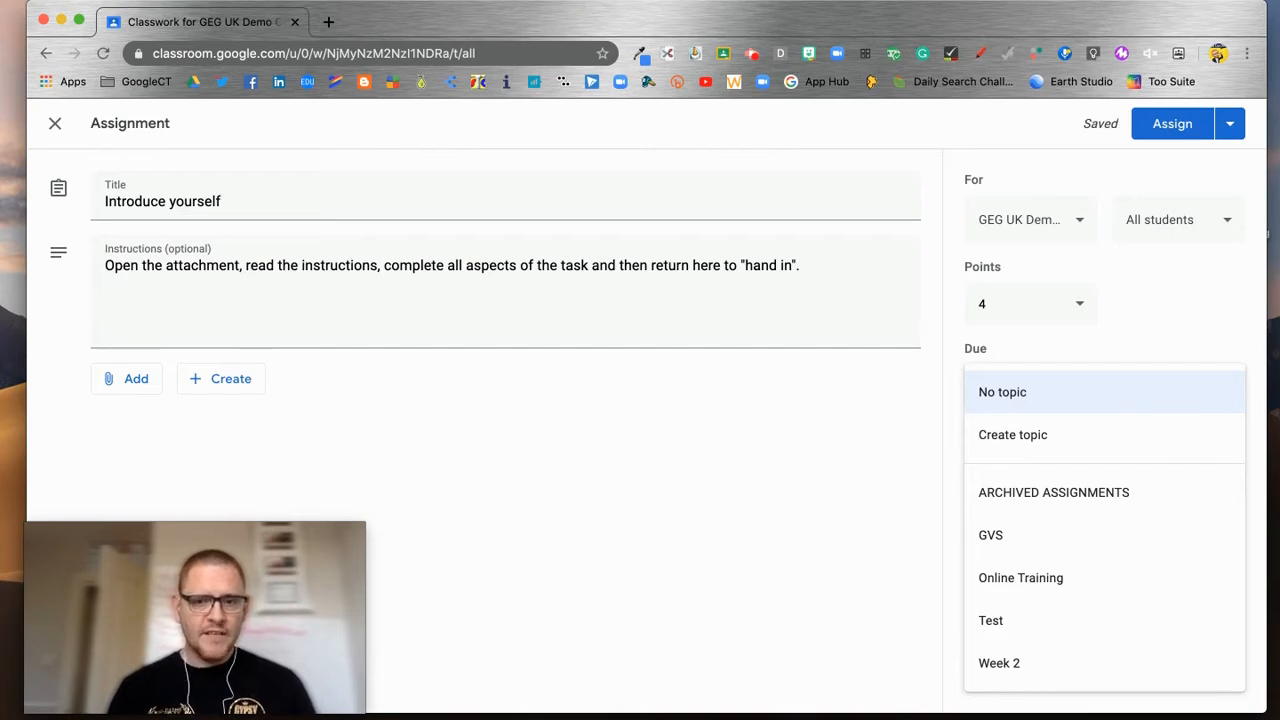
left_click(1080, 437)
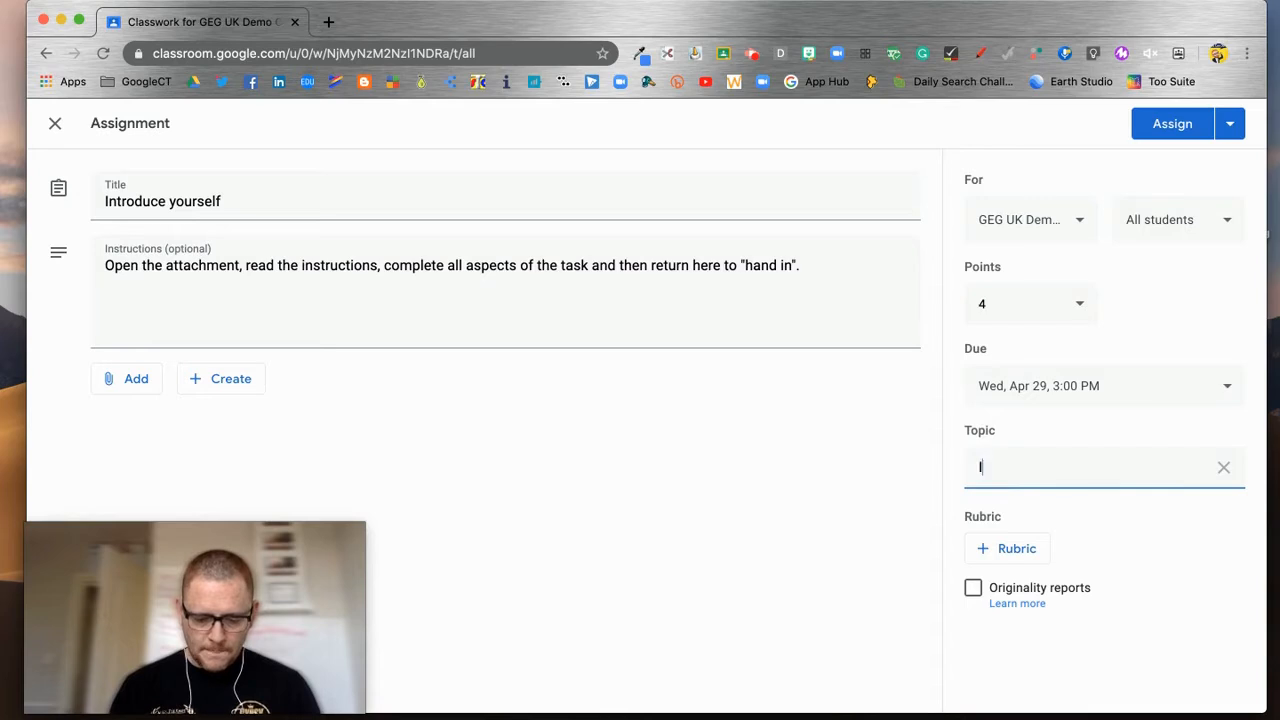
type("Introductions")
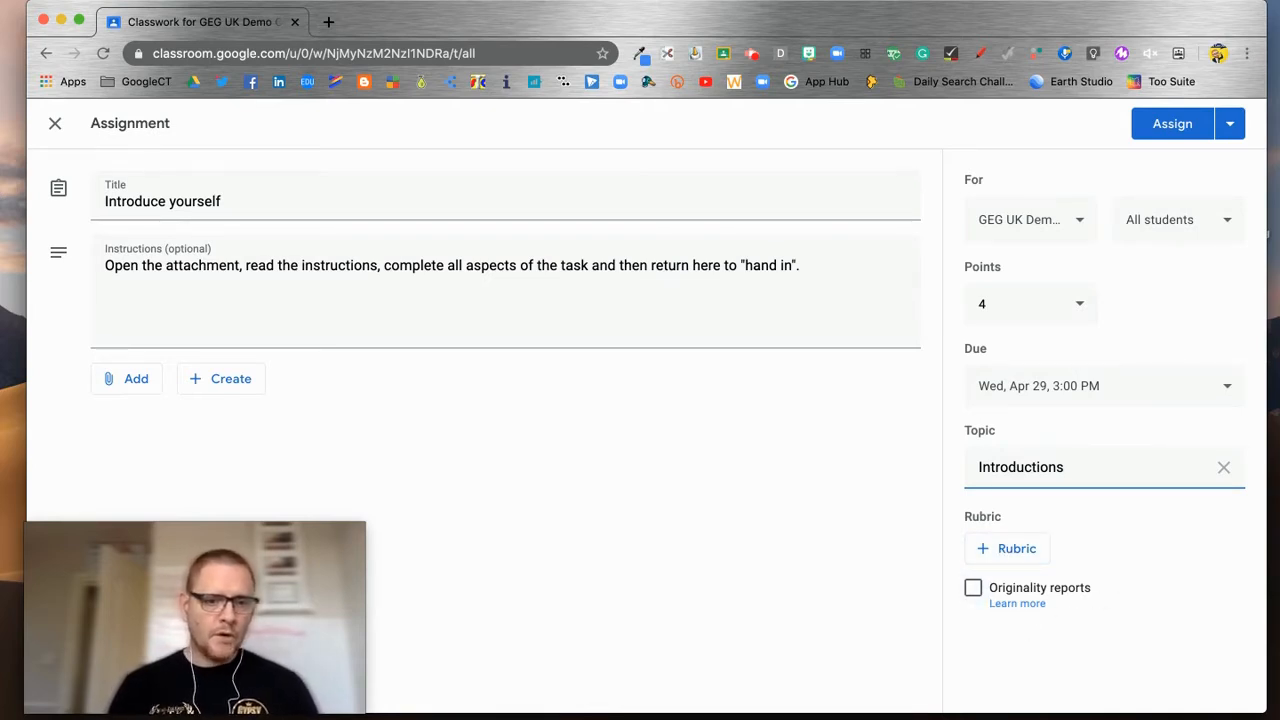
left_click(1132, 514)
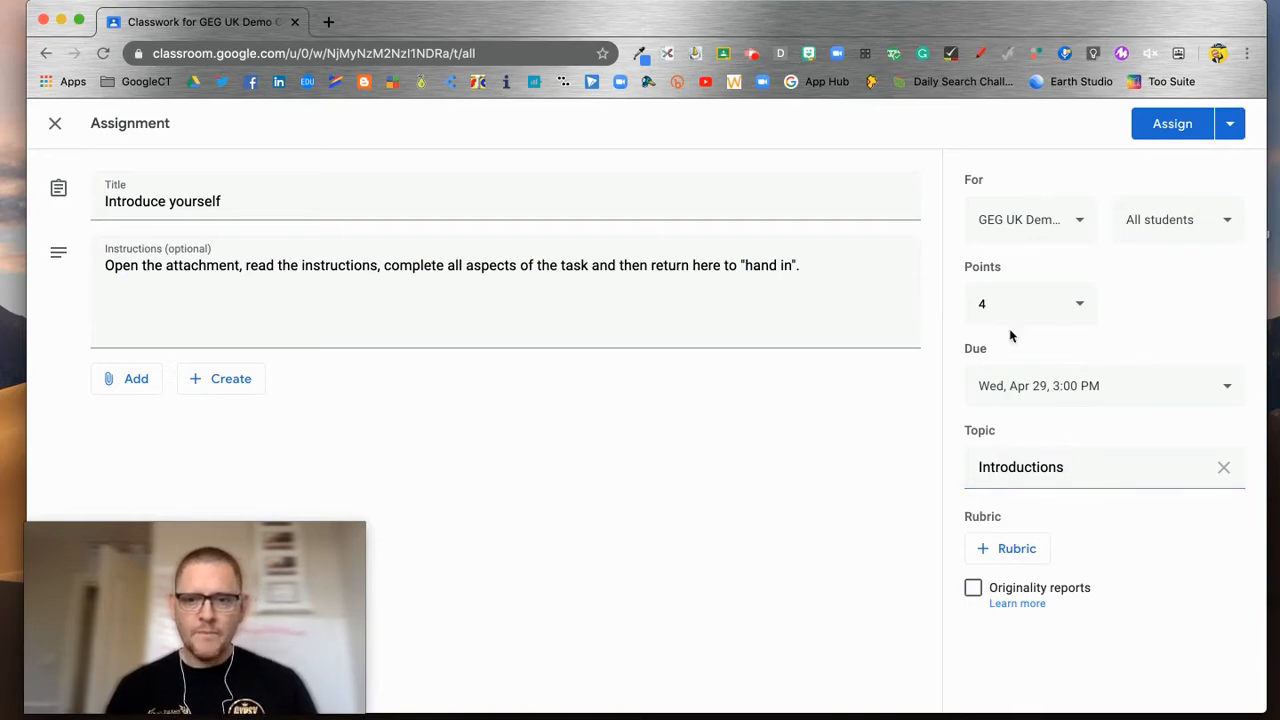
left_click(215, 389)
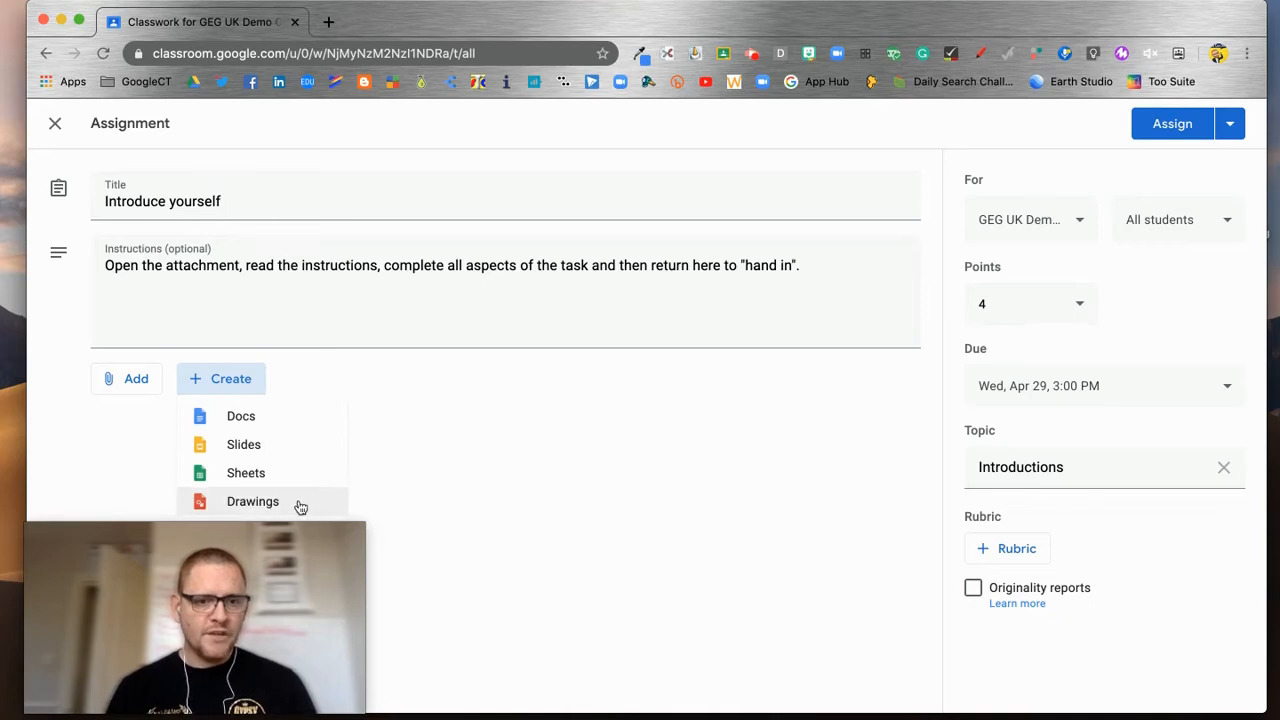
left_click(134, 379)
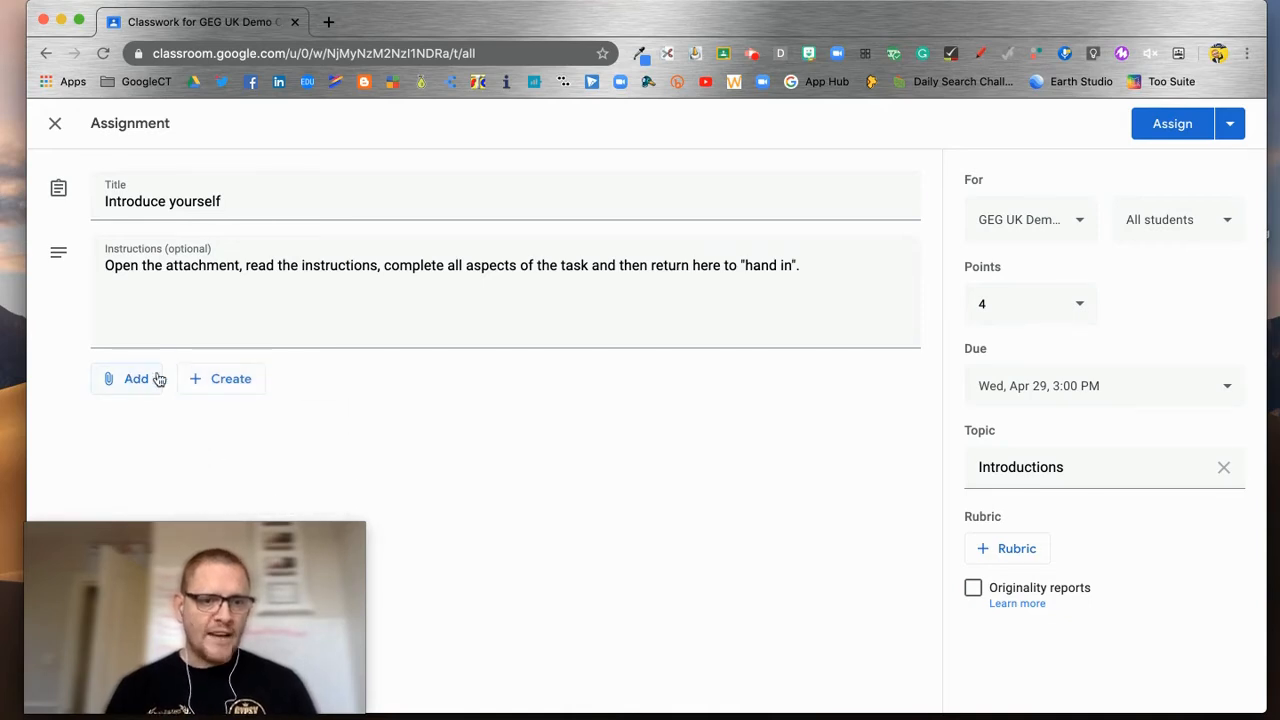
Step: Search Google Drive for 'introduce' to find the file to attach
left_click(137, 383)
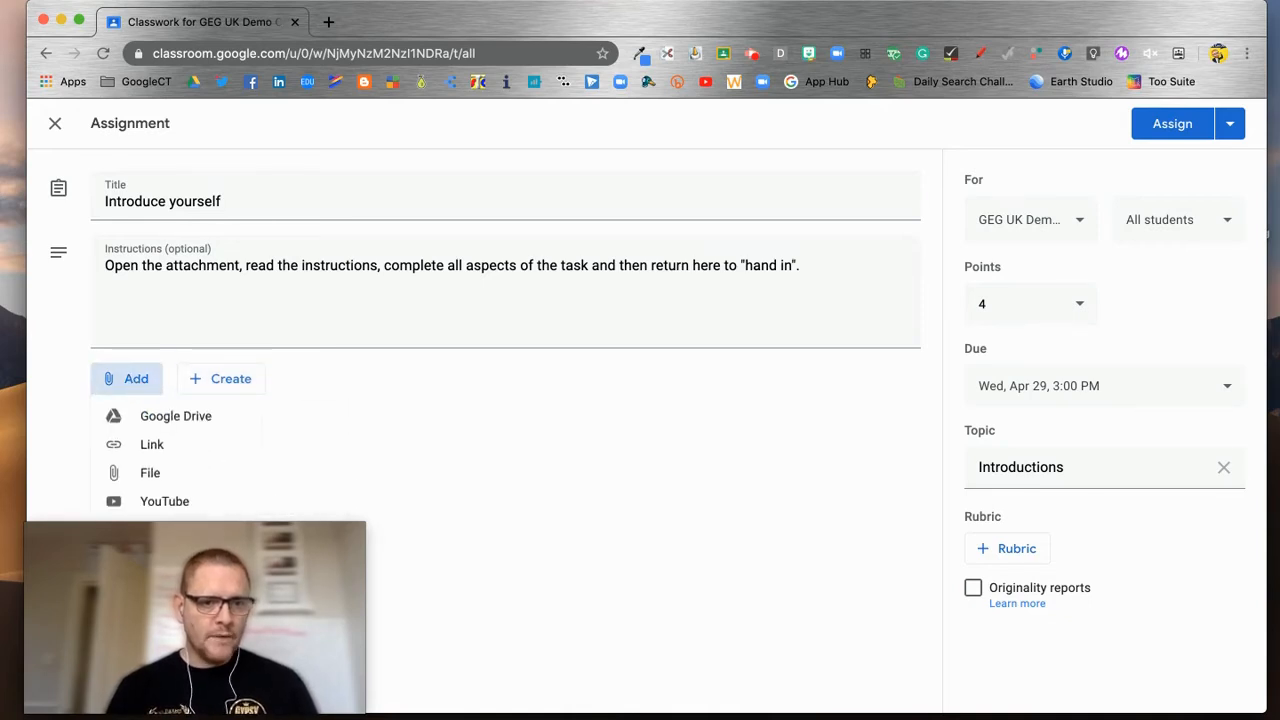
left_click(160, 418)
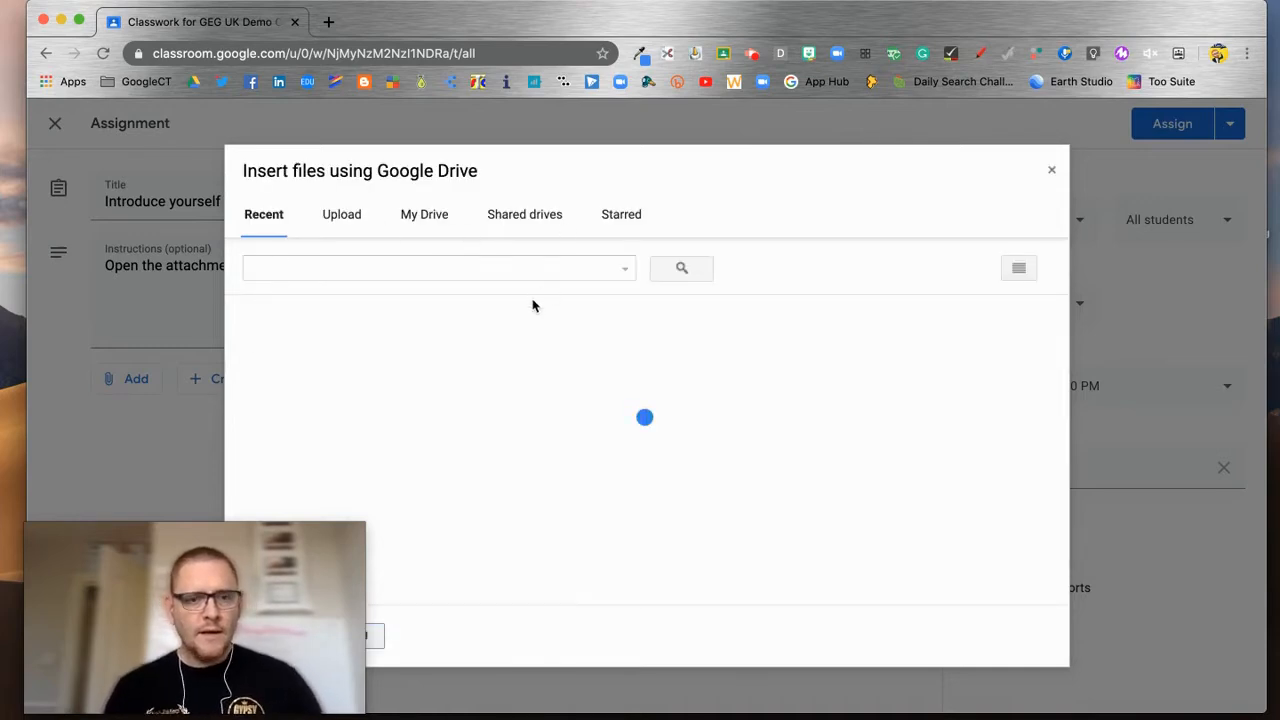
left_click(449, 269)
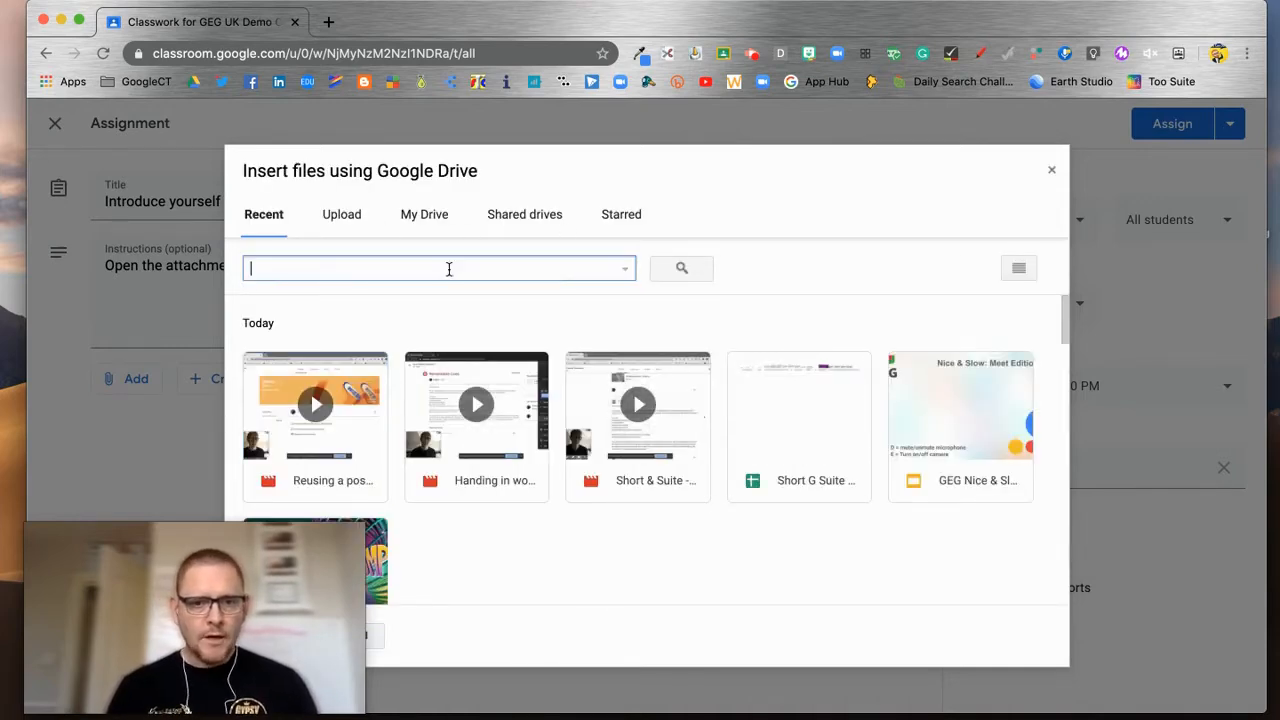
type("introduce")
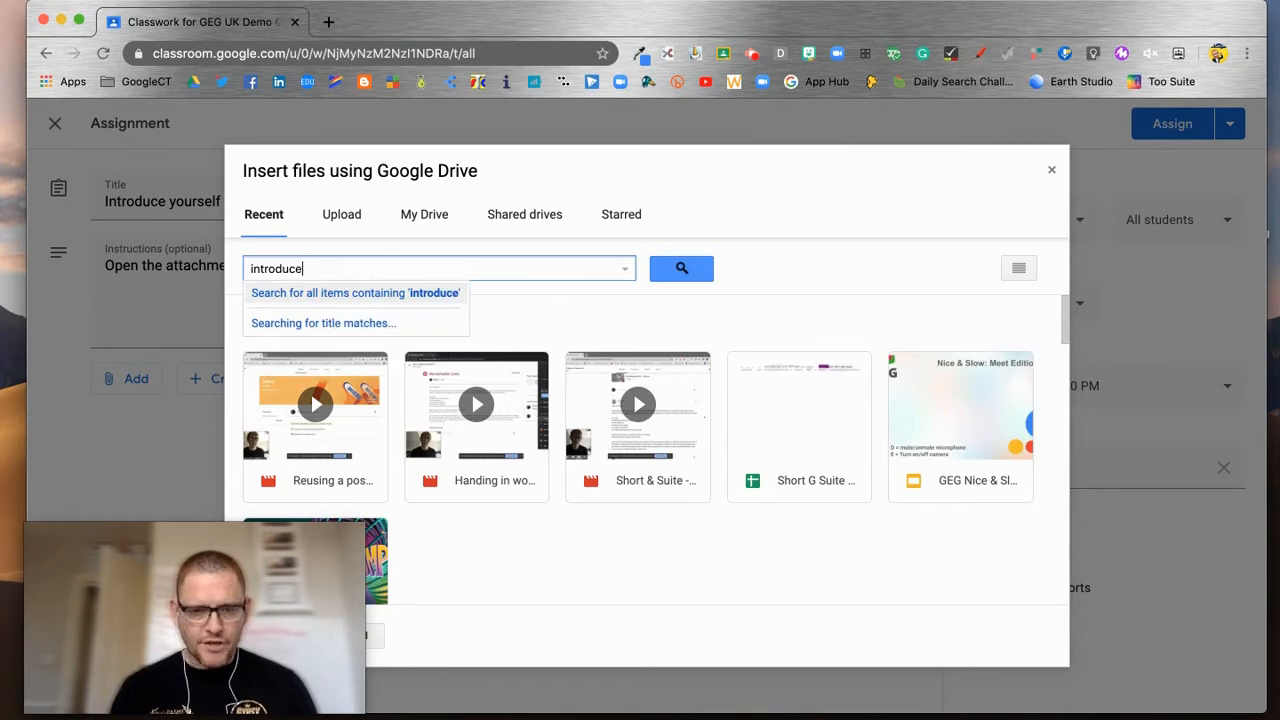
key("Return")
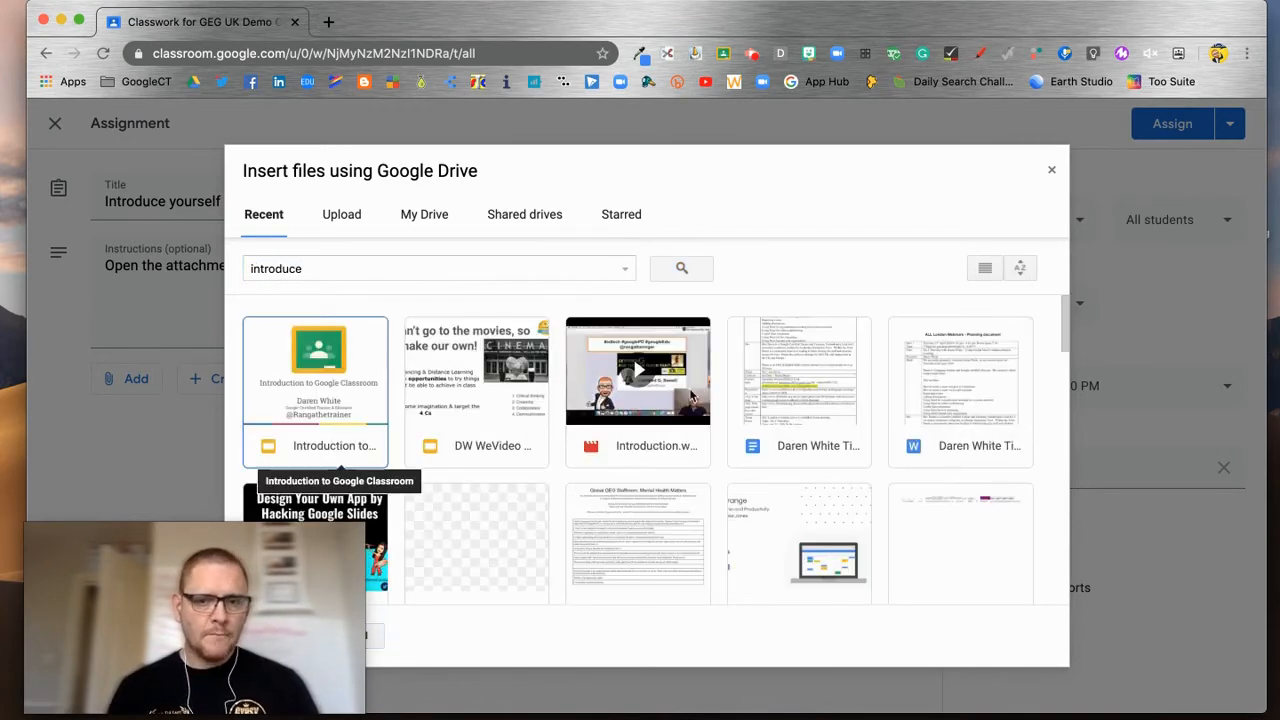
Step: Attach the [Template] GEG UK G Suite Nice & Slow intro doc to the assignment
scroll(771, 416, "down", 5)
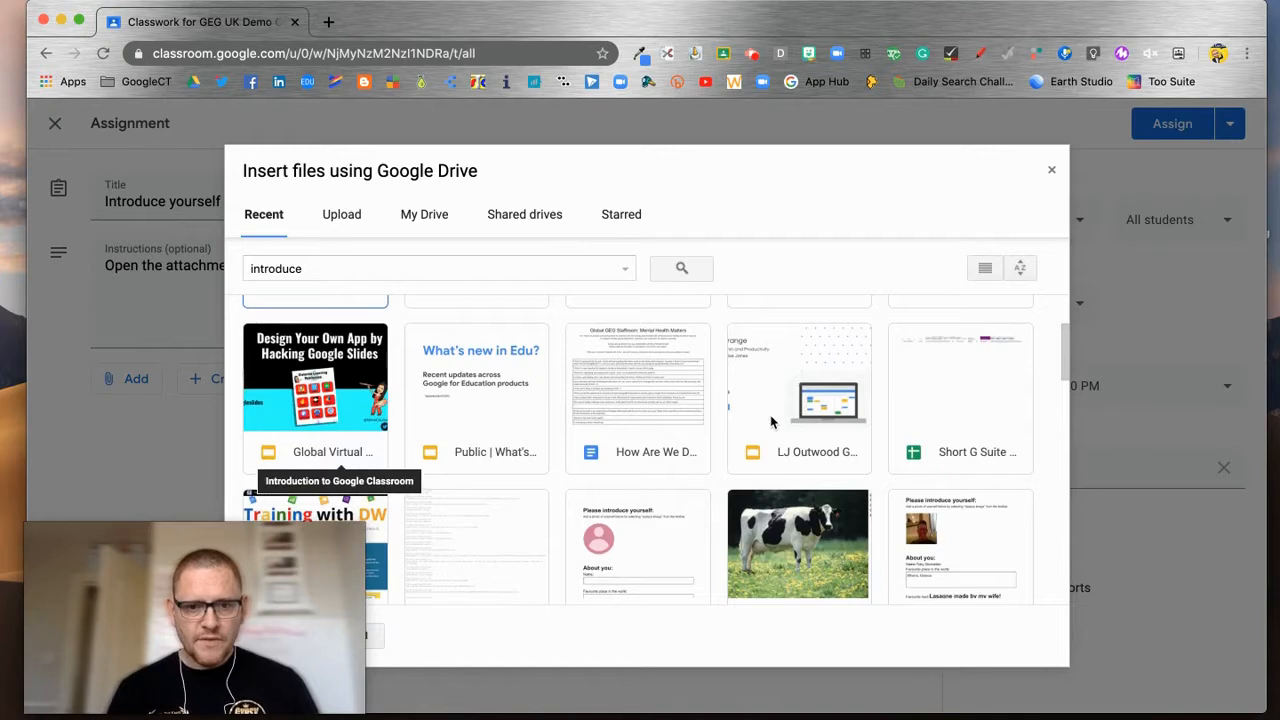
scroll(771, 420, "down", 2)
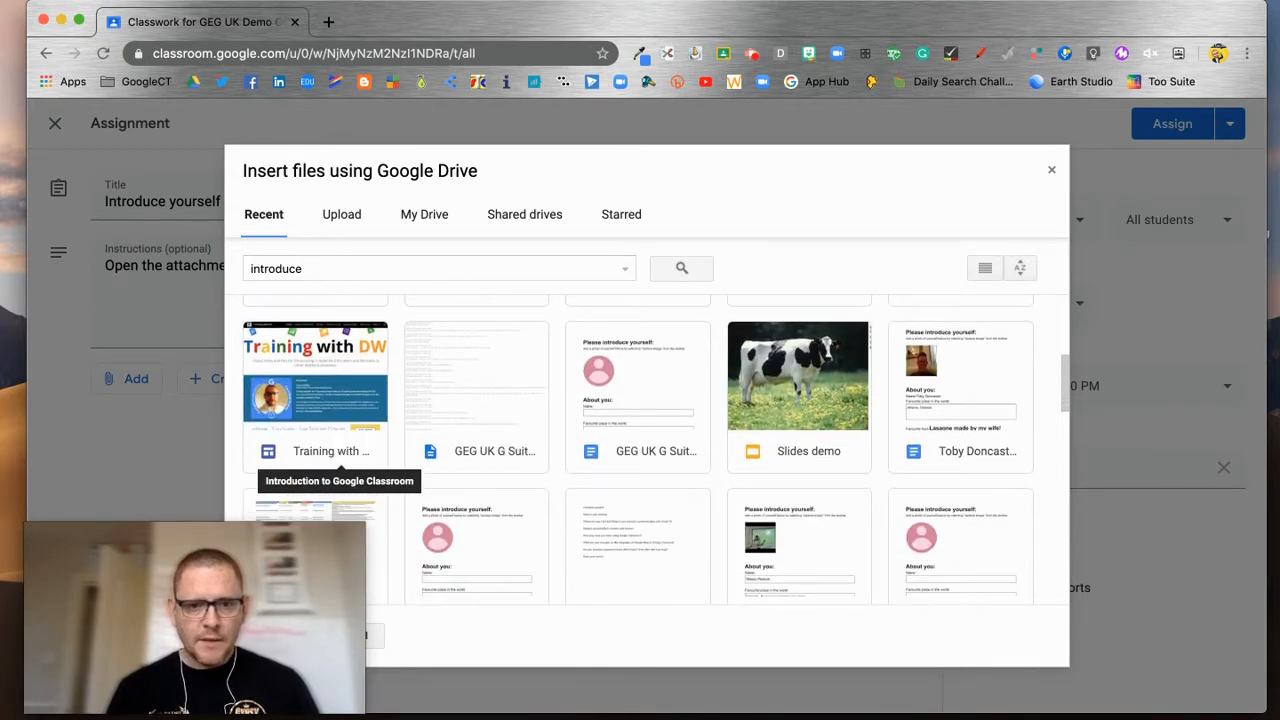
scroll(638, 450, "down", 1)
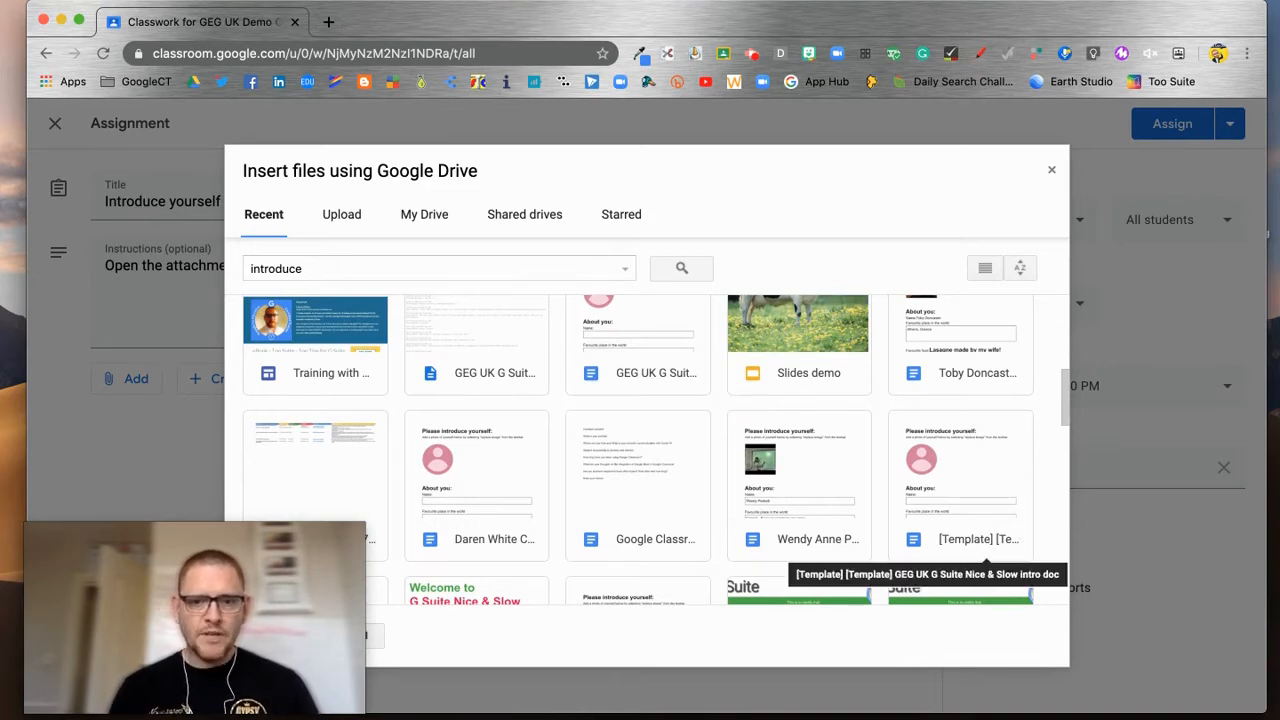
left_click(978, 537)
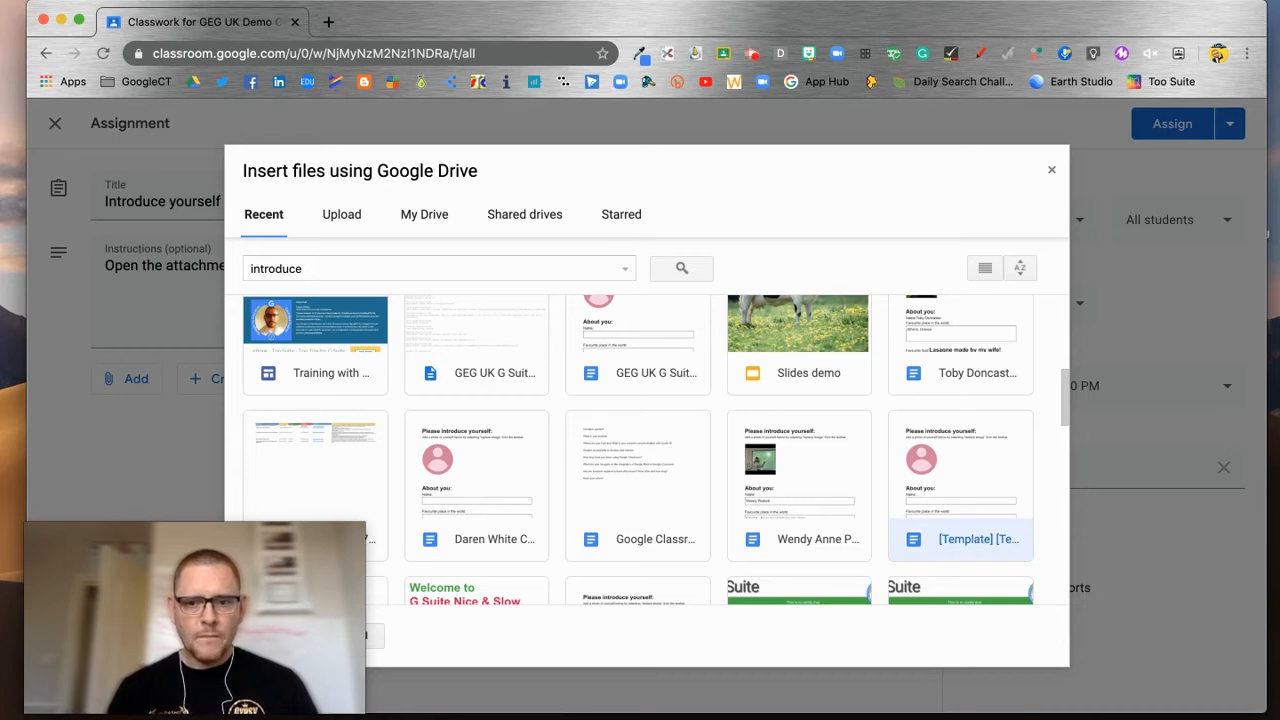
left_click_drag(166, 563, 120, 434)
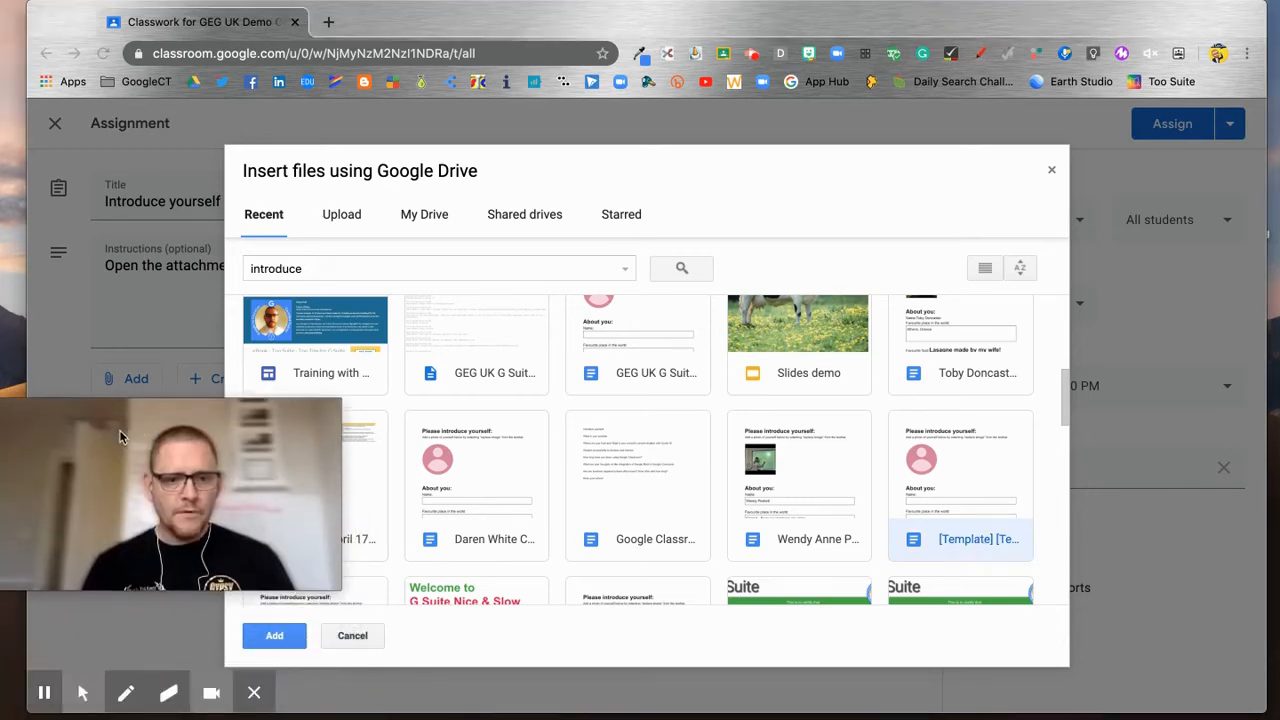
left_click(277, 647)
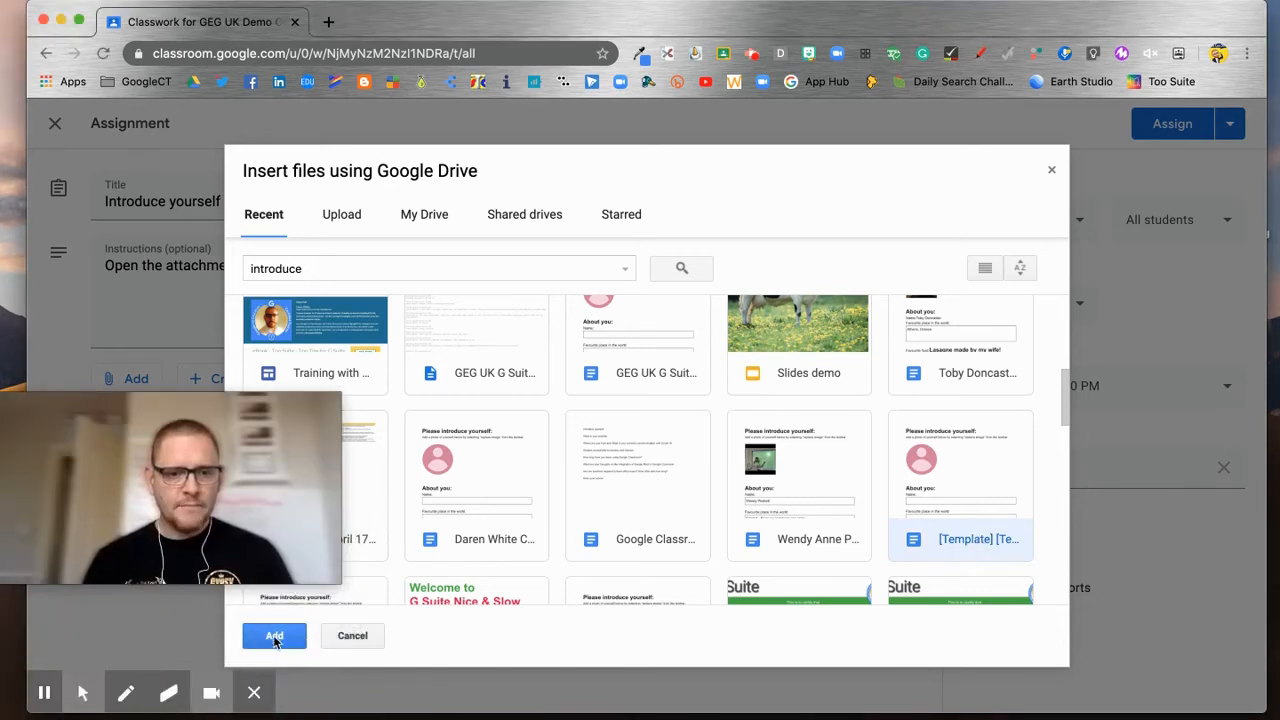
left_click(277, 640)
left_click_drag(234, 474, 266, 617)
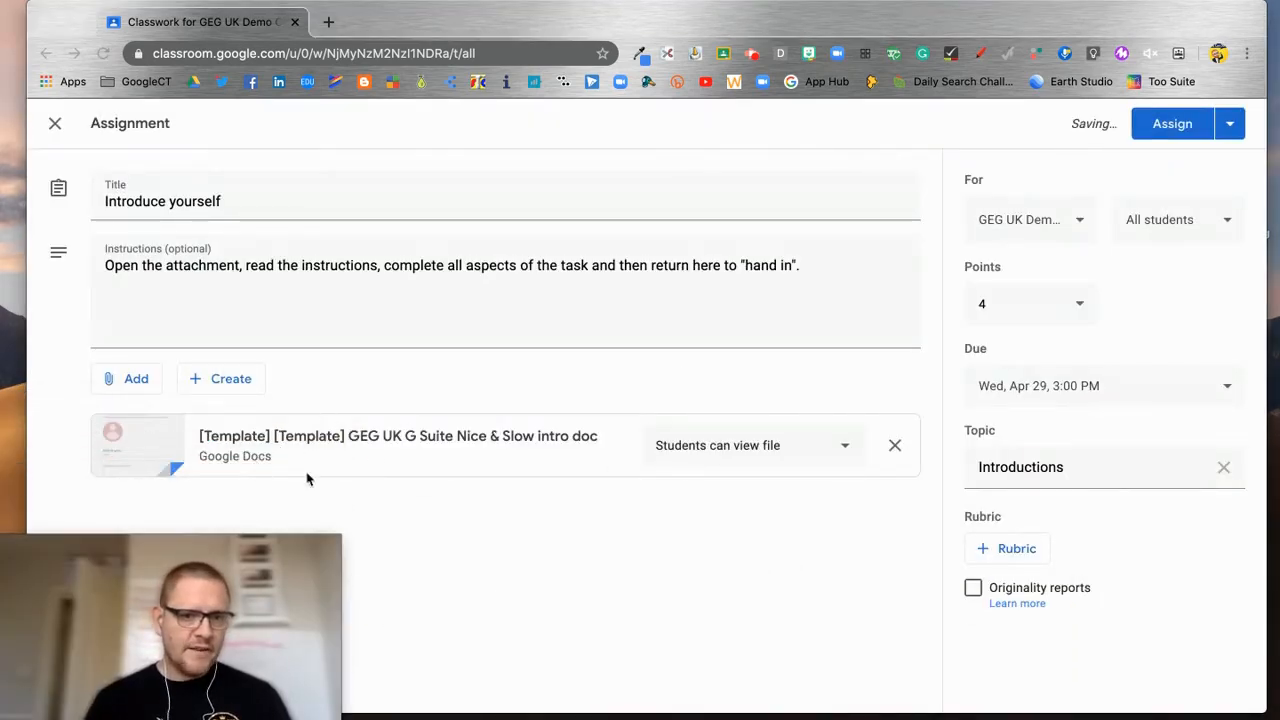
Step: Set the intro doc to 'Make a copy for each student' and assign Introduce yourself
left_click(847, 452)
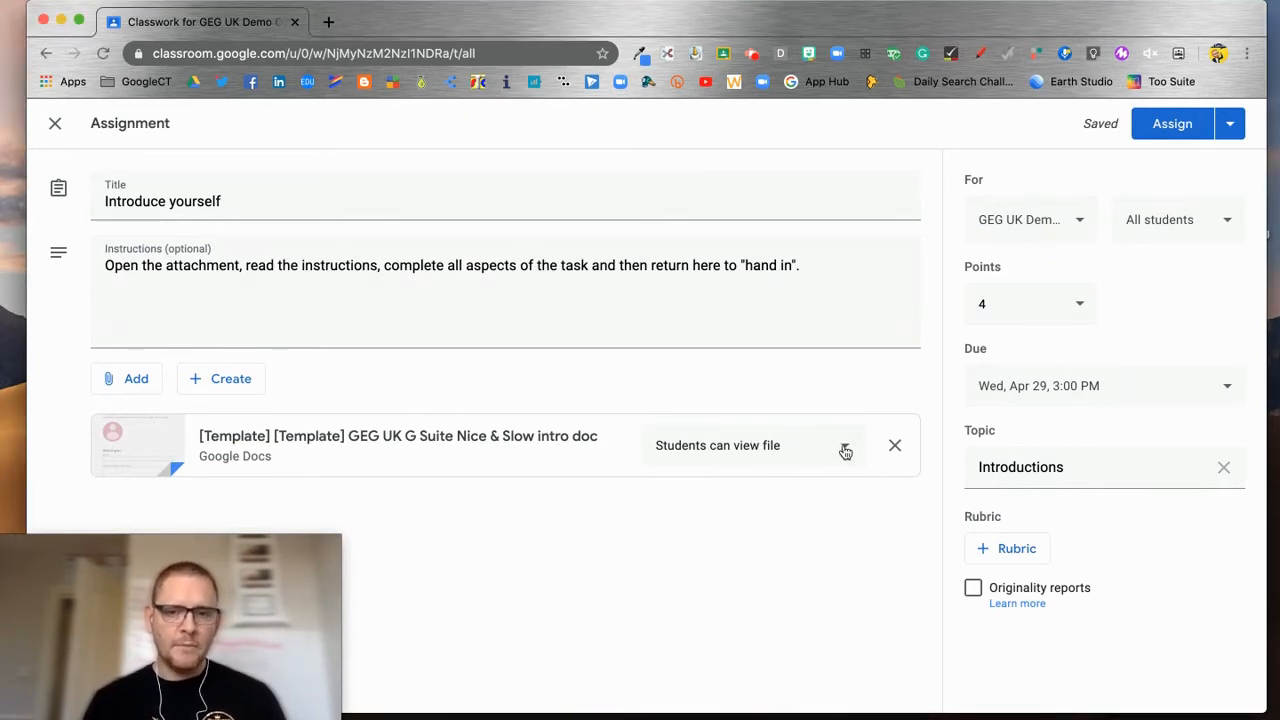
left_click(842, 450)
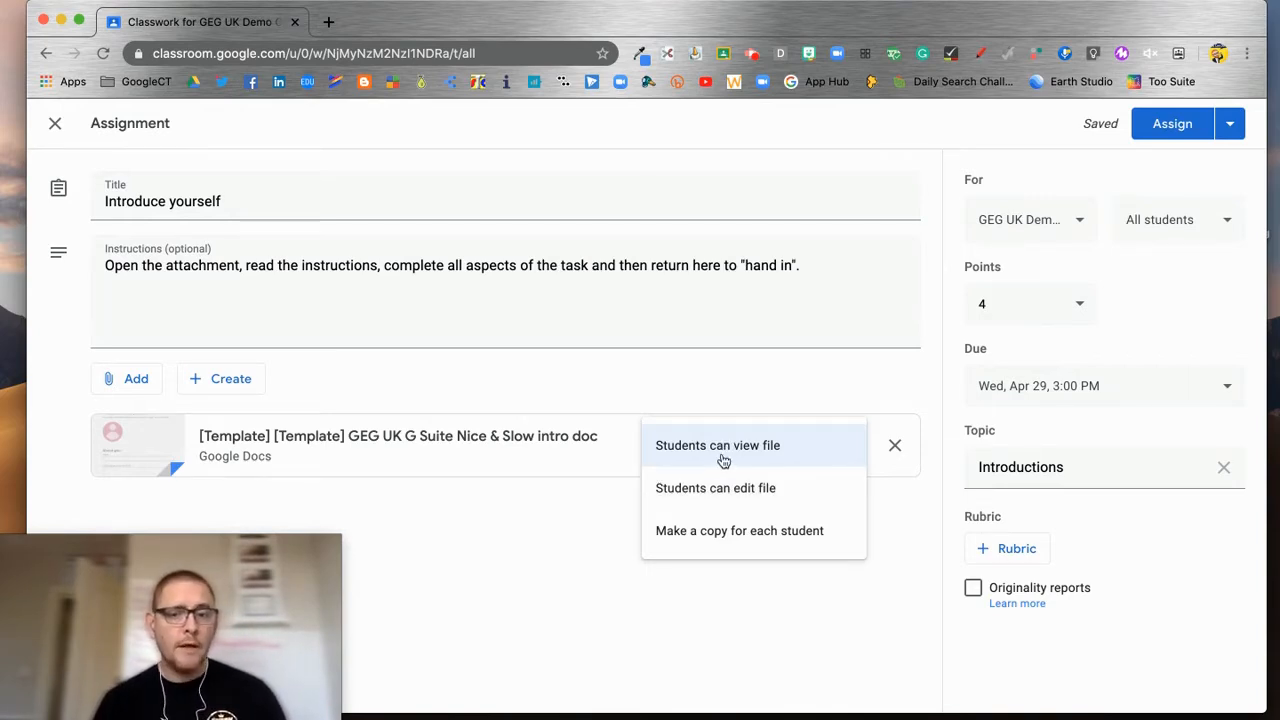
left_click(735, 535)
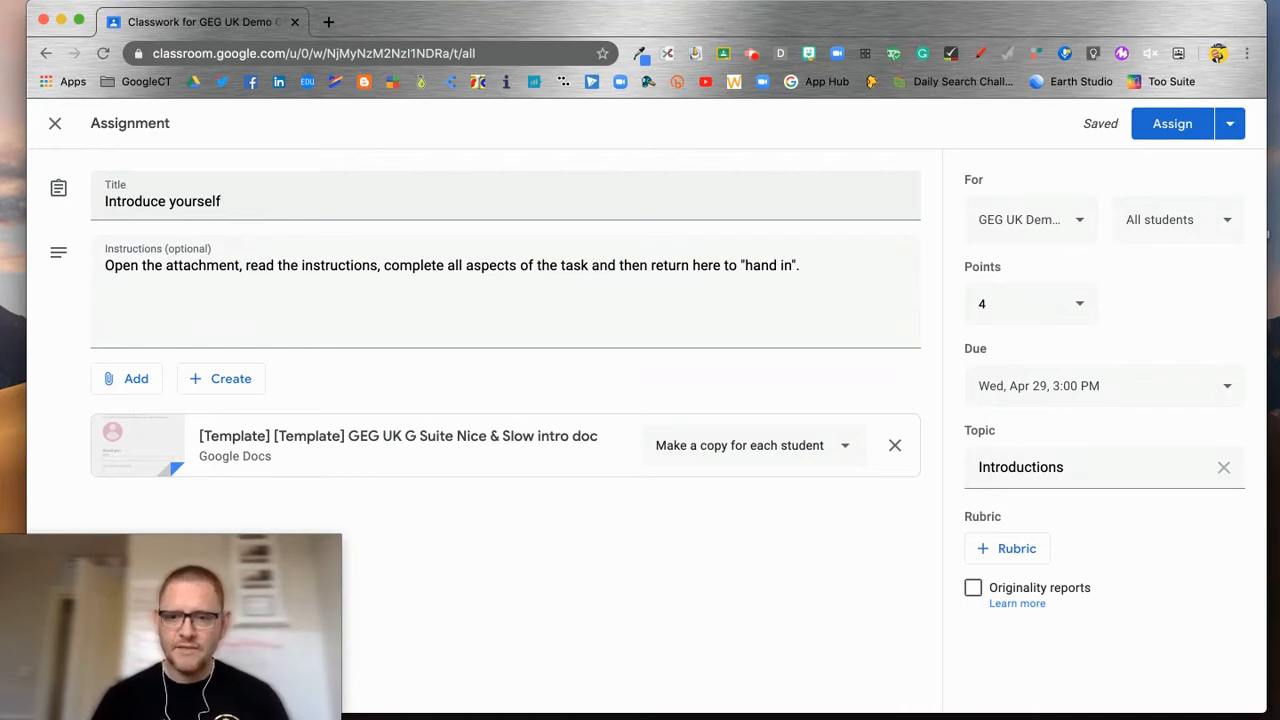
left_click(1184, 124)
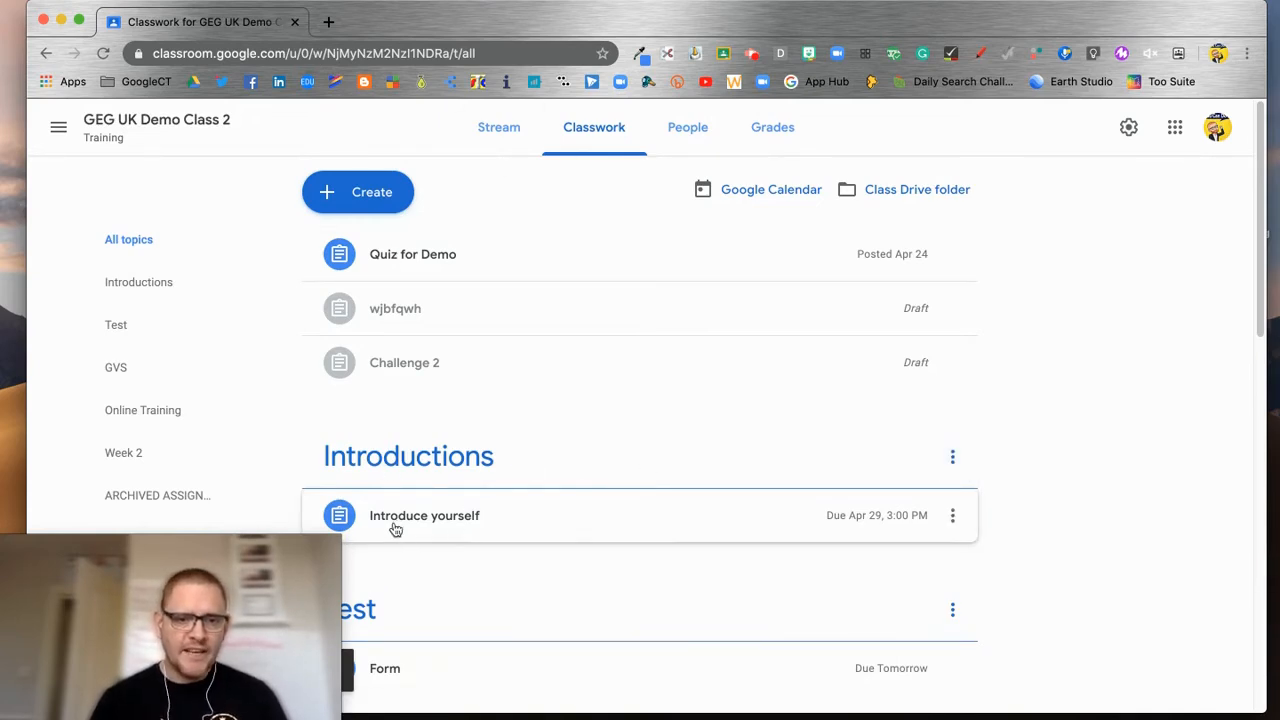
Step: Expand the posted Introduce yourself assignment to view its 0 turned in, 2 assigned counts
left_click(501, 522)
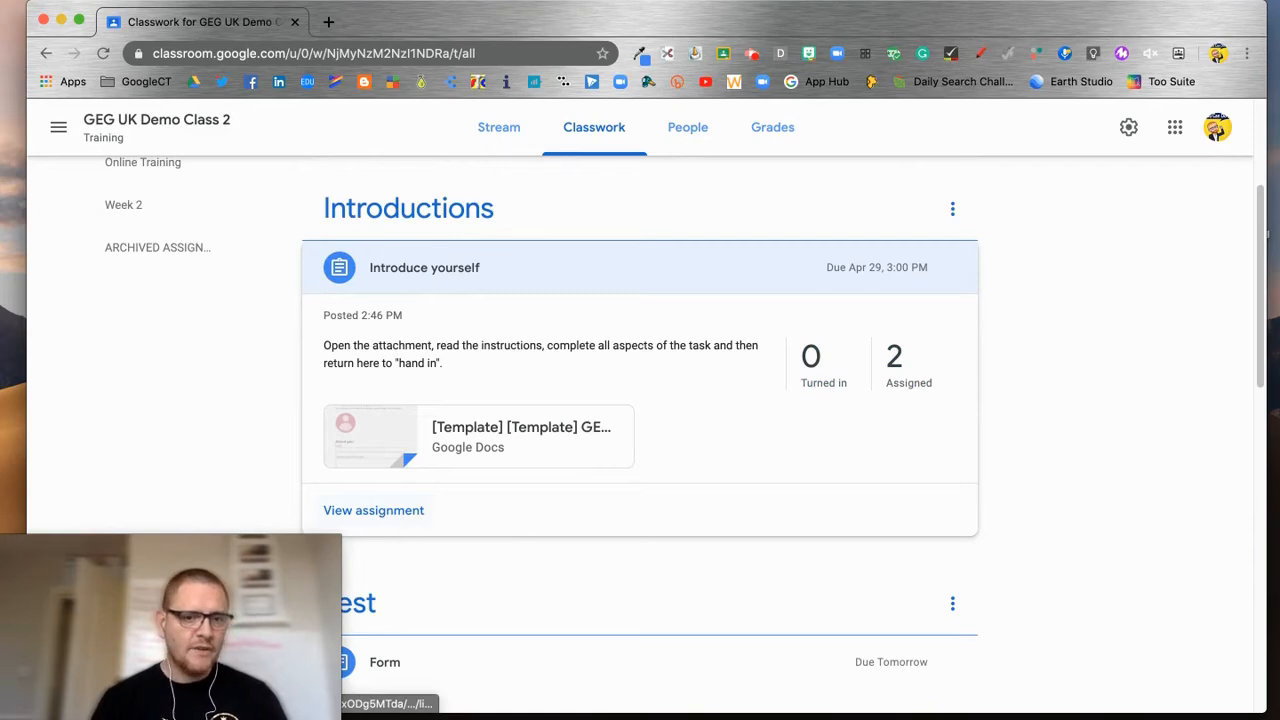
scroll(373, 510, "up", 5)
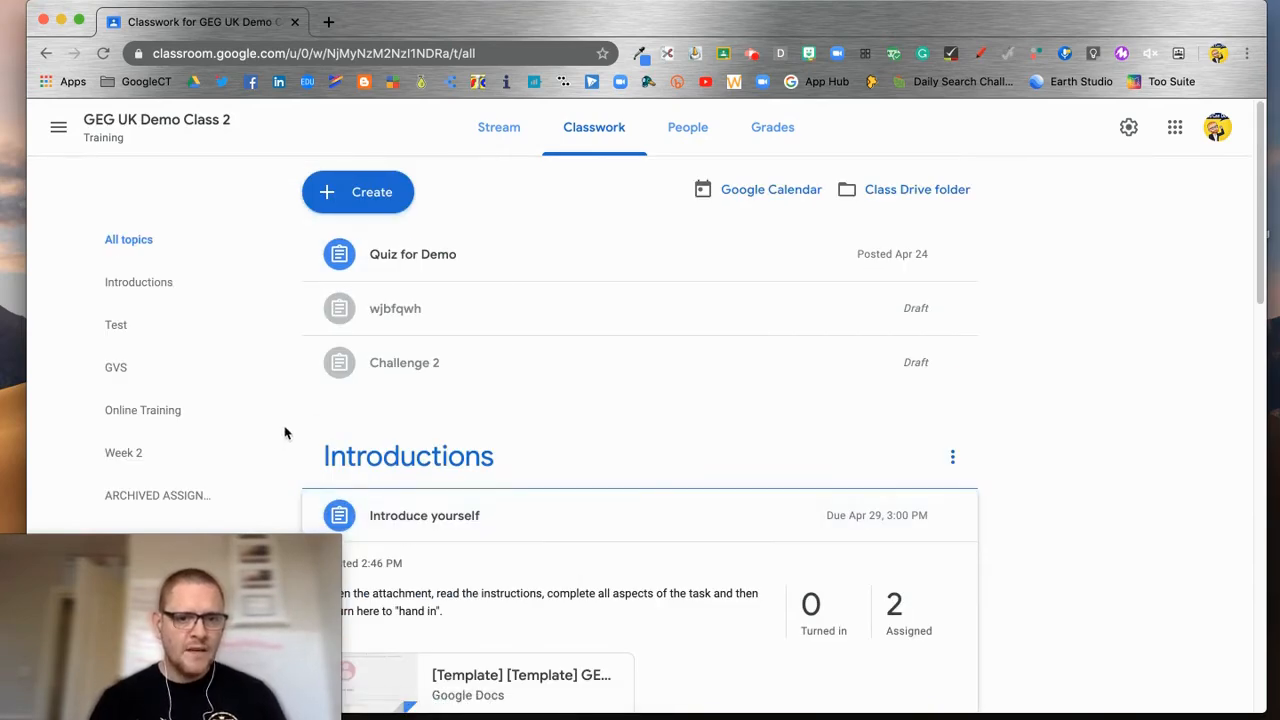
Step: Collapse the Introduce yourself details and start a new Quiz assignment
left_click(748, 517)
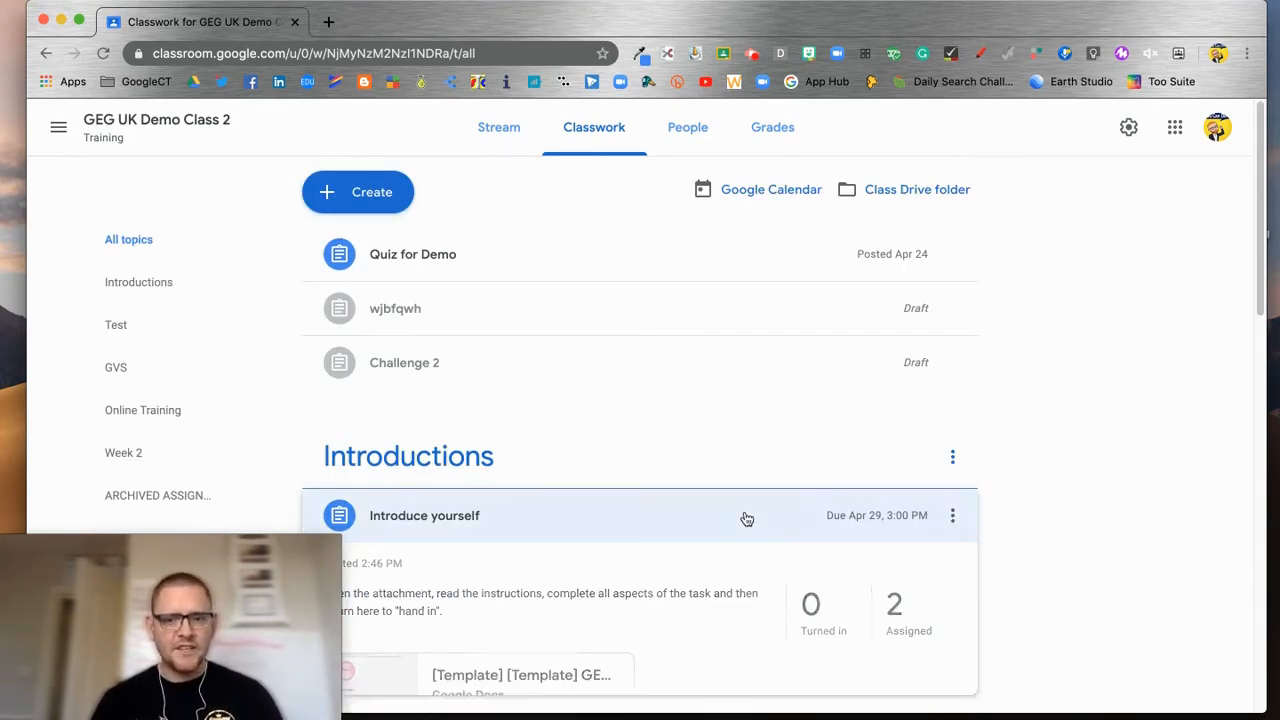
left_click(394, 210)
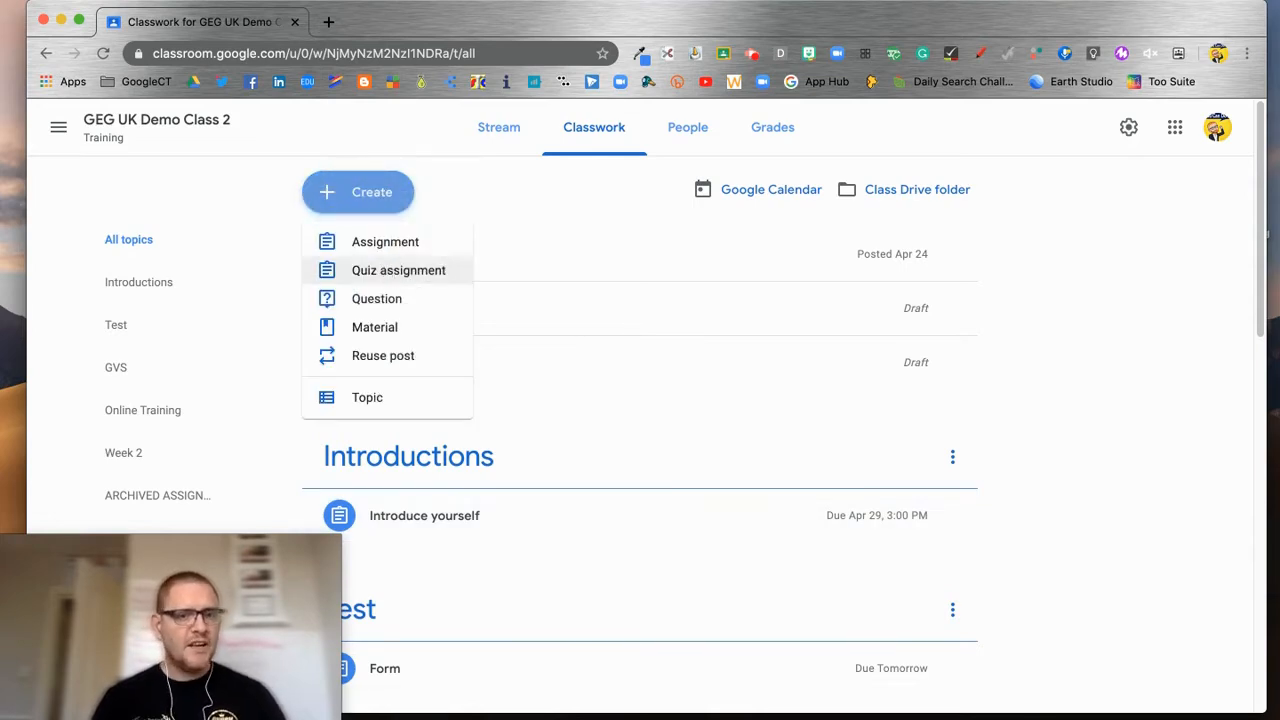
left_click(397, 271)
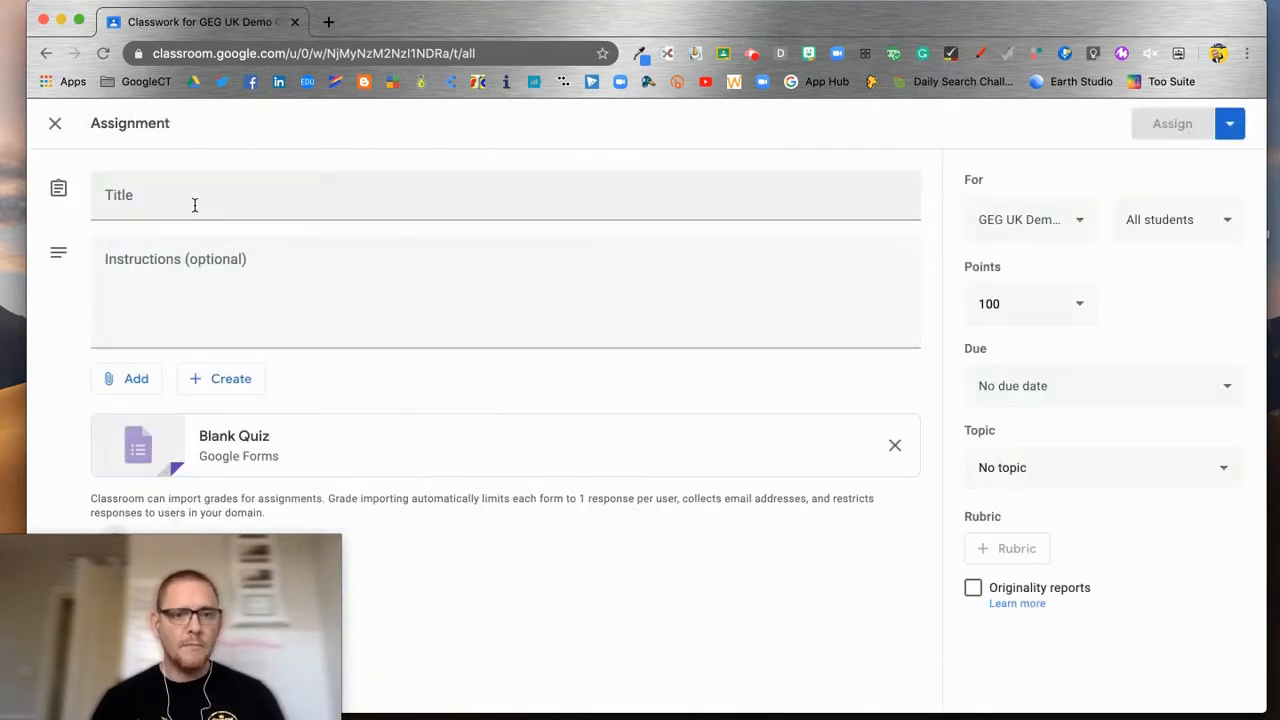
Step: Title the quiz 'Exit Ticket' with instructions 'Complete this exit ticket to mark your lesson as finished.'
left_click(195, 205)
type("Exit Ticket")
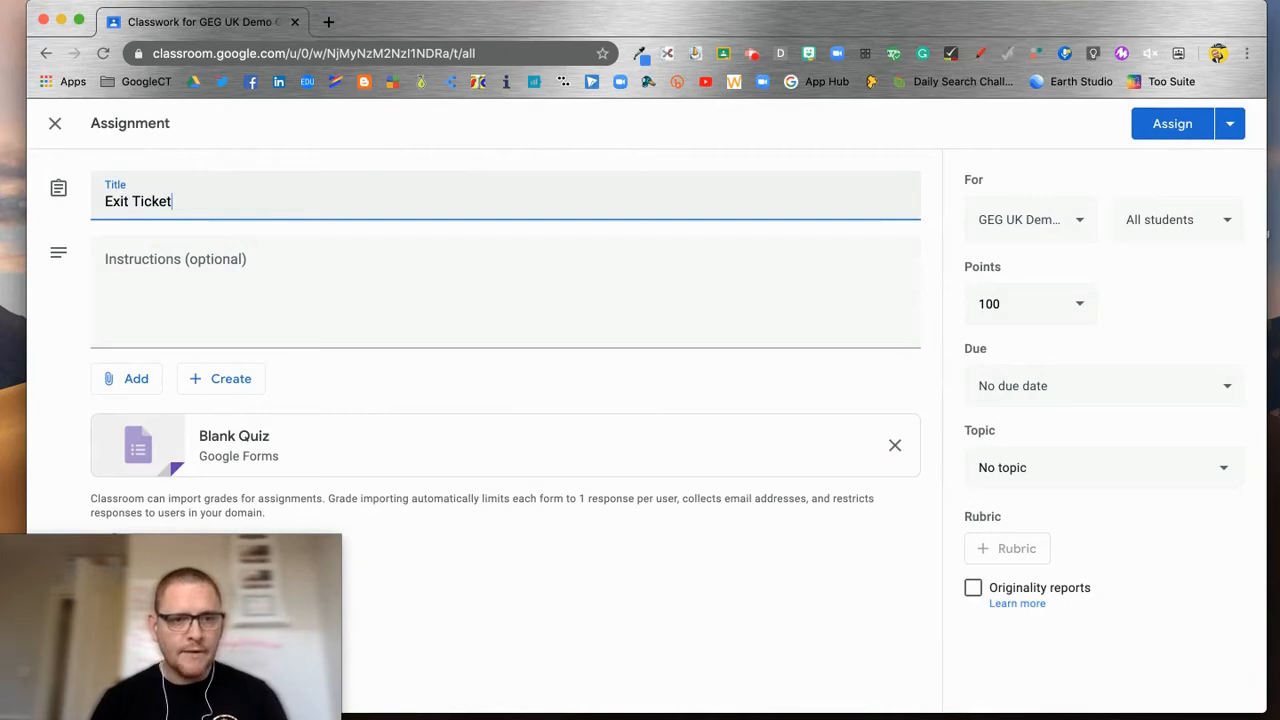
left_click(139, 282)
type("Complete this exit ticket")
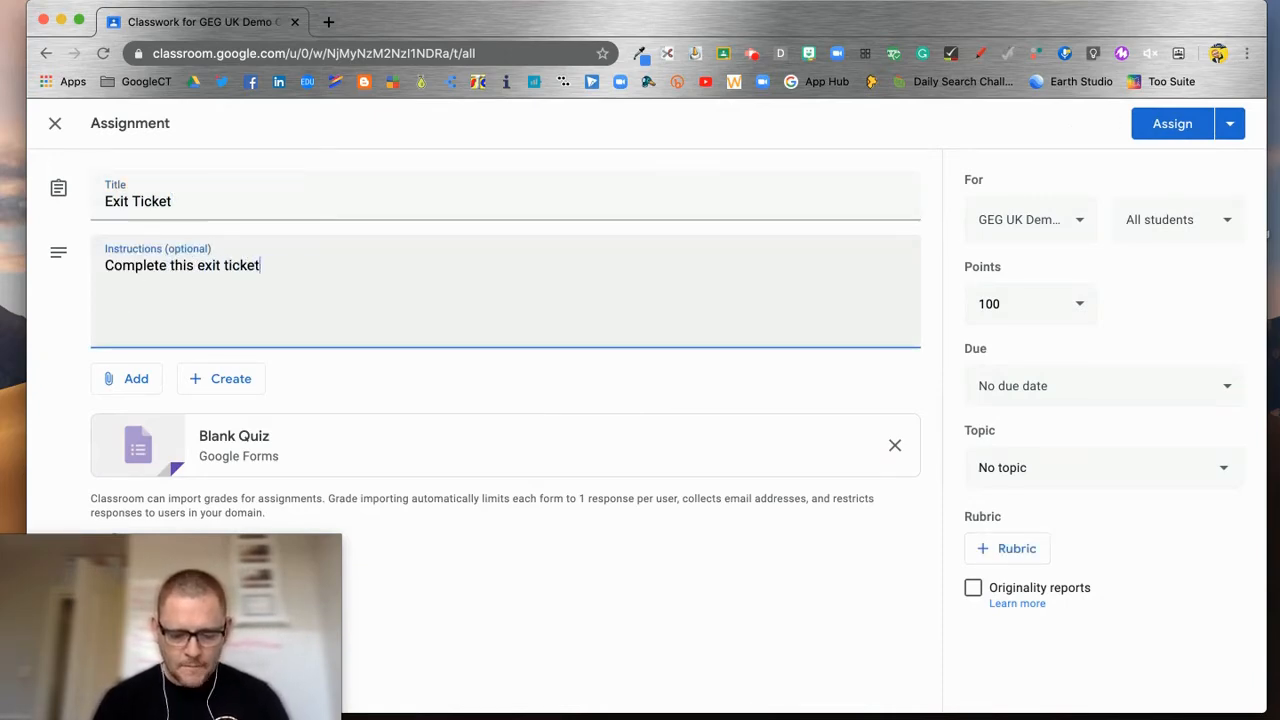
type(" to mark your lesson ")
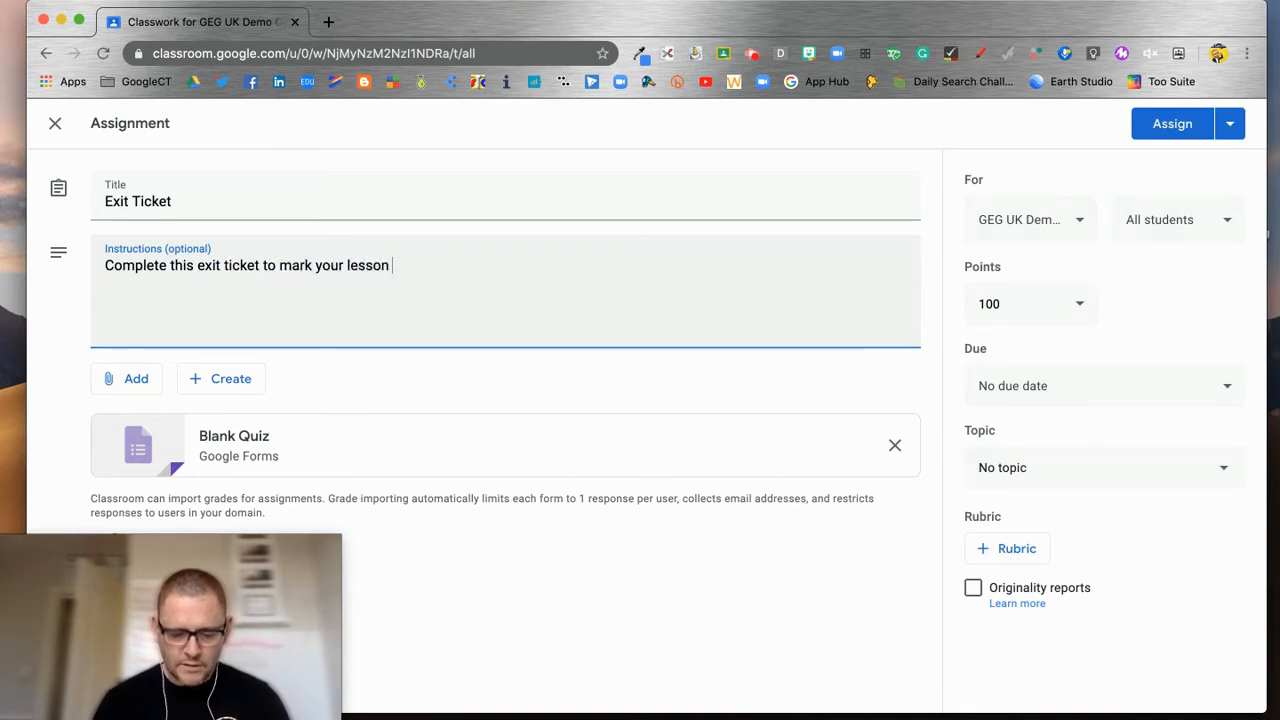
type("as finished.")
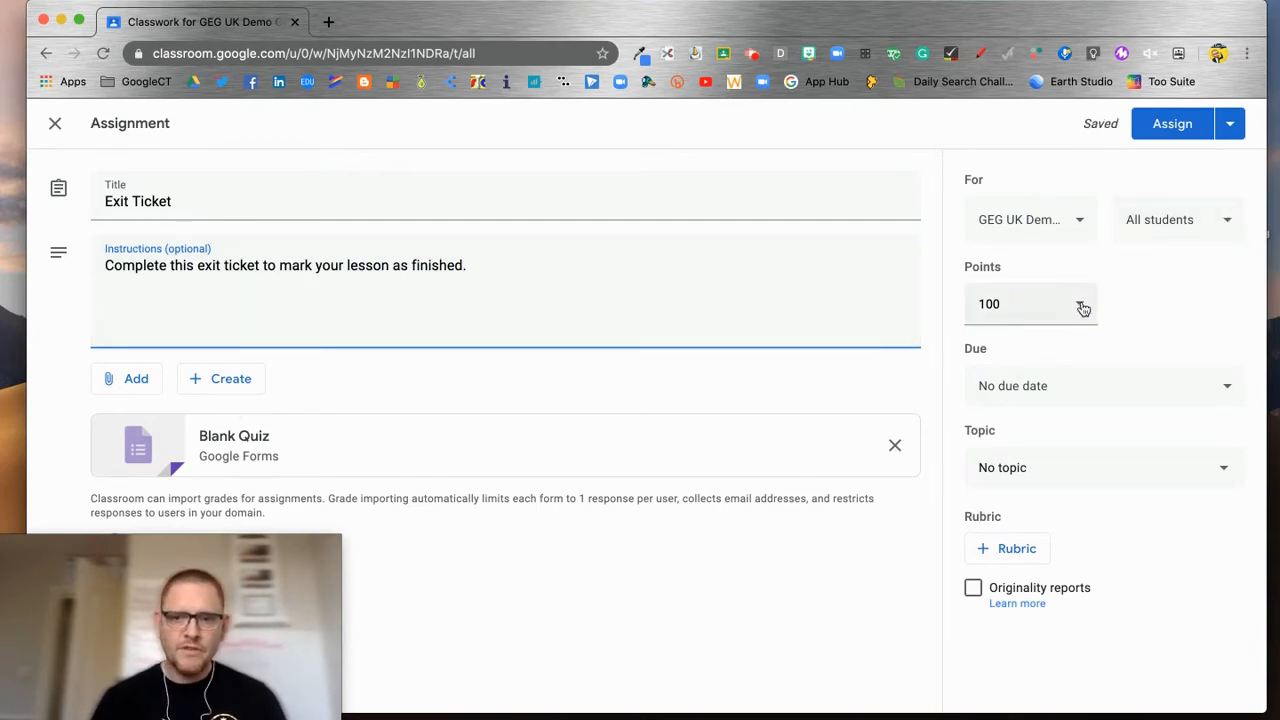
Step: Make the Exit Ticket due Wed, Apr 29
left_click(1081, 388)
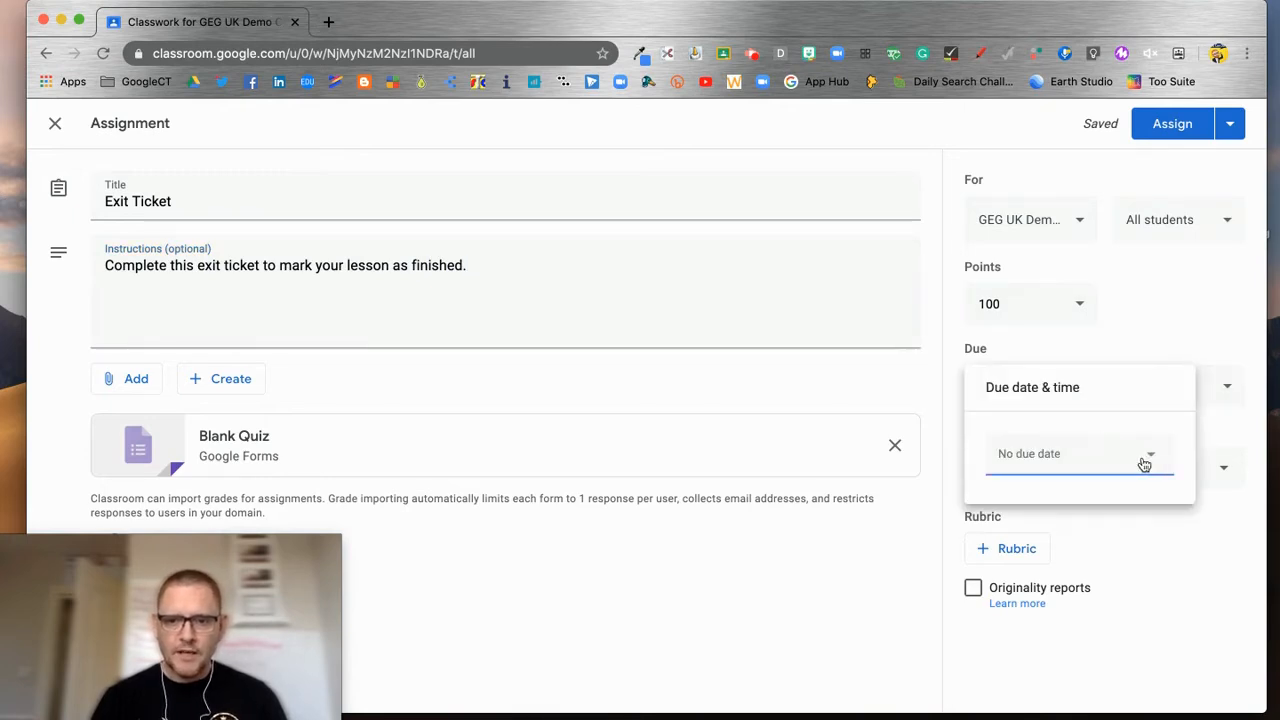
left_click(1143, 463)
left_click(1088, 648)
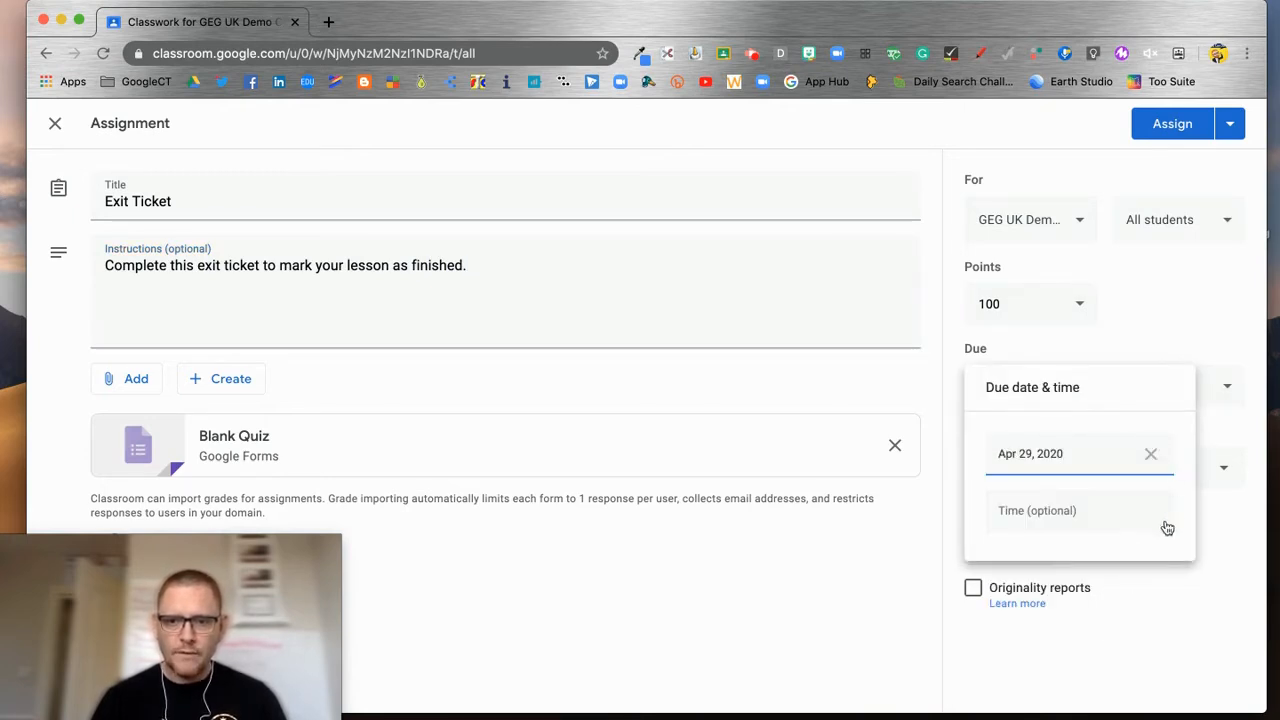
left_click(1212, 512)
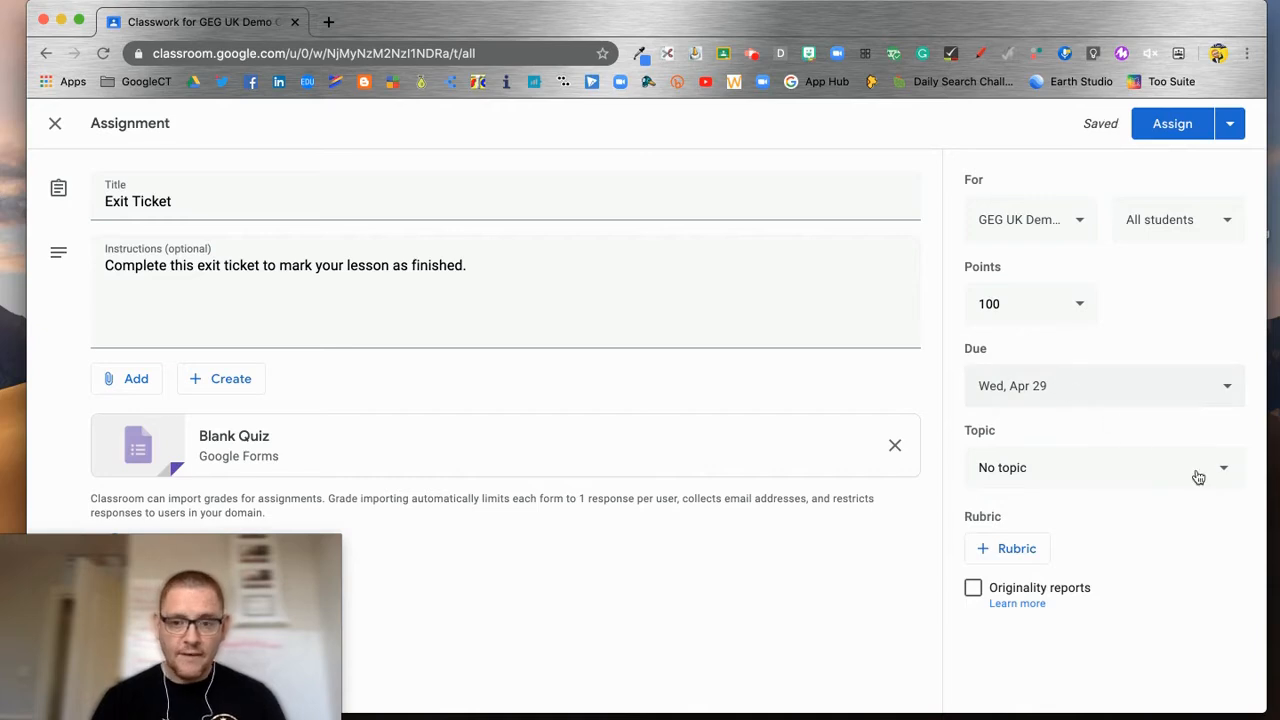
Step: File the Exit Ticket under Introductions and open its attached Blank Quiz
left_click(1220, 470)
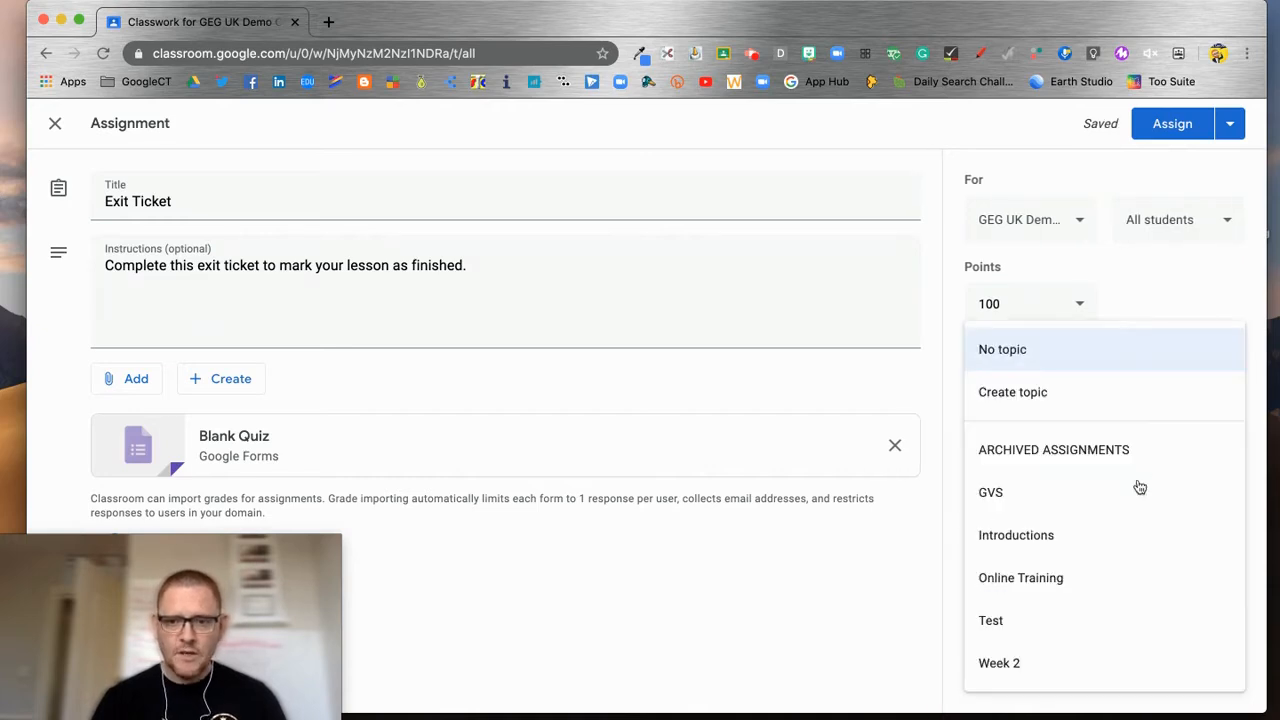
left_click(1051, 537)
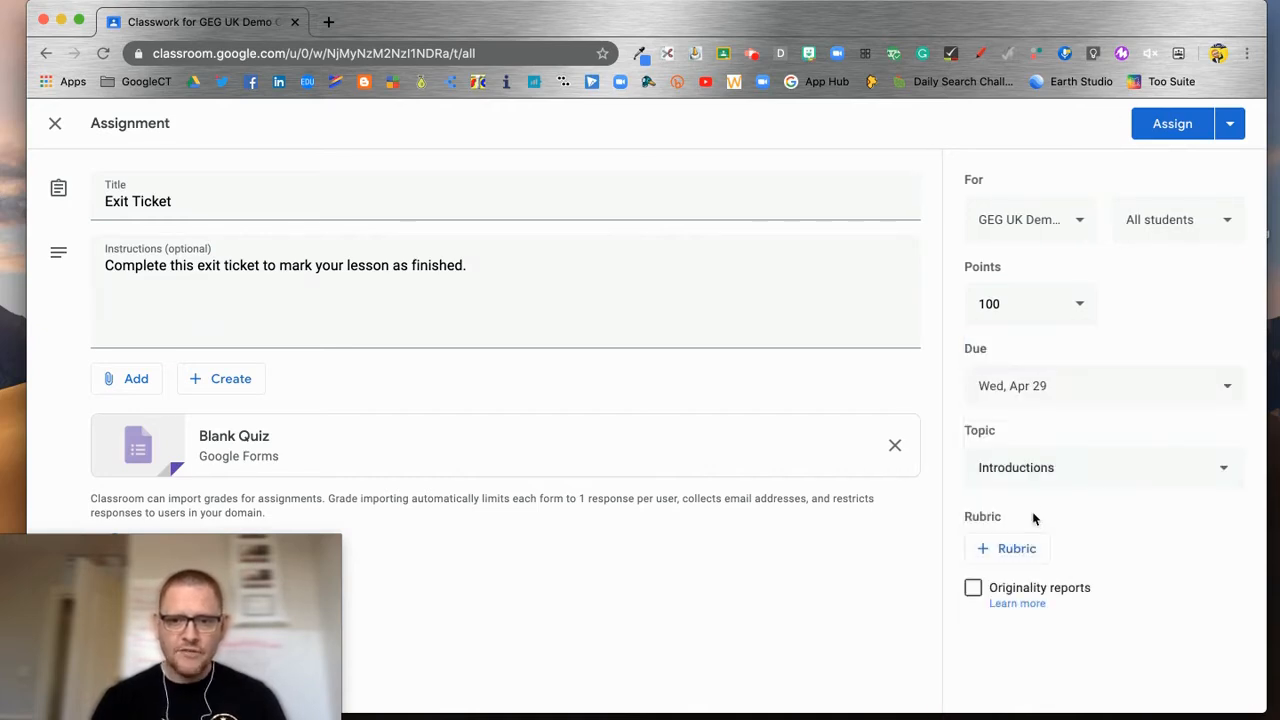
left_click(232, 441)
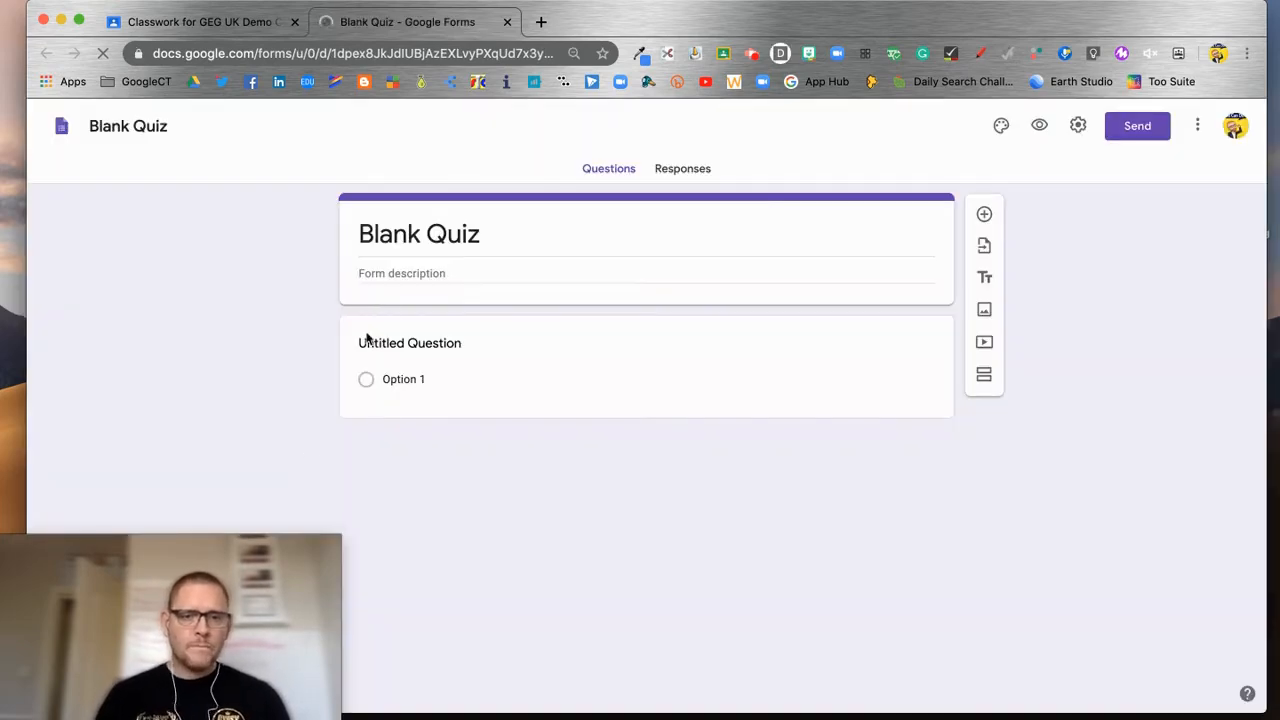
Step: Rename the form heading to 'Exit Ticket' and bring up the form's Settings
left_click(464, 240)
type("Exit Ticket")
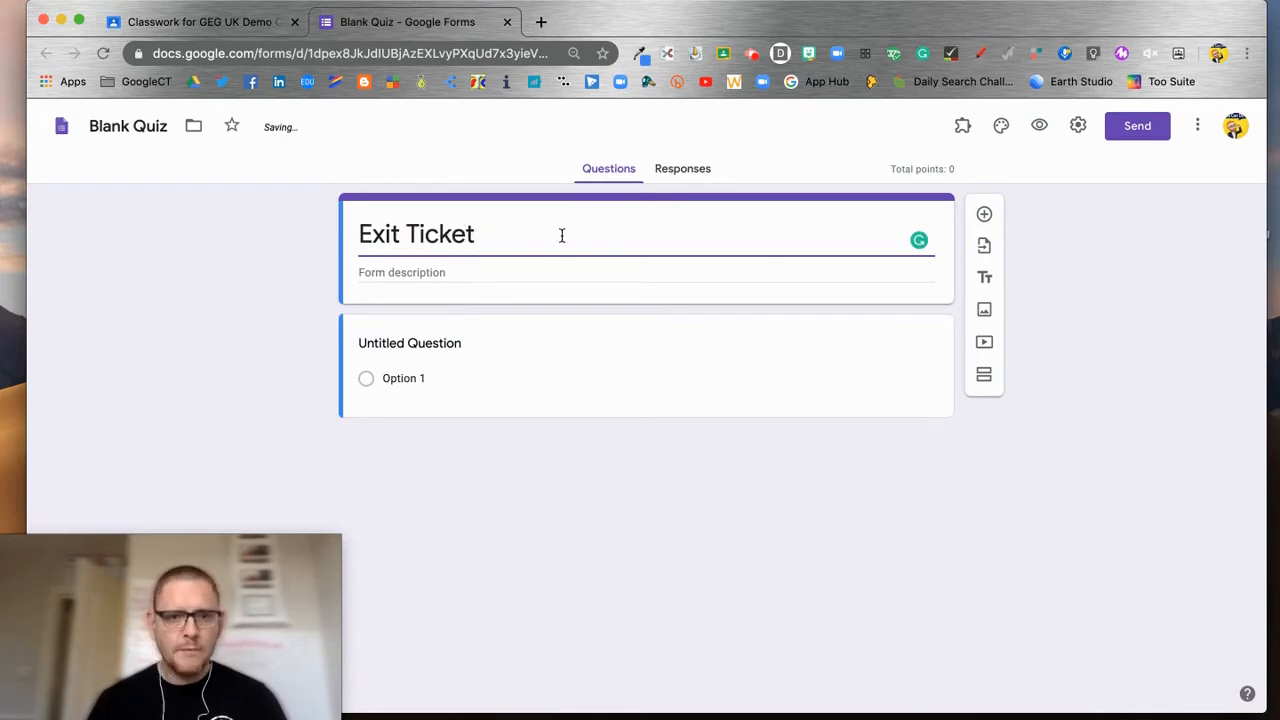
left_click(401, 344)
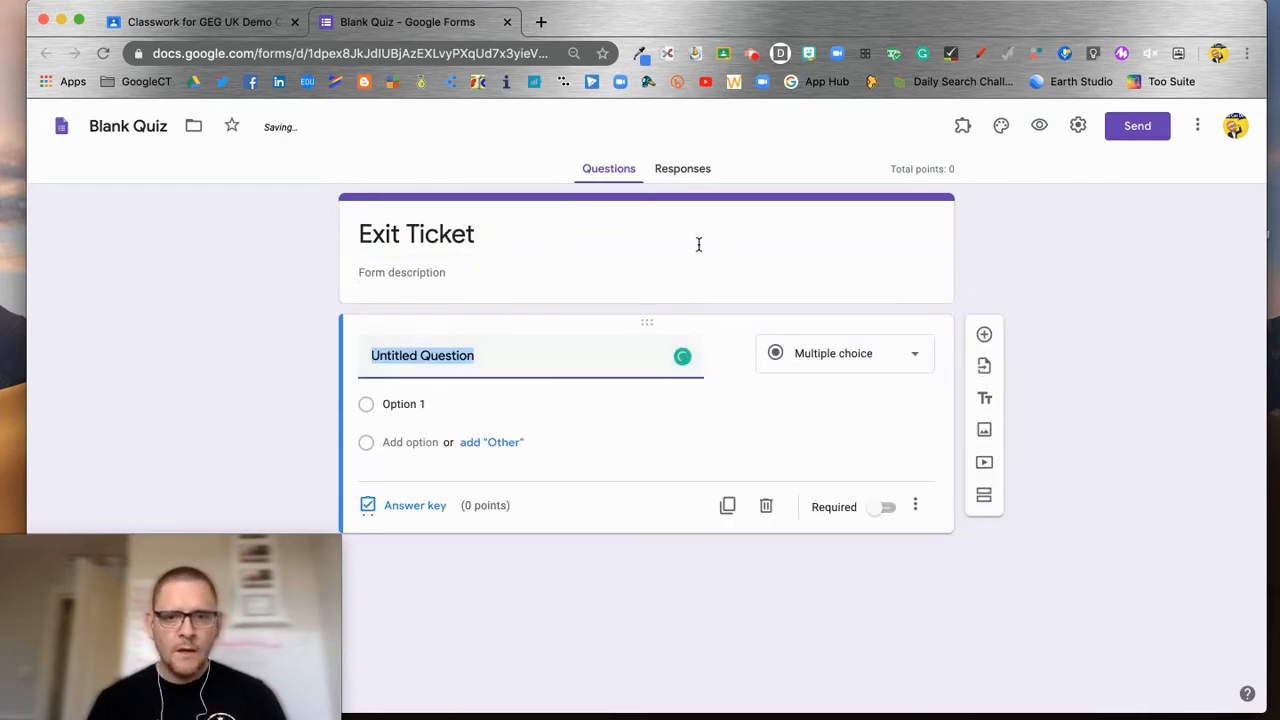
left_click(1077, 125)
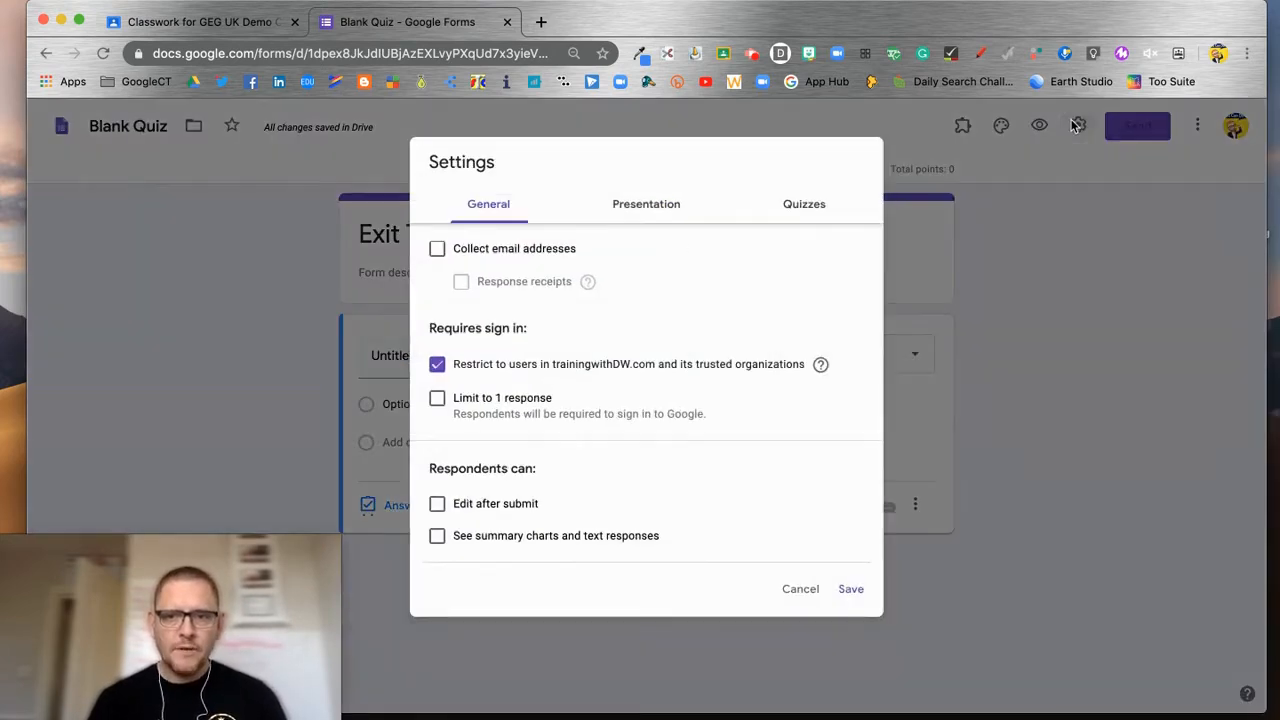
Step: Collect email addresses and limit each respondent to 1 response, leaving the organisation restriction off, then save
left_click(436, 249)
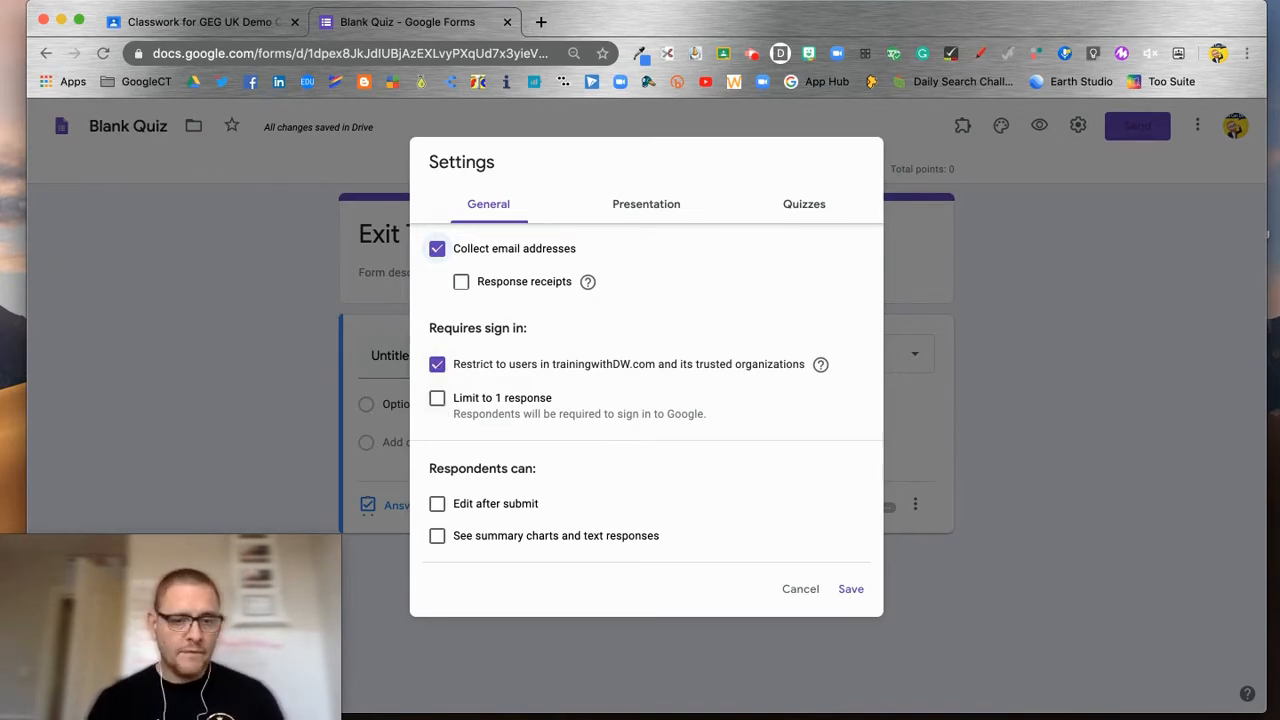
left_click(438, 365)
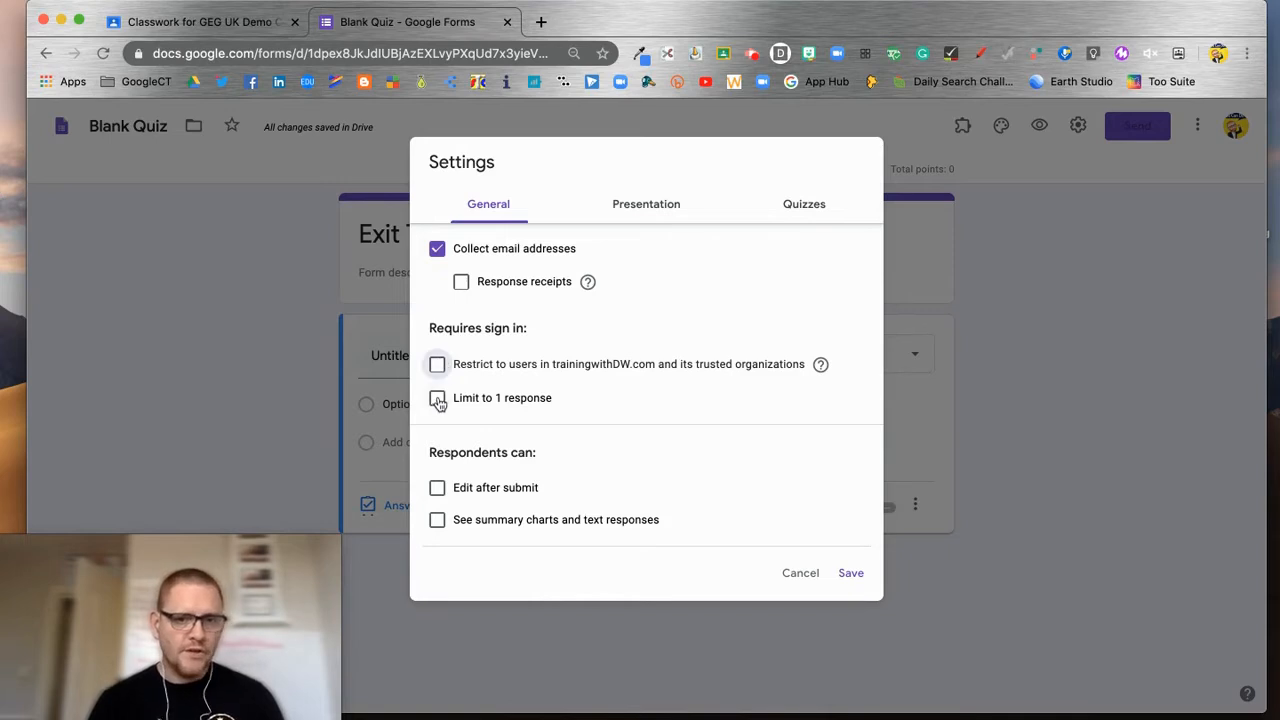
left_click(438, 399)
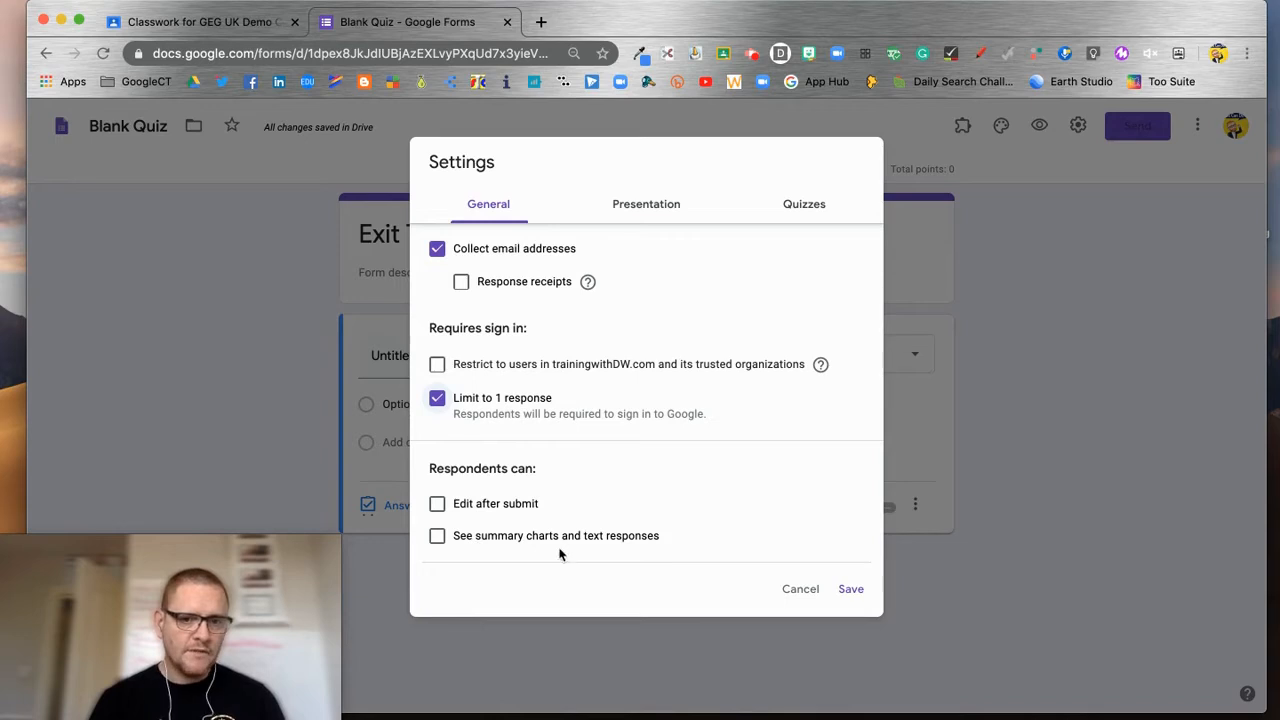
left_click(846, 592)
left_click(512, 457)
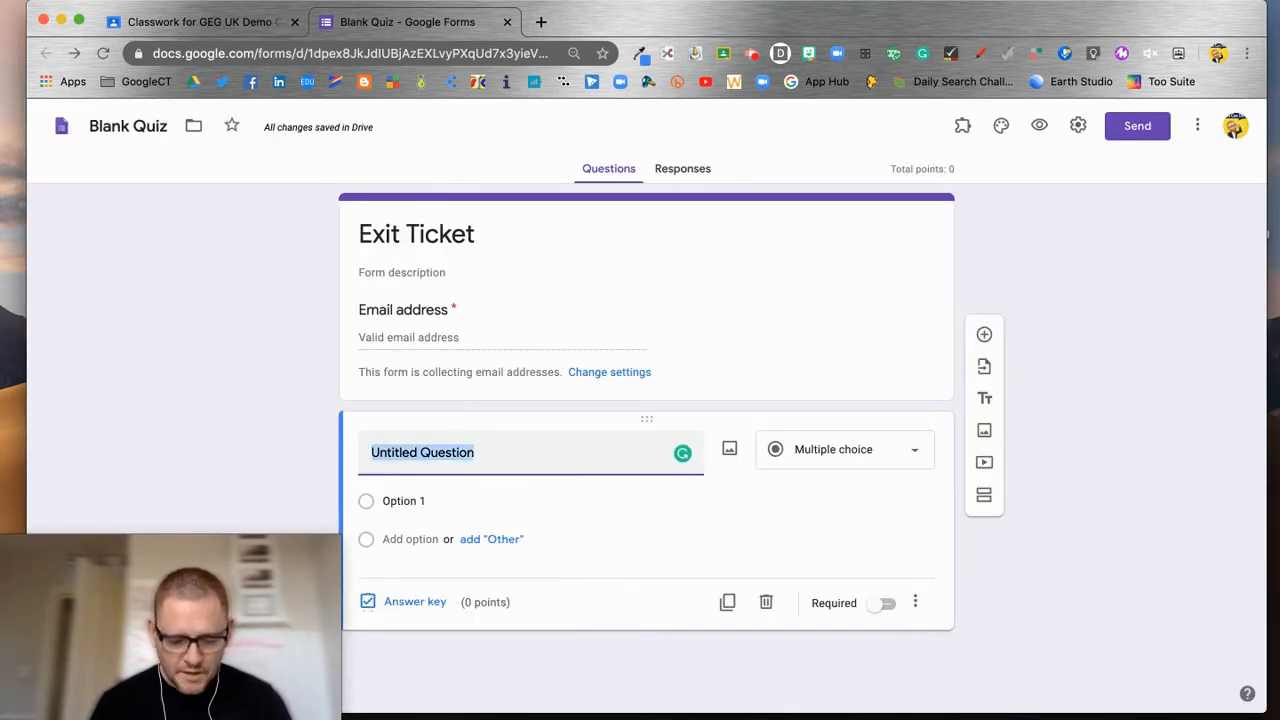
Step: Write the first question's title, inserting 'first of all', and make the question required
type("Wha")
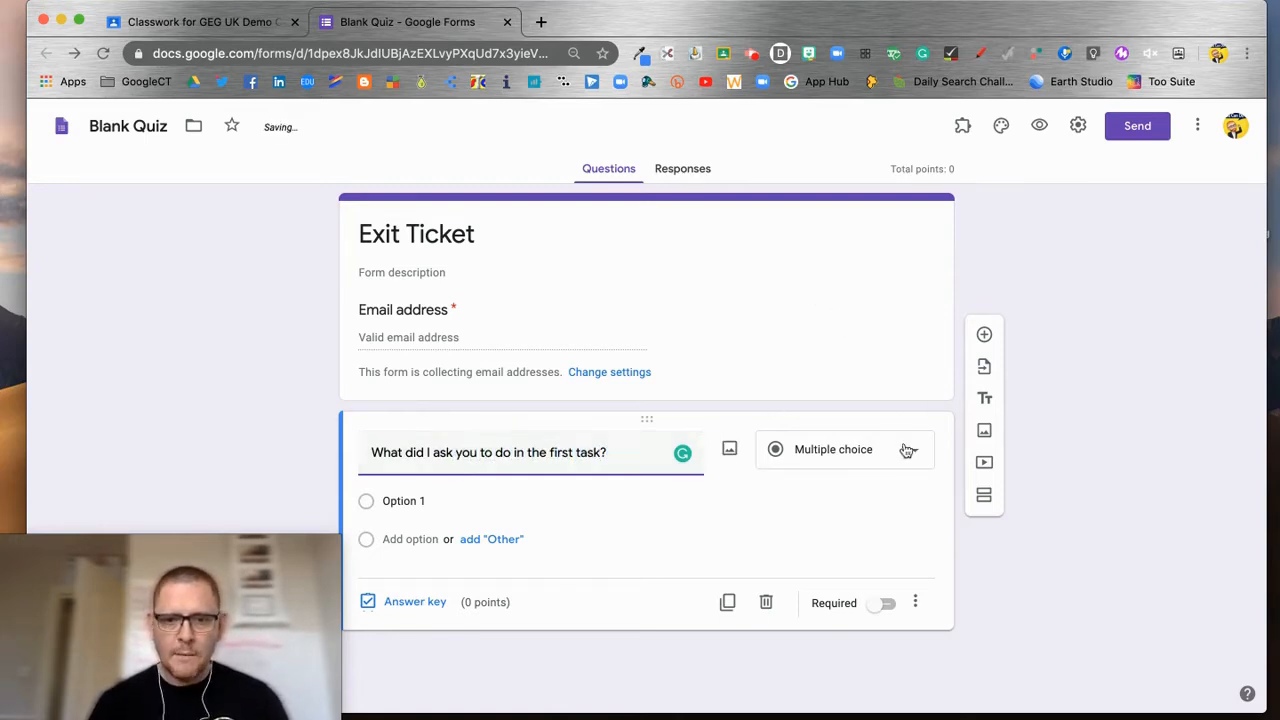
left_click(884, 604)
left_click(424, 500)
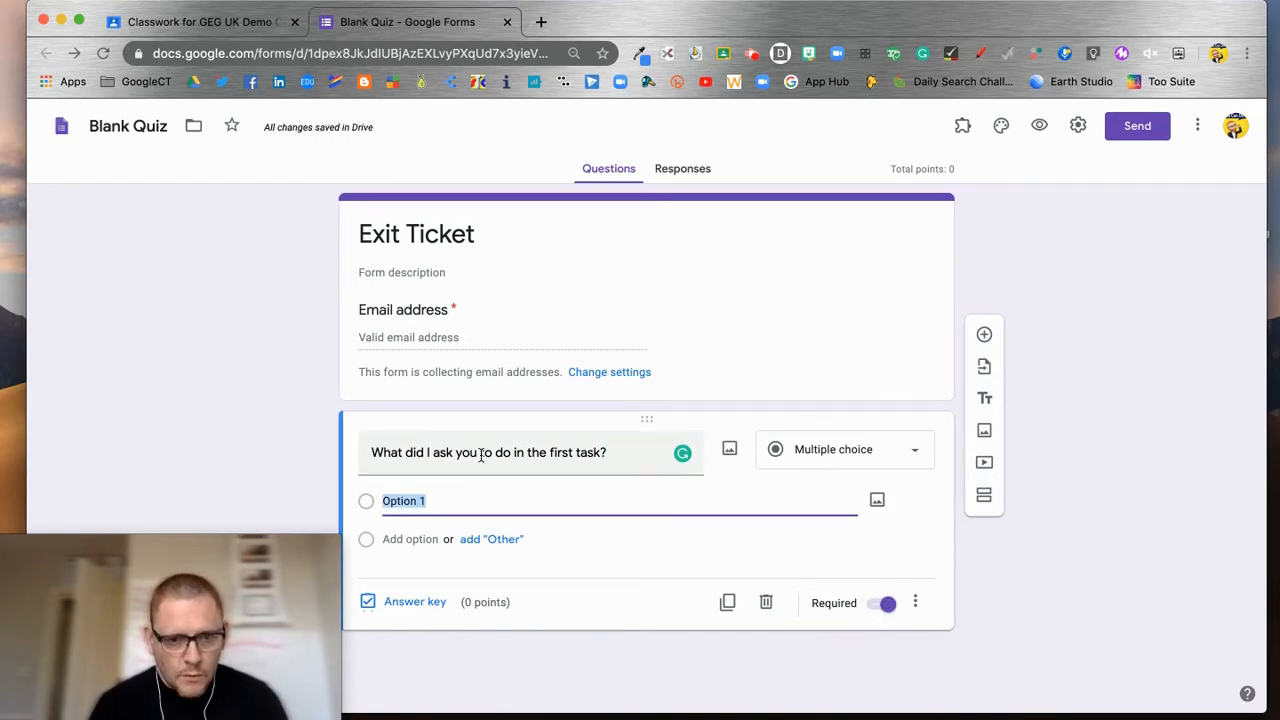
triple_click(513, 453)
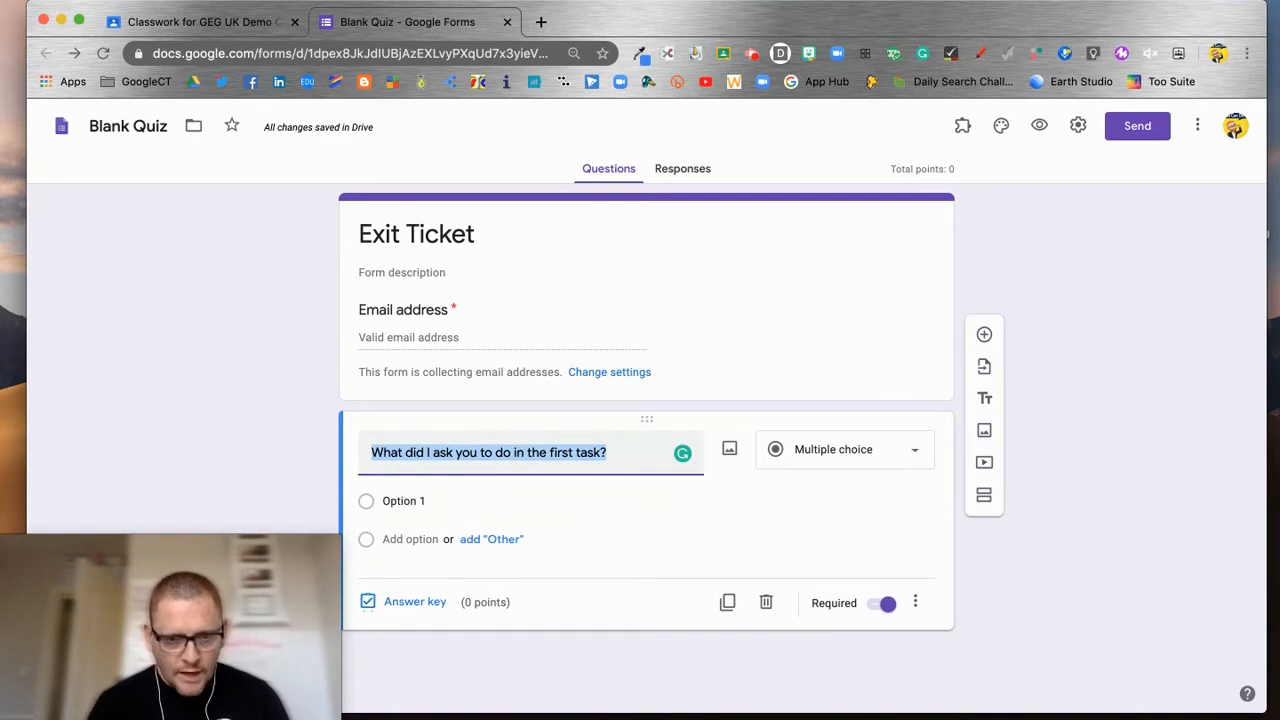
left_click(513, 453)
type("first of all")
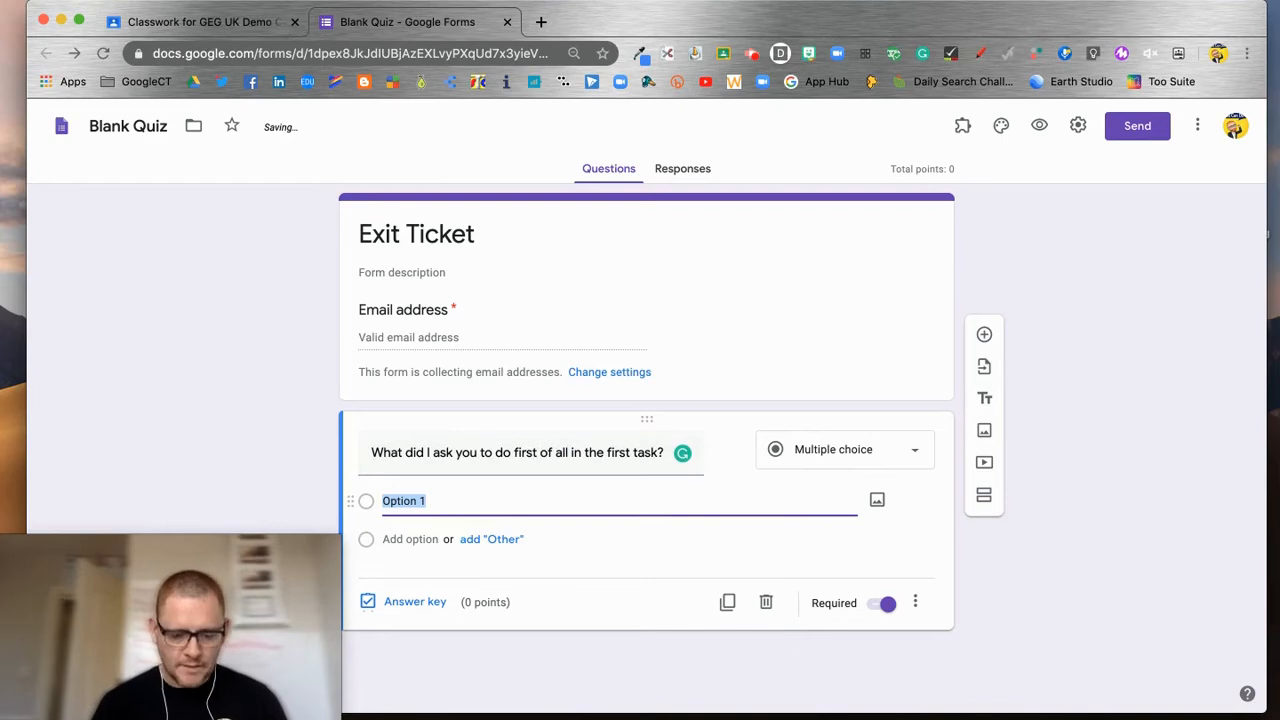
Step: Add the choices Give your name, Add a photo, Say what food you like, and Other
type("Gavive our anm")
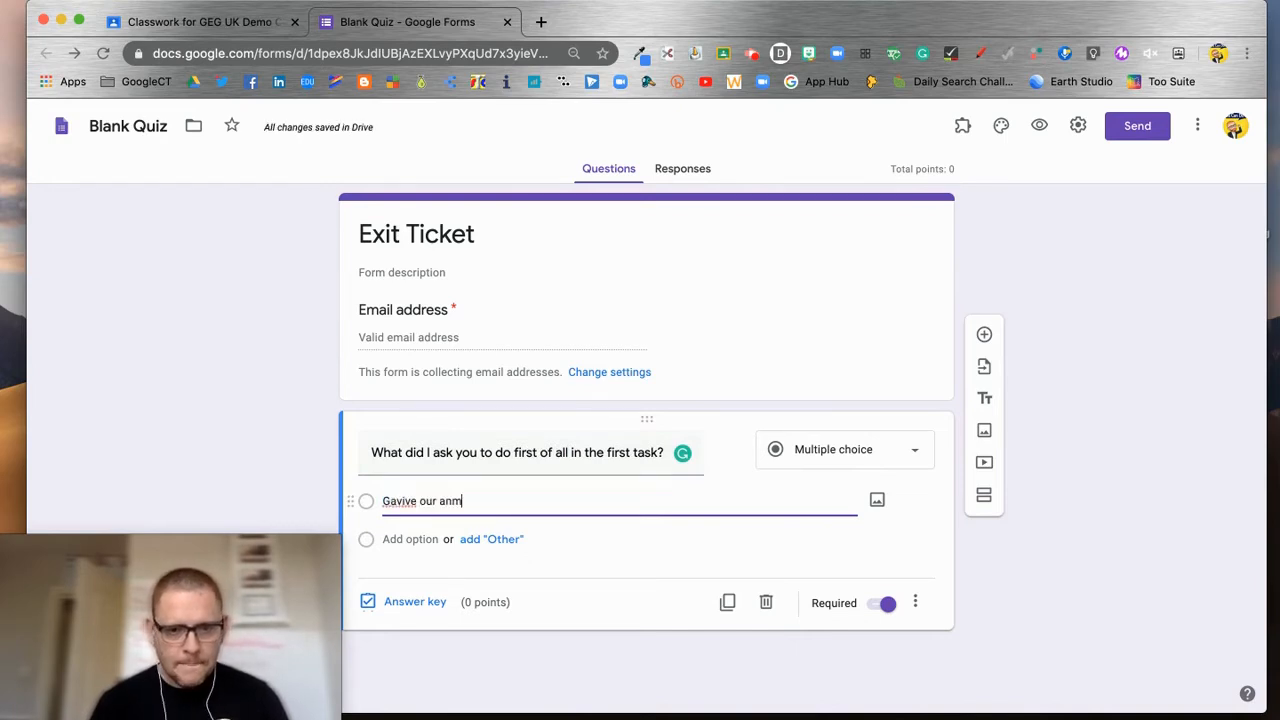
key("BackSpace")
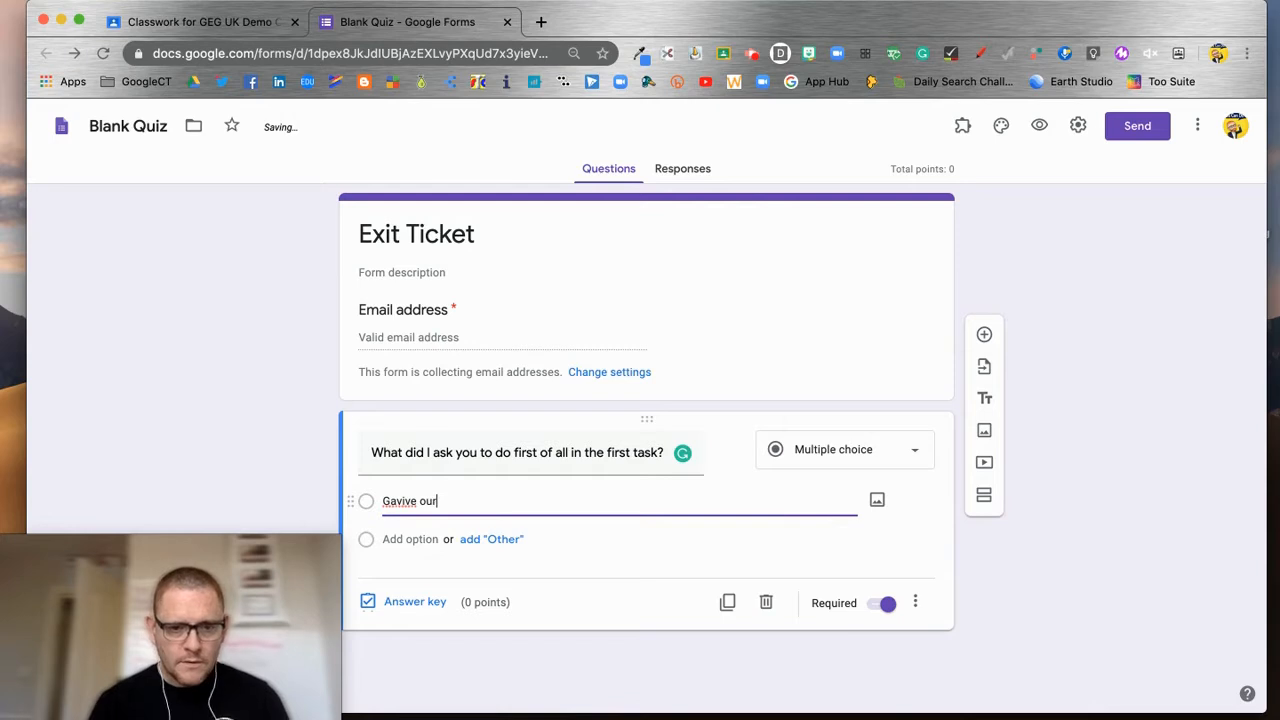
key("BackSpace")
key("BackSpace")
type("i")
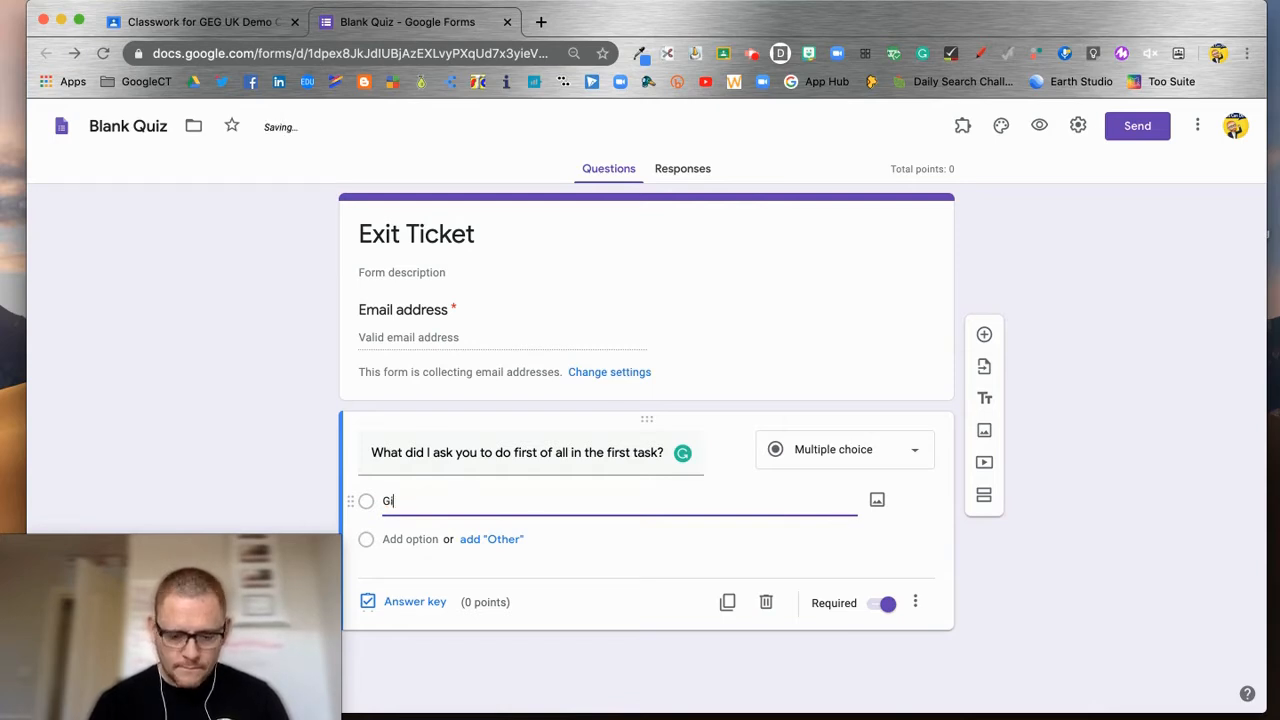
type("ve your n")
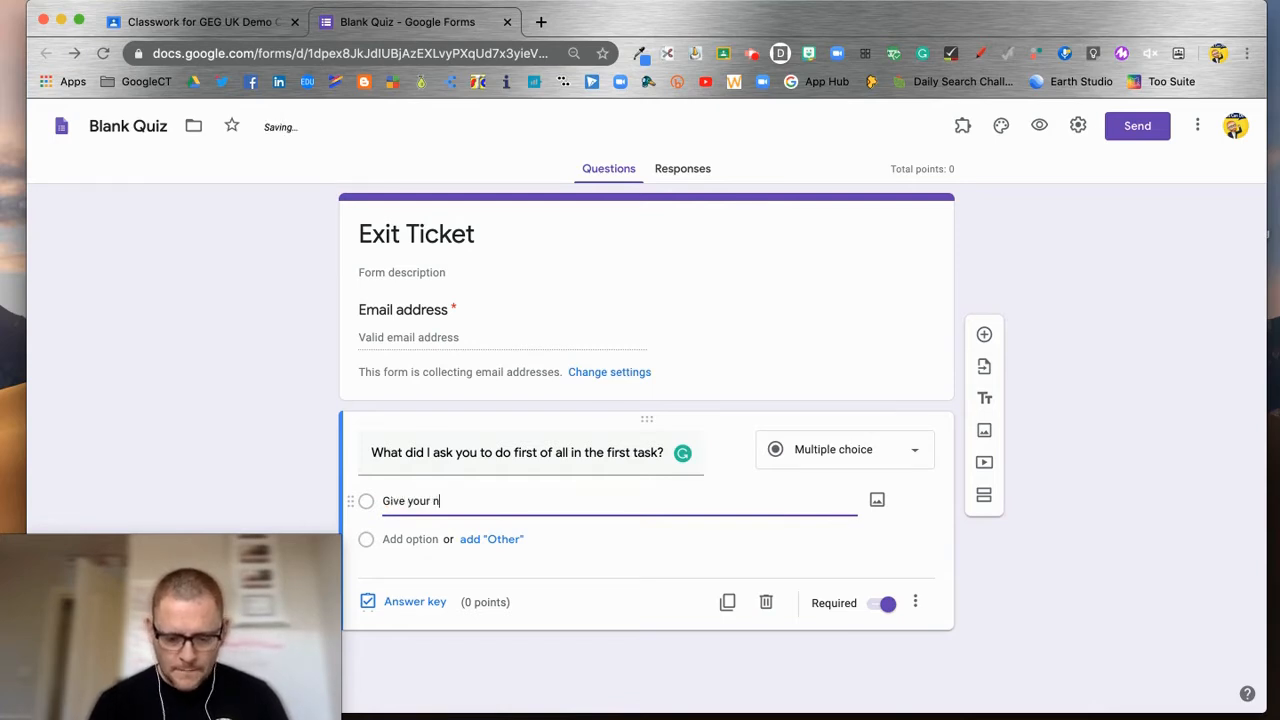
type("ame")
left_click(423, 539)
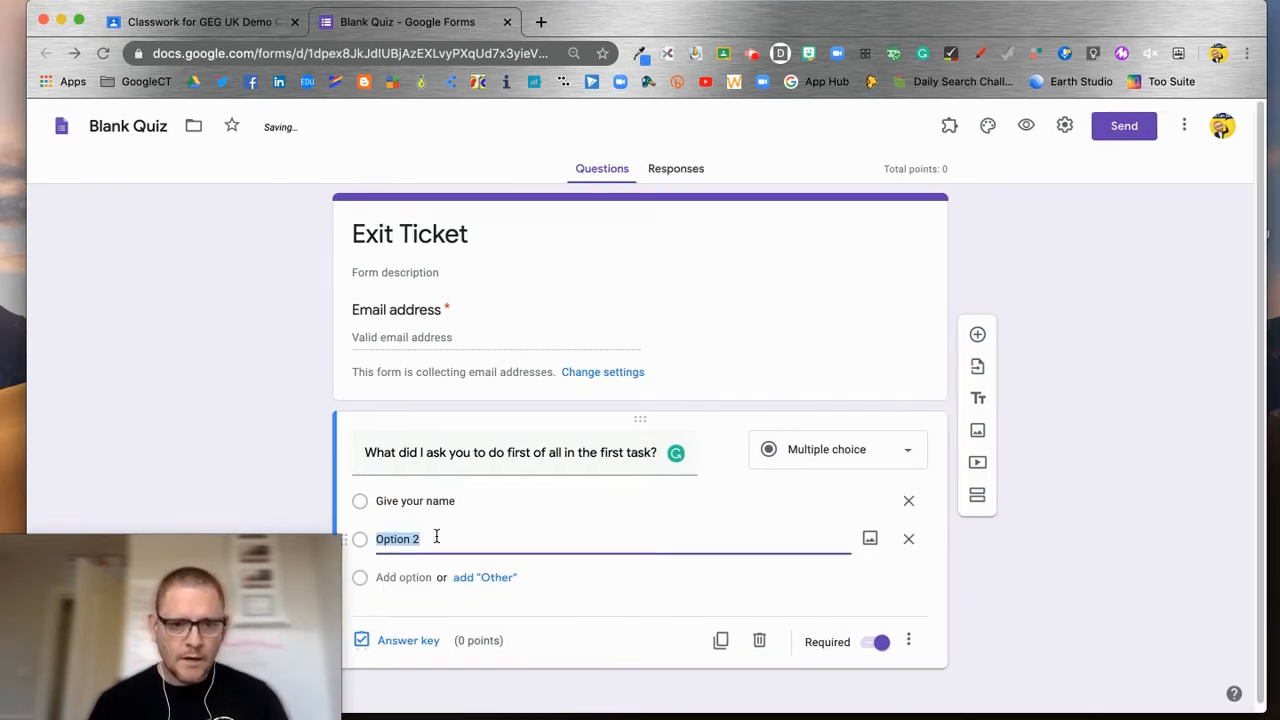
type("Add a photo")
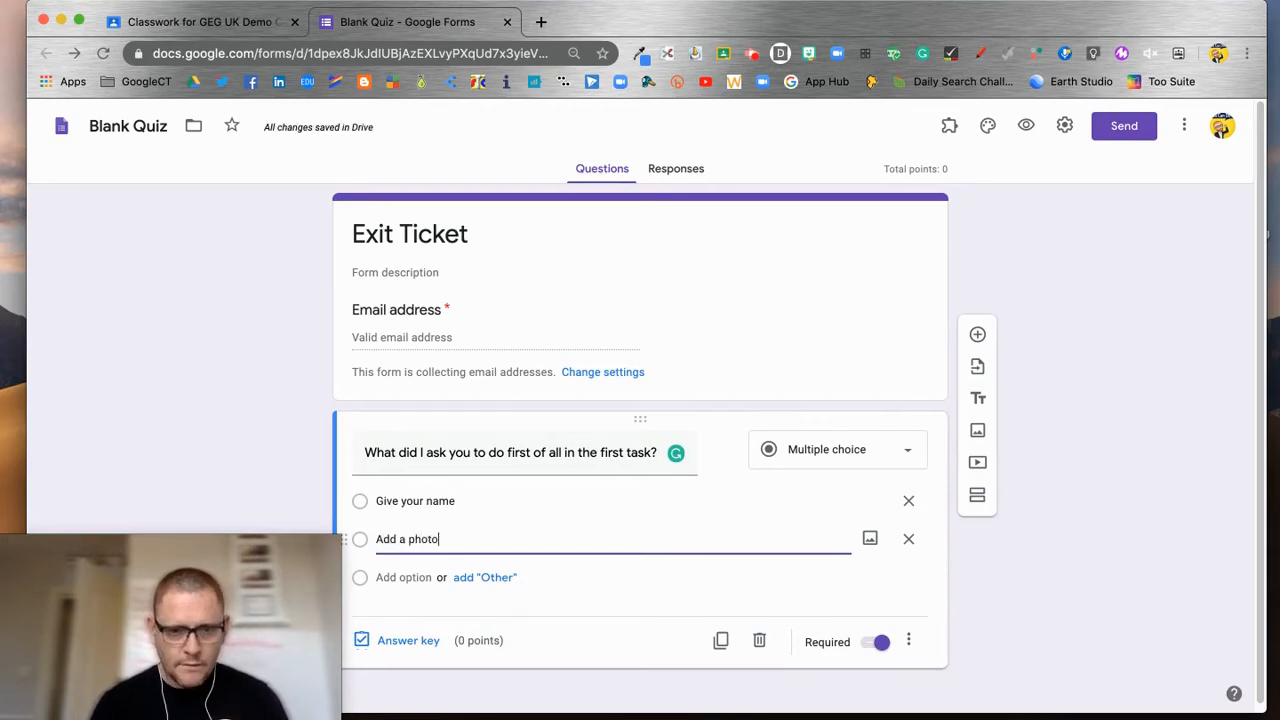
left_click(435, 580)
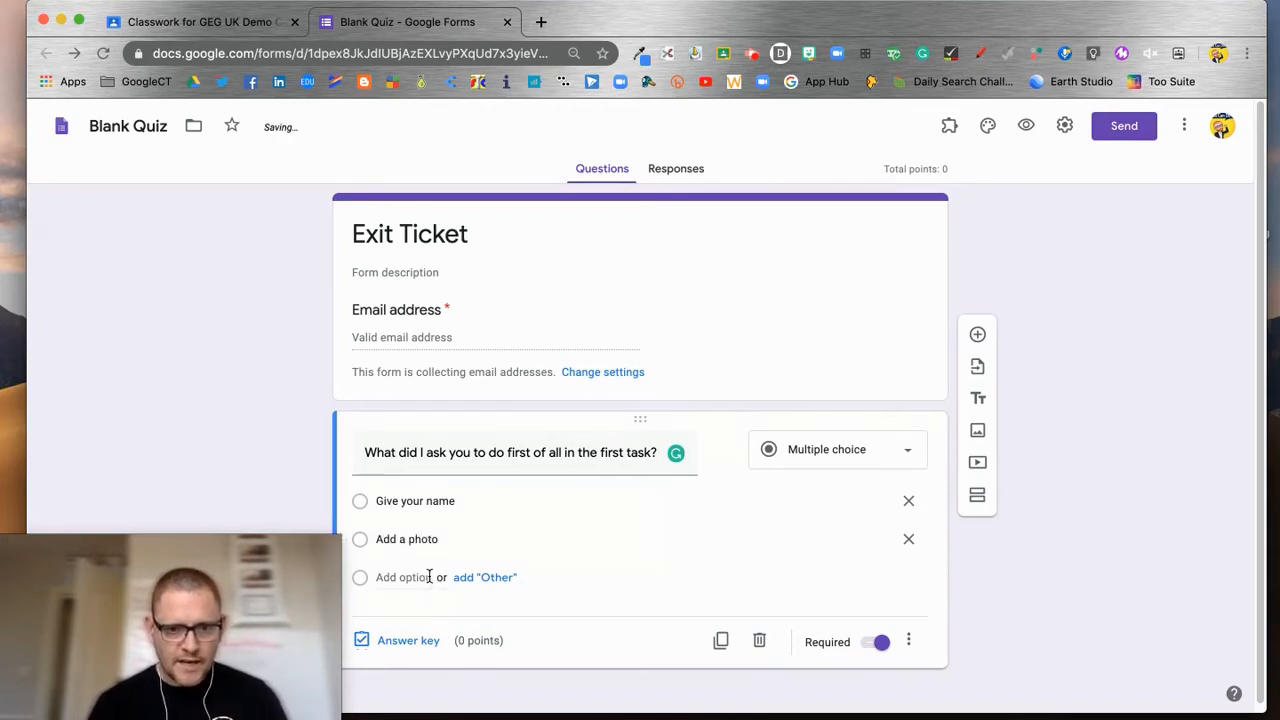
left_click(430, 577)
type("Say what food you like")
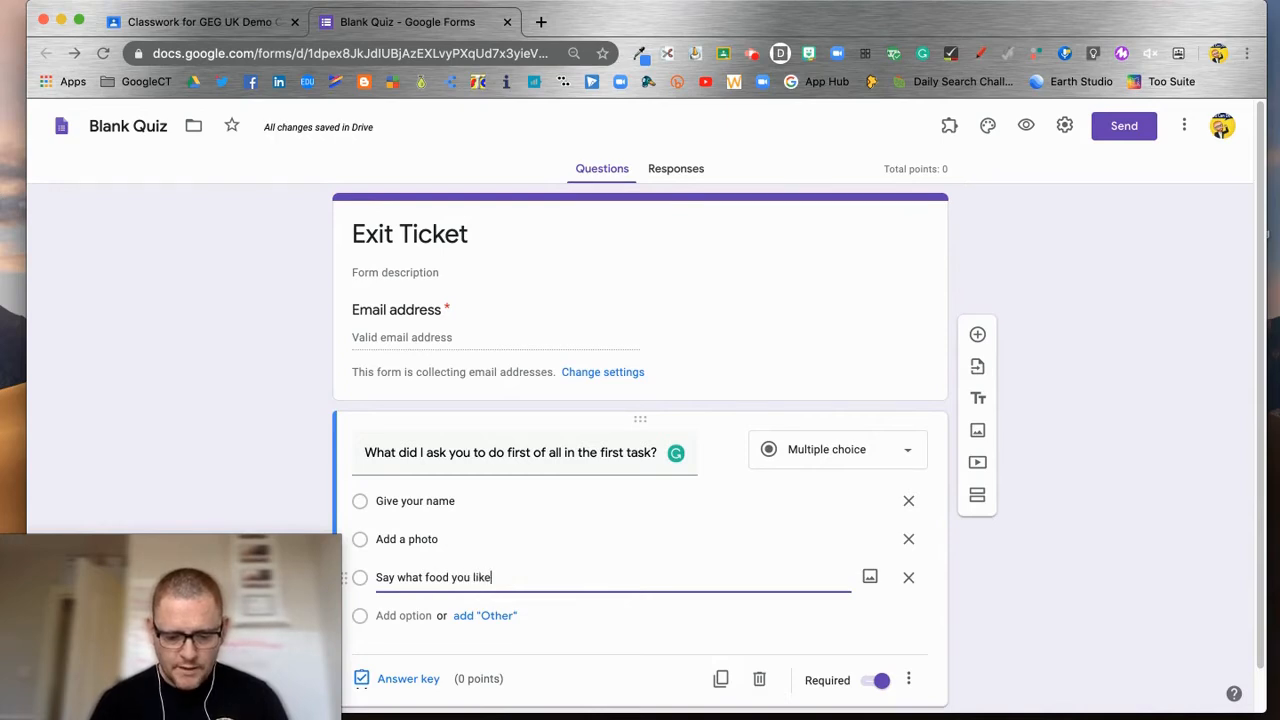
left_click(487, 616)
scroll(628, 591, "down", 2)
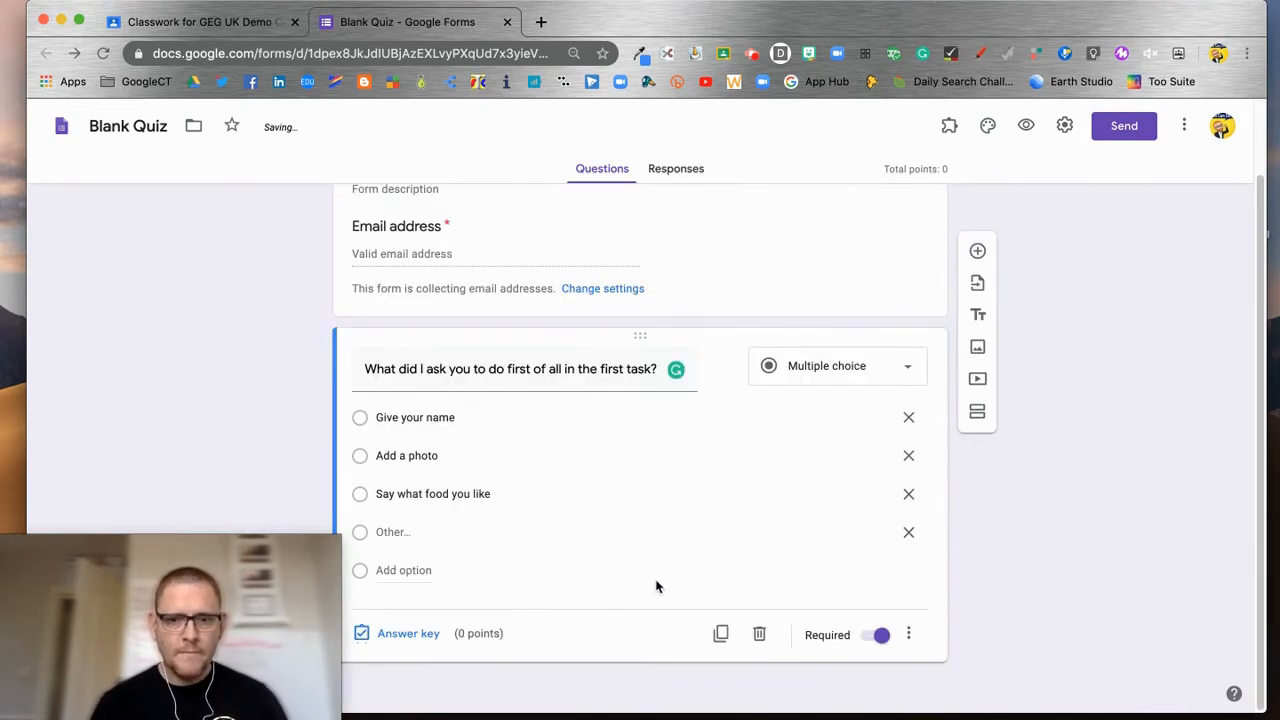
Step: In the answer key, mark Add a photo correct at 1 point and start adding answer feedback
left_click(404, 636)
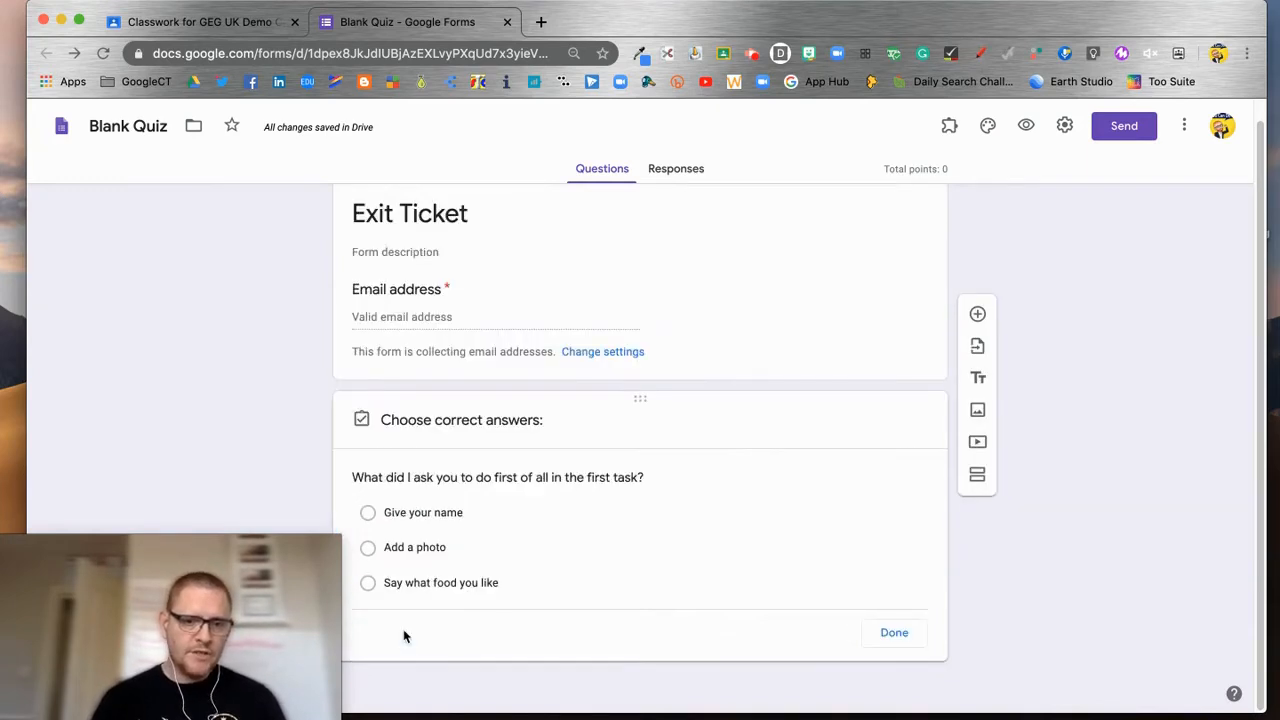
left_click(368, 512)
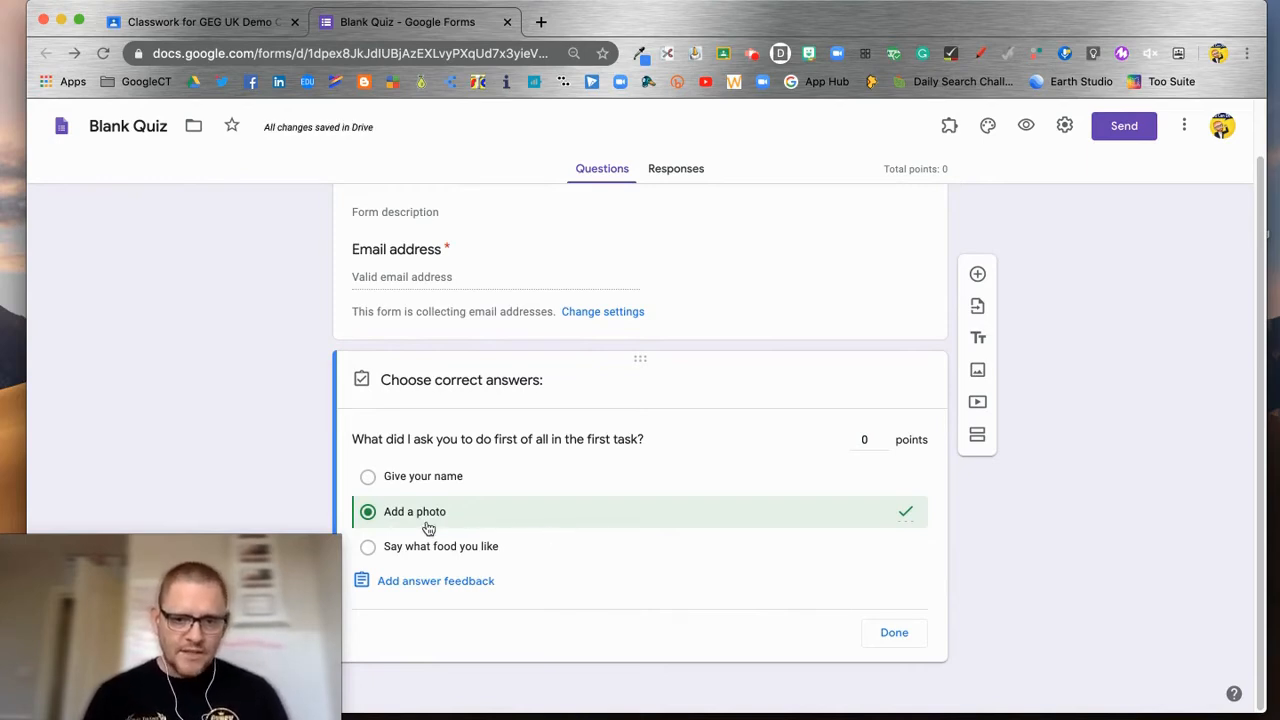
left_click(883, 439)
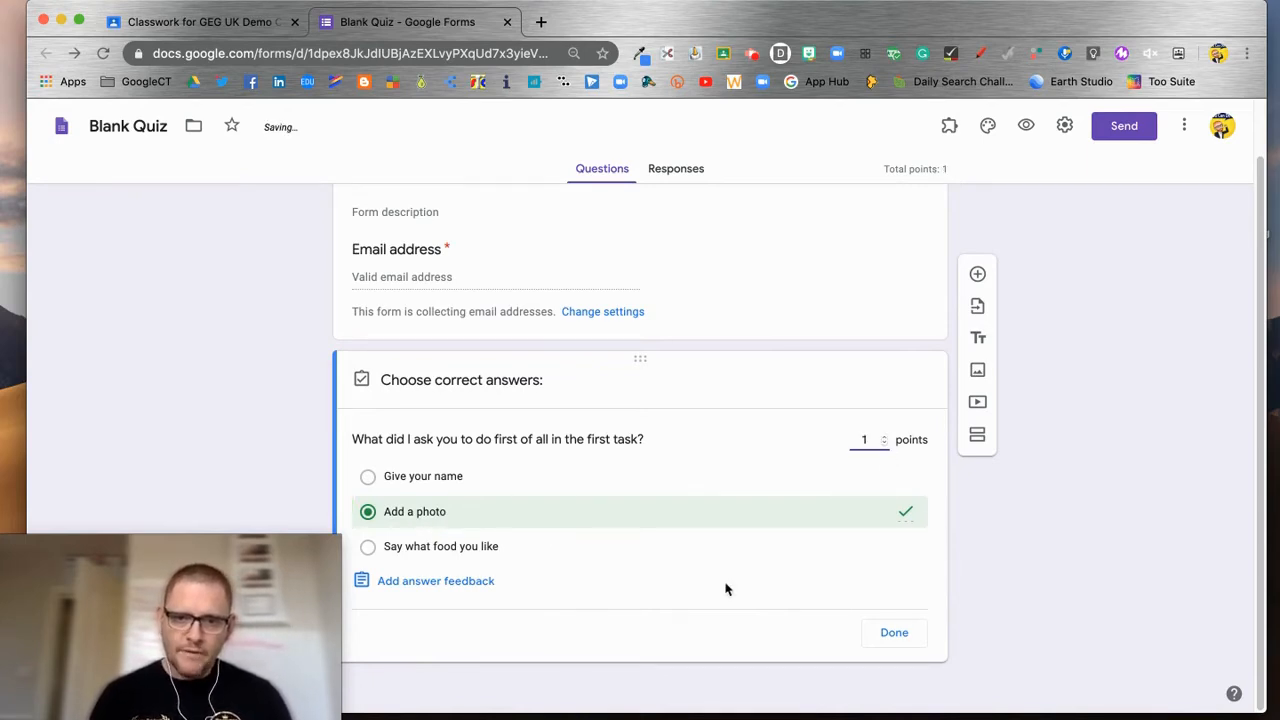
left_click(431, 586)
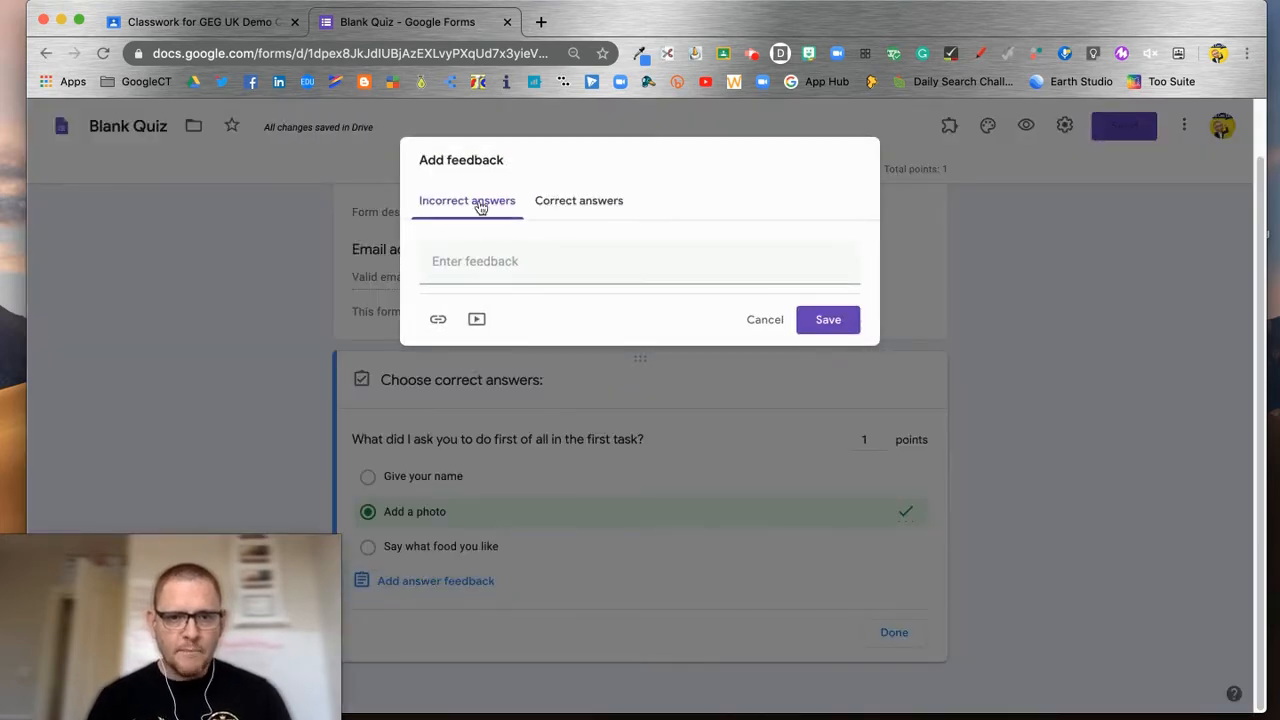
Step: Save incorrect-answer feedback 'You need to pay attention to the order of tasks. Take another look.' and finish the answer key
left_click(474, 262)
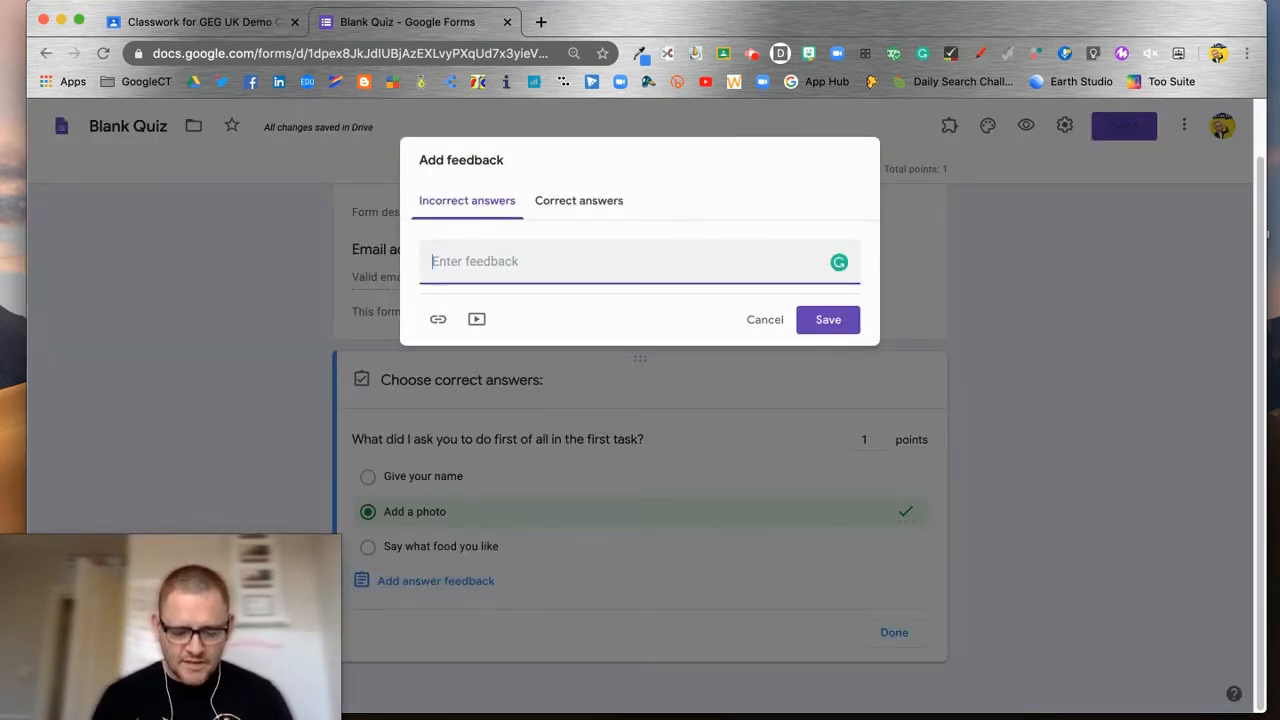
type("Y")
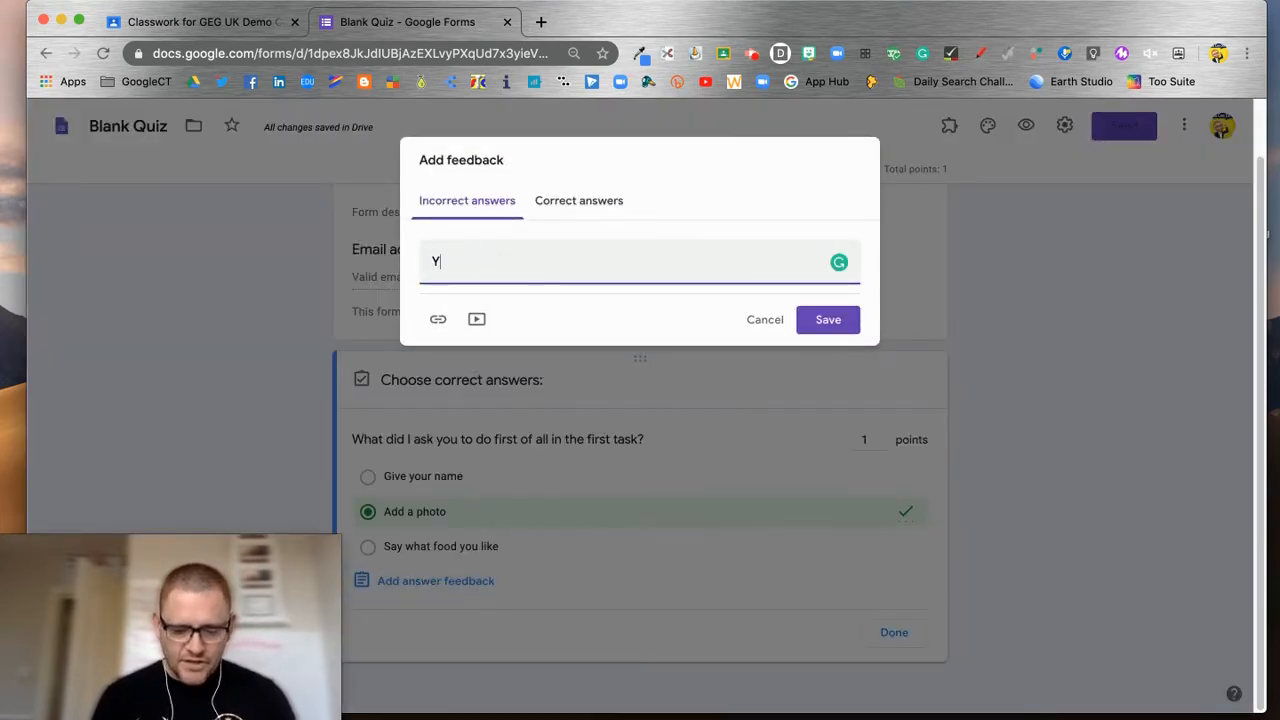
type("ou need to pay attention")
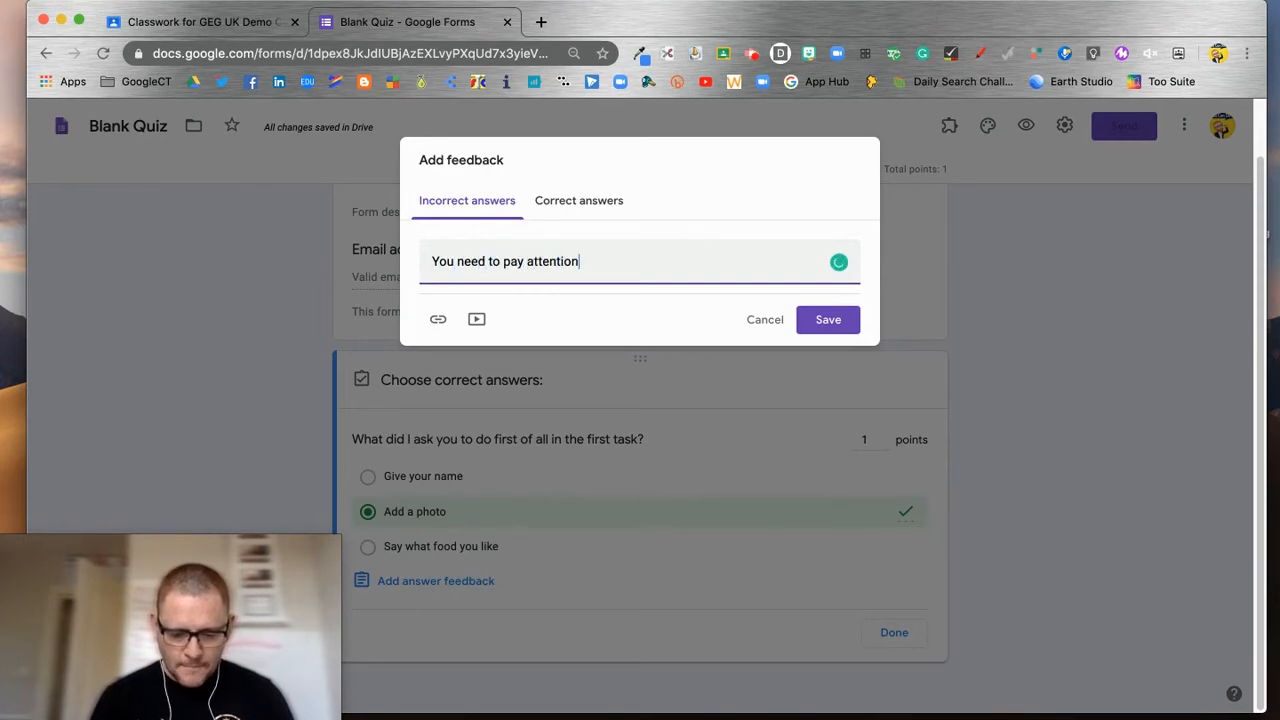
type(" to the order of tasks")
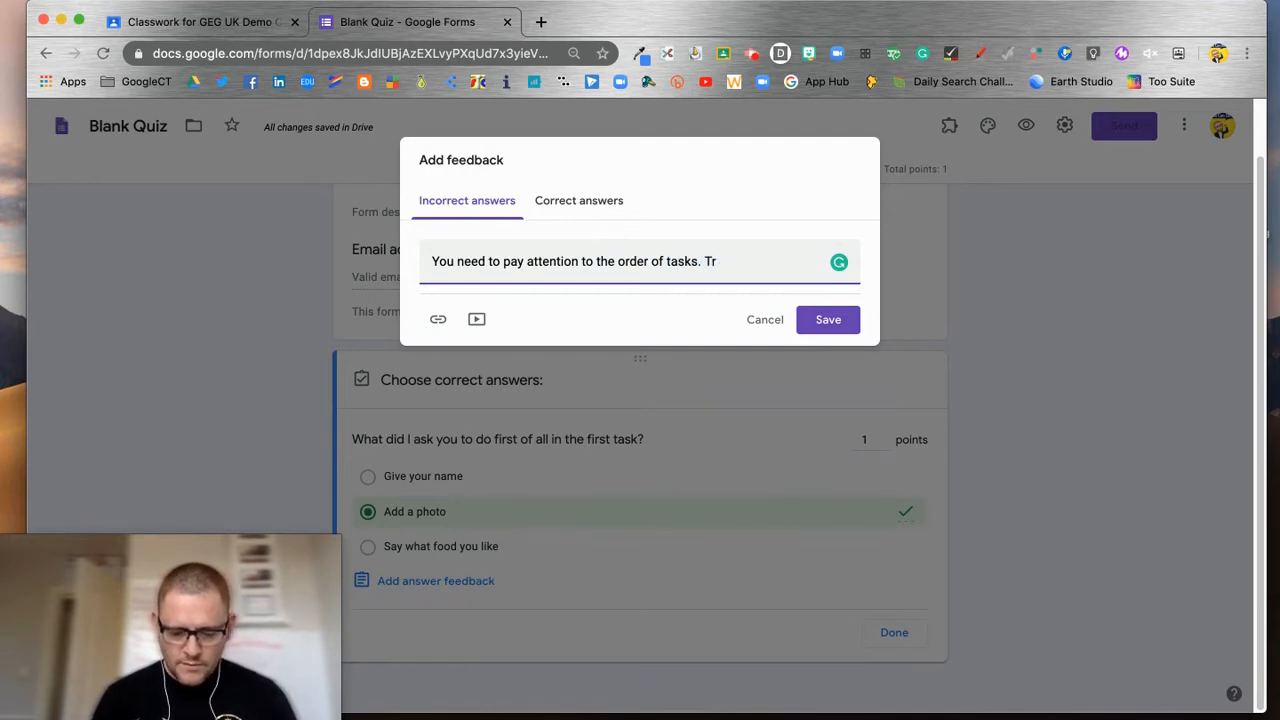
type(". Take a ")
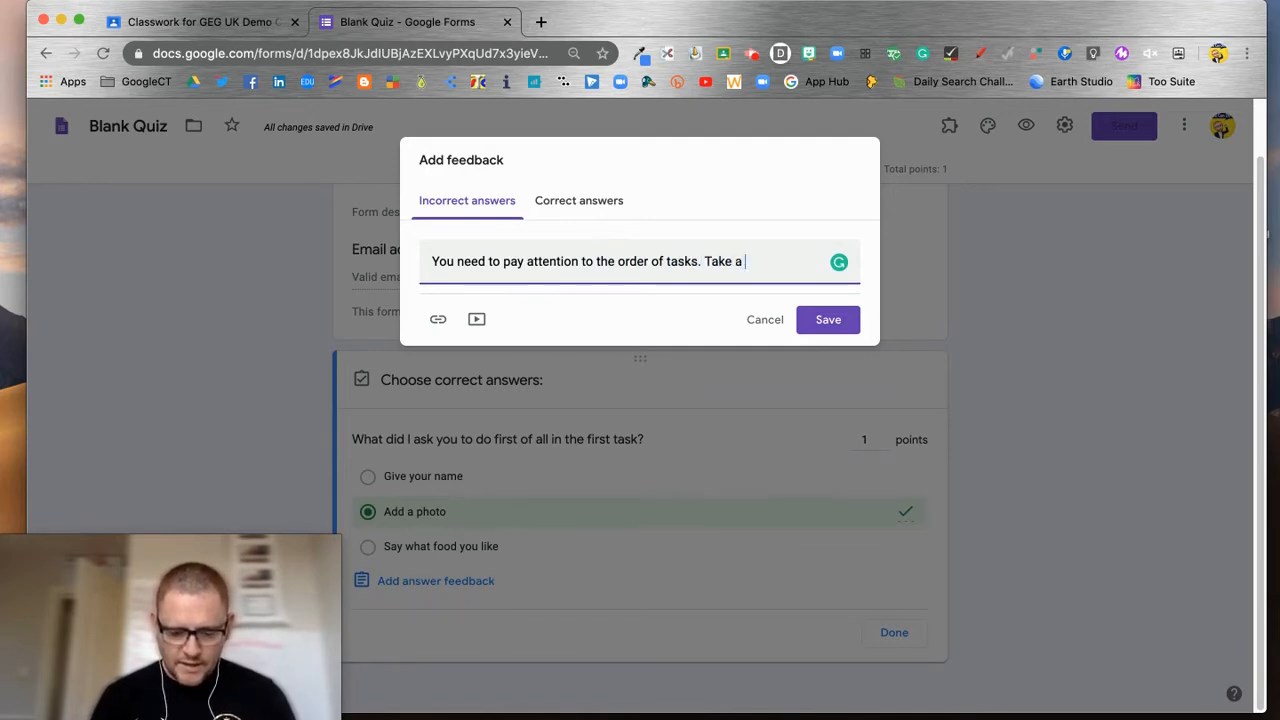
type("nother look.")
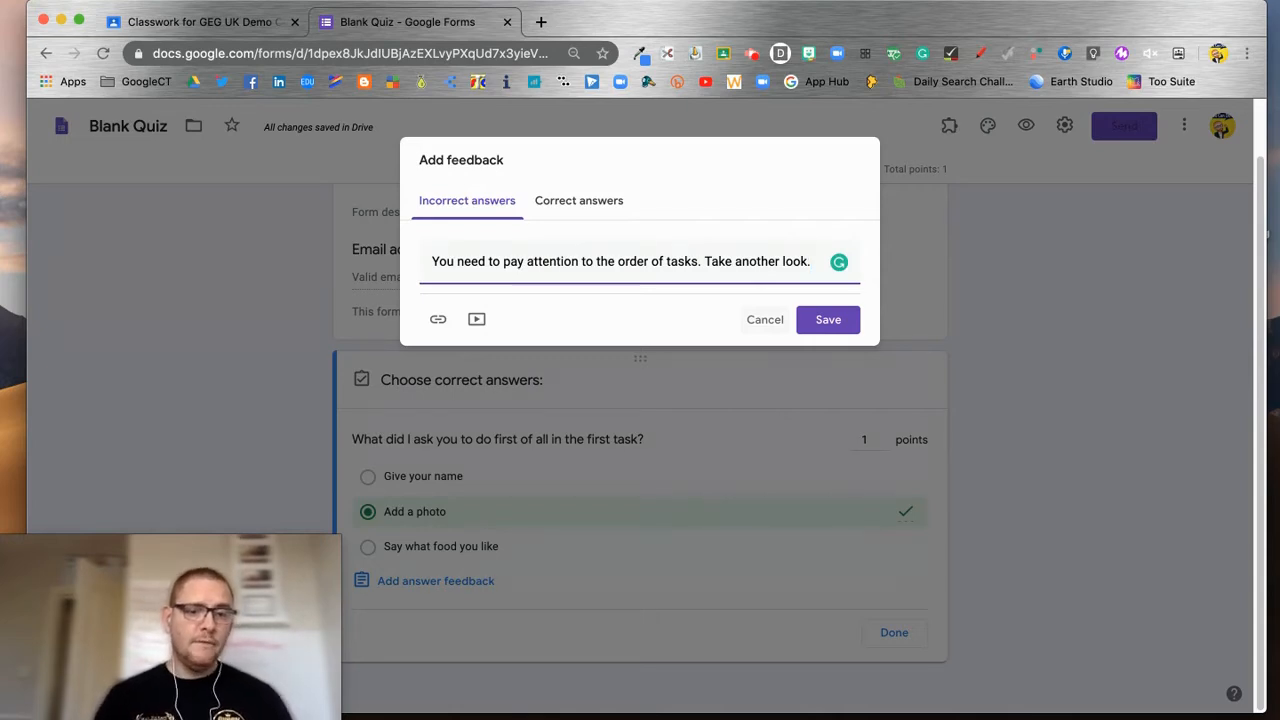
left_click(828, 320)
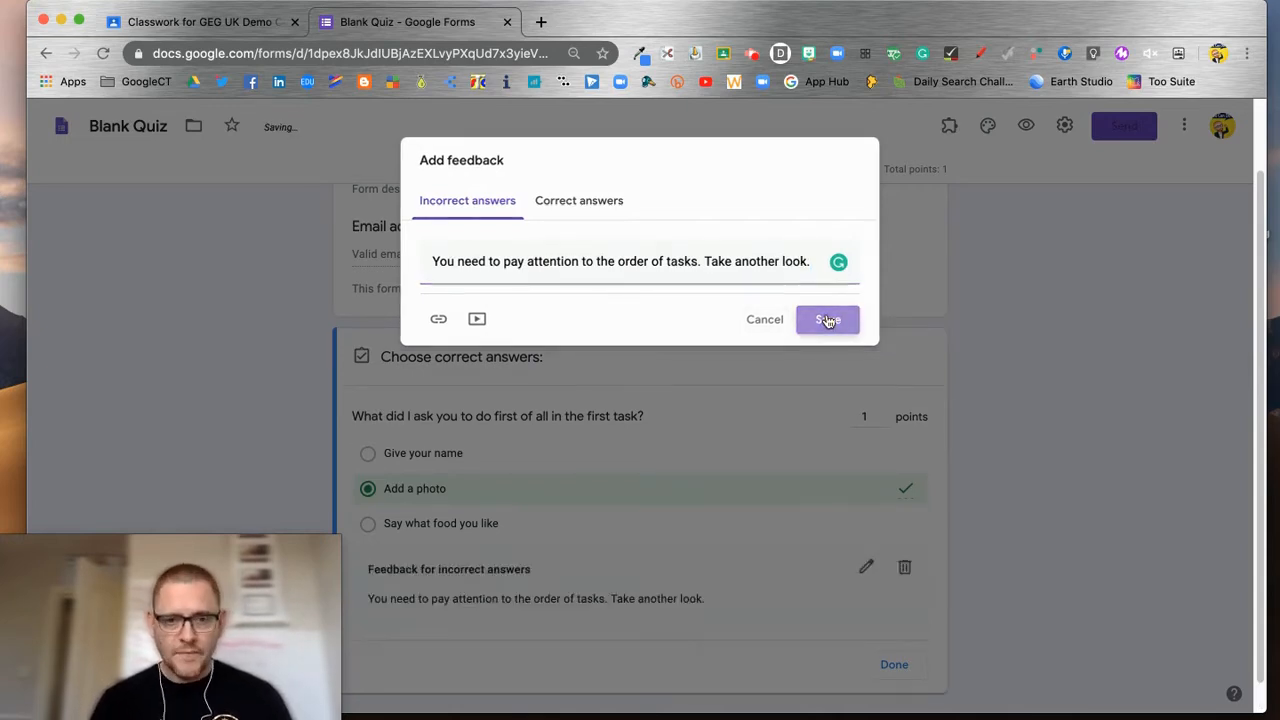
scroll(835, 530, "down", 1)
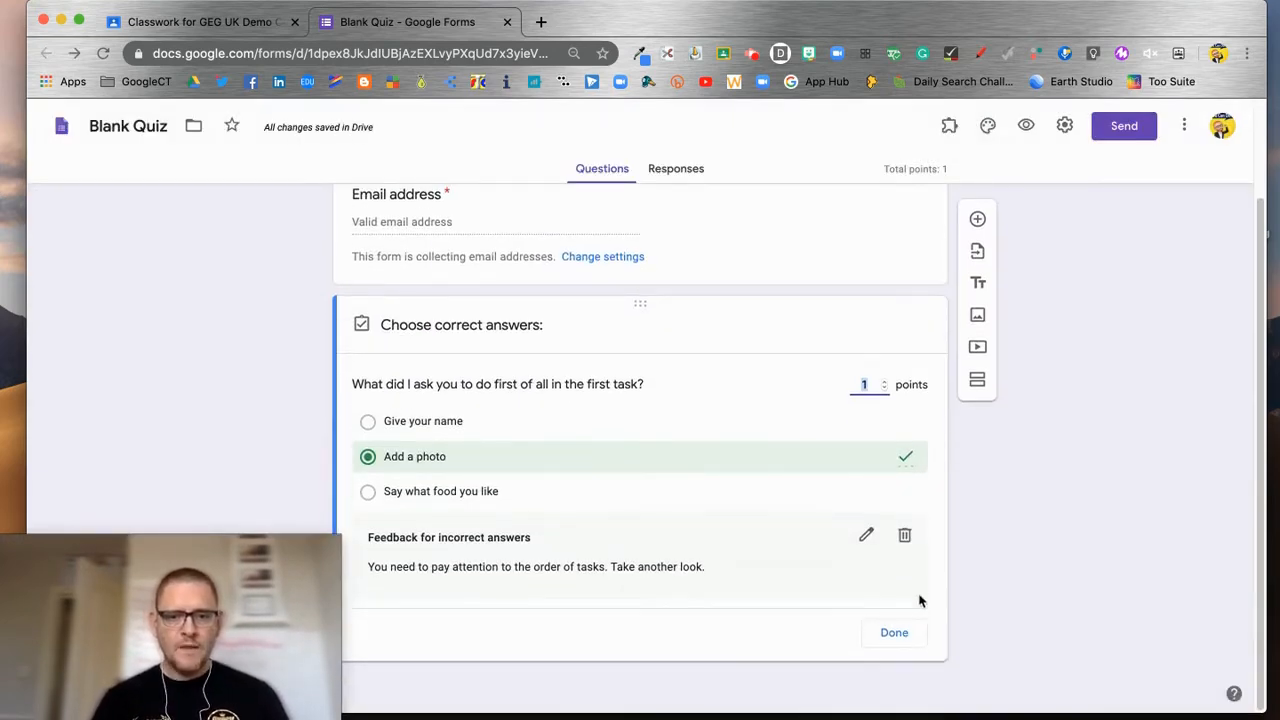
left_click(896, 636)
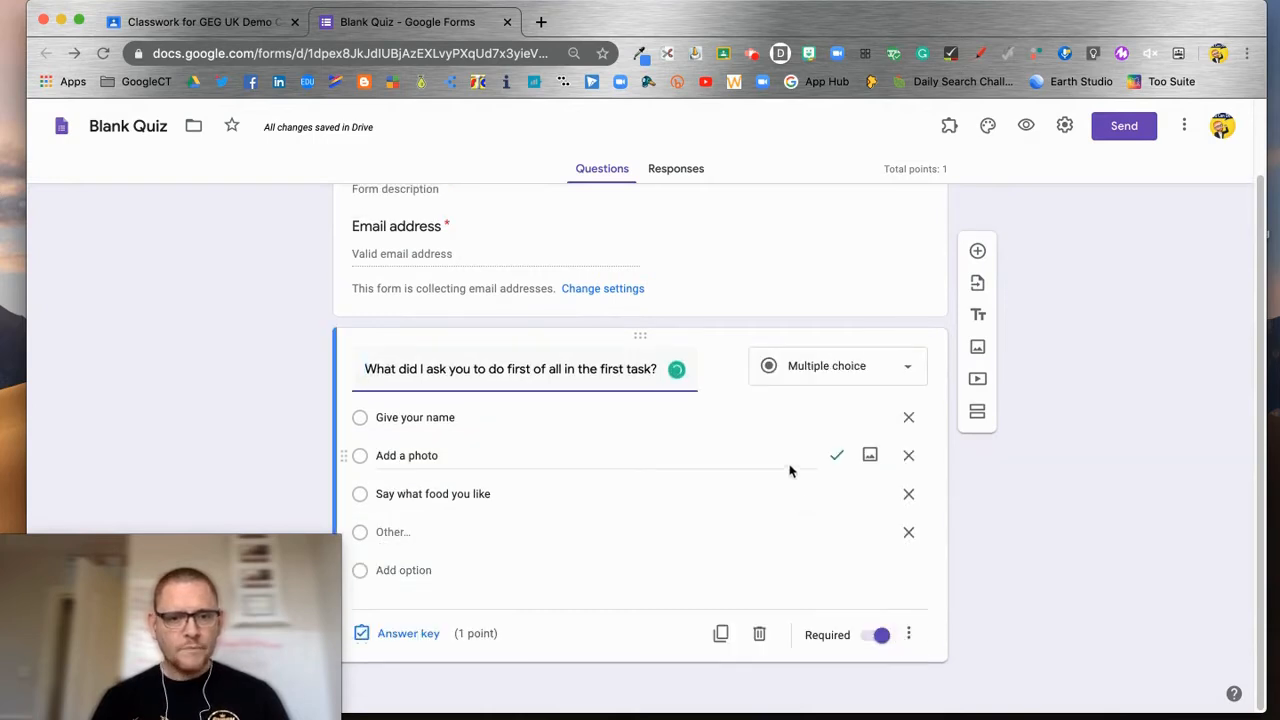
Step: Add a required question 'What colour tie was I wearing in the video?'
left_click(977, 251)
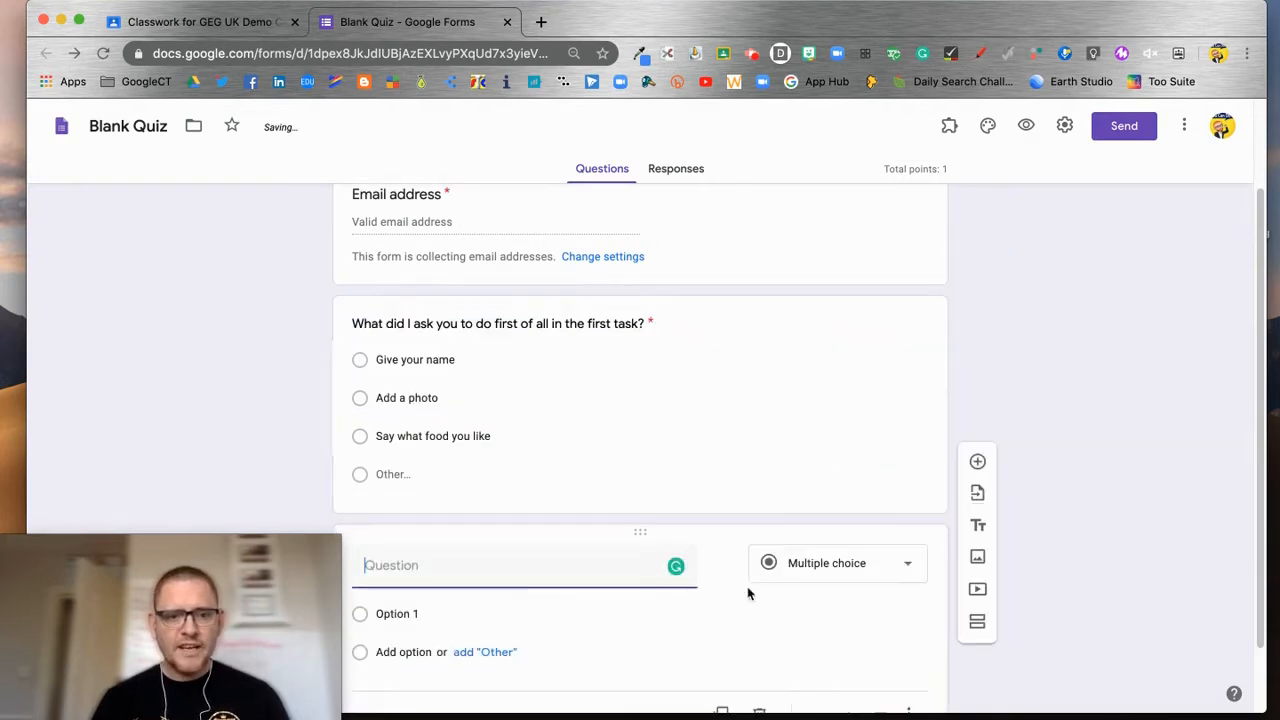
type("What colour tie")
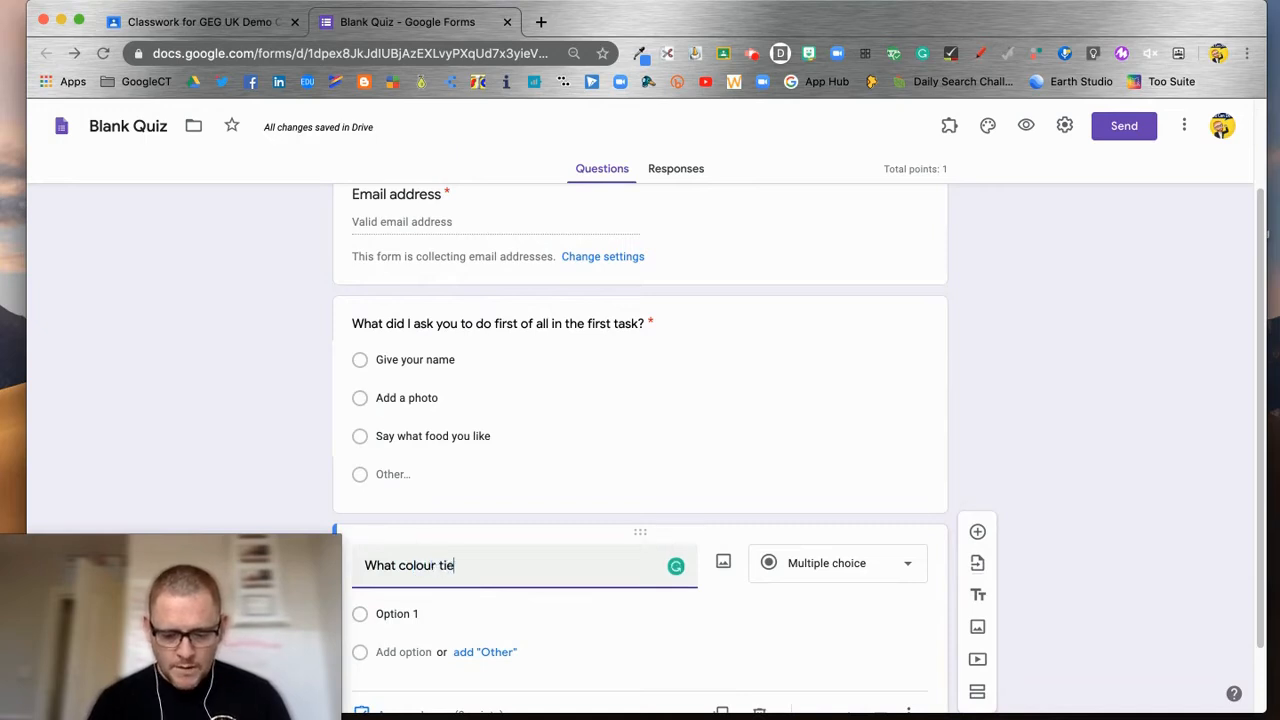
type(" was I wearing i")
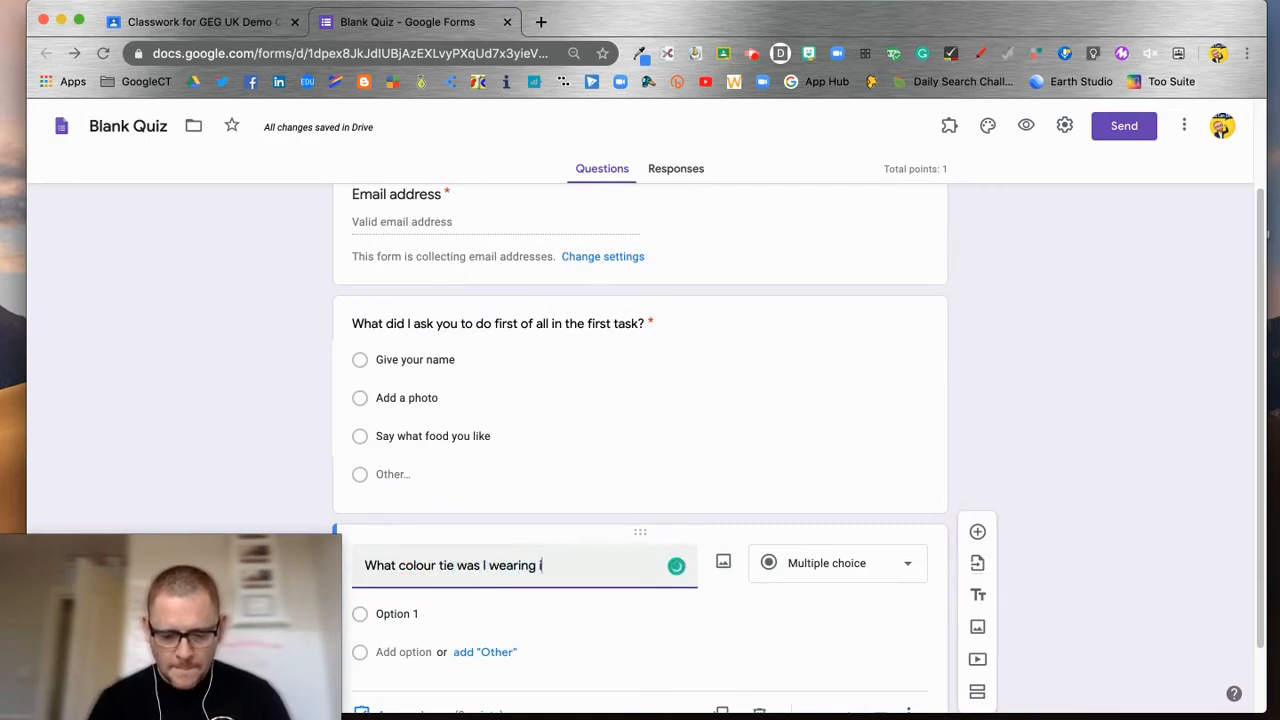
type("n the video?")
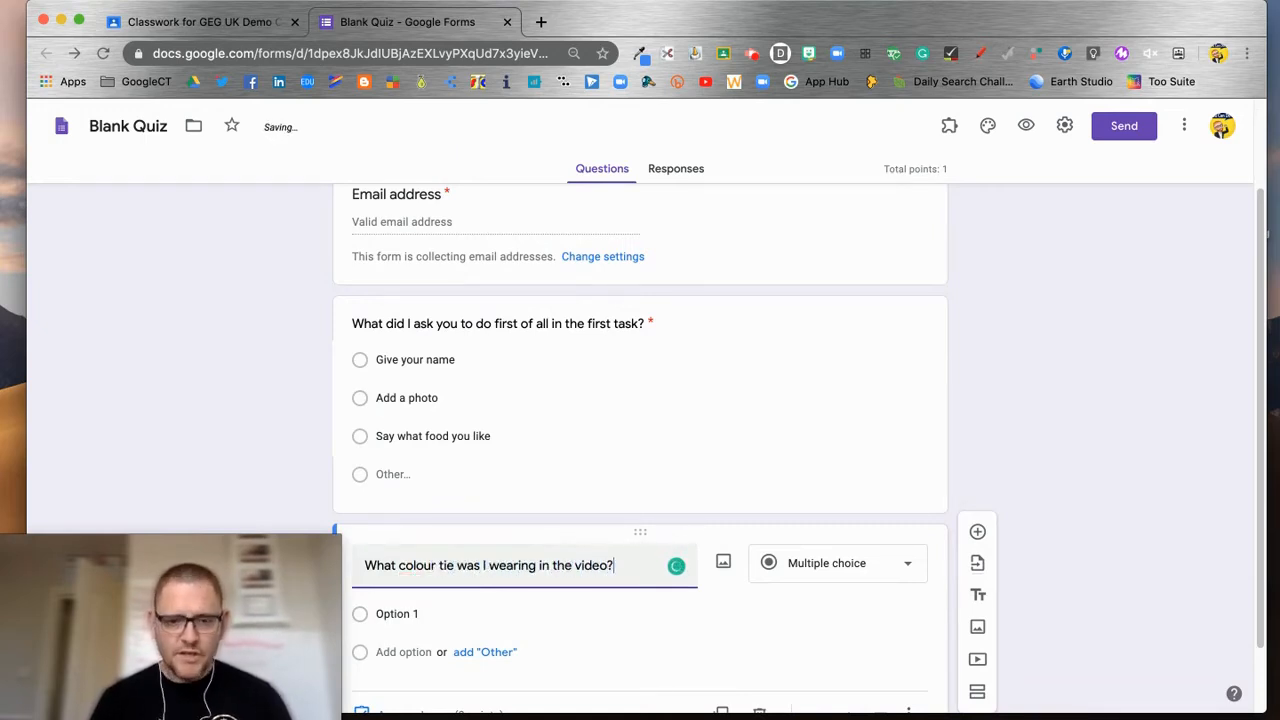
scroll(694, 537, "down", 2)
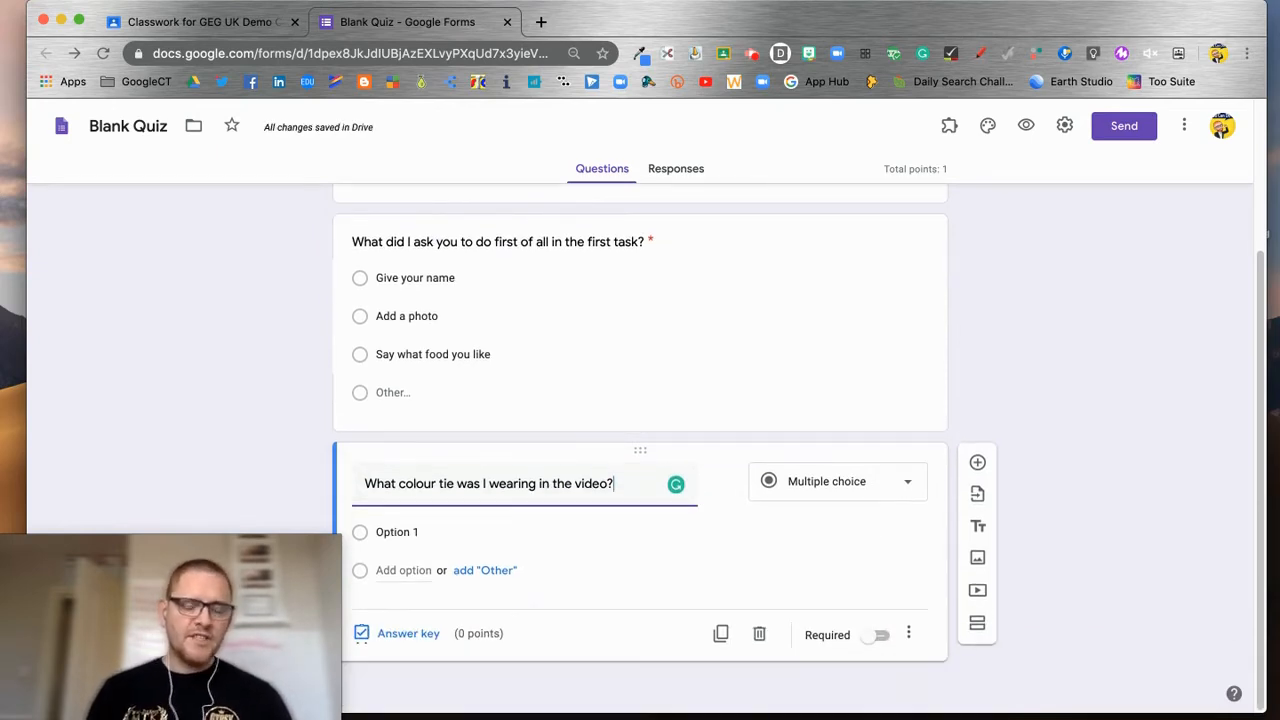
left_click(881, 636)
Step: Give the tie question the choices Red, Blue, Pink and No tie
left_click(436, 535)
type("Red")
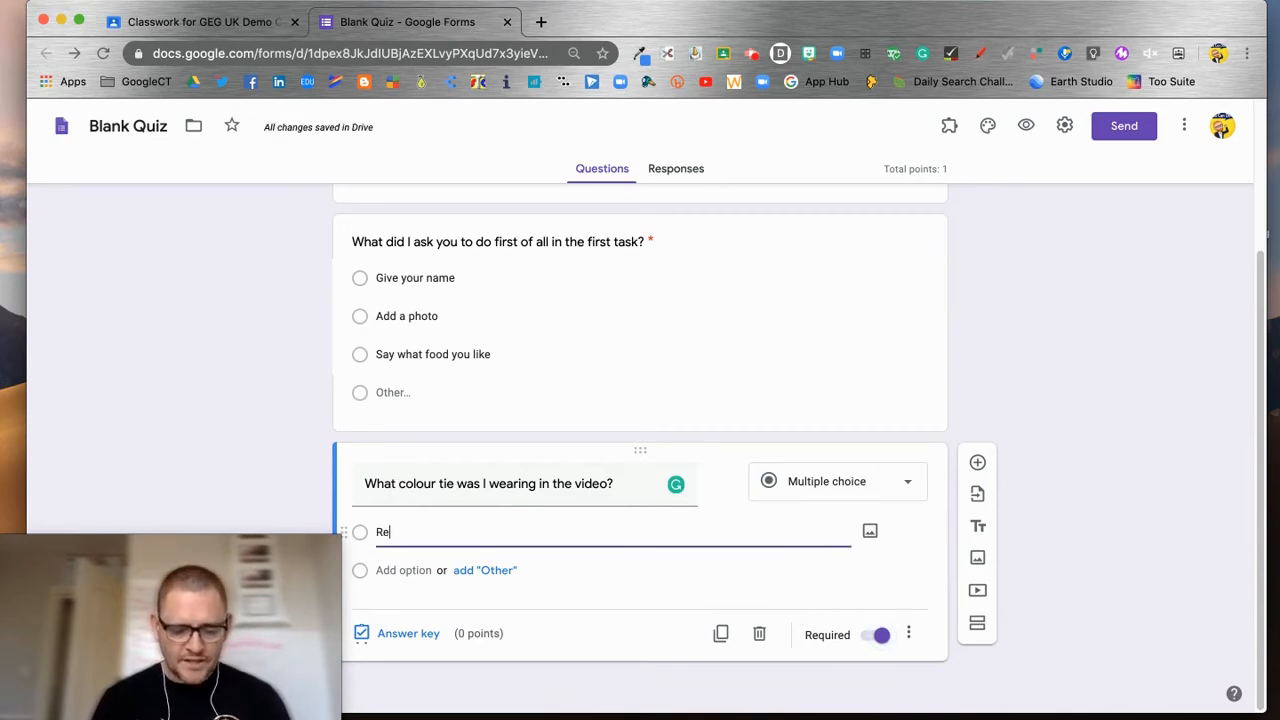
left_click(415, 570)
type("Blue")
left_click(410, 608)
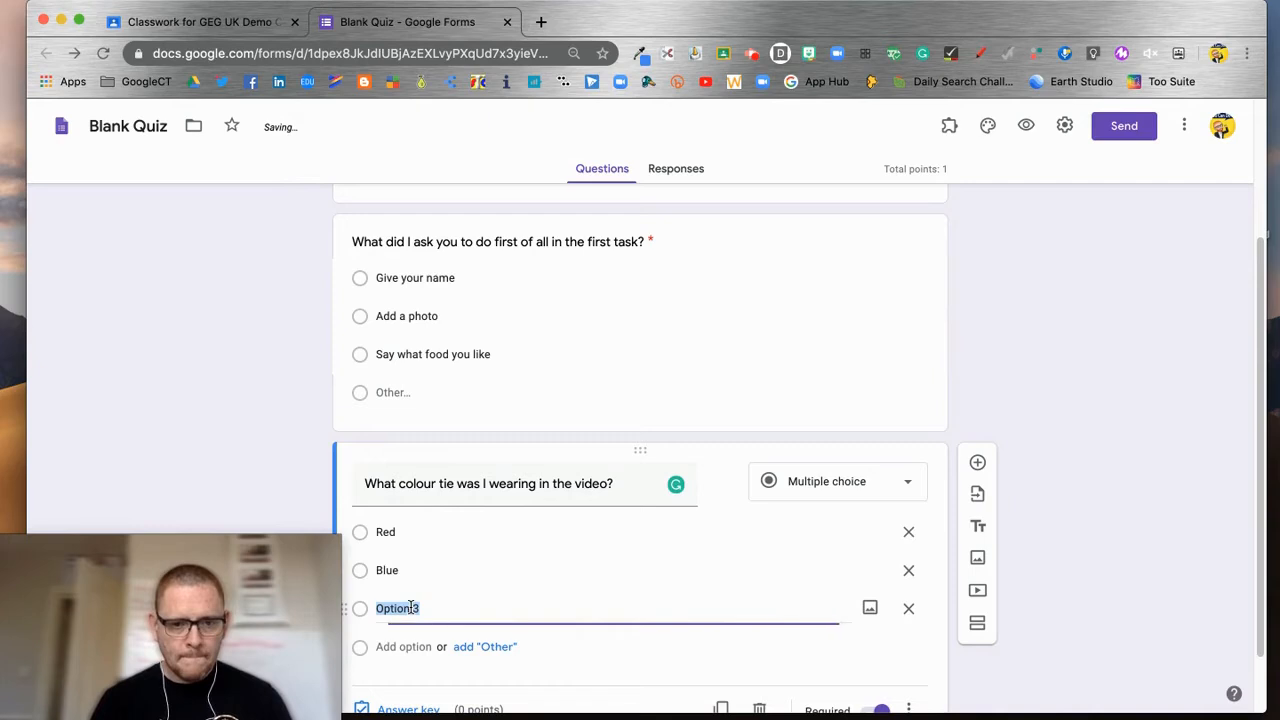
type("Pink")
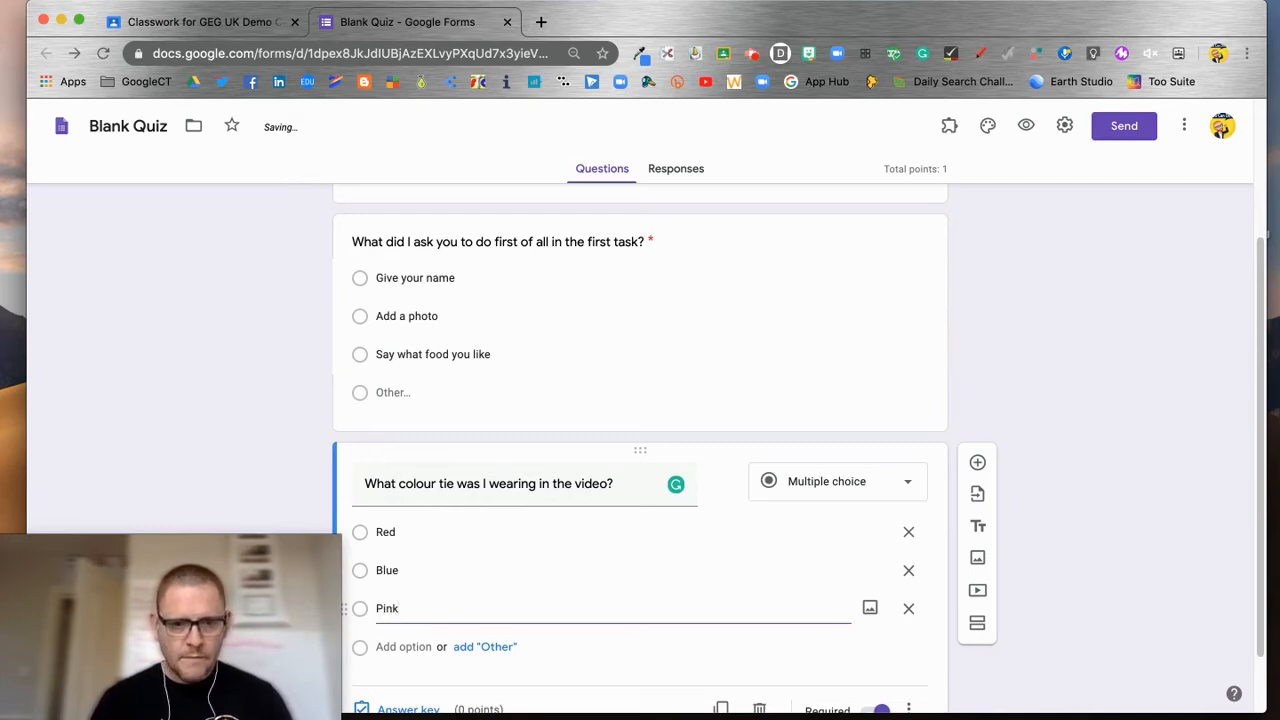
left_click(415, 648)
type("No tie")
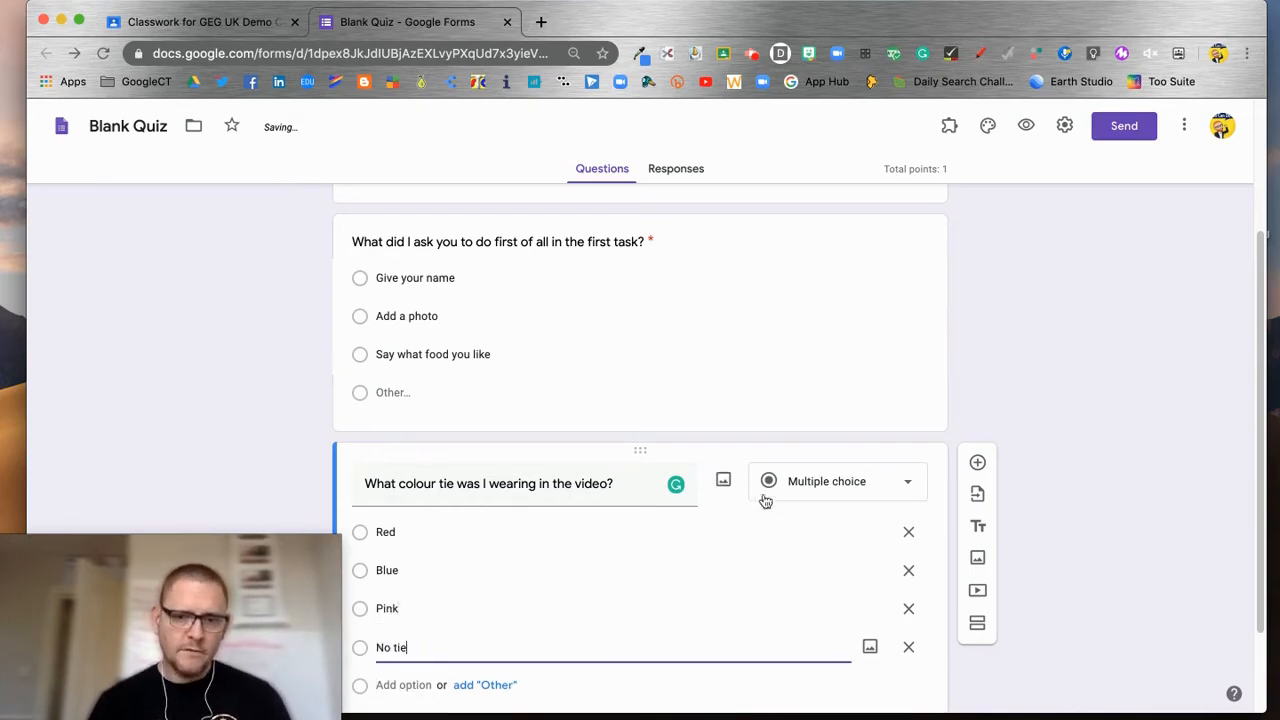
scroll(763, 497, "down", 2)
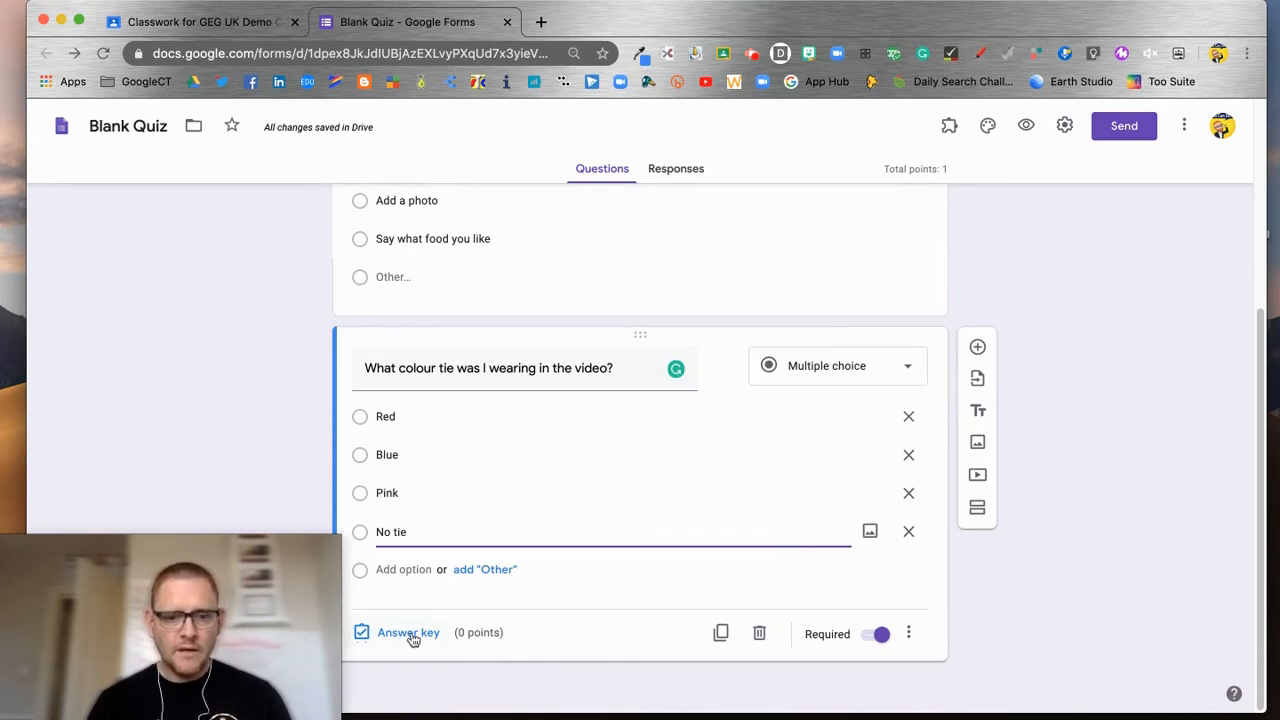
left_click(420, 632)
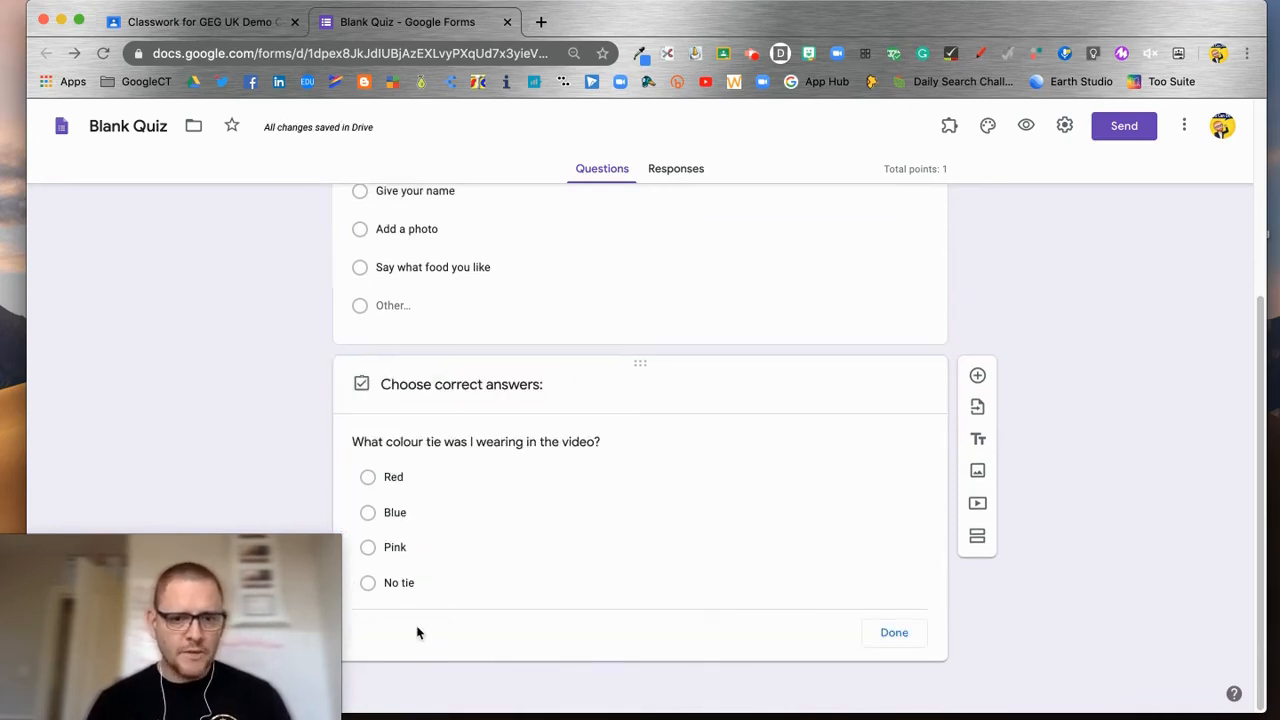
Step: Mark No tie correct and save incorrect-answer feedback saying a t-shirt was worn, not a tie
left_click(370, 560)
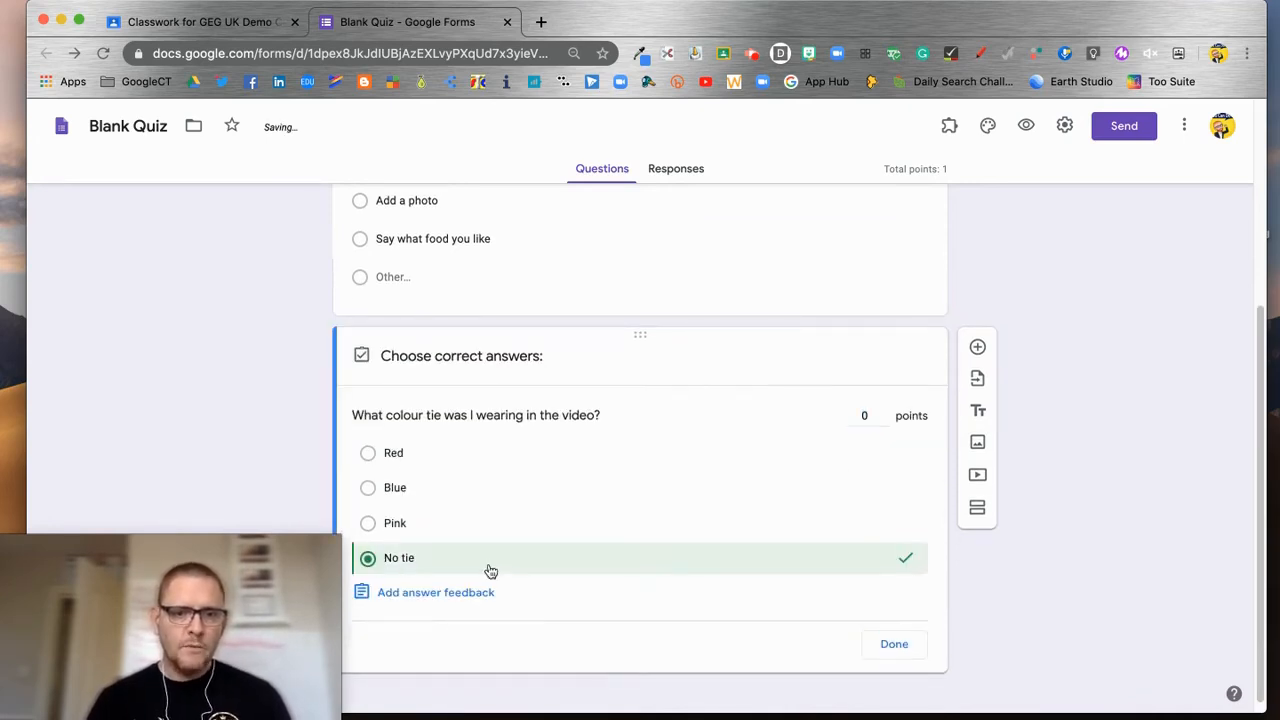
left_click(457, 592)
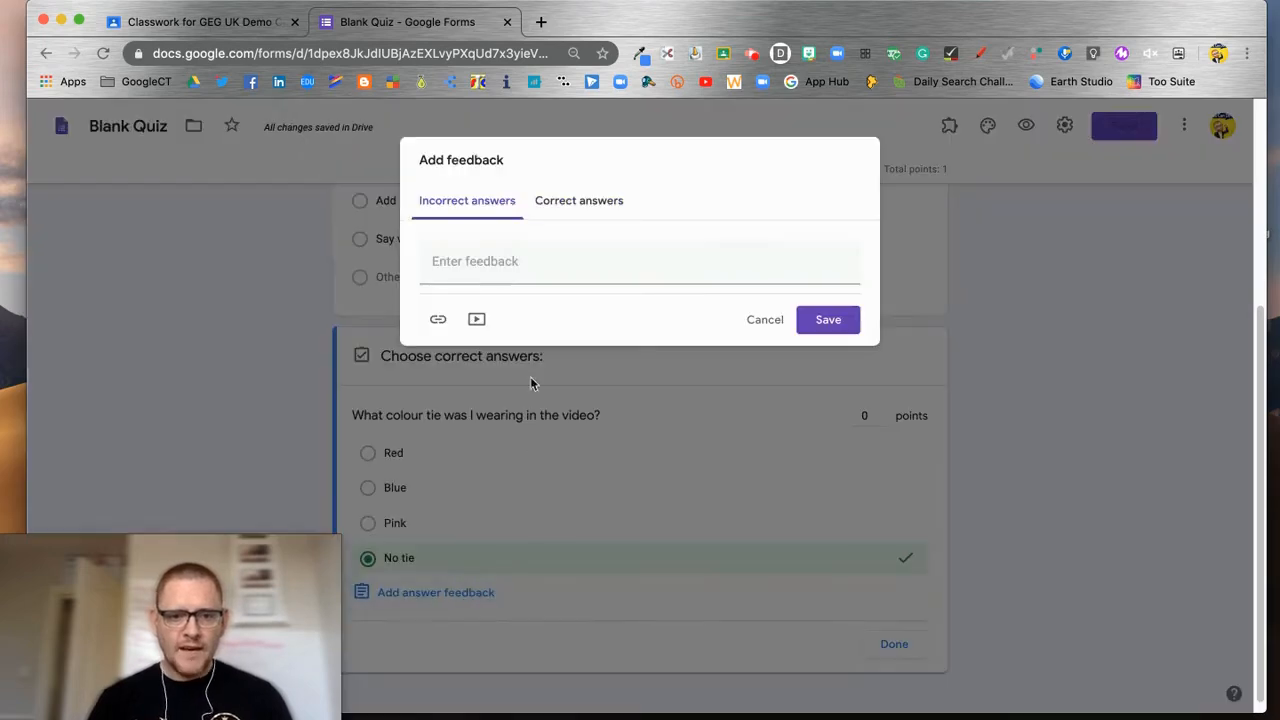
left_click(496, 267)
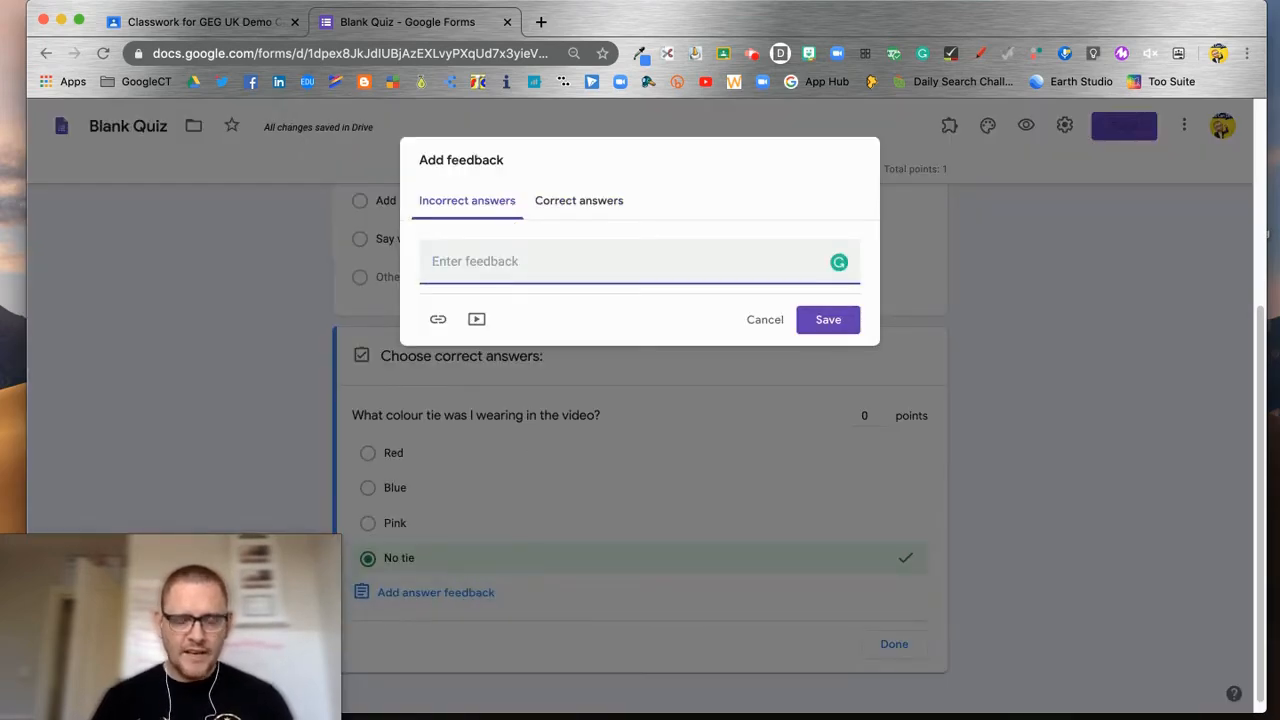
type("I was wearing")
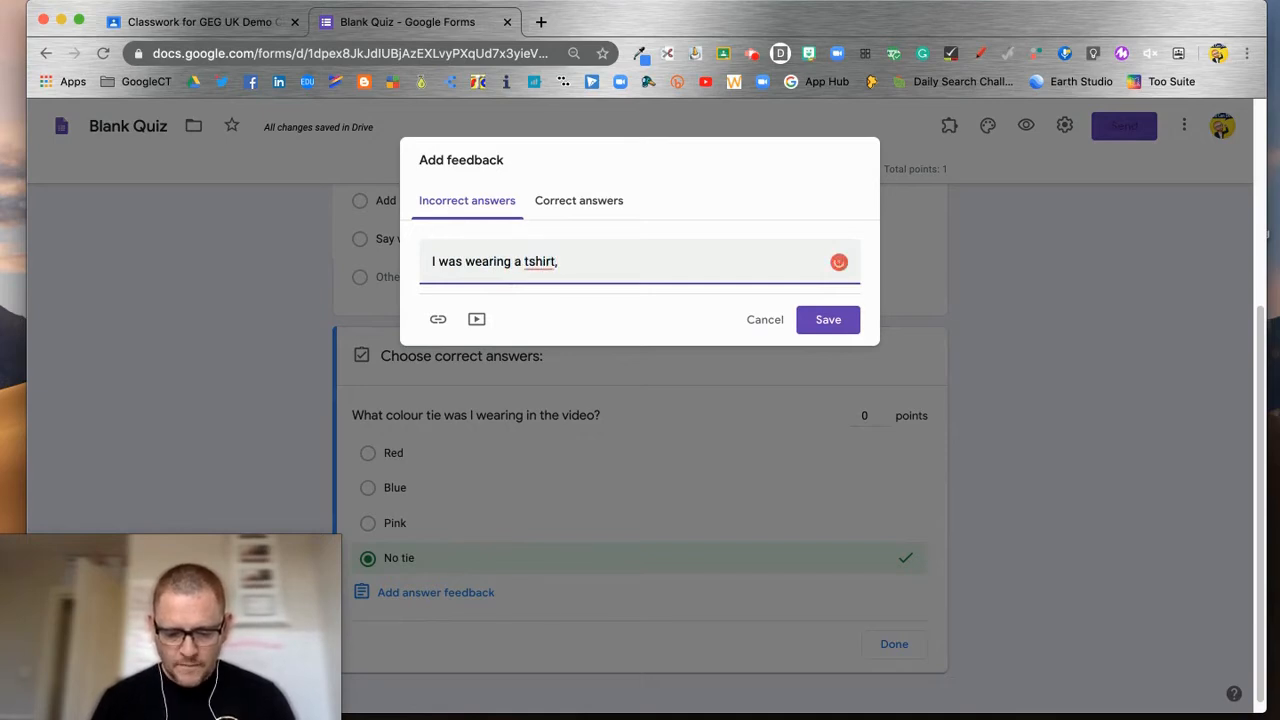
type("a tshirt, a tie would have made even")
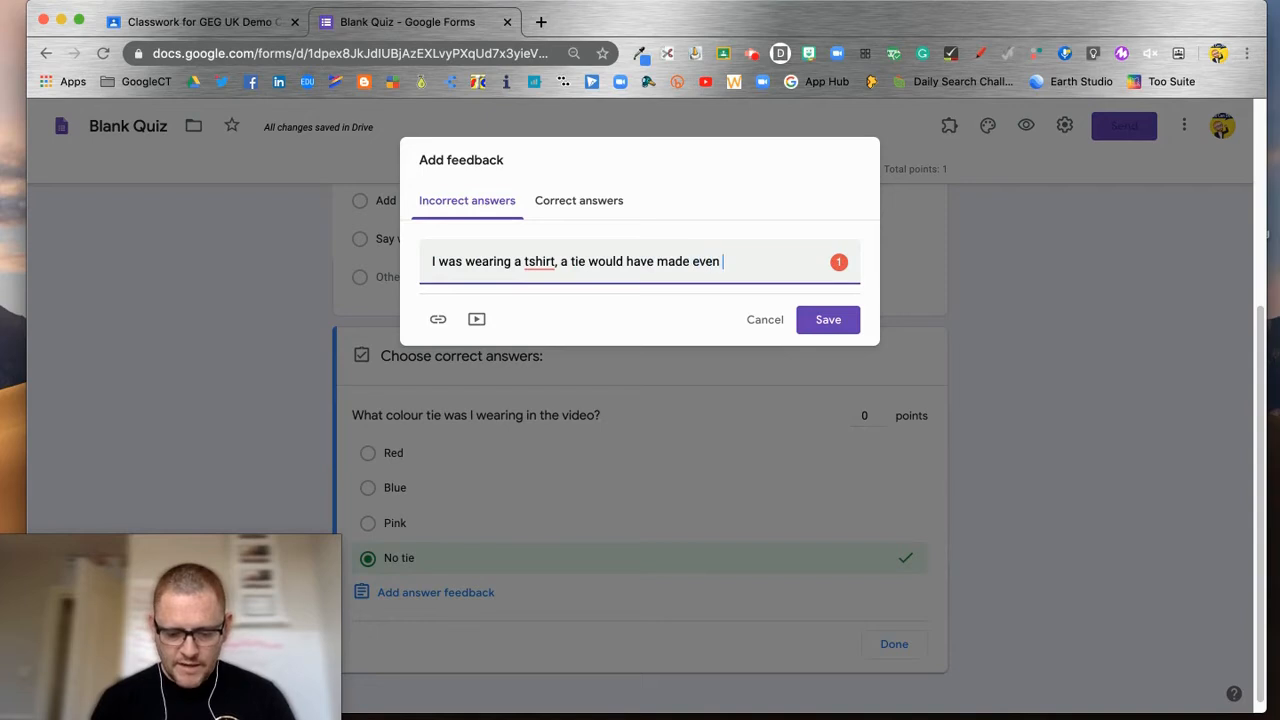
type(" me look sillier than normal.")
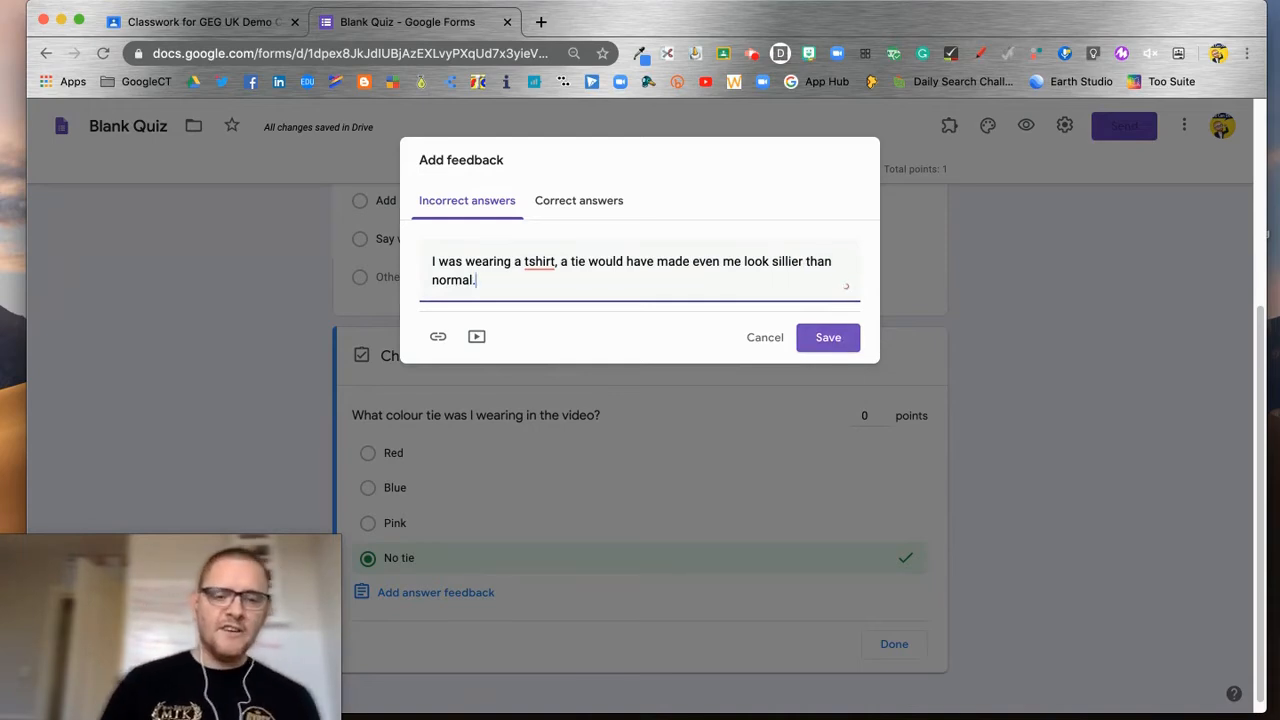
left_click(838, 280)
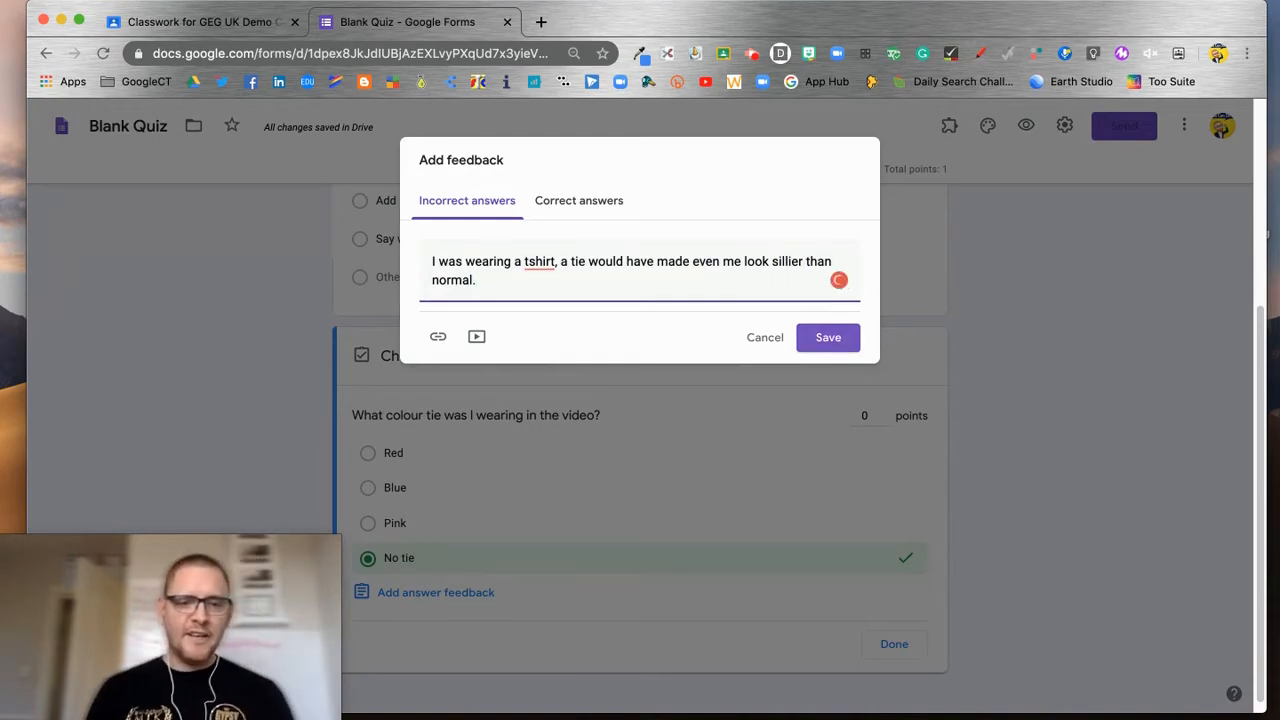
left_click(832, 340)
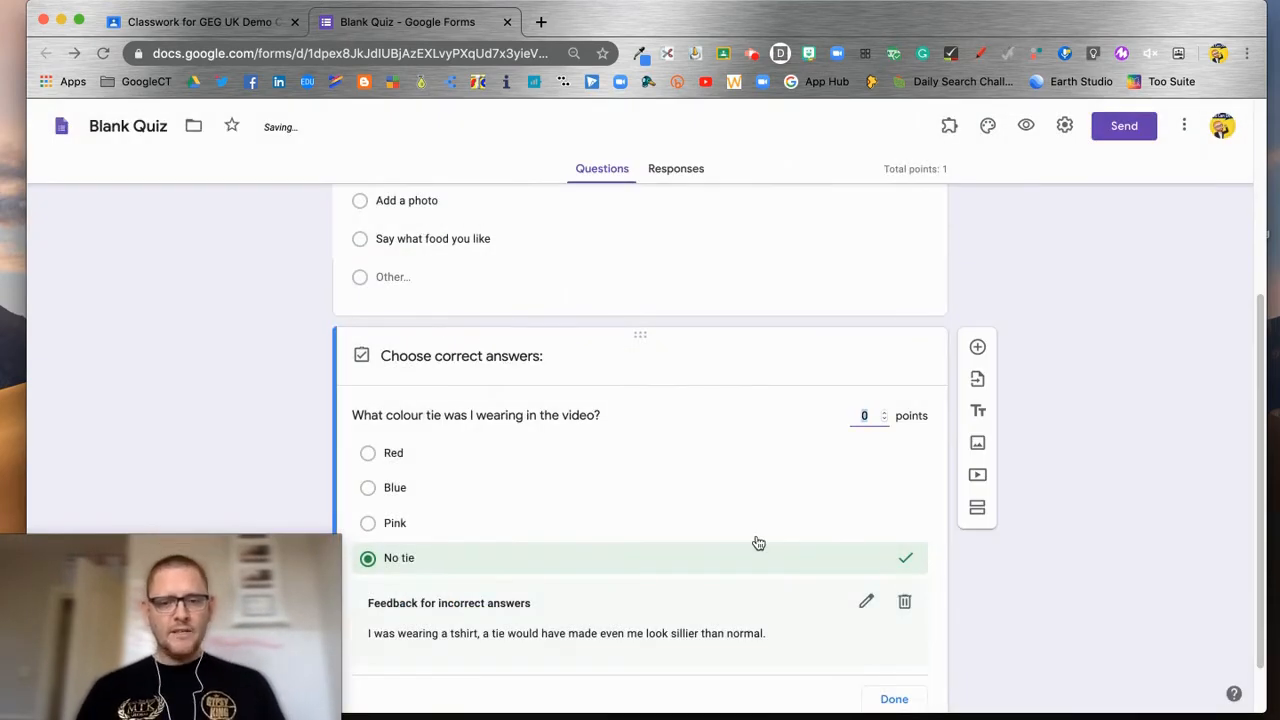
scroll(755, 543, "down", 1)
left_click(894, 633)
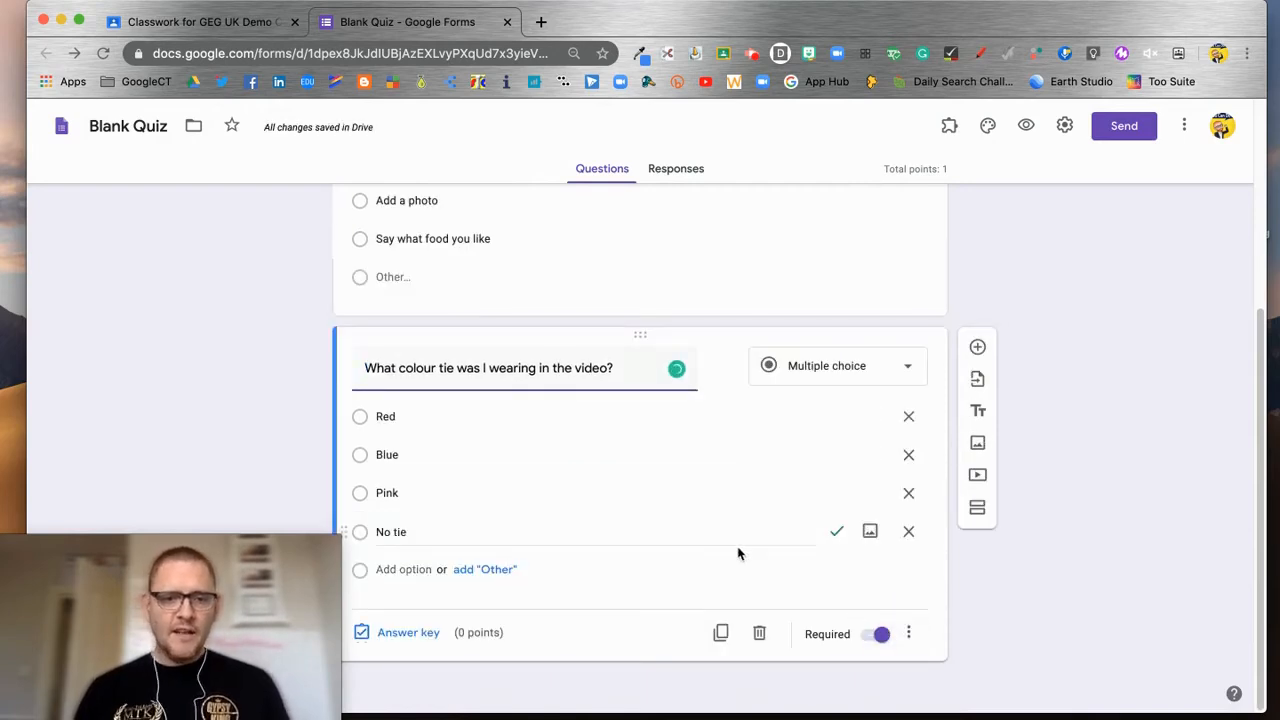
Step: Rename the Blank Quiz form to Exit Ticket and close the Forms tab
scroll(712, 526, "up", 3)
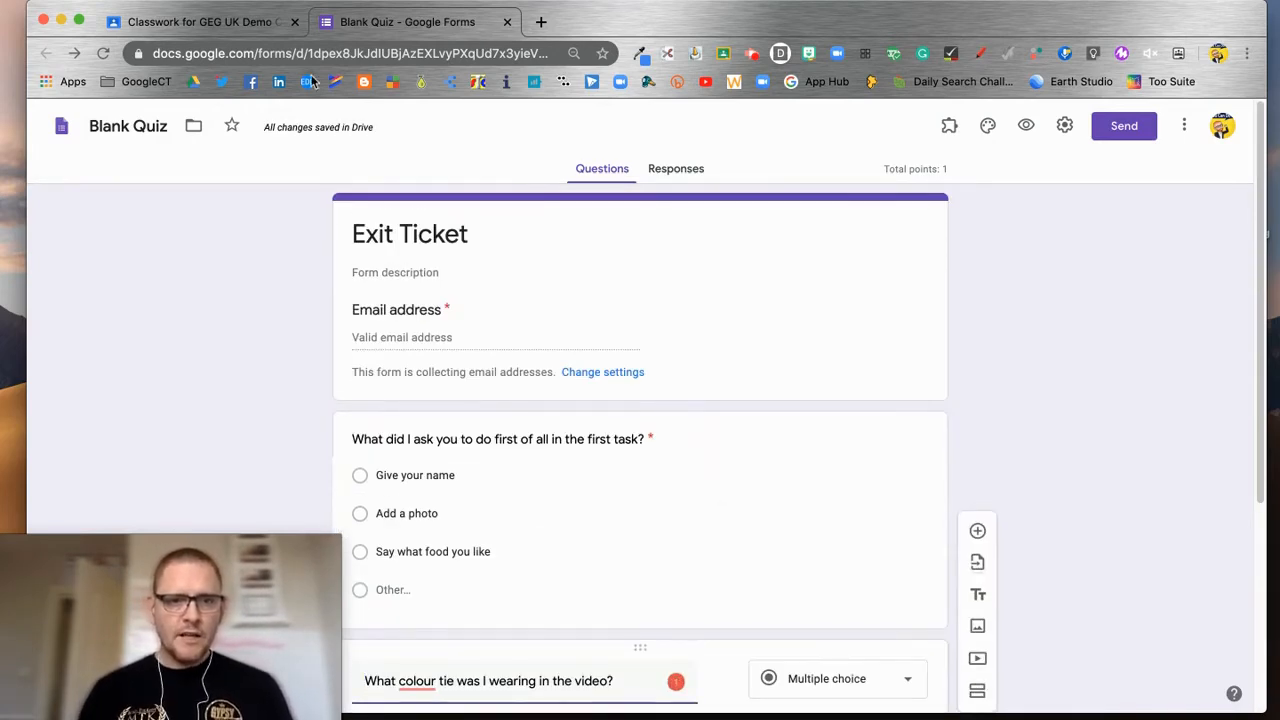
left_click(118, 130)
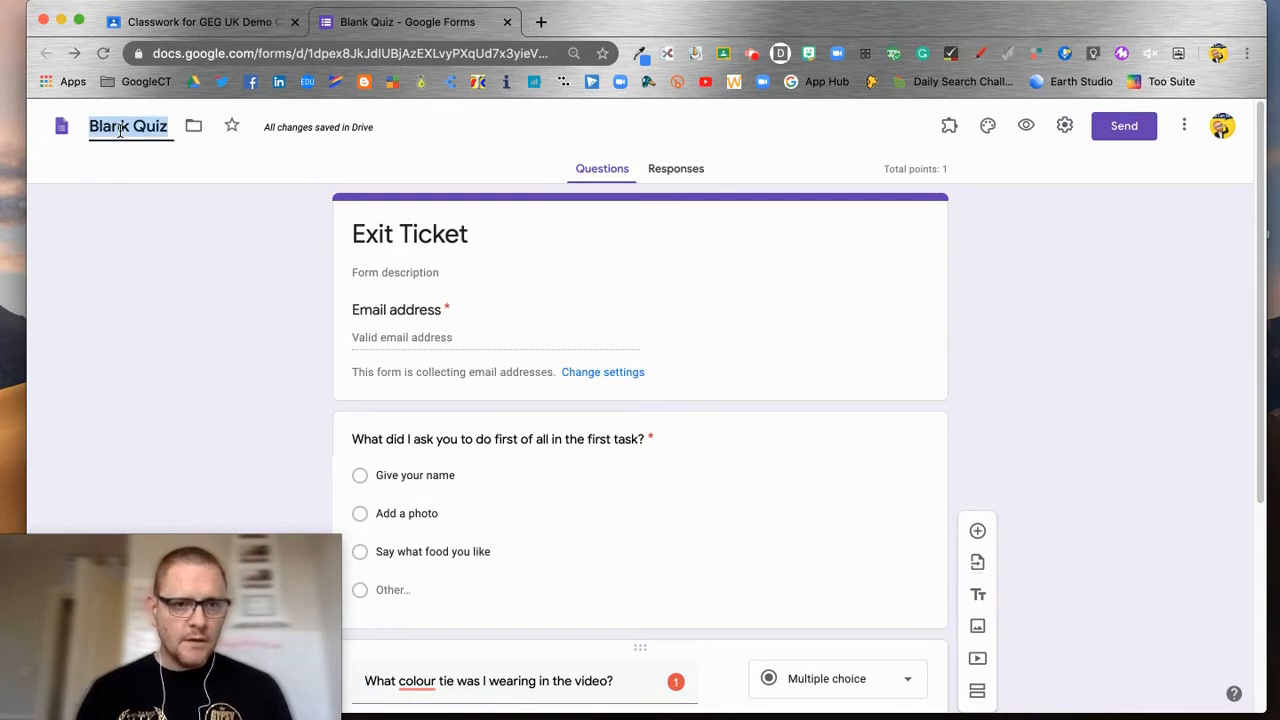
type("Exit Ticket")
left_click(183, 263)
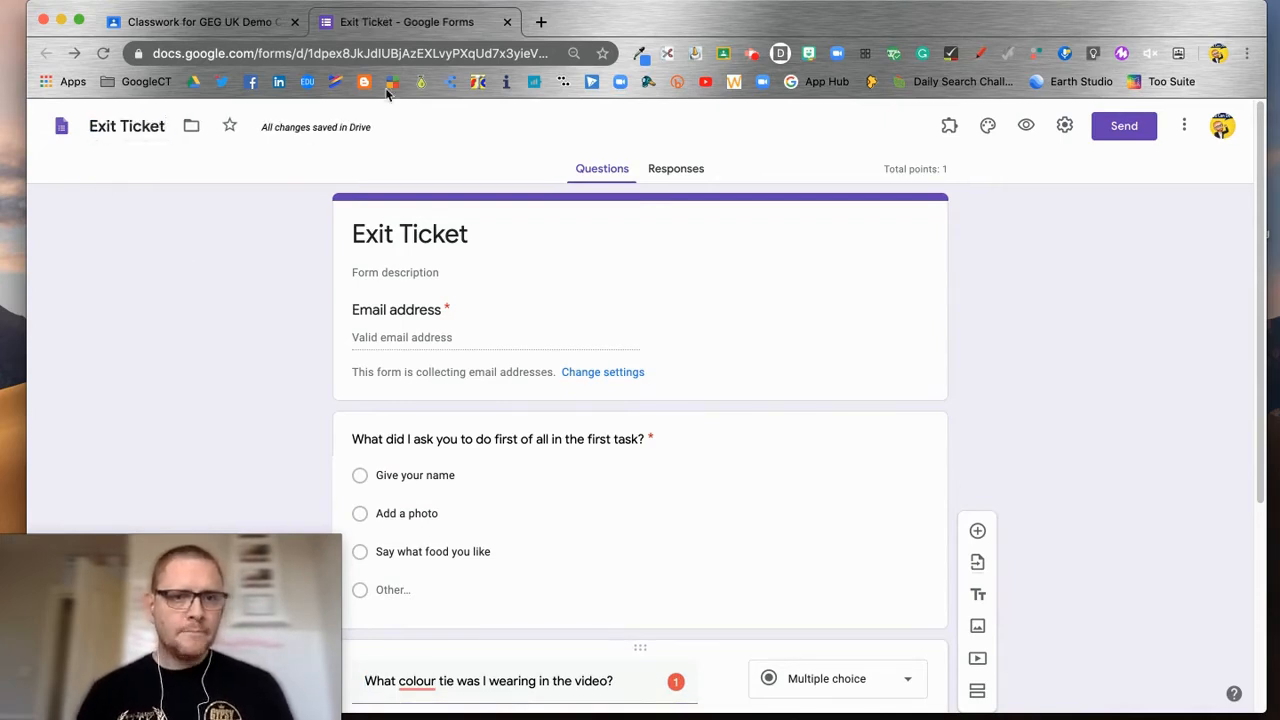
left_click(507, 22)
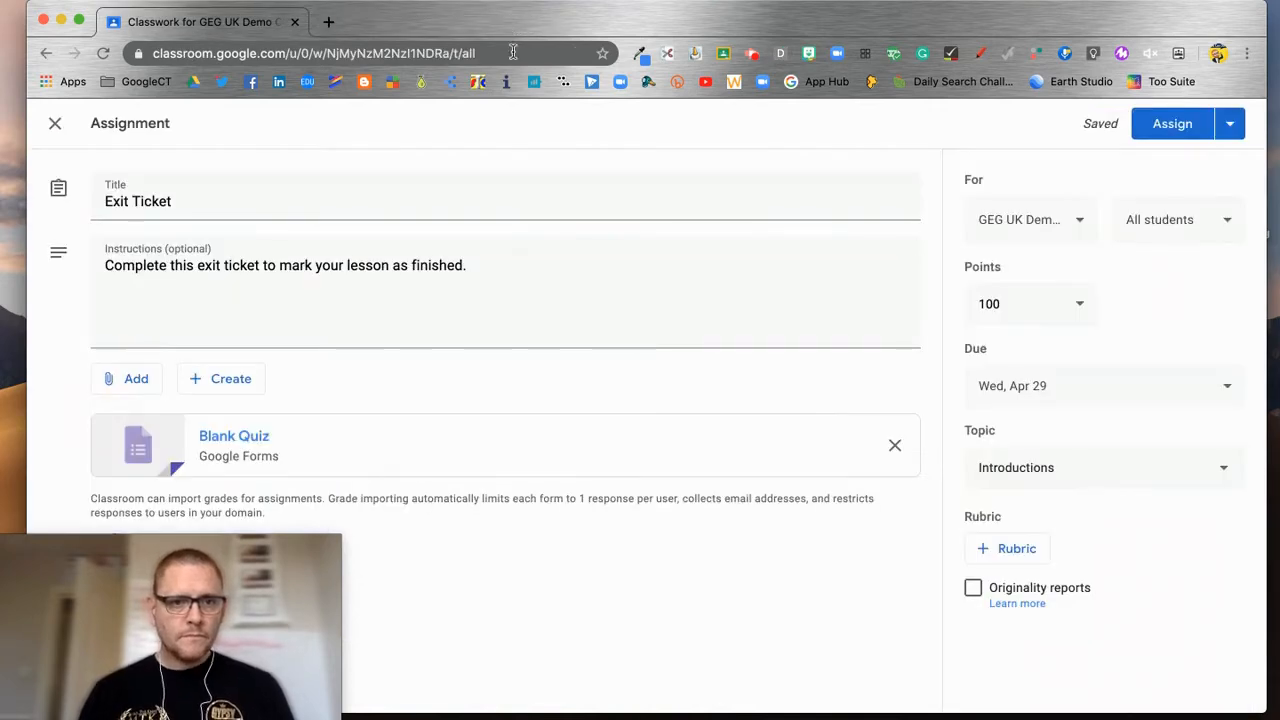
Step: Check the attached Exit Ticket form, then assign it under Introductions, due Apr 29
left_click(268, 446)
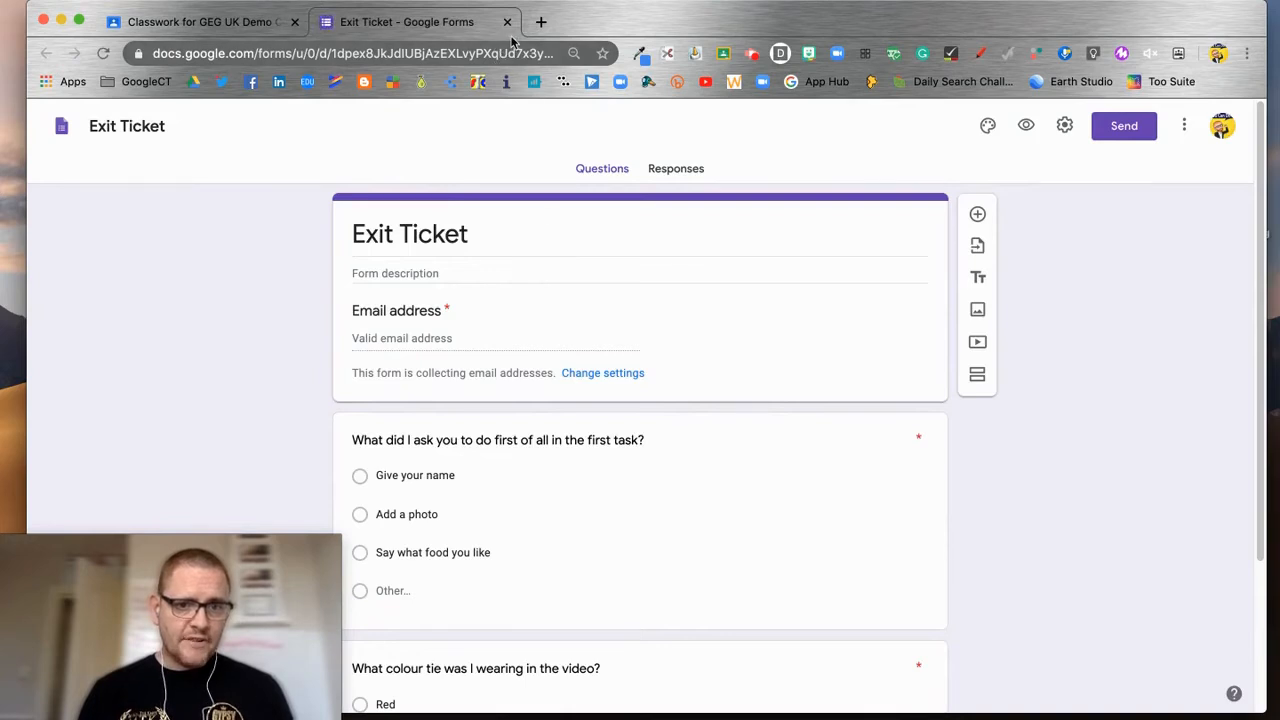
left_click(507, 22)
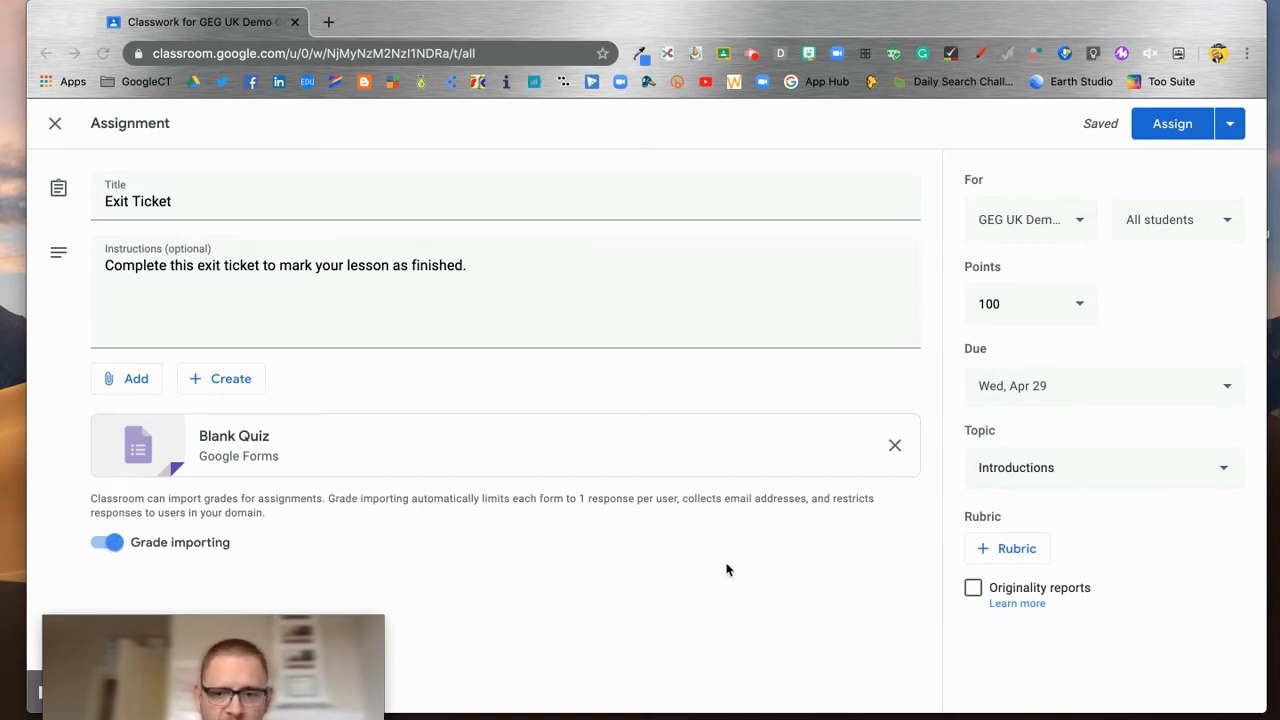
left_click(1174, 124)
left_click(1174, 124)
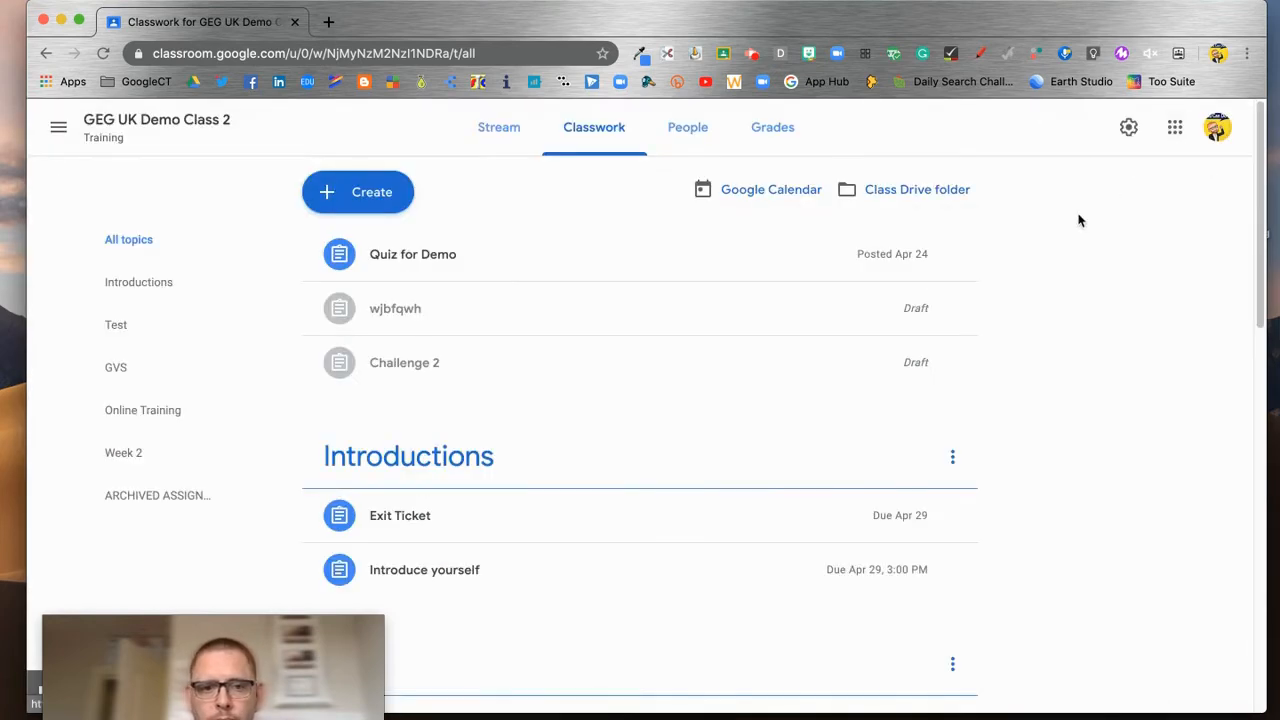
Step: Create a question post reading 'How are you feeling this week?' with its stray spaces removed
left_click(381, 194)
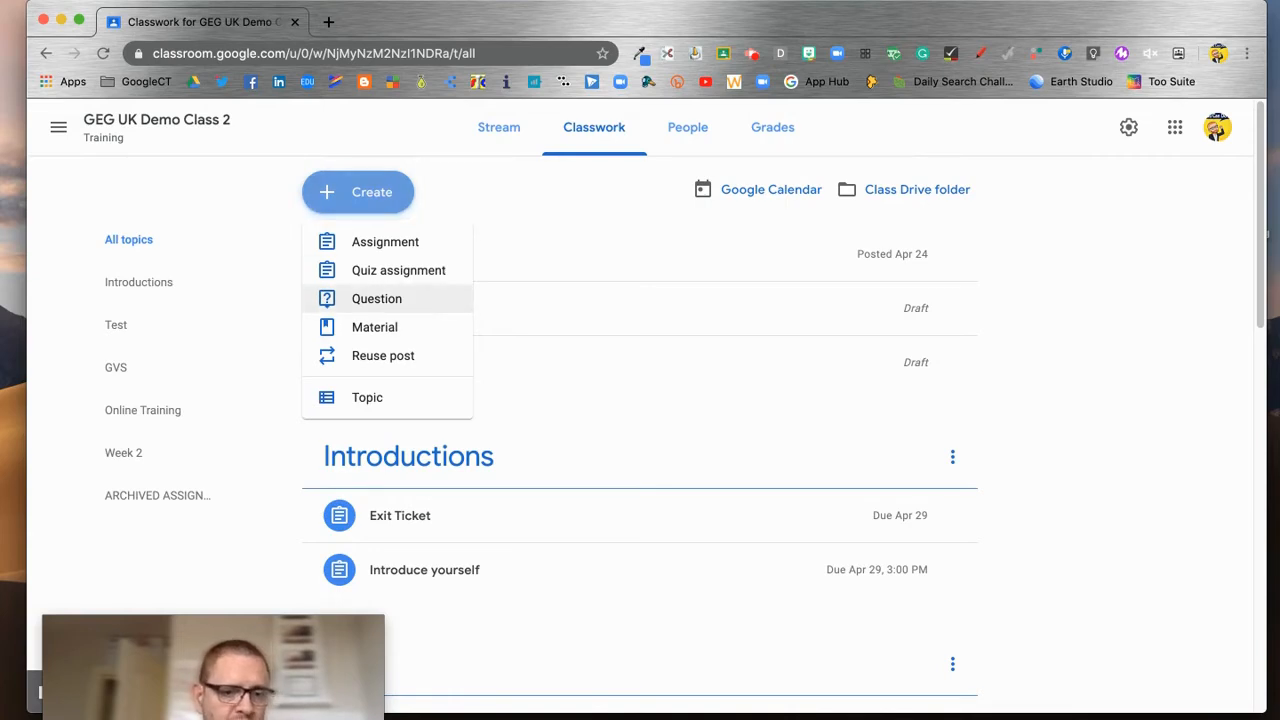
left_click(397, 305)
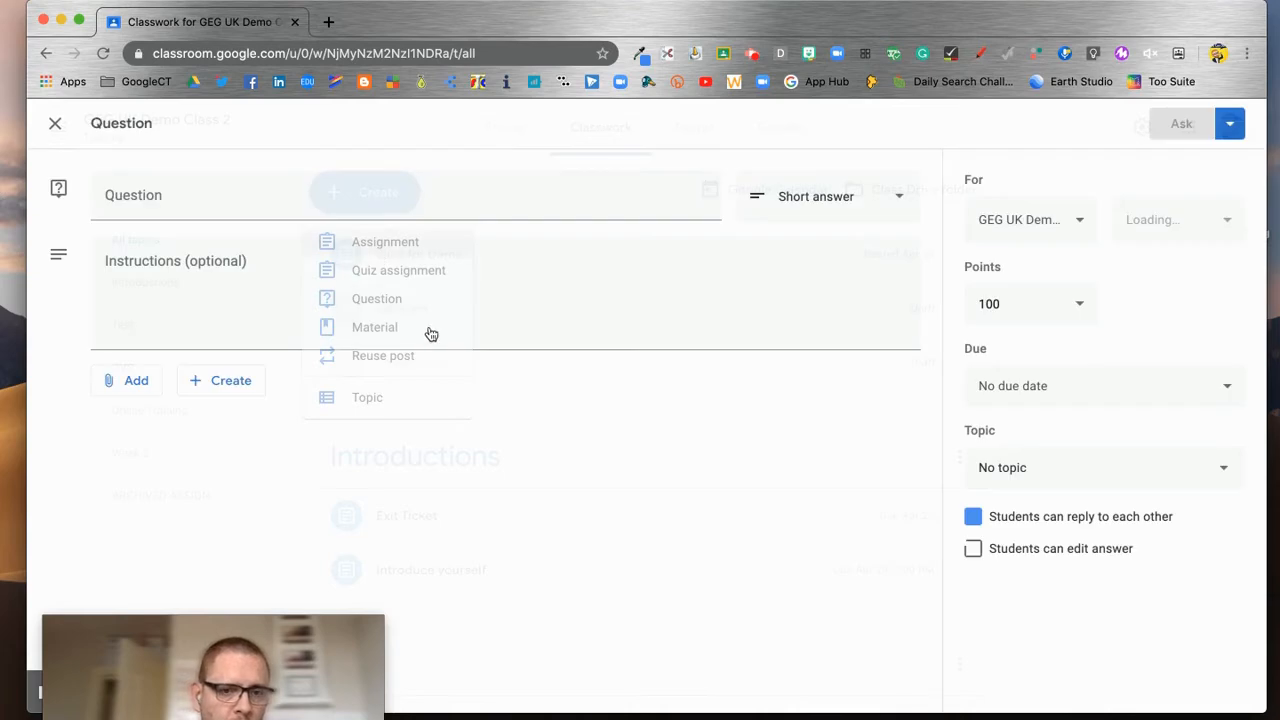
type("Ho")
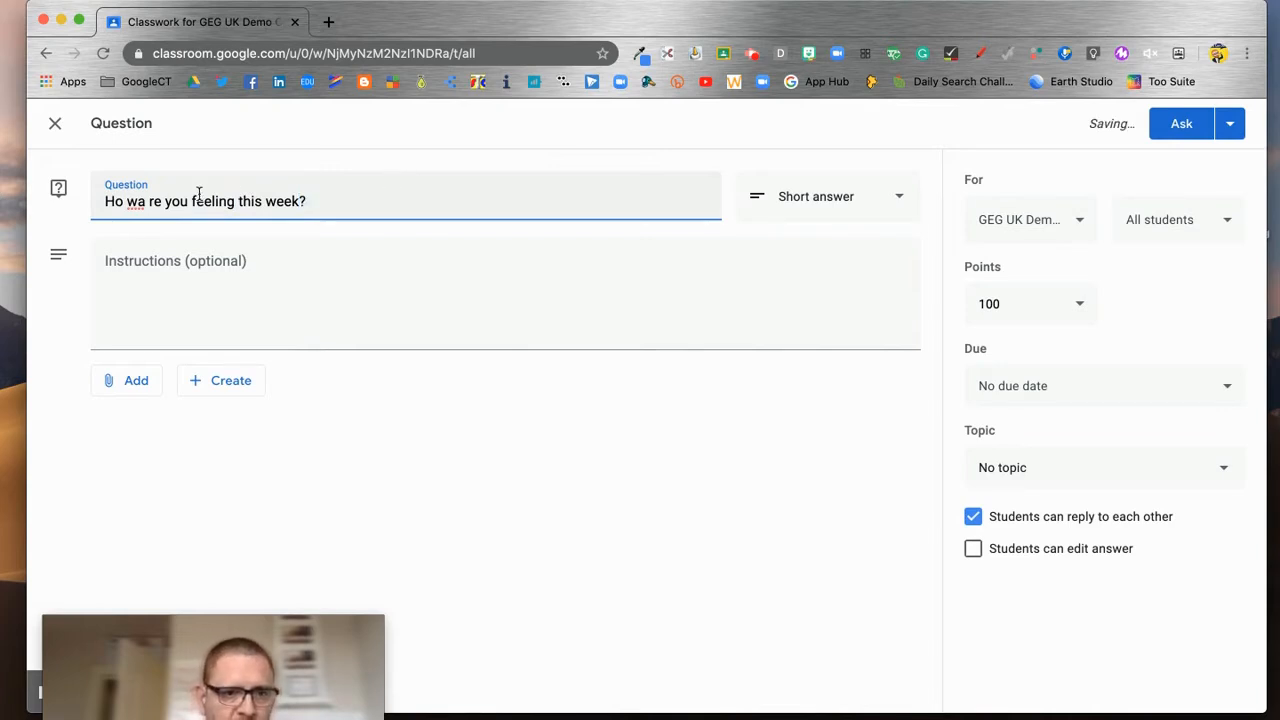
left_click(128, 203)
key("BackSpace")
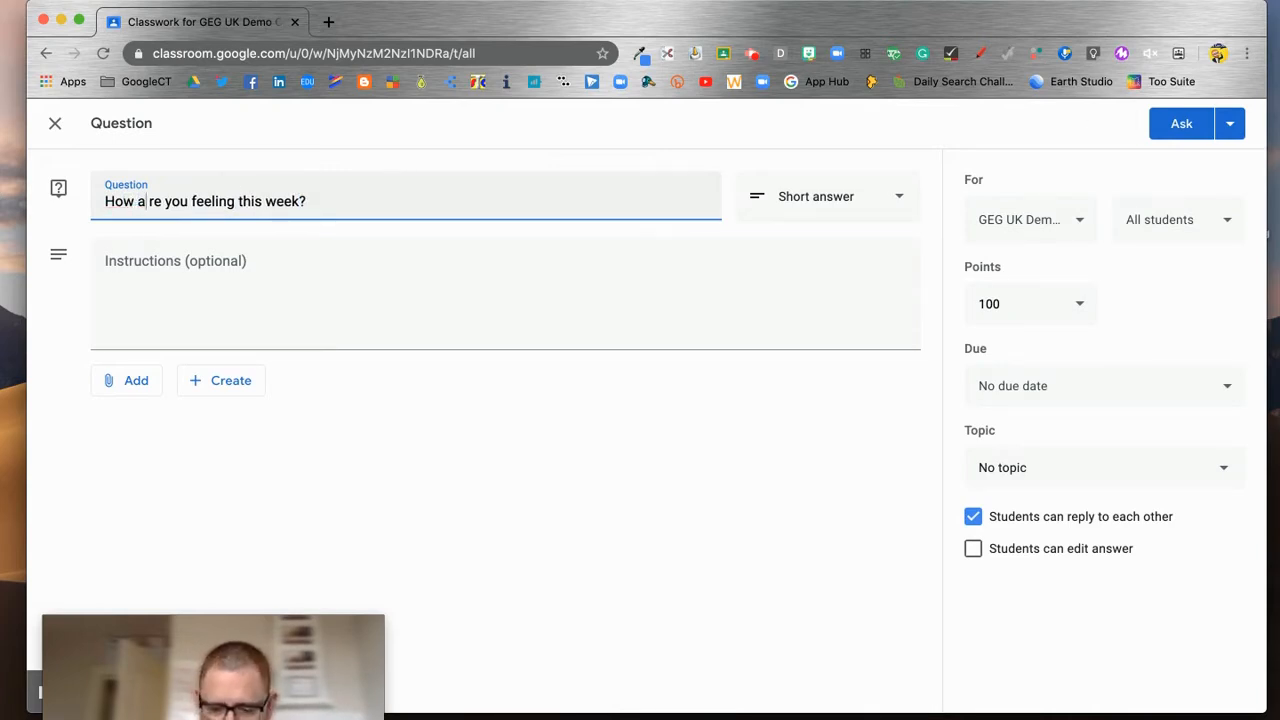
key("Delete")
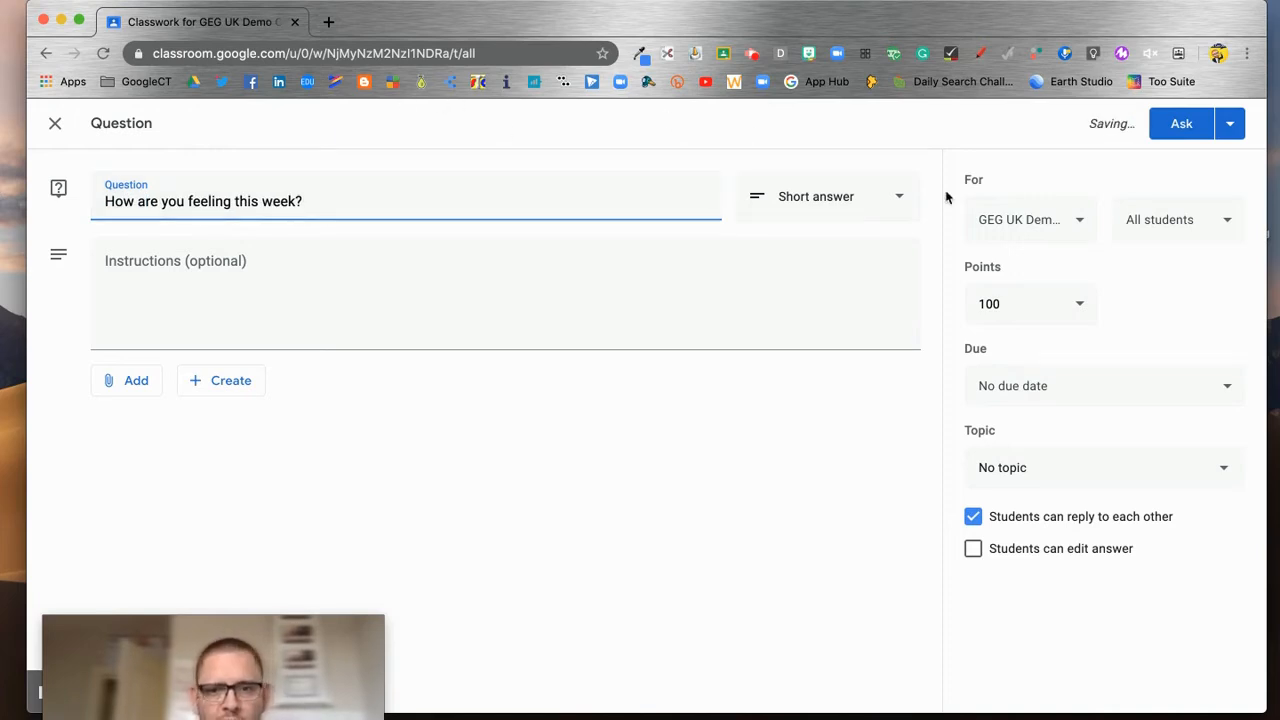
left_click(894, 204)
Step: Make it multiple choice with the options Great, Meh and Terrible
left_click(829, 243)
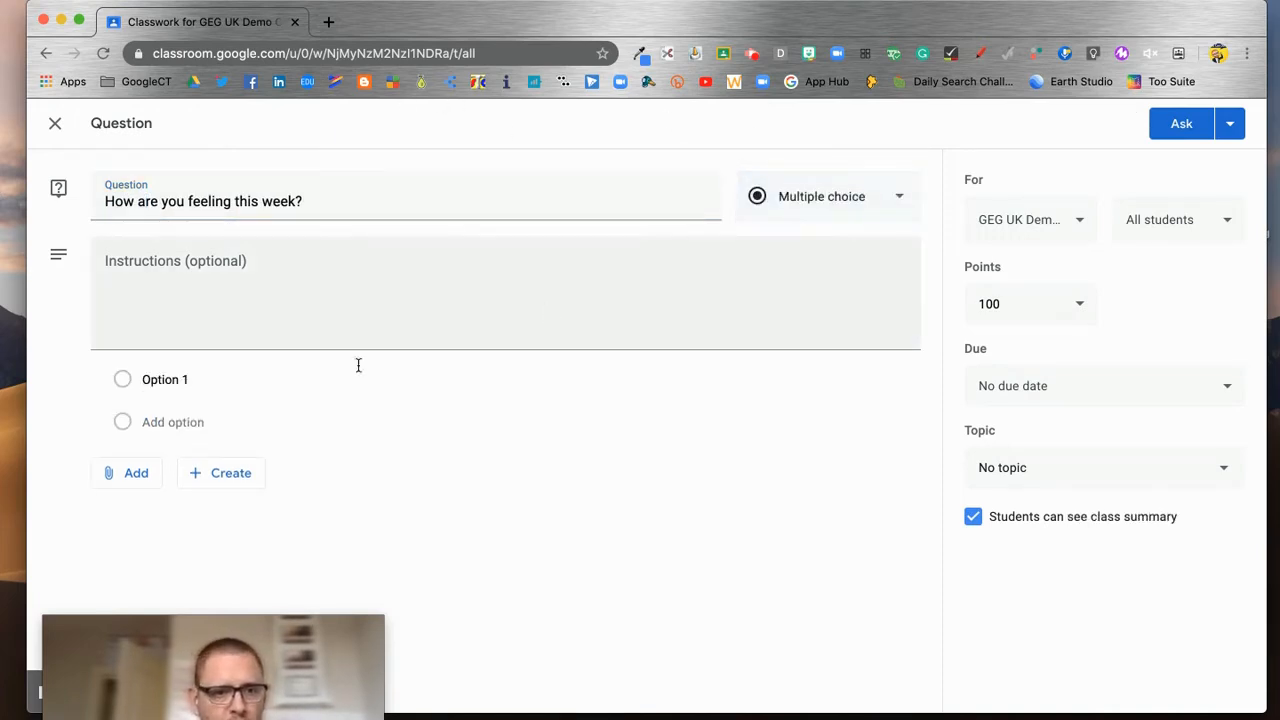
left_click(194, 380)
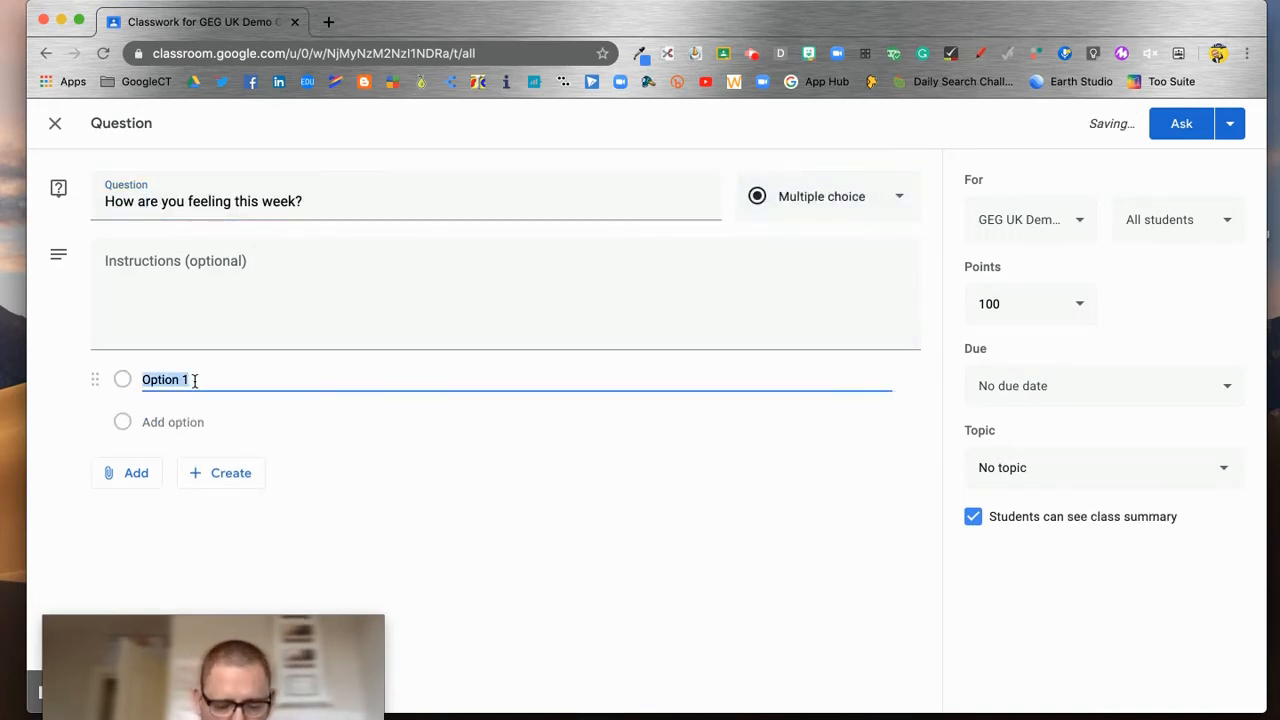
type("Great")
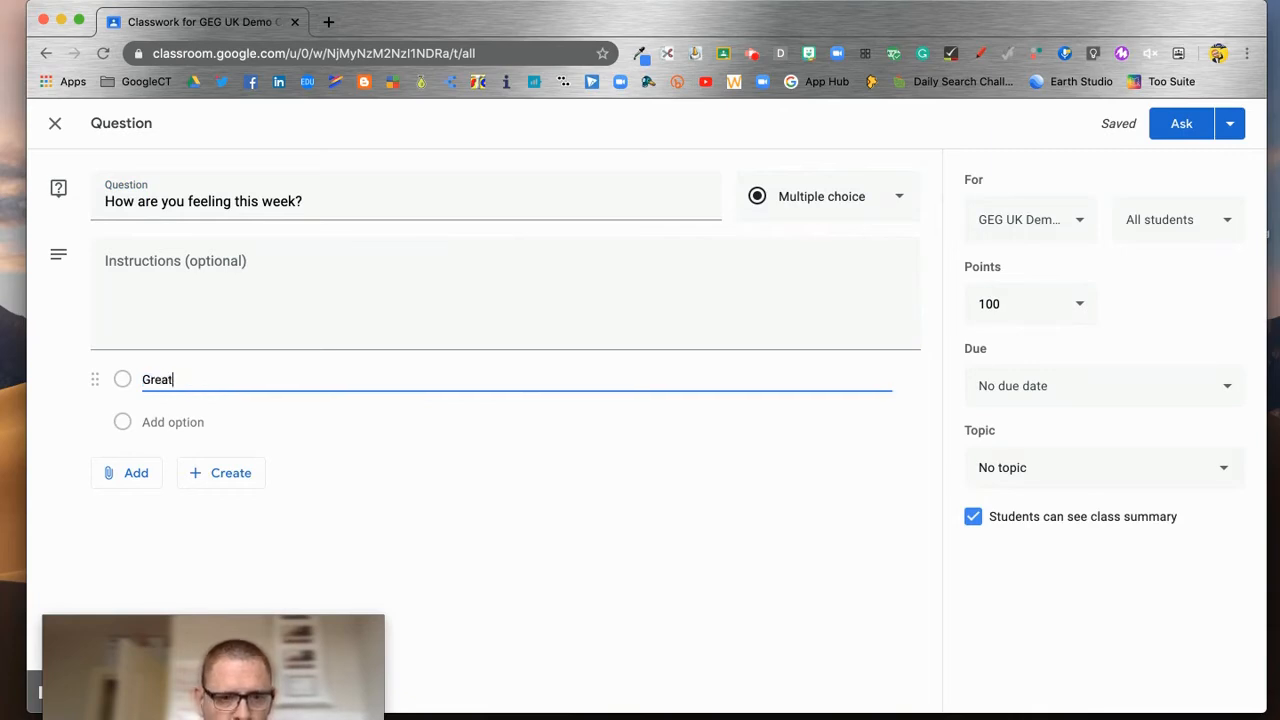
left_click(171, 423)
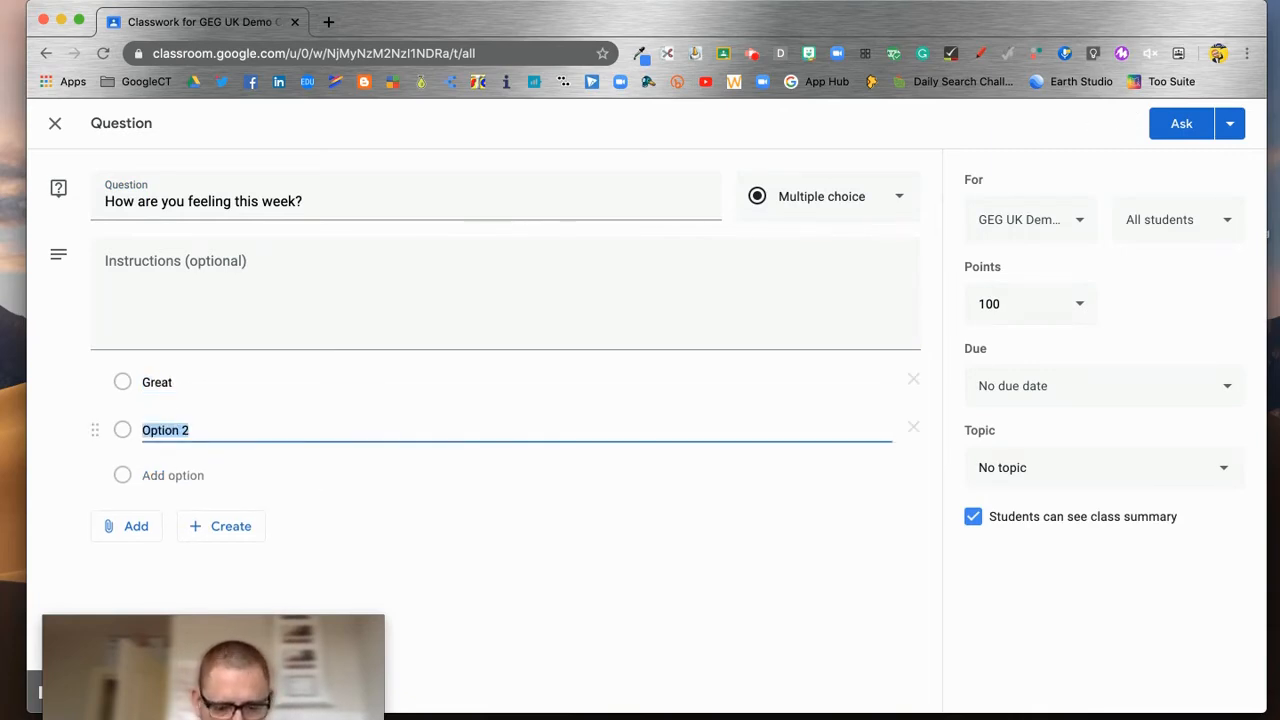
type("Meh")
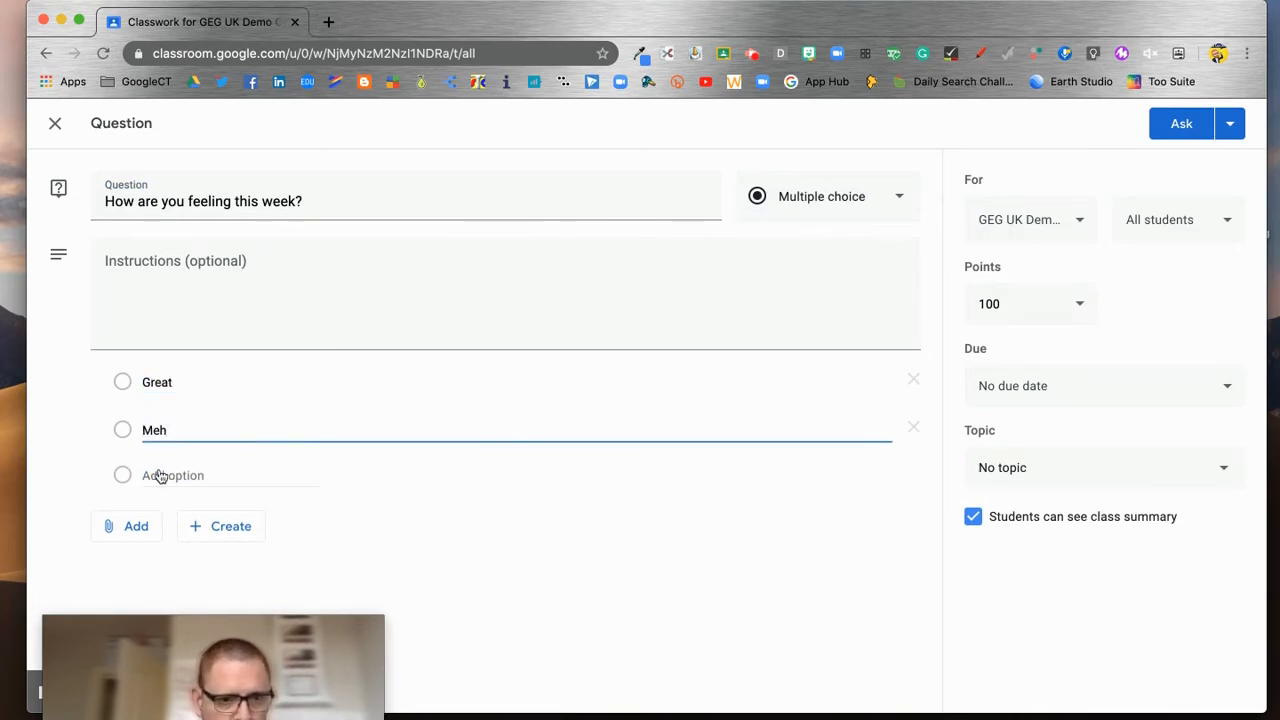
left_click(157, 476)
type("Terrible")
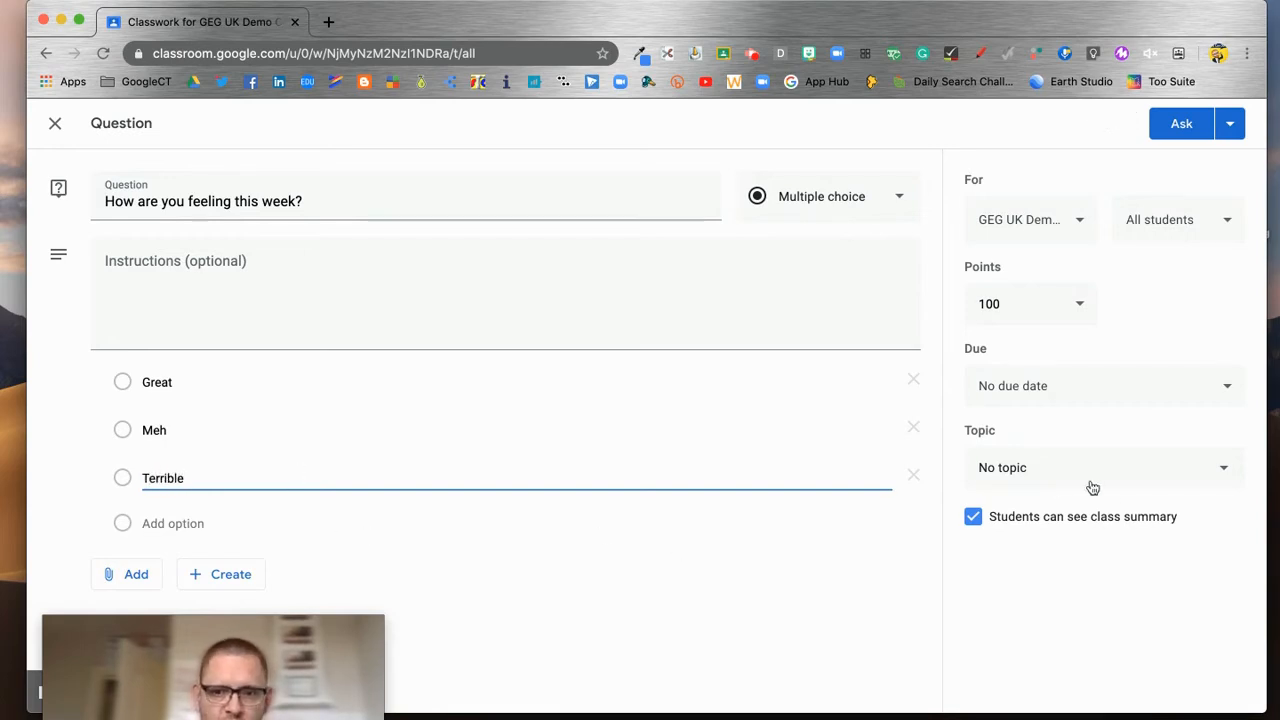
left_click(1214, 467)
Step: Give the question the Introductions topic, a Wed Apr 29 due date and 1 point, then Ask it
left_click(1042, 536)
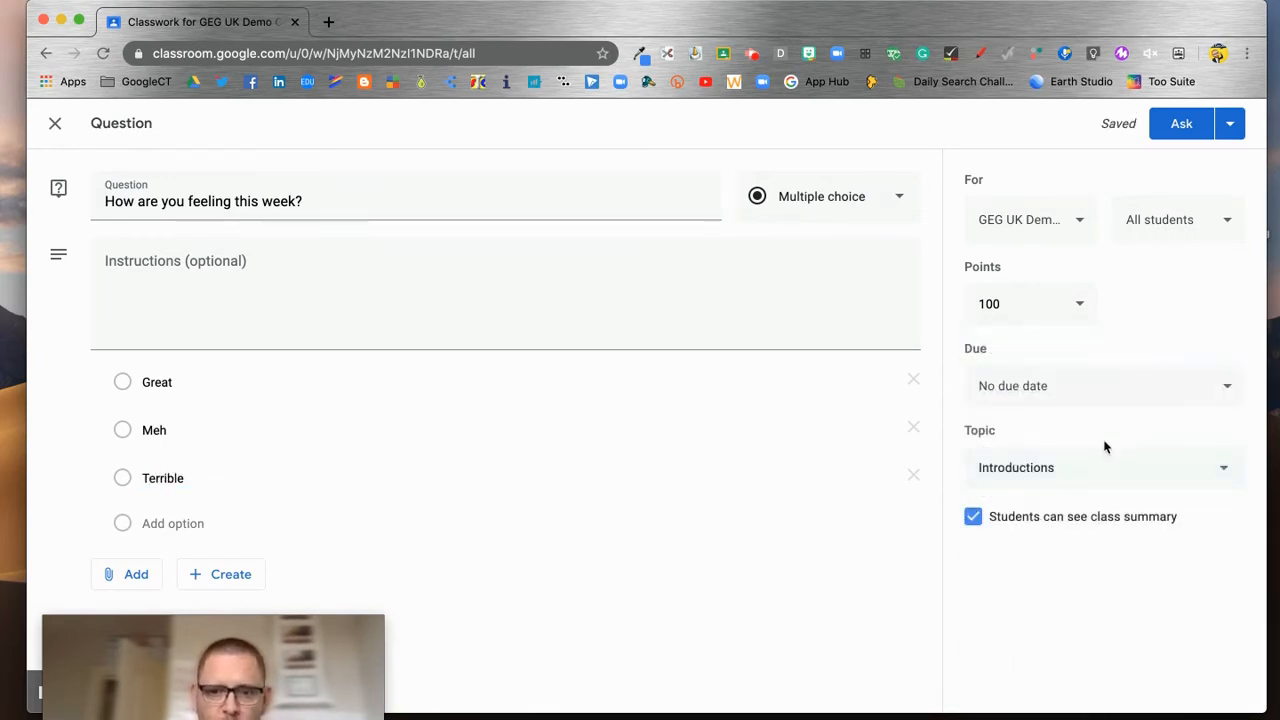
left_click(1210, 388)
left_click(1138, 449)
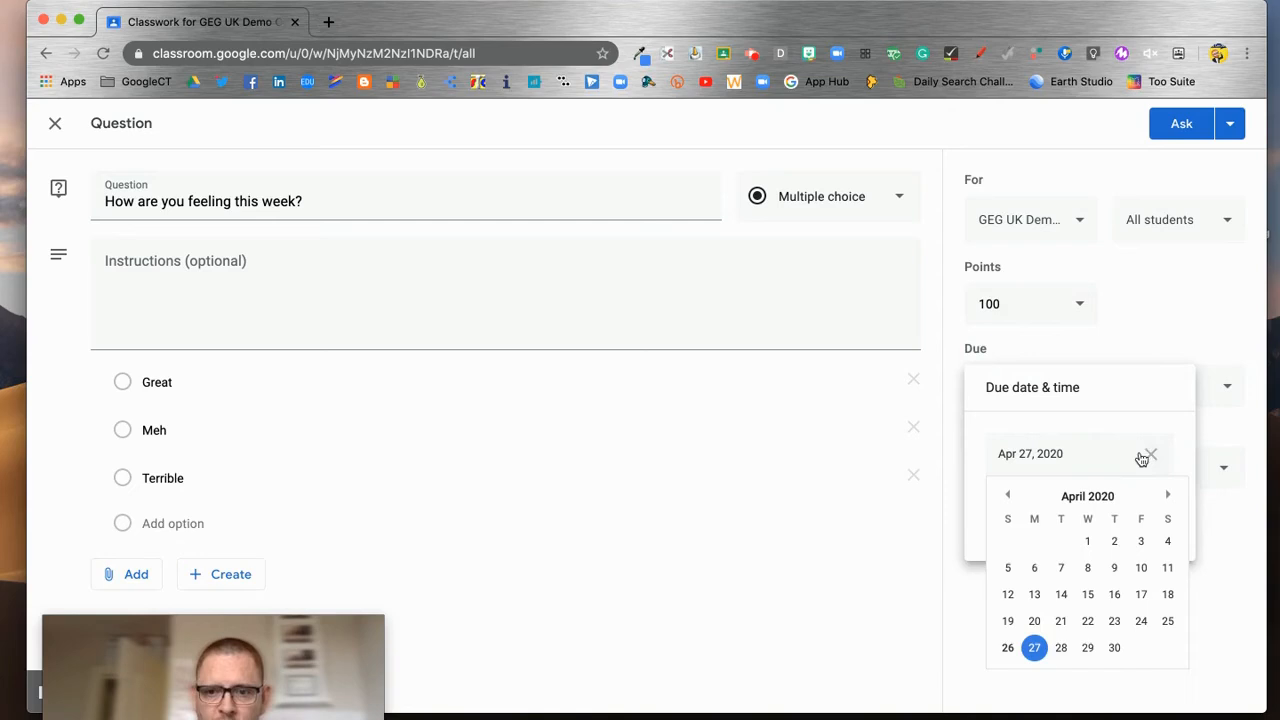
left_click(1090, 650)
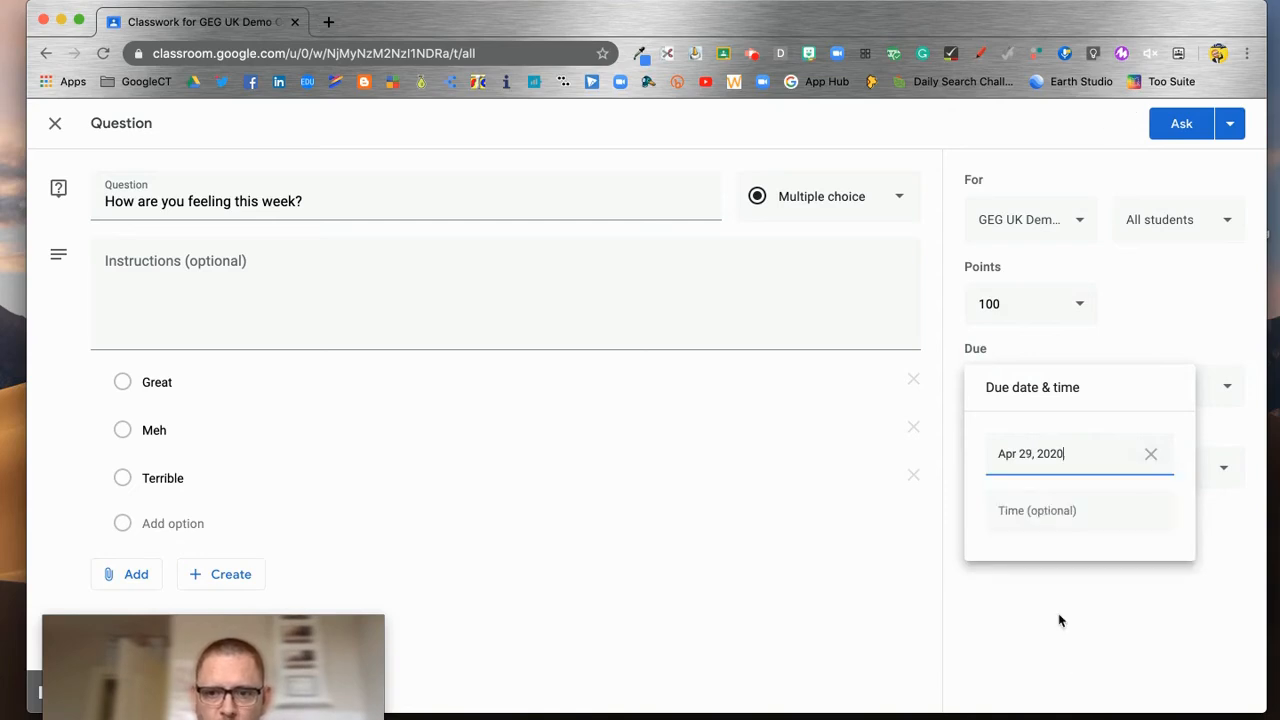
left_click(1023, 307)
key("BackSpace")
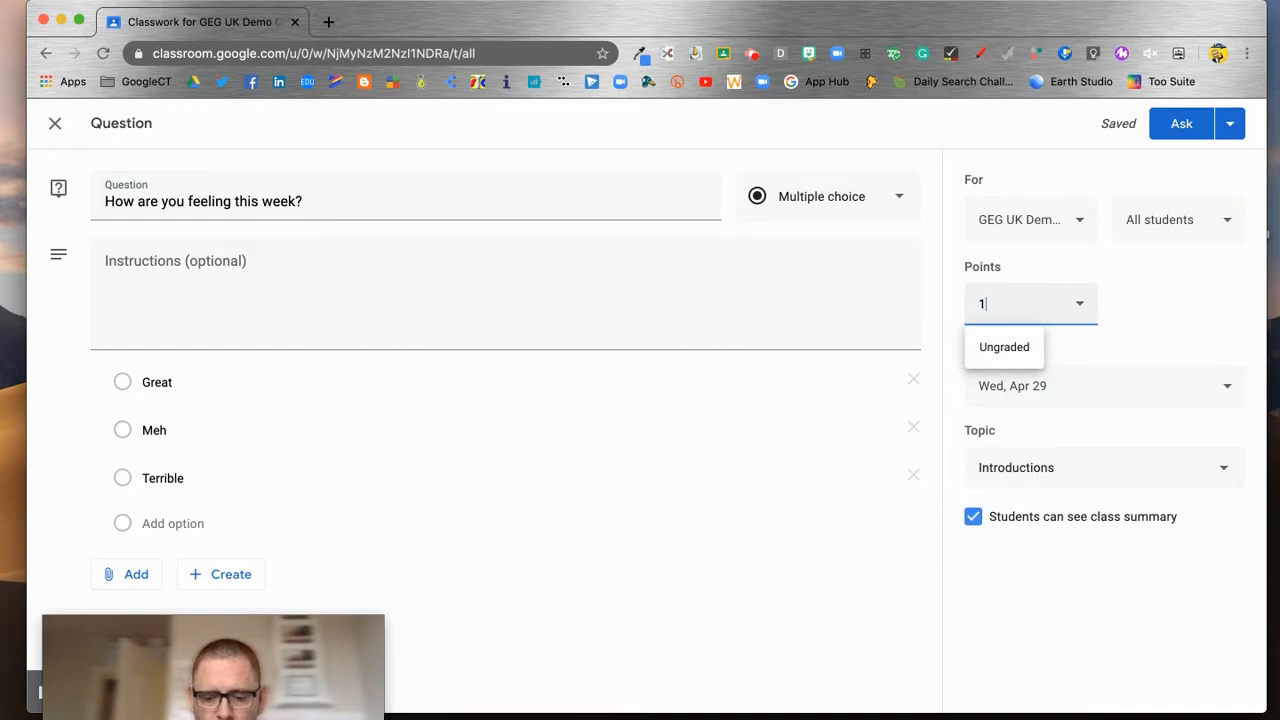
left_click(1222, 278)
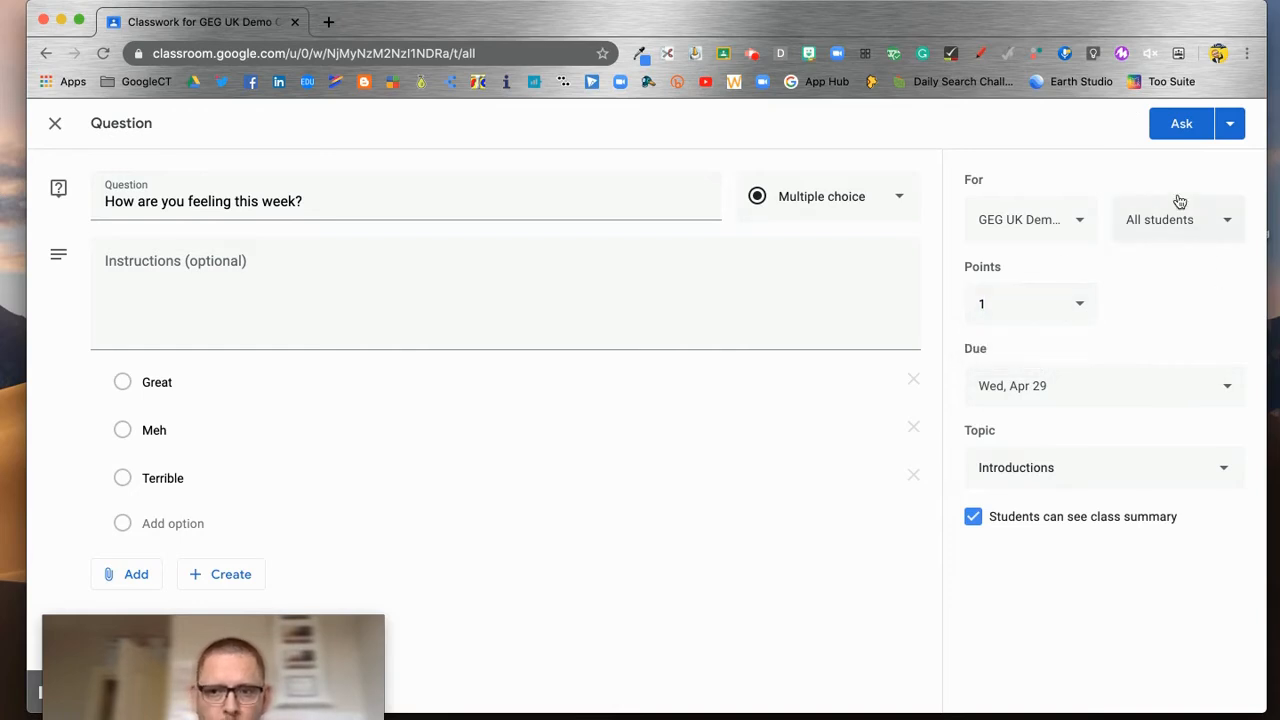
left_click(1196, 122)
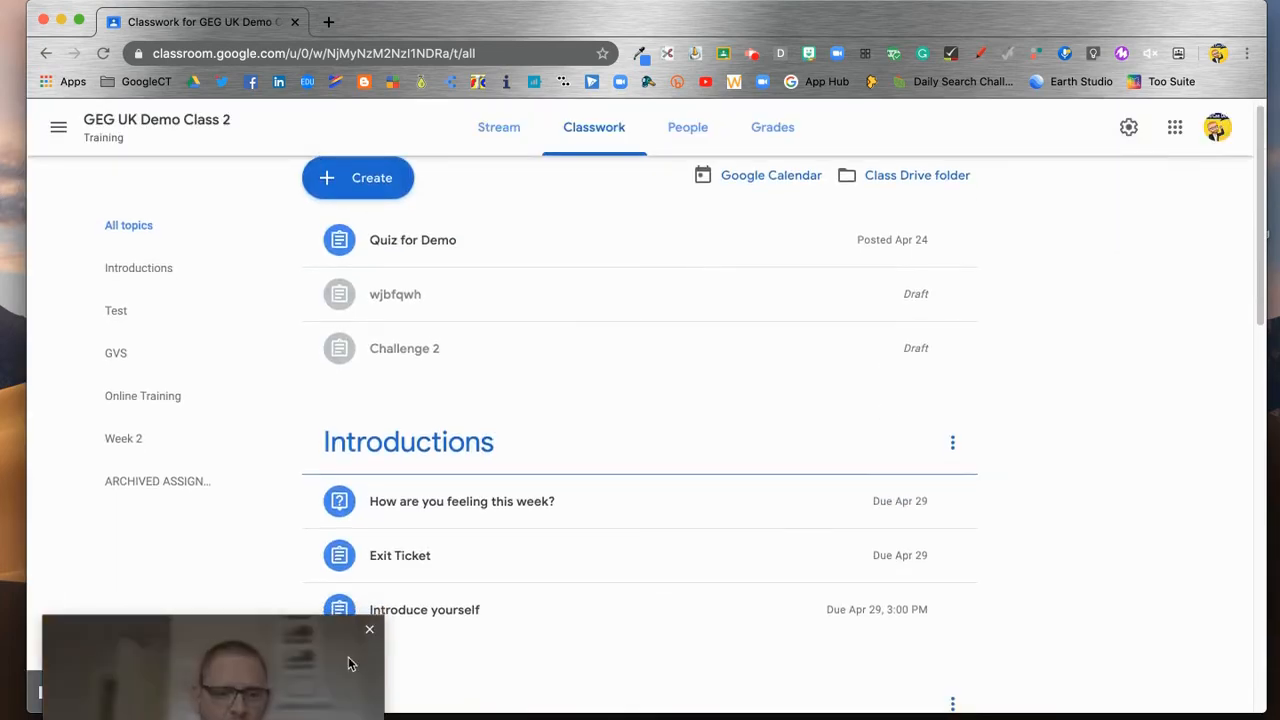
left_click_drag(350, 668, 315, 668)
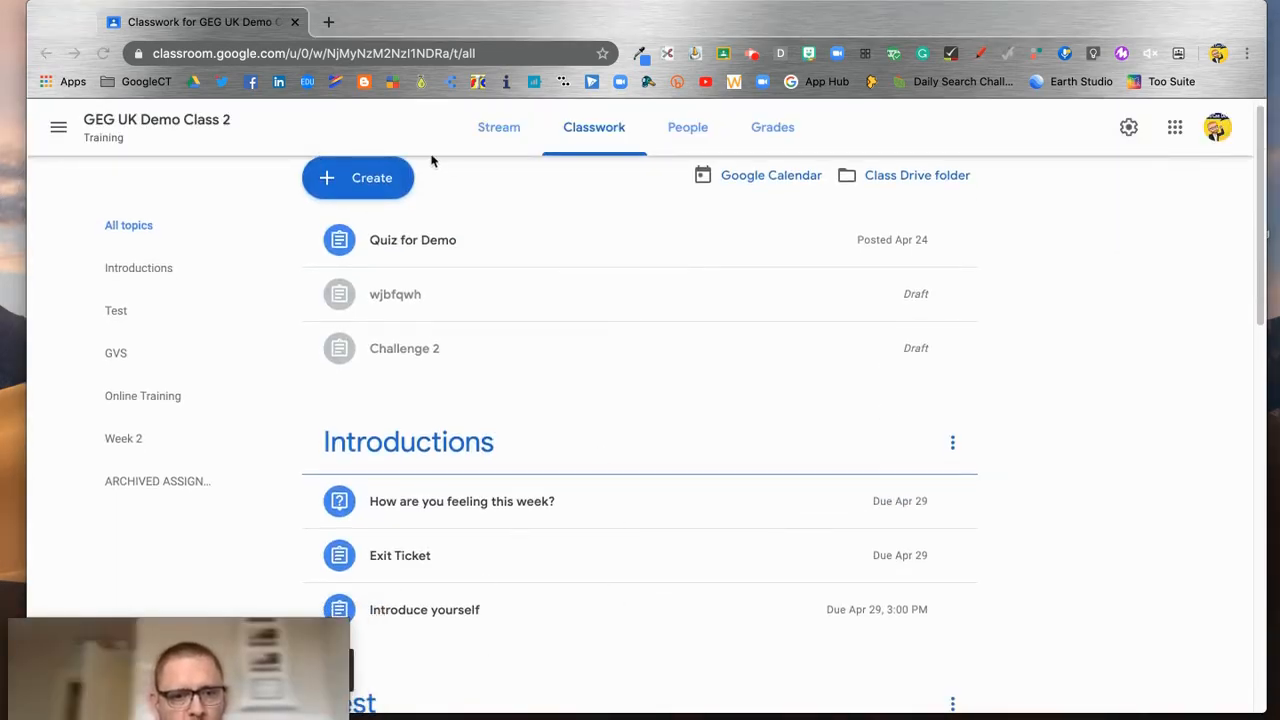
left_click(368, 182)
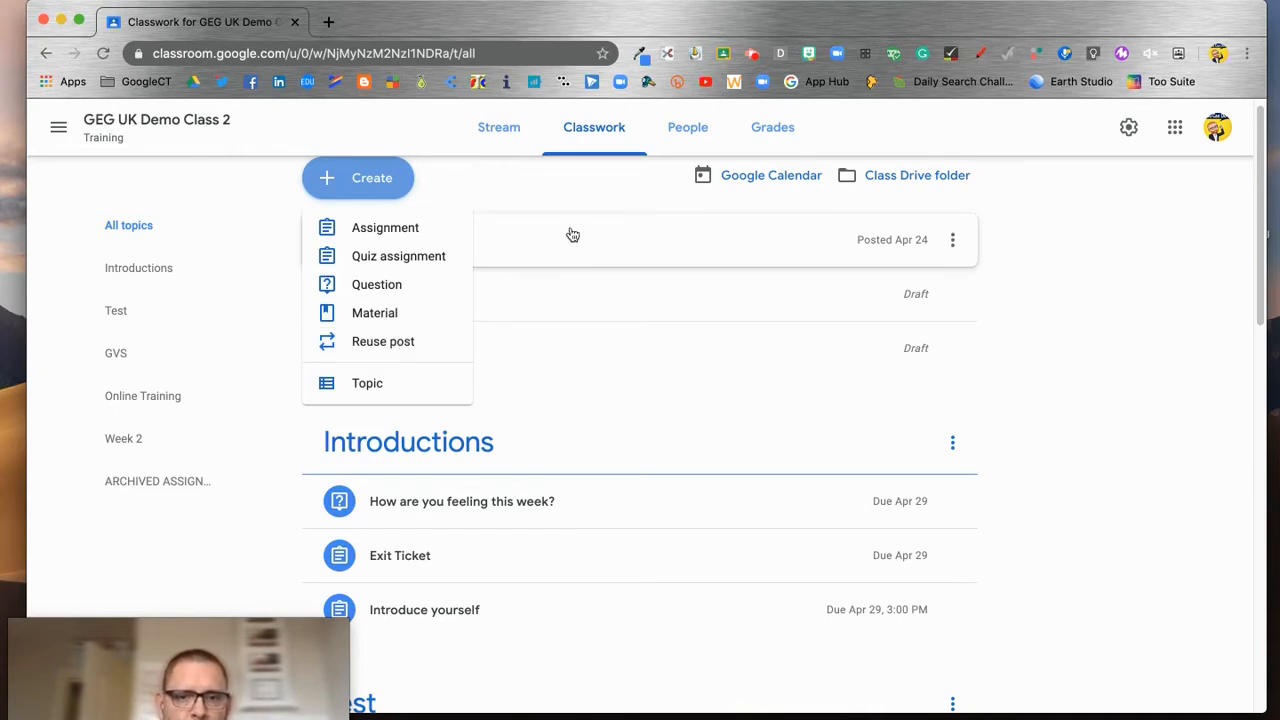
left_click(588, 196)
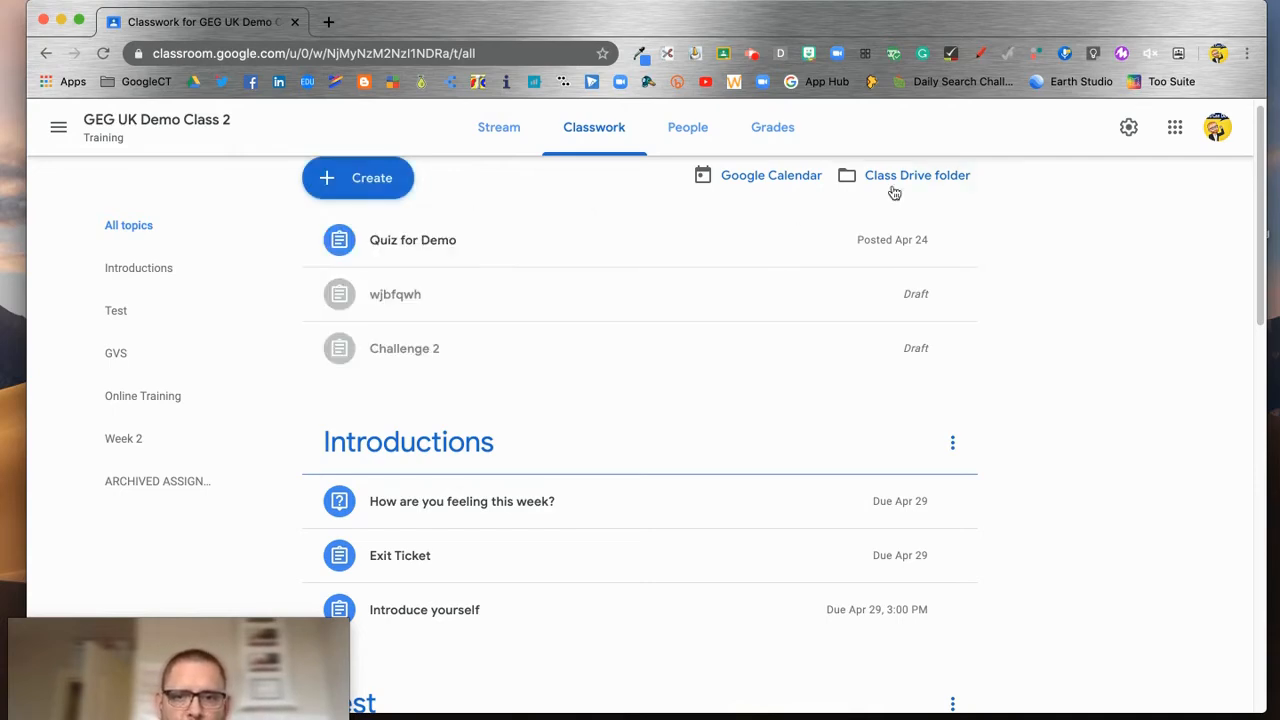
Step: Switch to the class Stream and scroll through the banner and posts
left_click(509, 129)
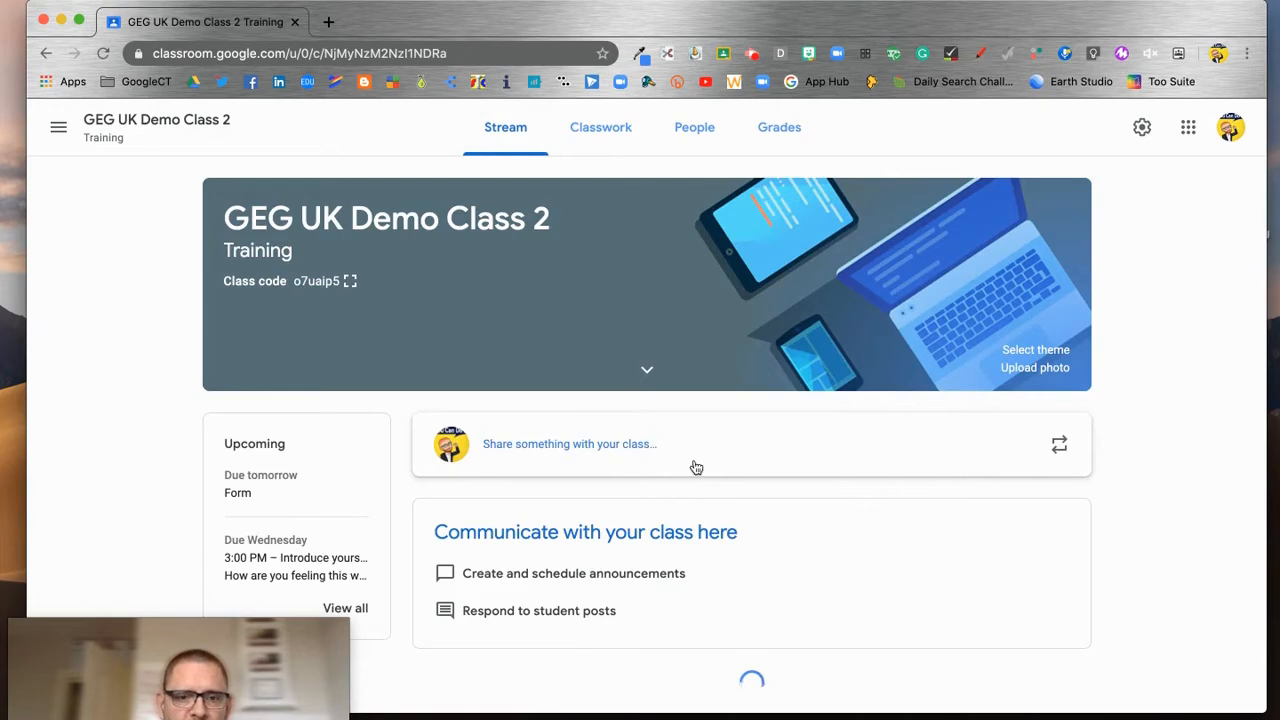
scroll(631, 449, "down", 4)
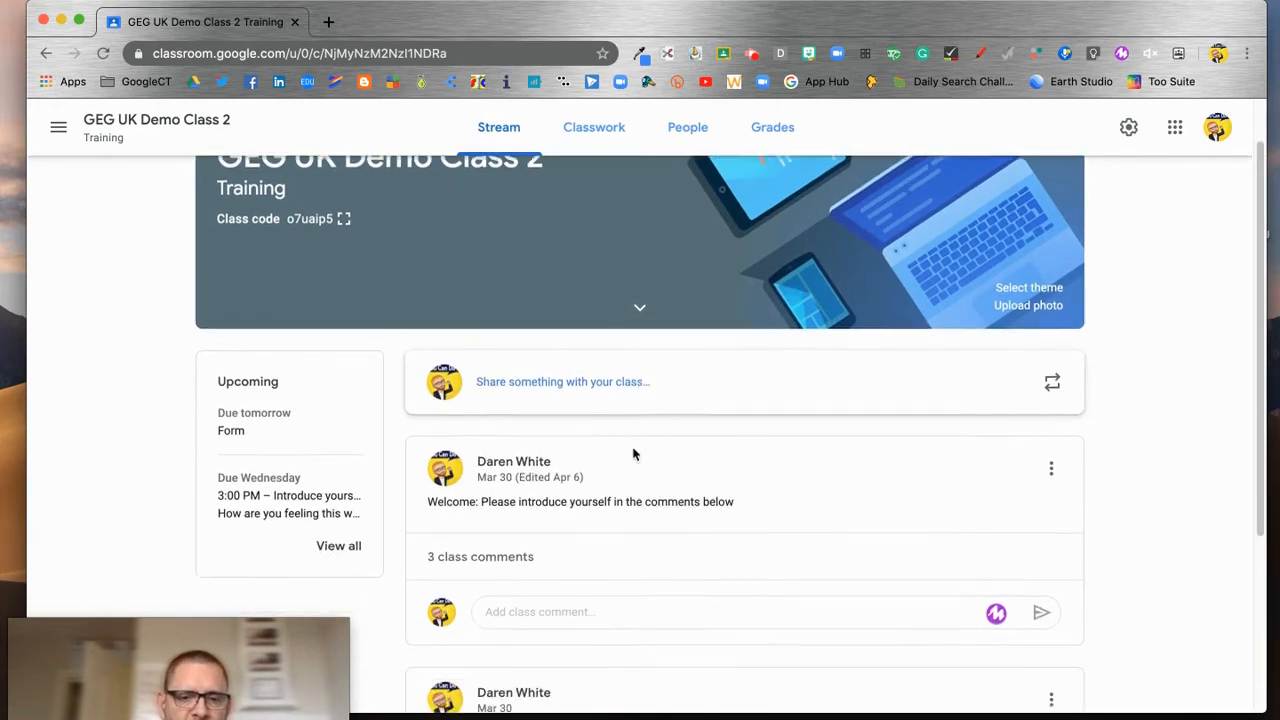
scroll(660, 560, "up", 4)
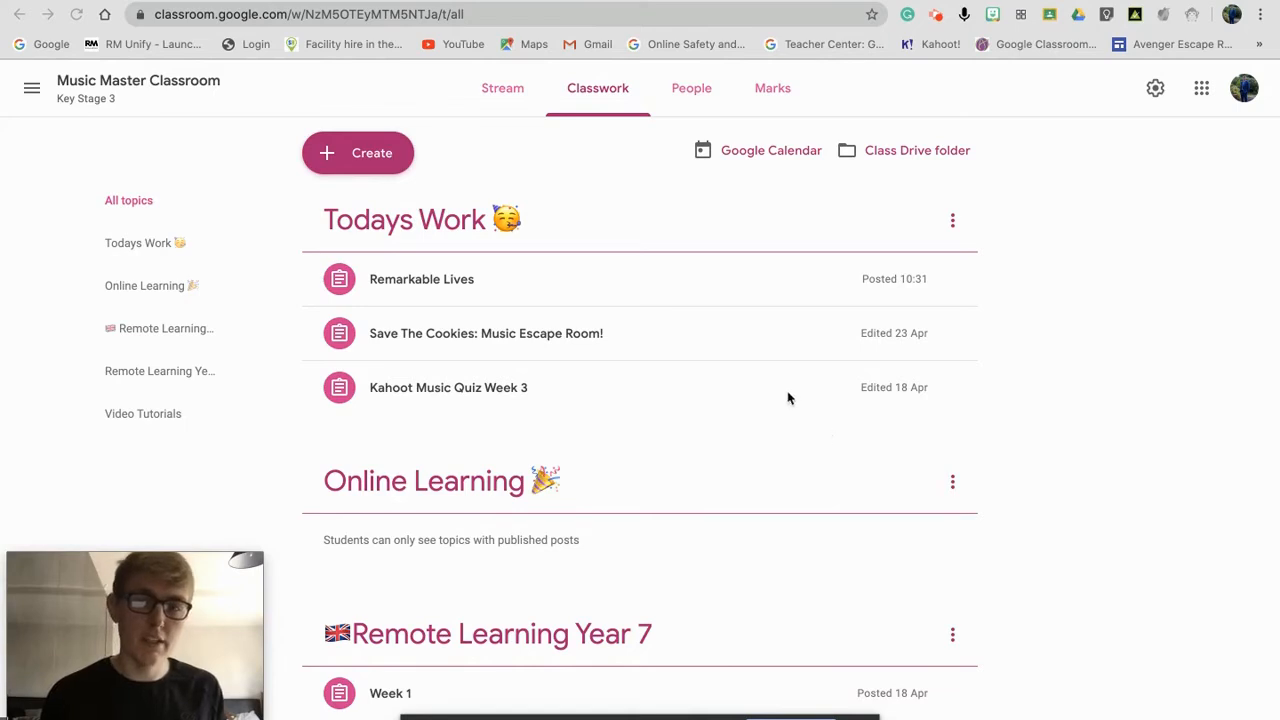
Step: Expand the Remarkable Lives post to see its 0 handed in and 2 assigned counts
left_click(511, 281)
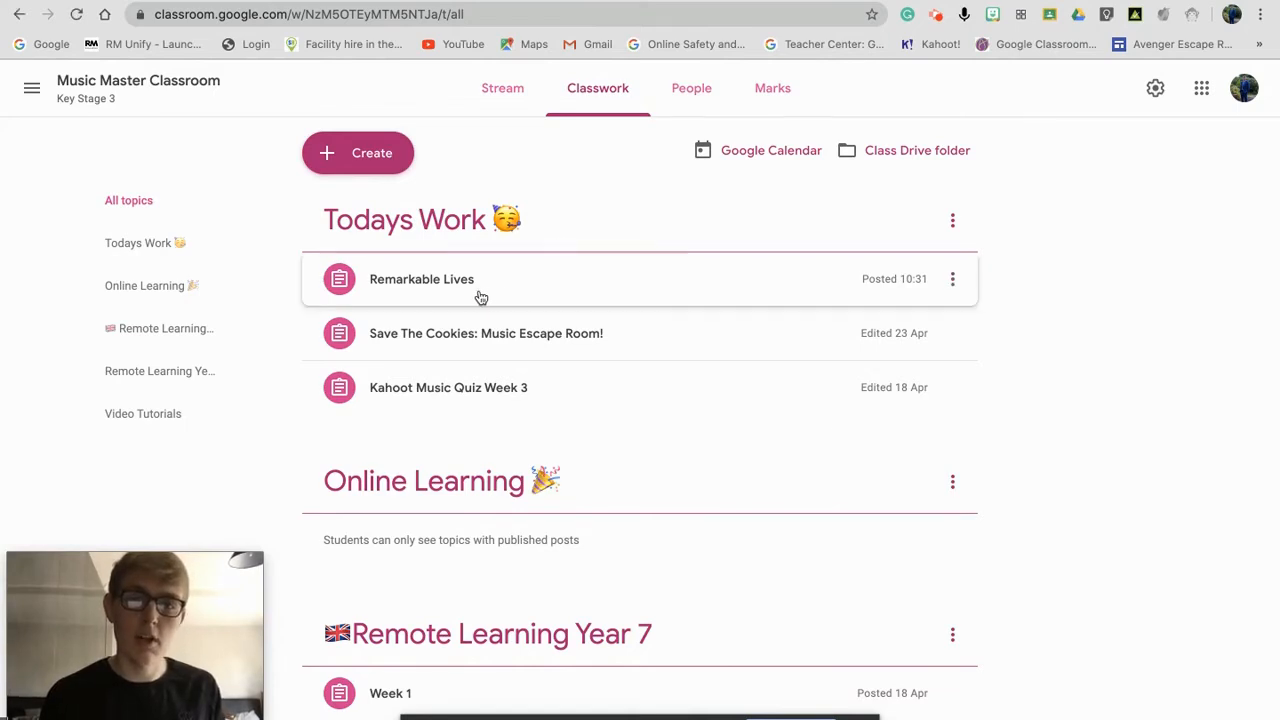
left_click(476, 293)
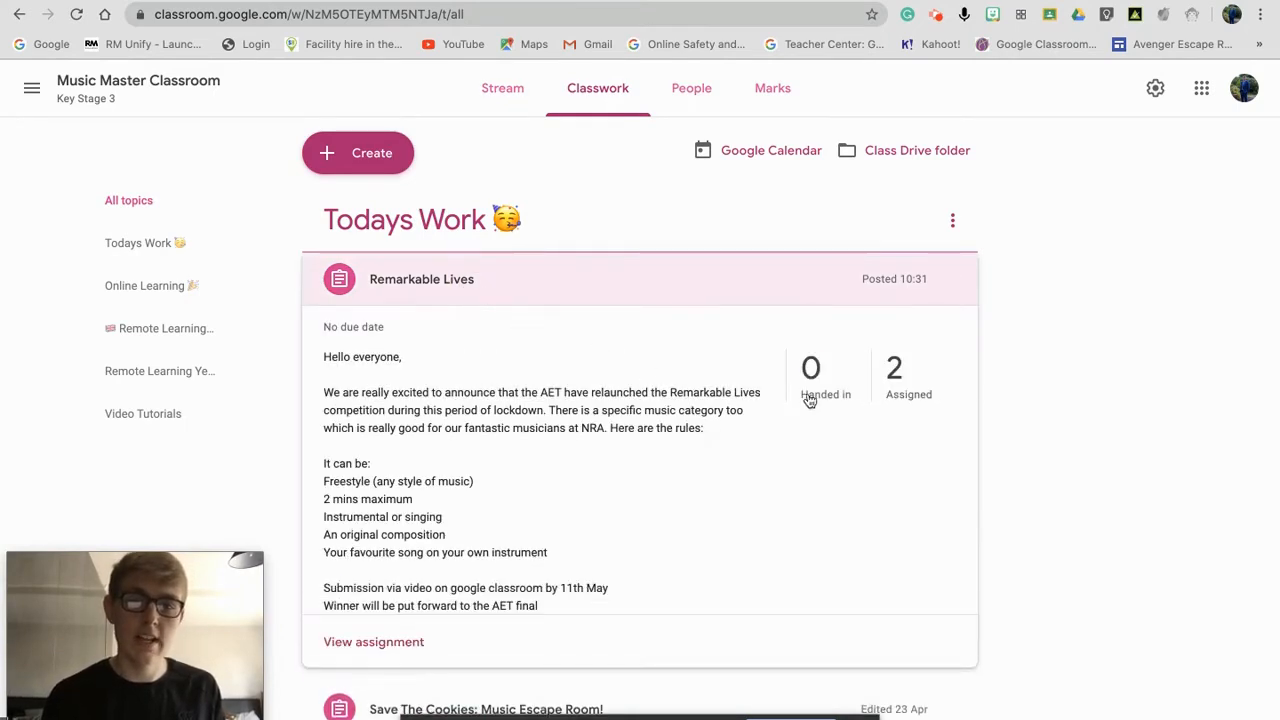
right_click(1011, 413)
left_click(1012, 400)
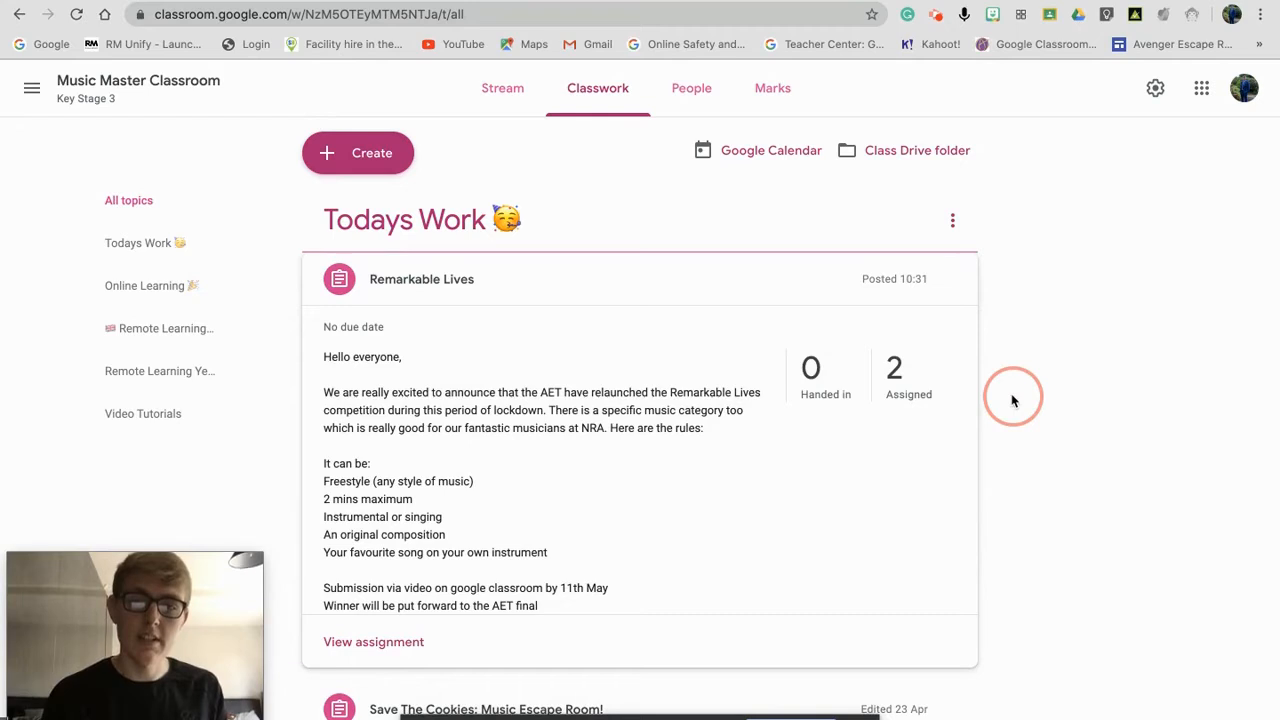
scroll(1011, 400, "down", 2)
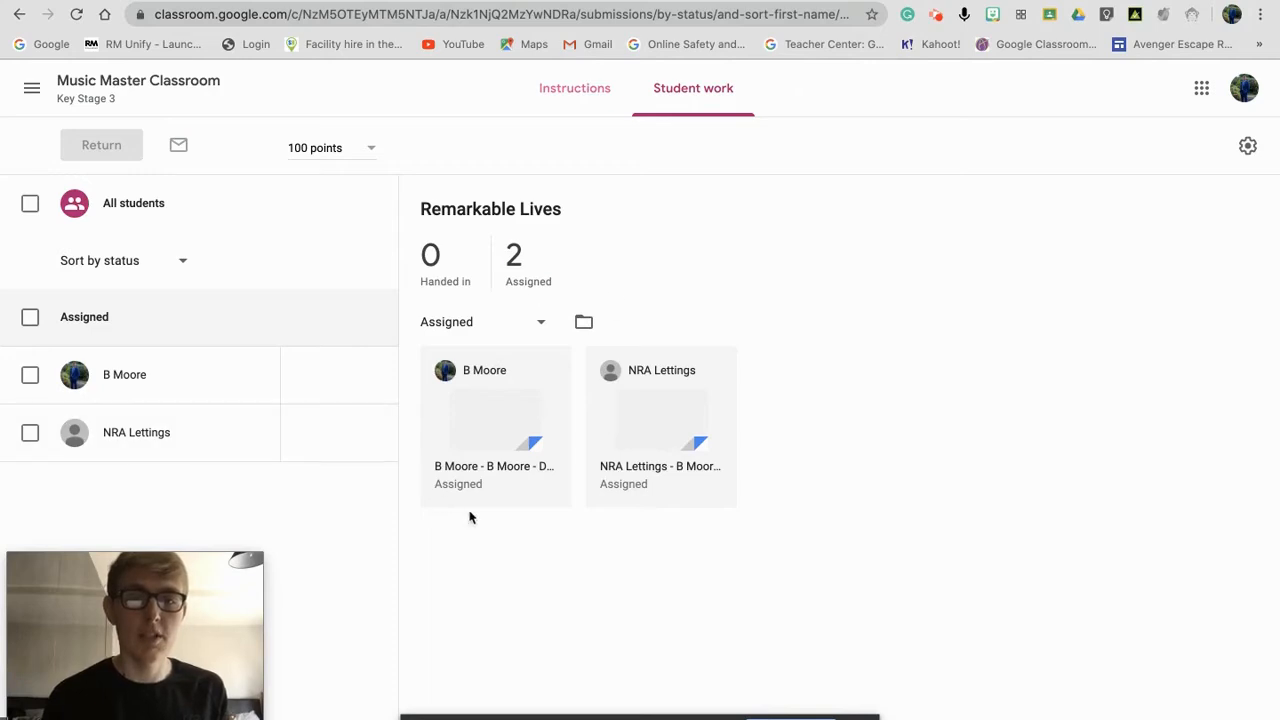
Step: Post the private comment 'Please complete this work' on the first student's Remarkable Lives submission
left_click(499, 440)
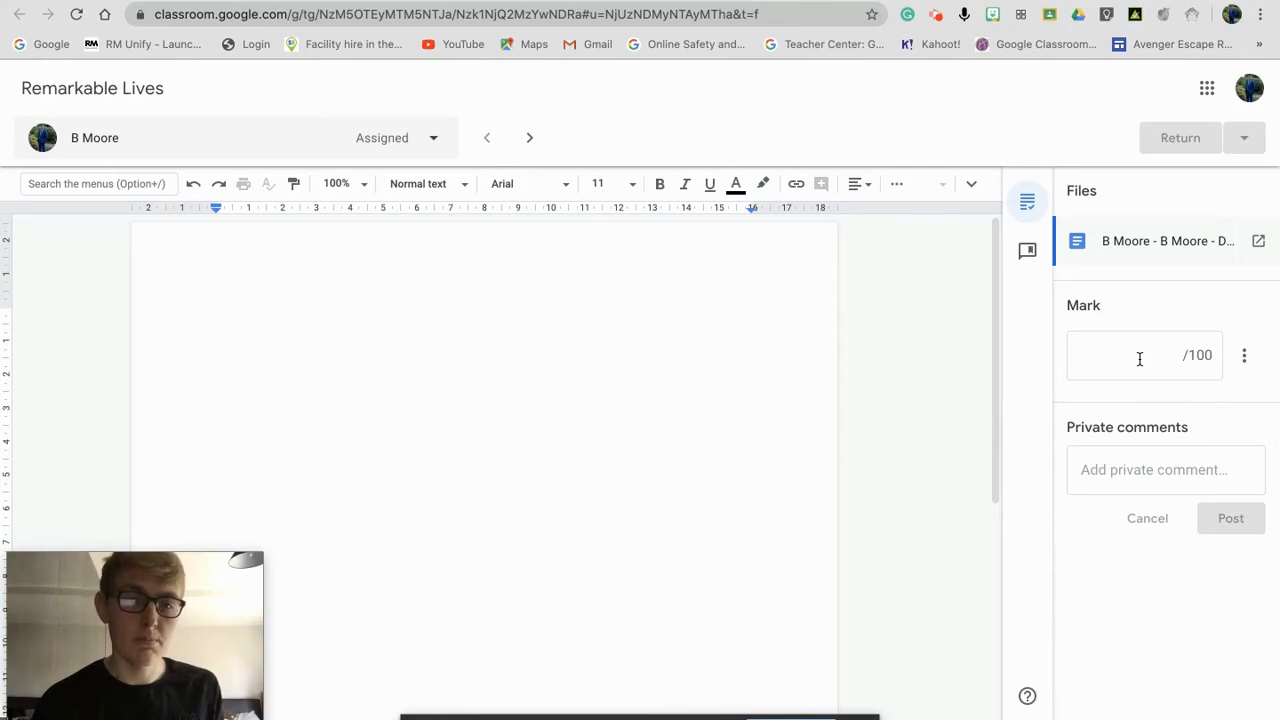
left_click(1121, 474)
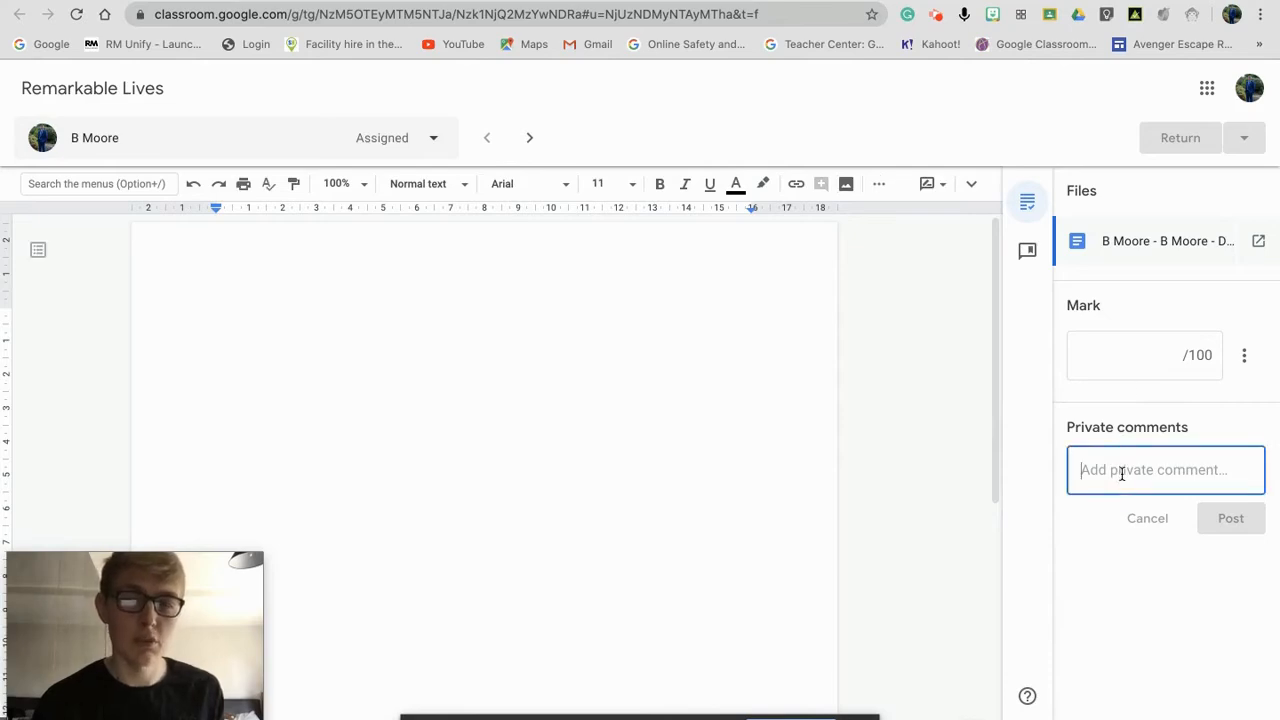
type("Please ")
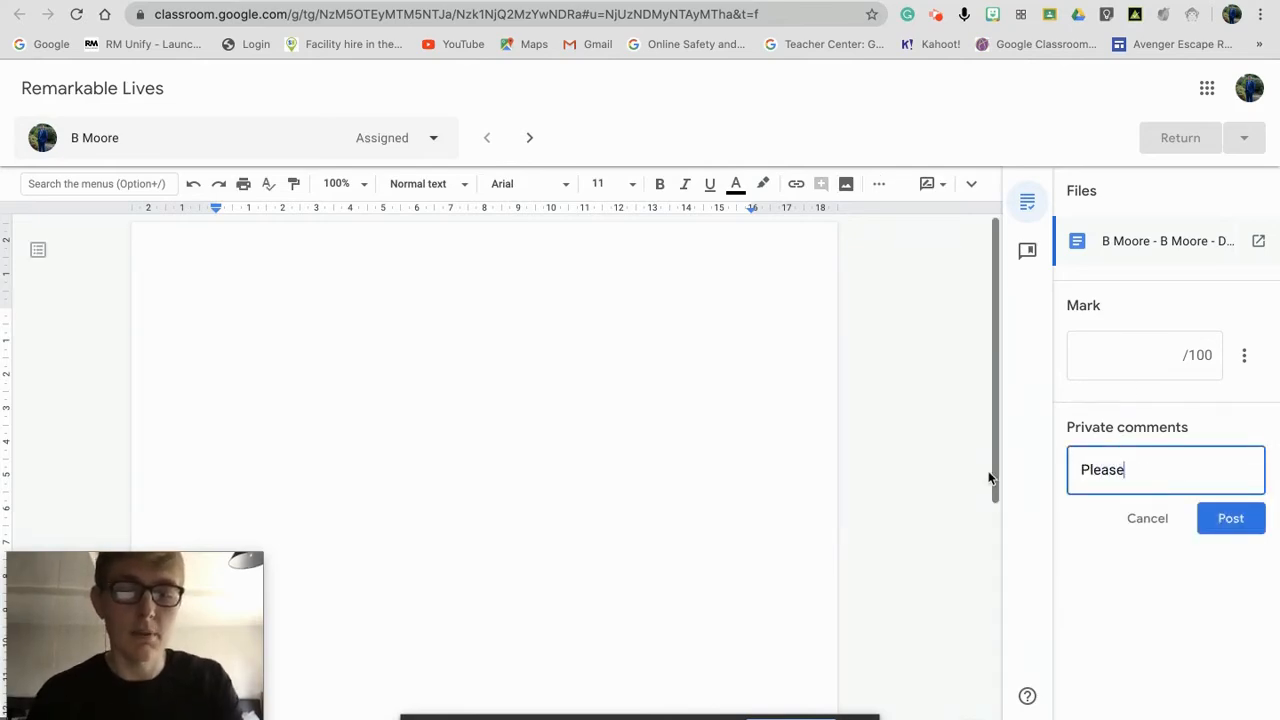
type("complete ")
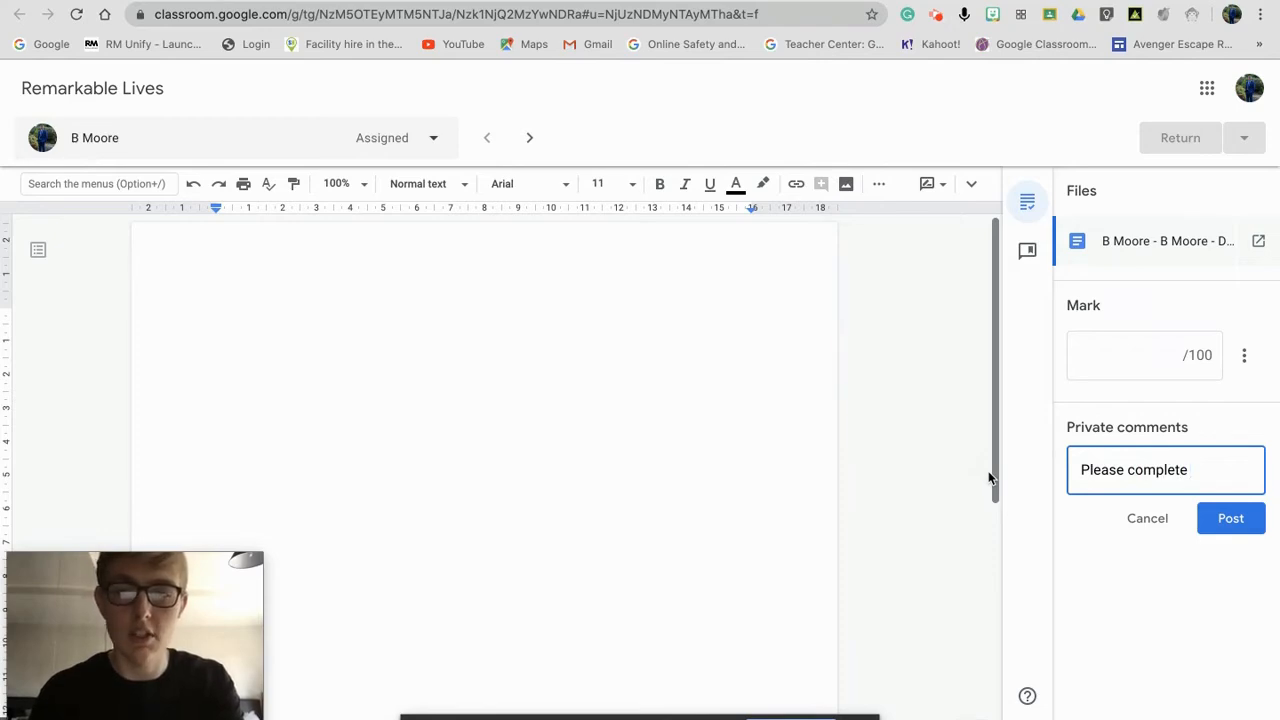
type("this work")
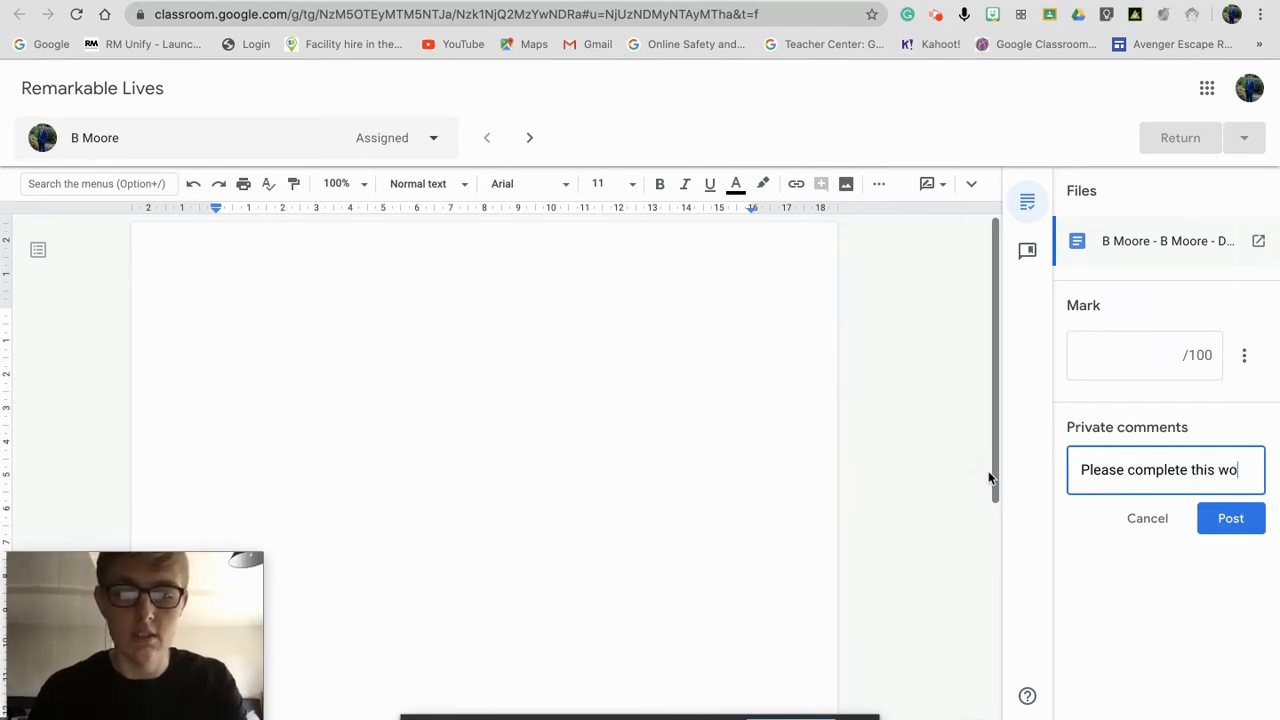
left_click(1236, 512)
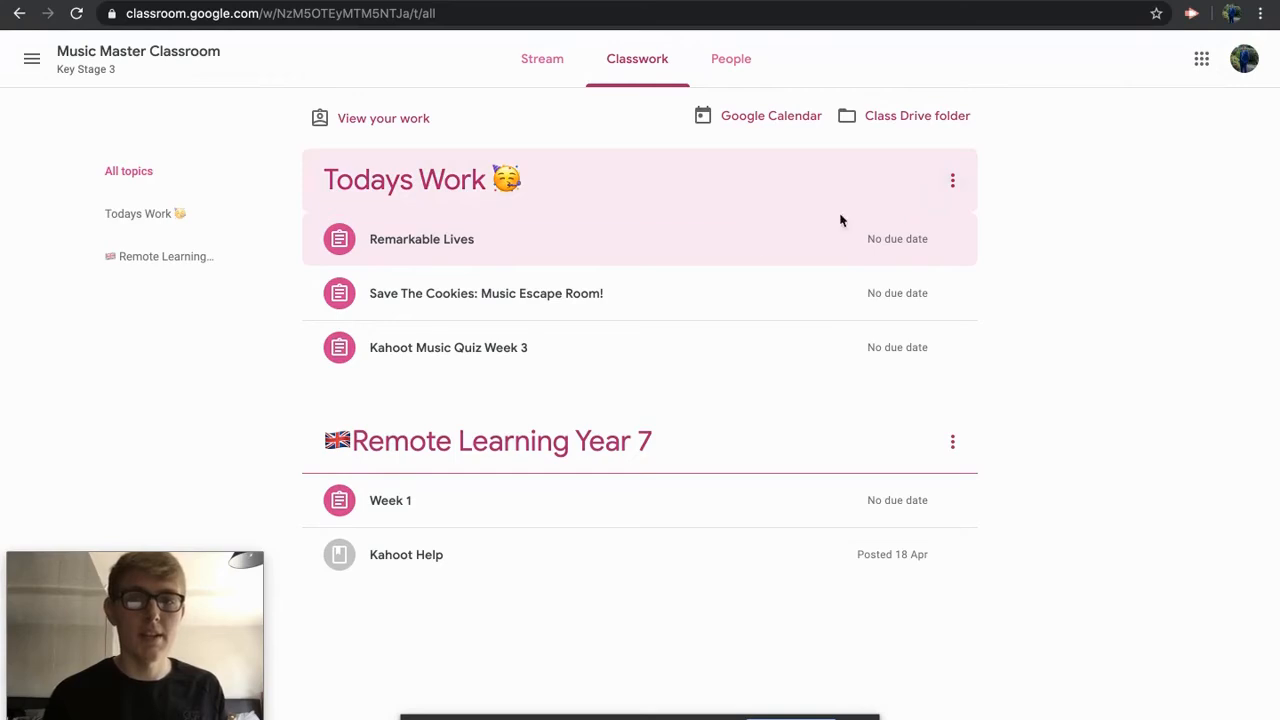
Step: As the student, expand the Remarkable Lives post and open its full assignment page
left_click(737, 247)
right_click(1063, 359)
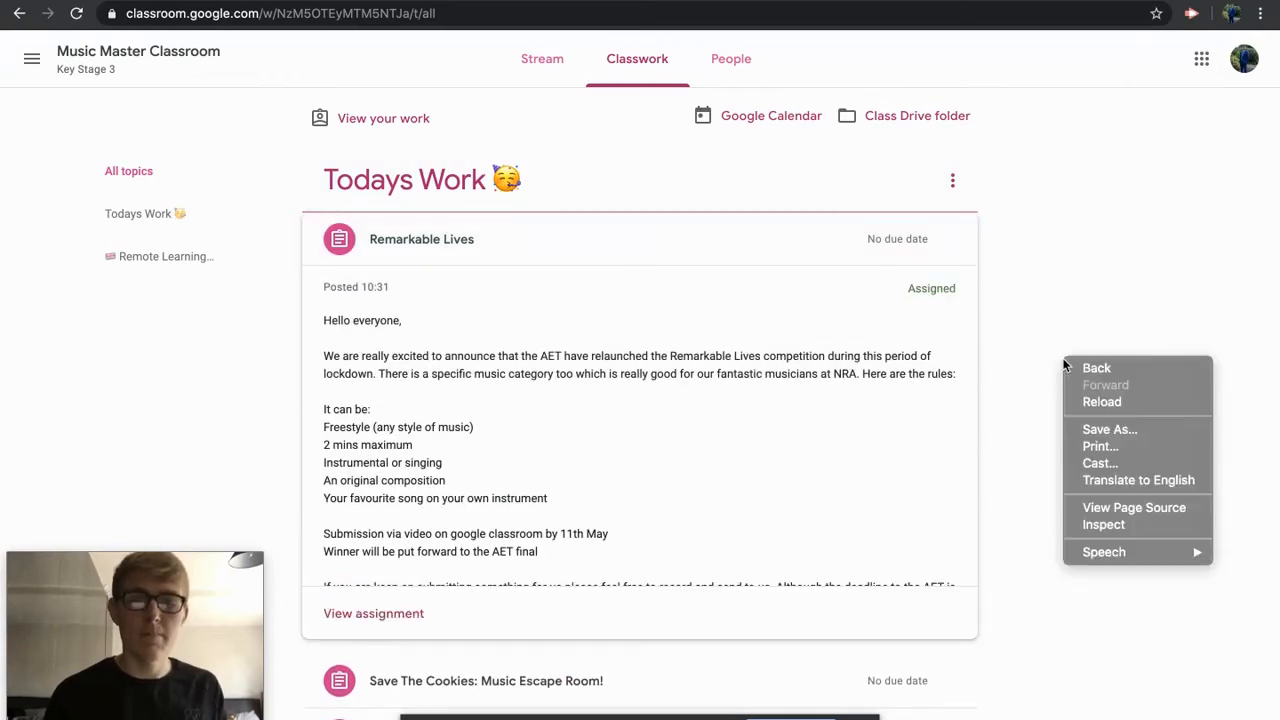
left_click(1056, 359)
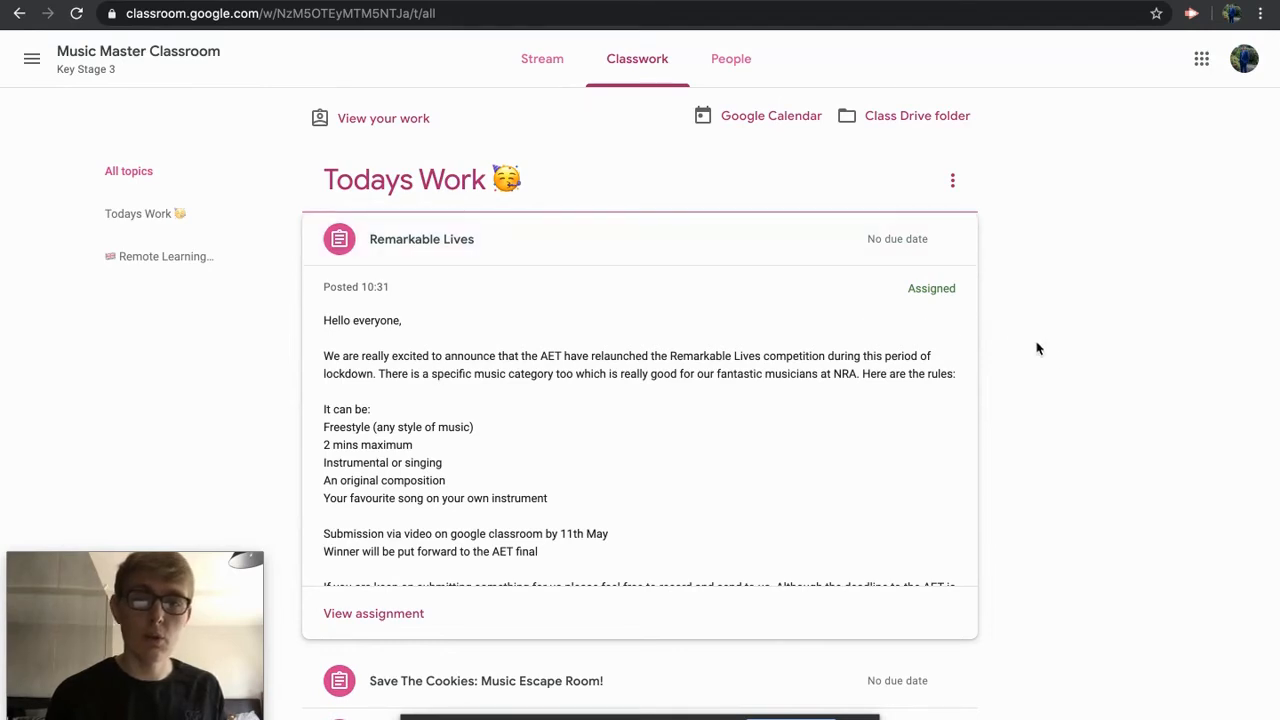
scroll(1050, 358, "down", 1)
scroll(1050, 358, "down", 1)
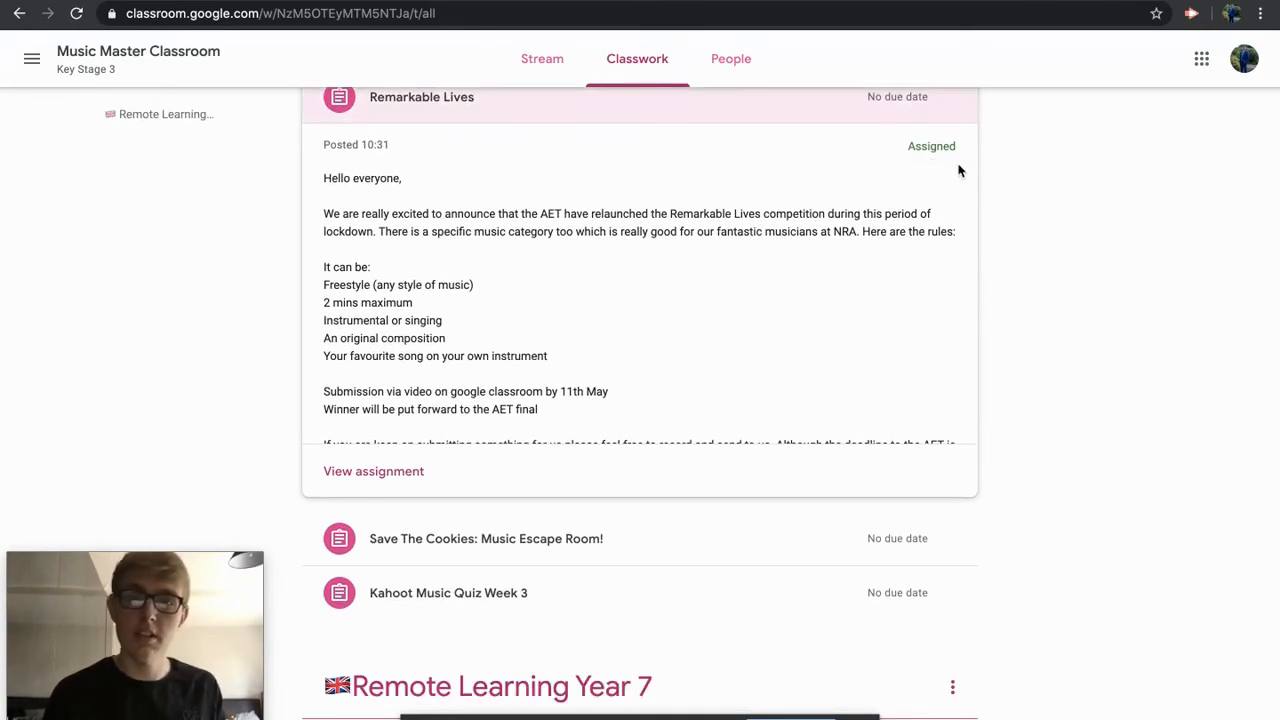
left_click(369, 484)
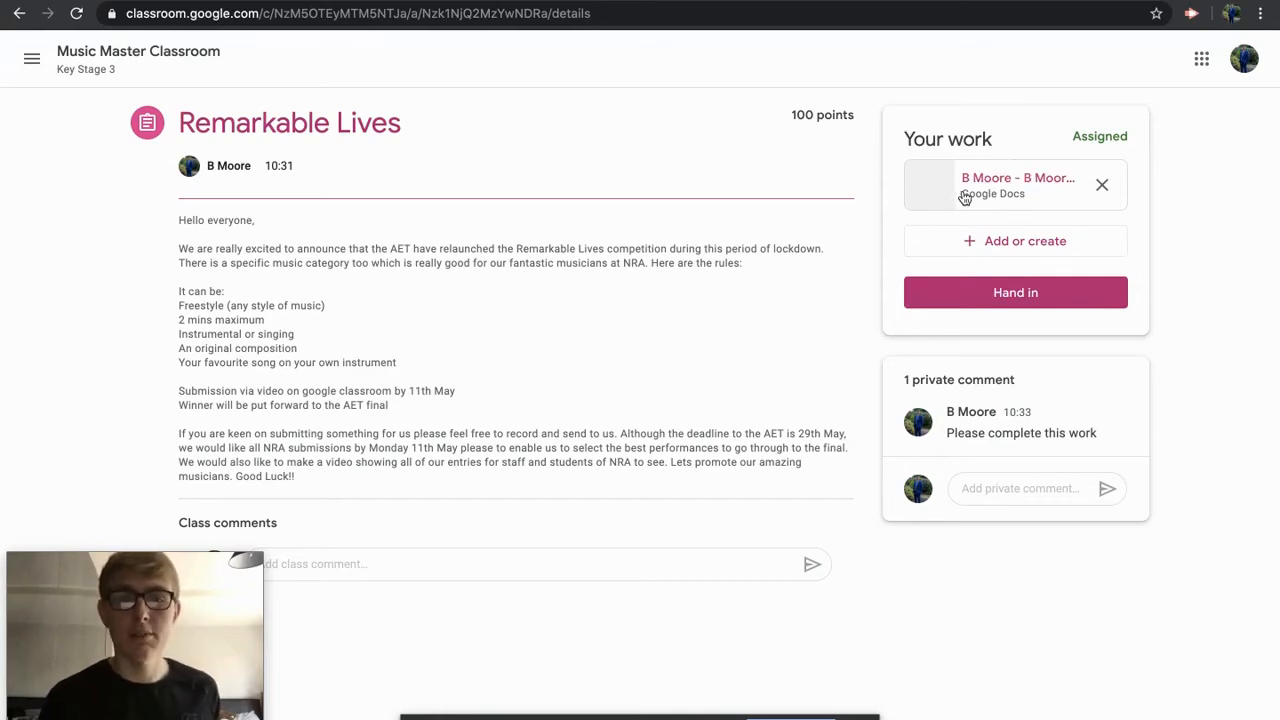
Step: Open the attached B Moore - Demo Google Doc from Your work
left_click(1026, 248)
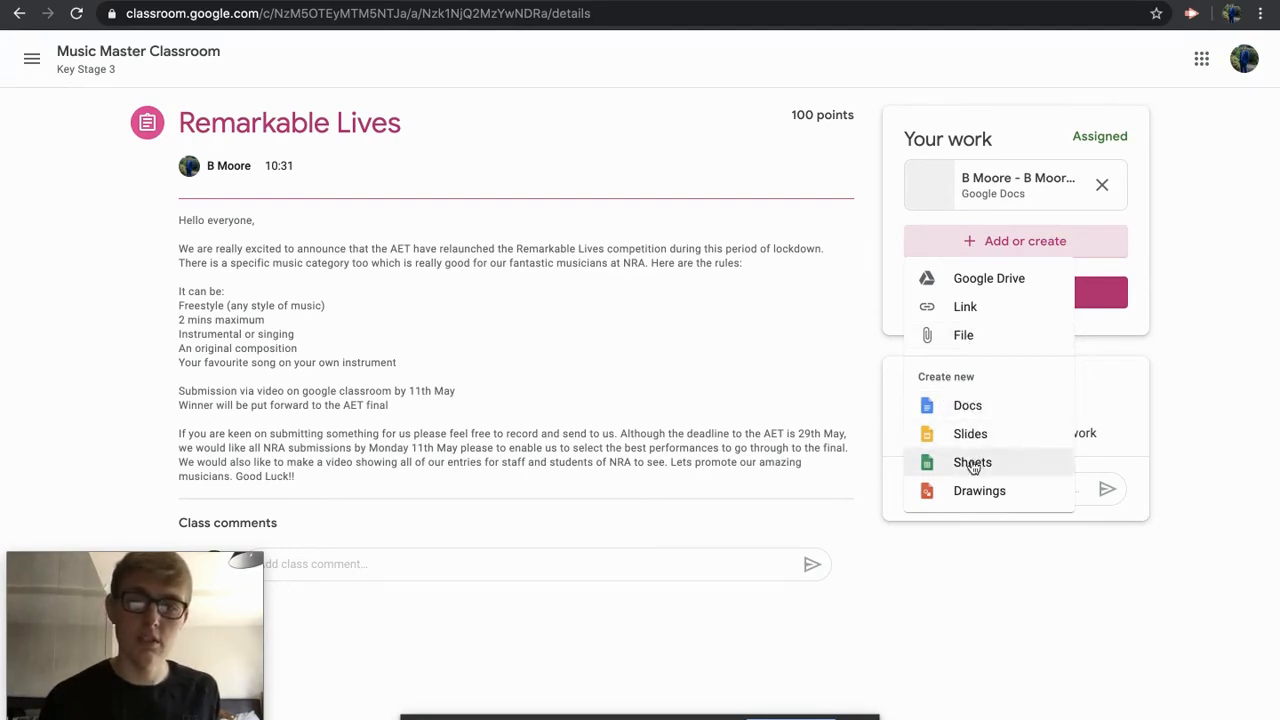
left_click(1177, 371)
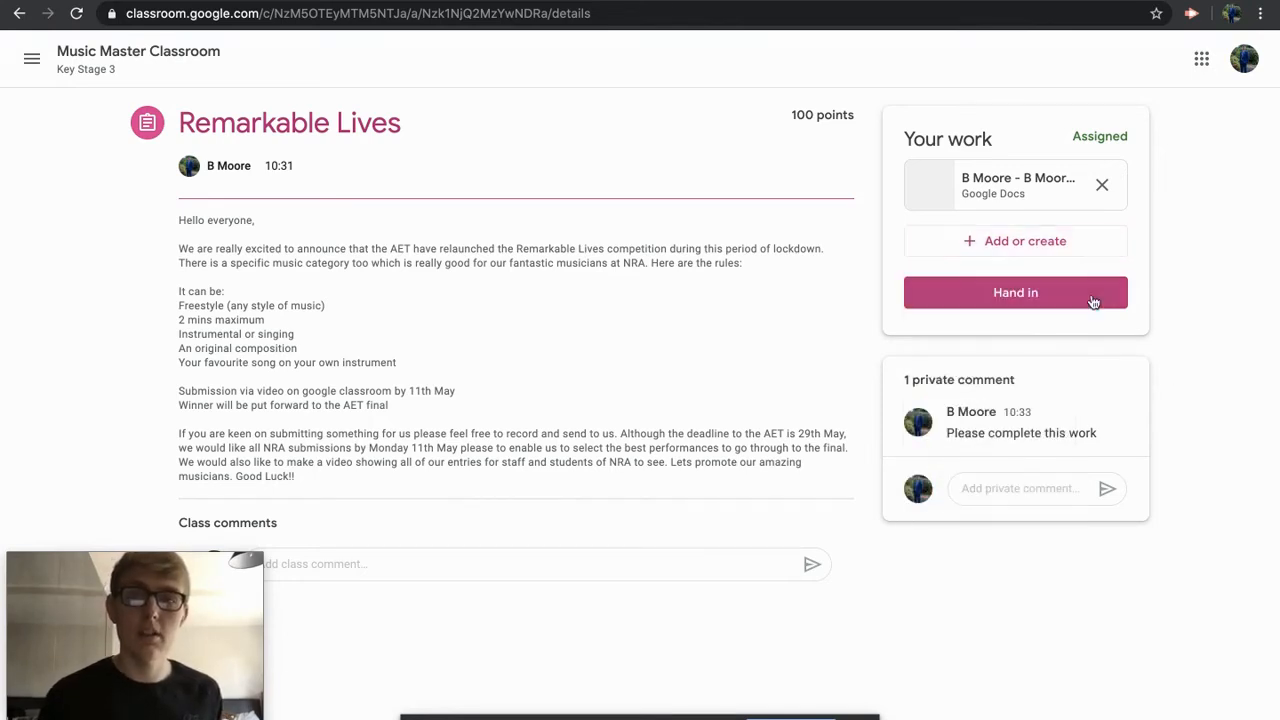
left_click(1022, 180)
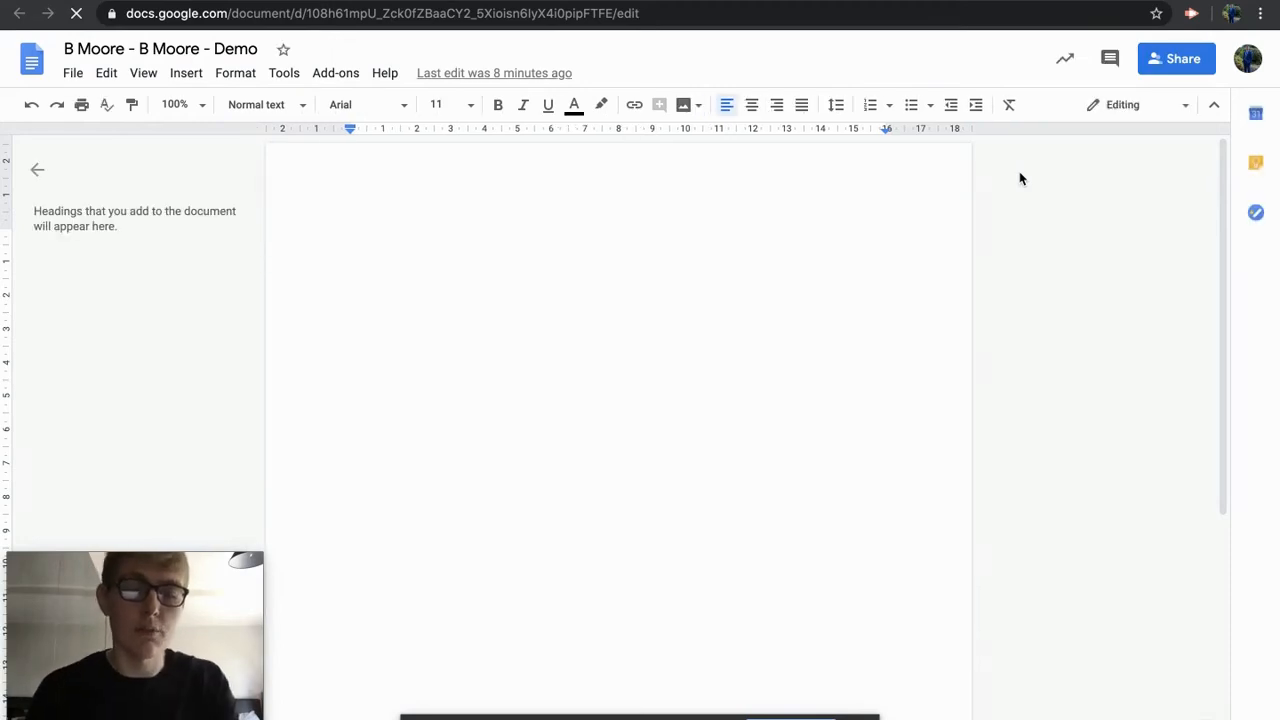
Step: Write 'This is now complete' in the document and return to the Classroom assignment
type("This is now complete")
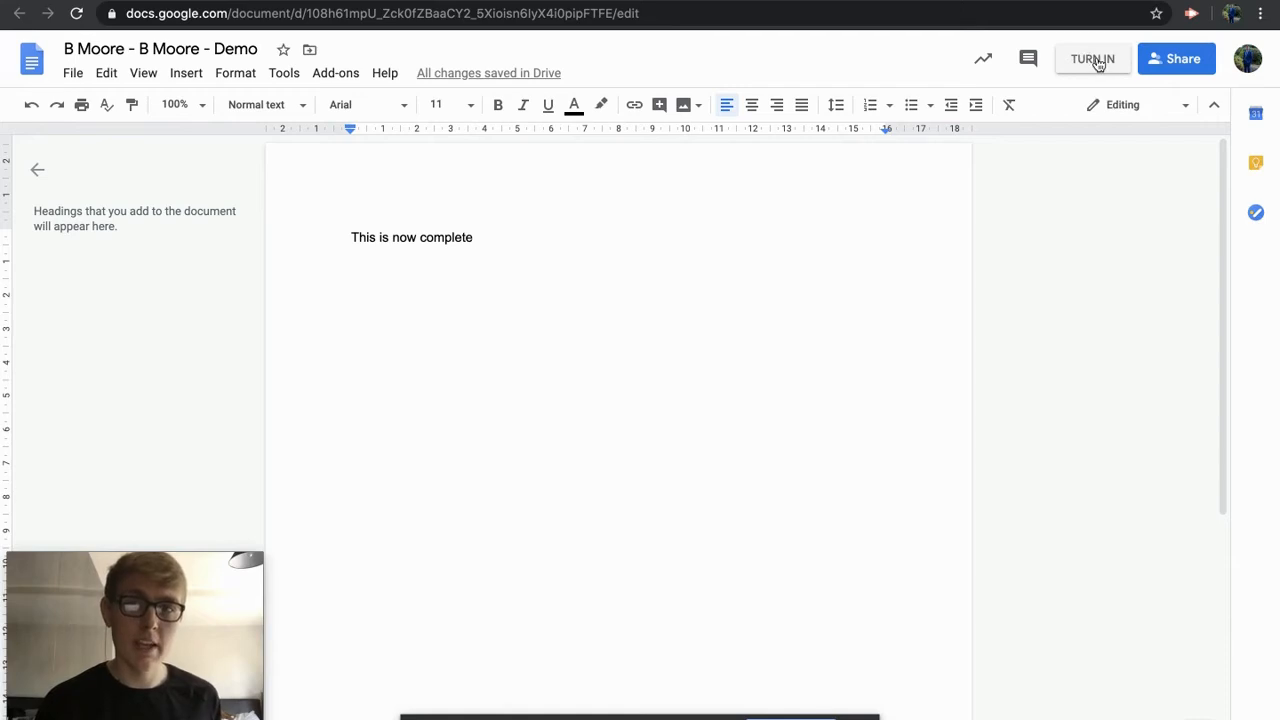
left_click(380, 1)
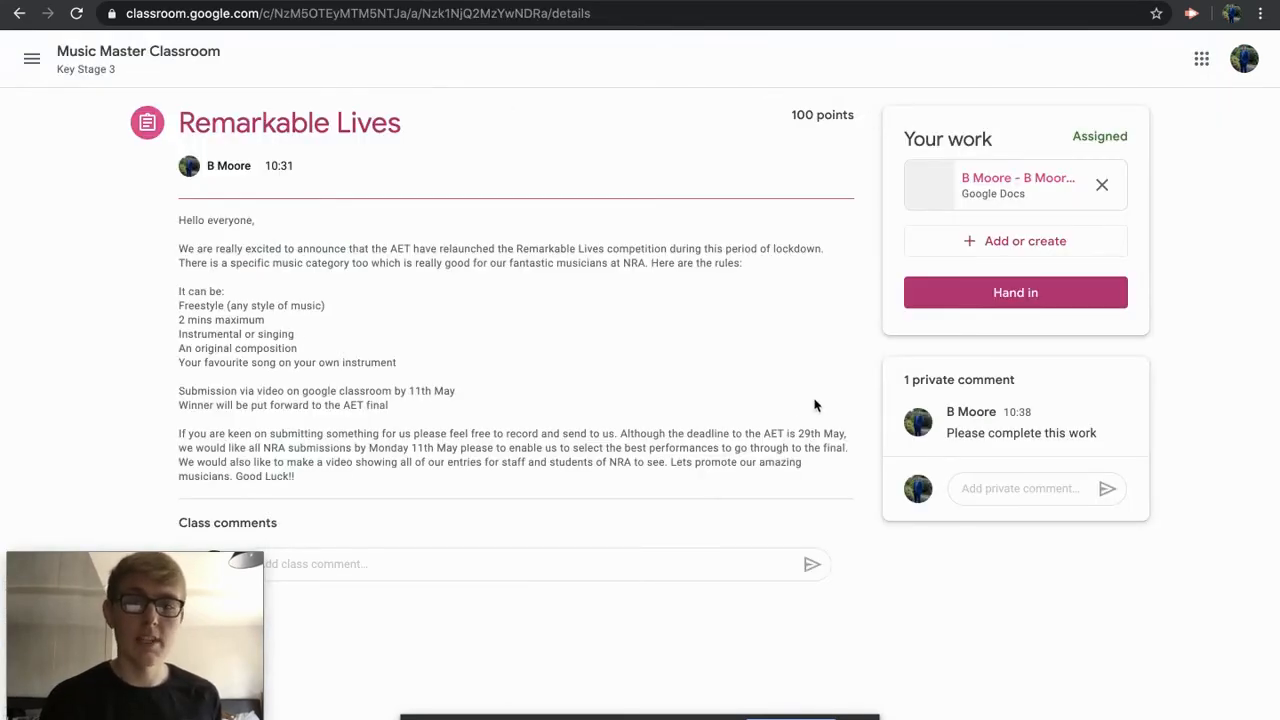
Step: Hand in the Remarkable Lives work, unsubmit it, then hand it in again
left_click(1020, 296)
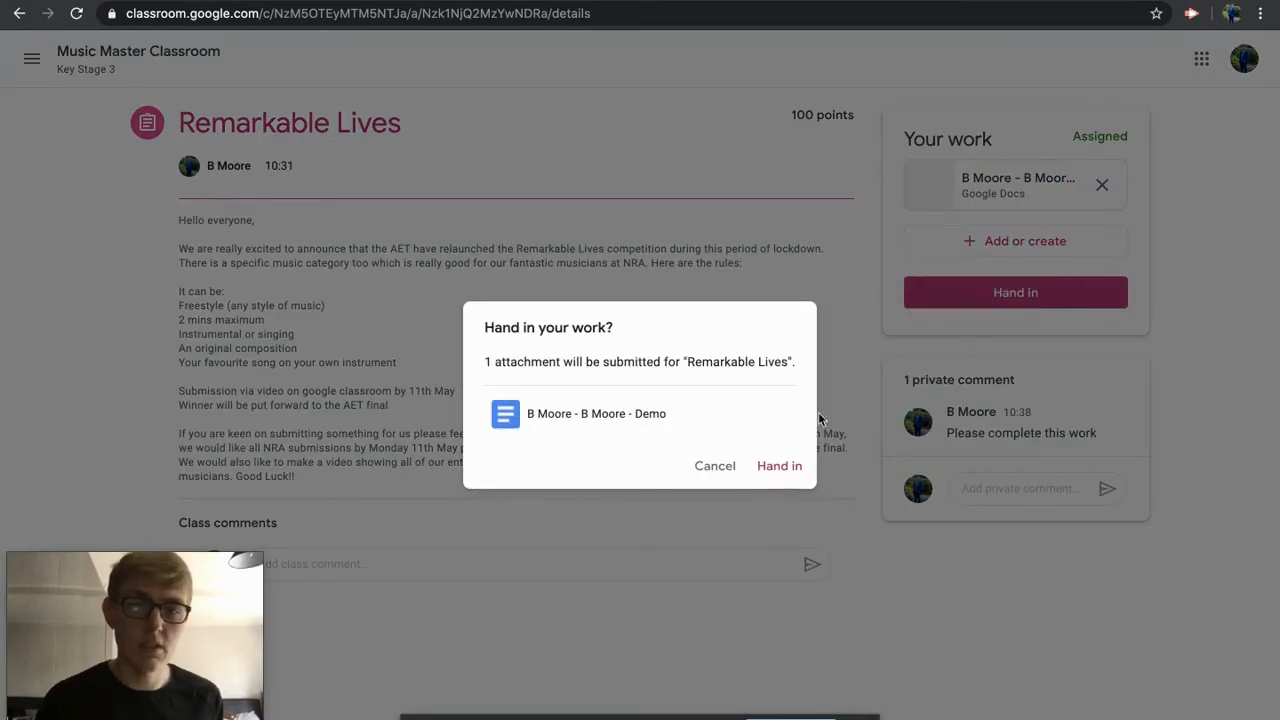
left_click(771, 467)
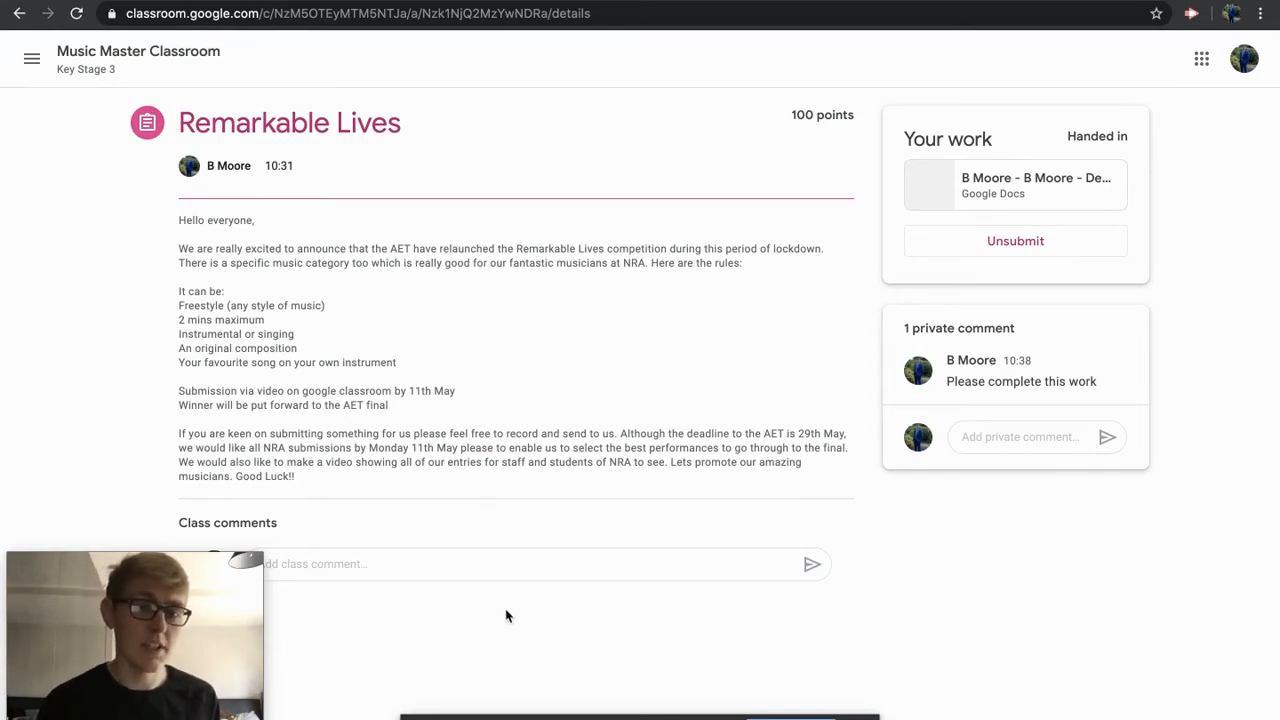
left_click(1016, 250)
left_click(724, 458)
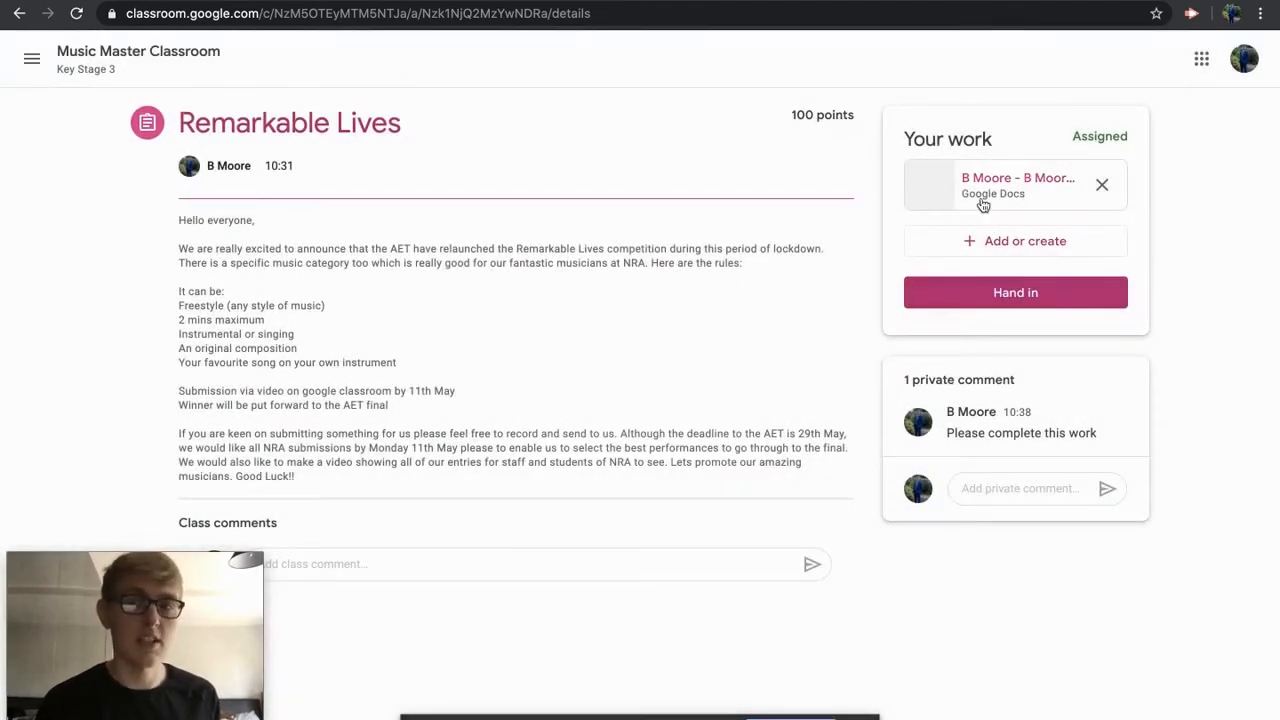
left_click(1015, 292)
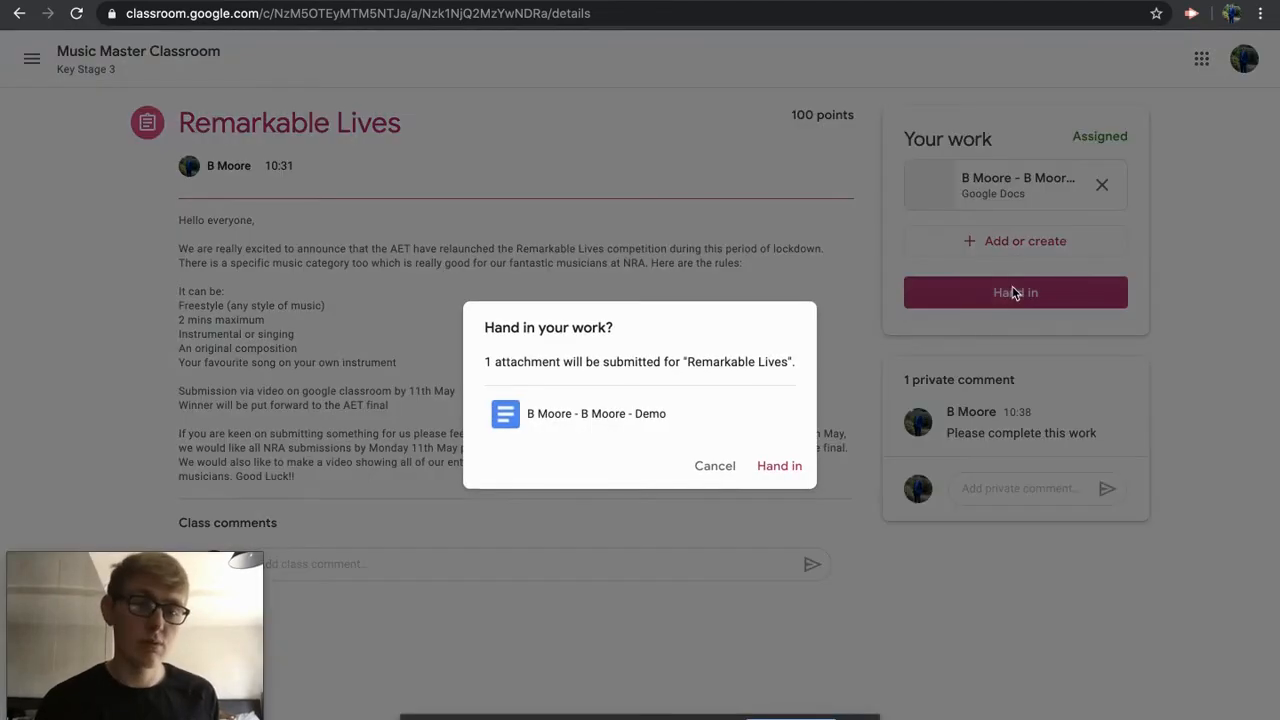
left_click(793, 470)
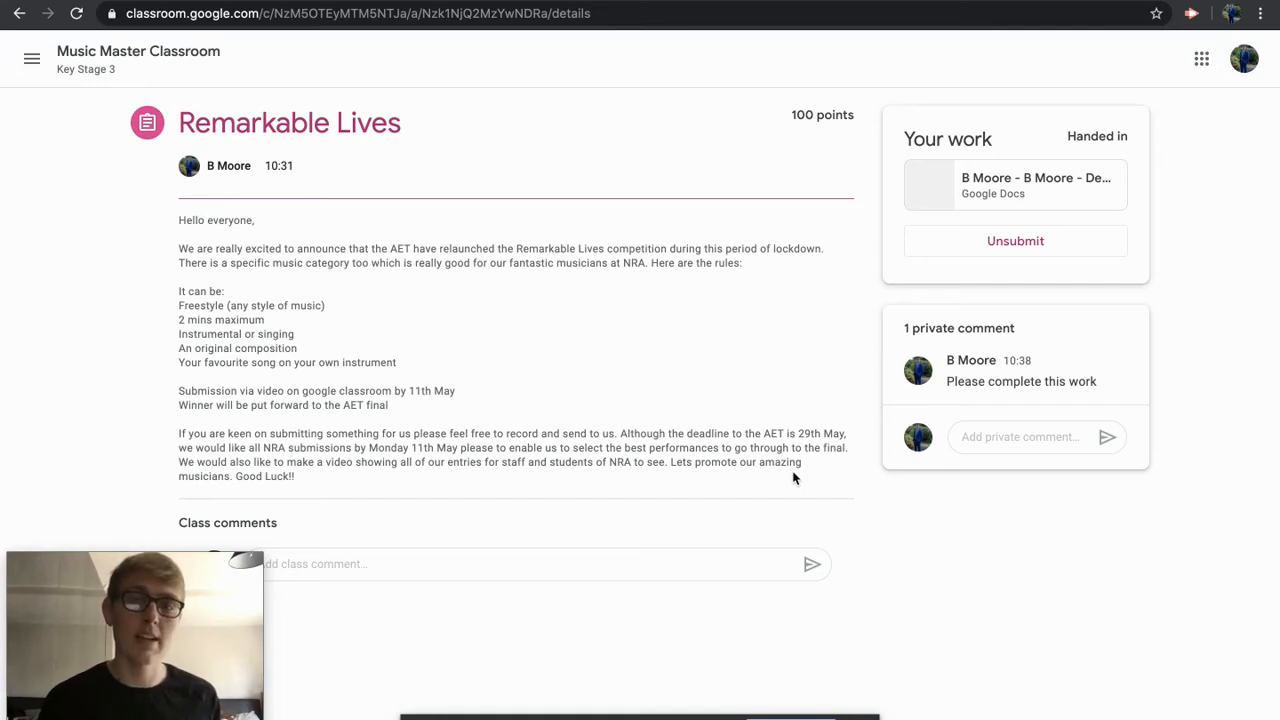
Step: Switch to the teacher profile and open the student's handed-in Remarkable Lives submission
left_click(1232, 14)
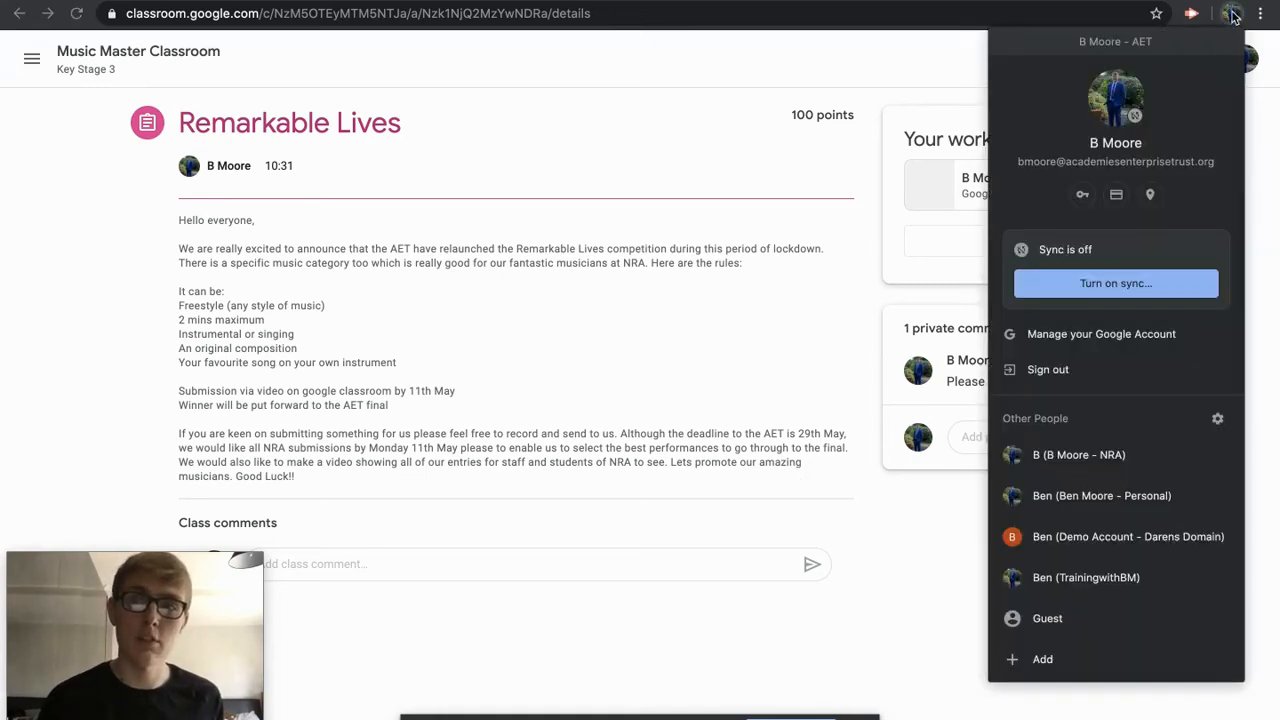
left_click(1066, 456)
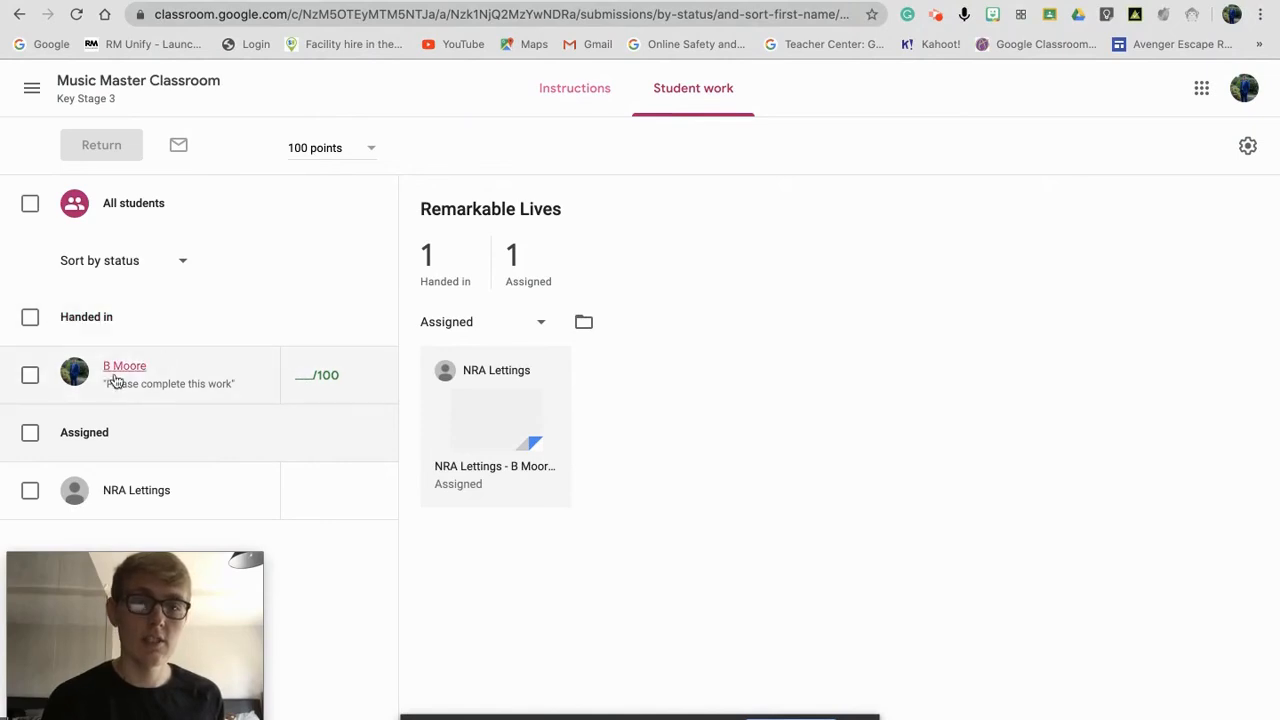
left_click(435, 277)
left_click(510, 265)
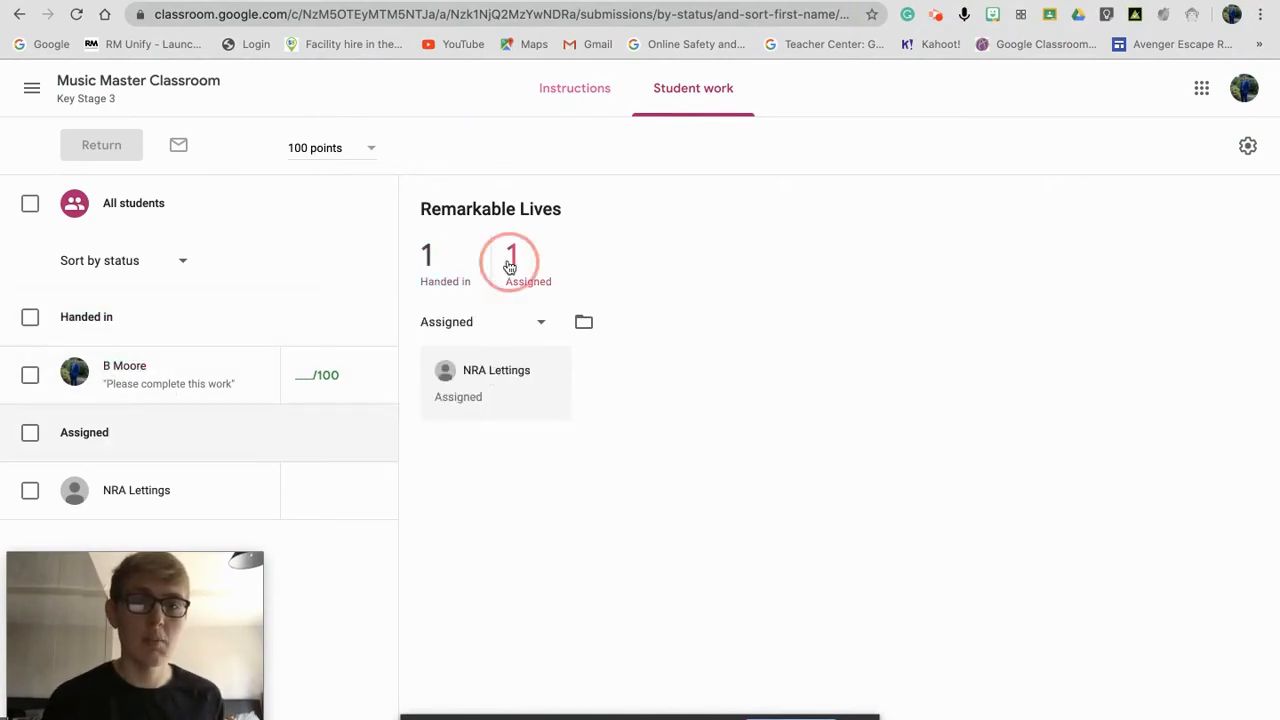
left_click(452, 277)
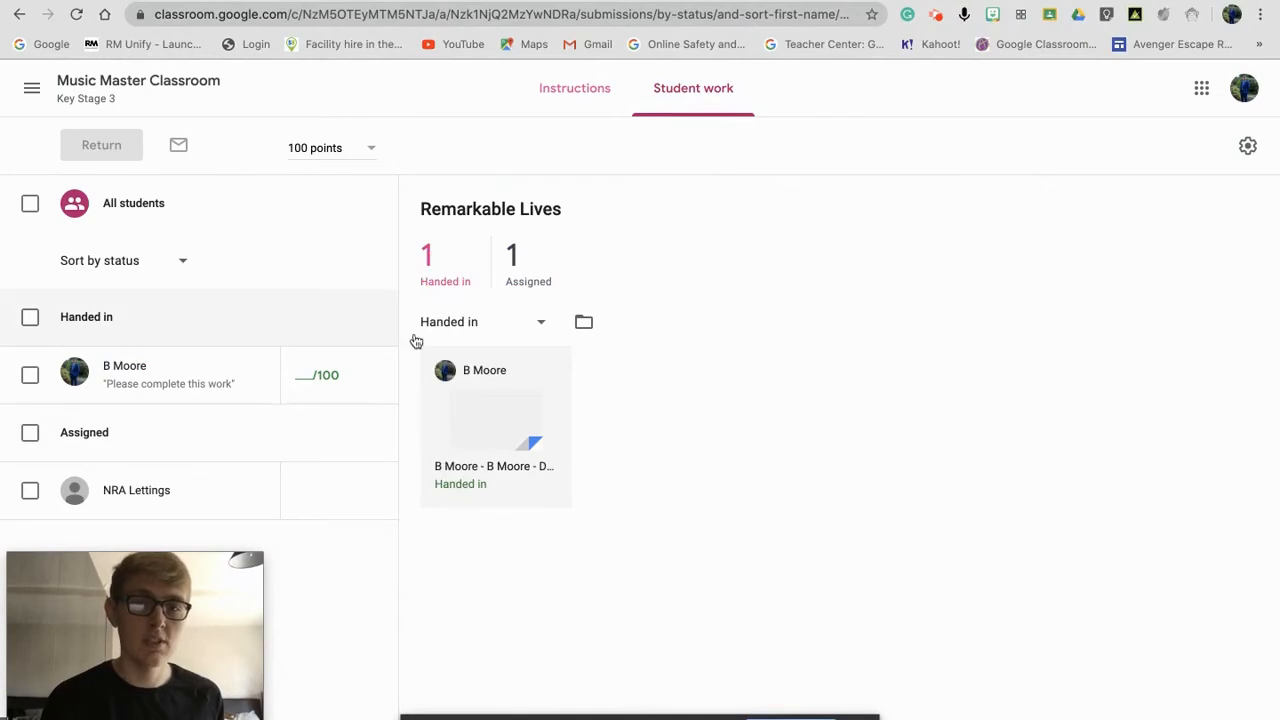
left_click(484, 418)
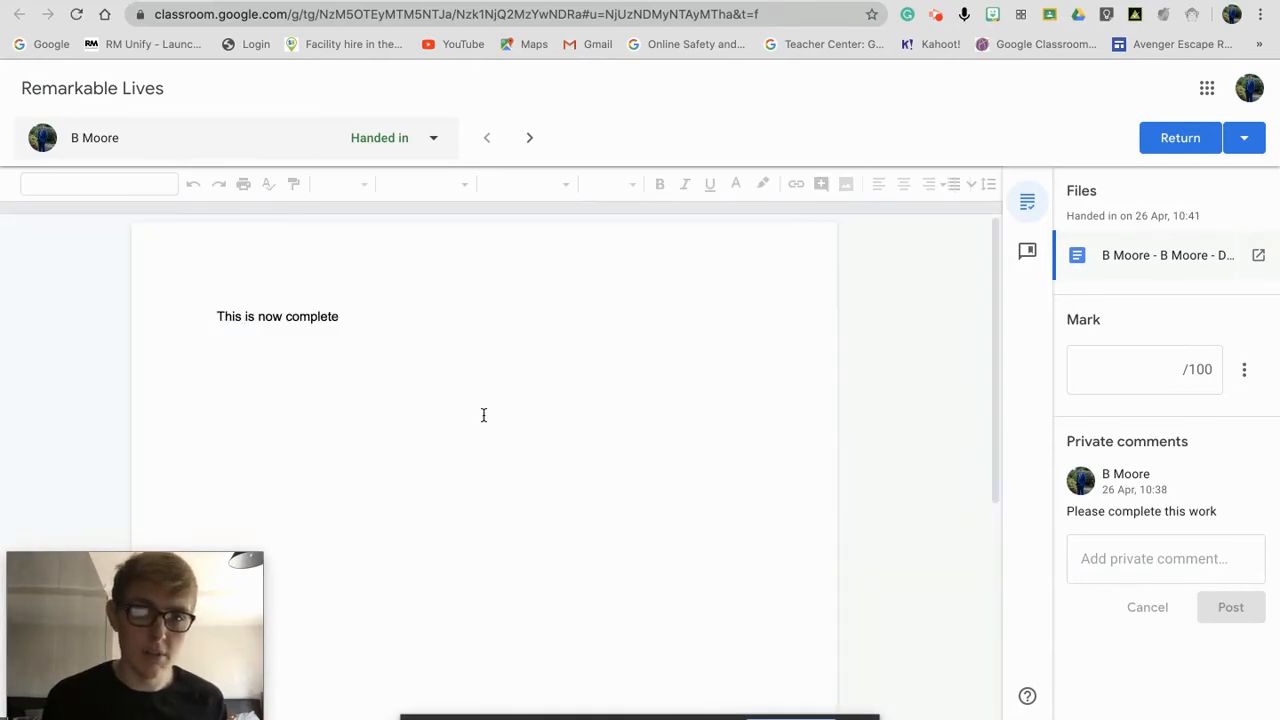
Step: Mark the submission 100 and post the private comment 'Well done'
left_click(1084, 382)
type("100")
left_click(1108, 574)
type("Welld")
key("BackSpace")
type("done")
left_click(1236, 614)
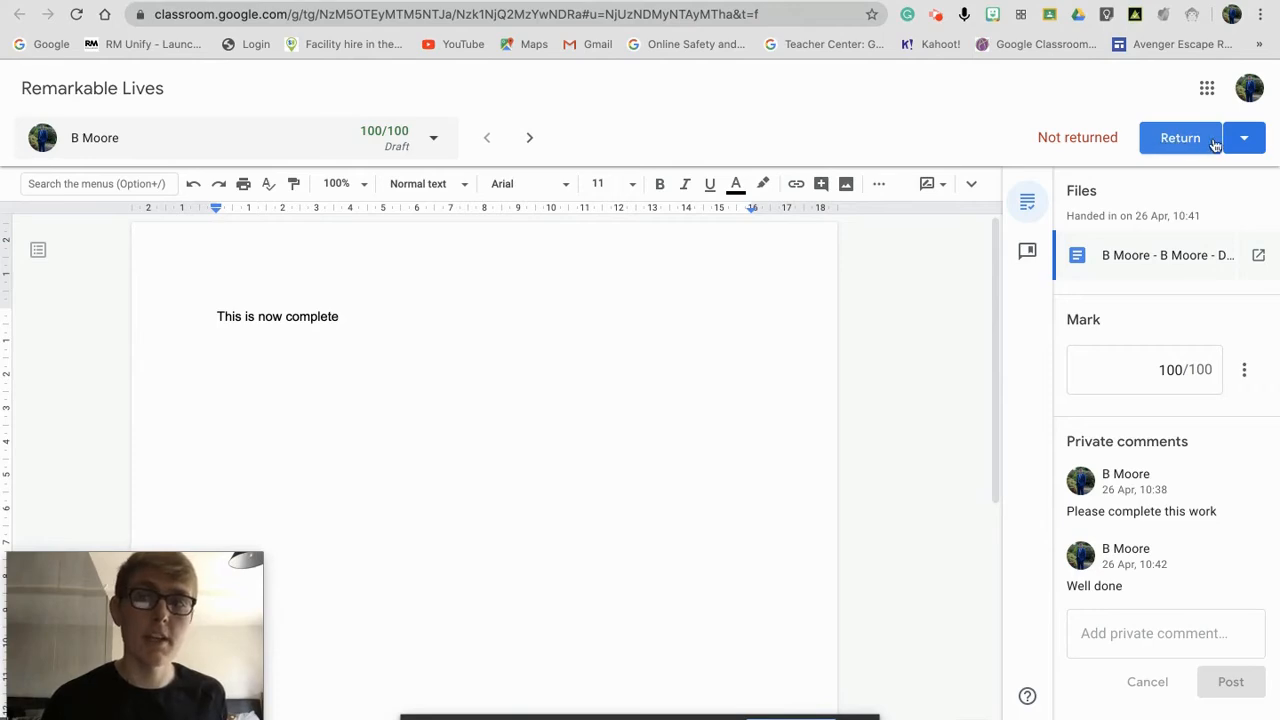
Step: Close the return options without returning and go back to the Student work list
left_click(1246, 143)
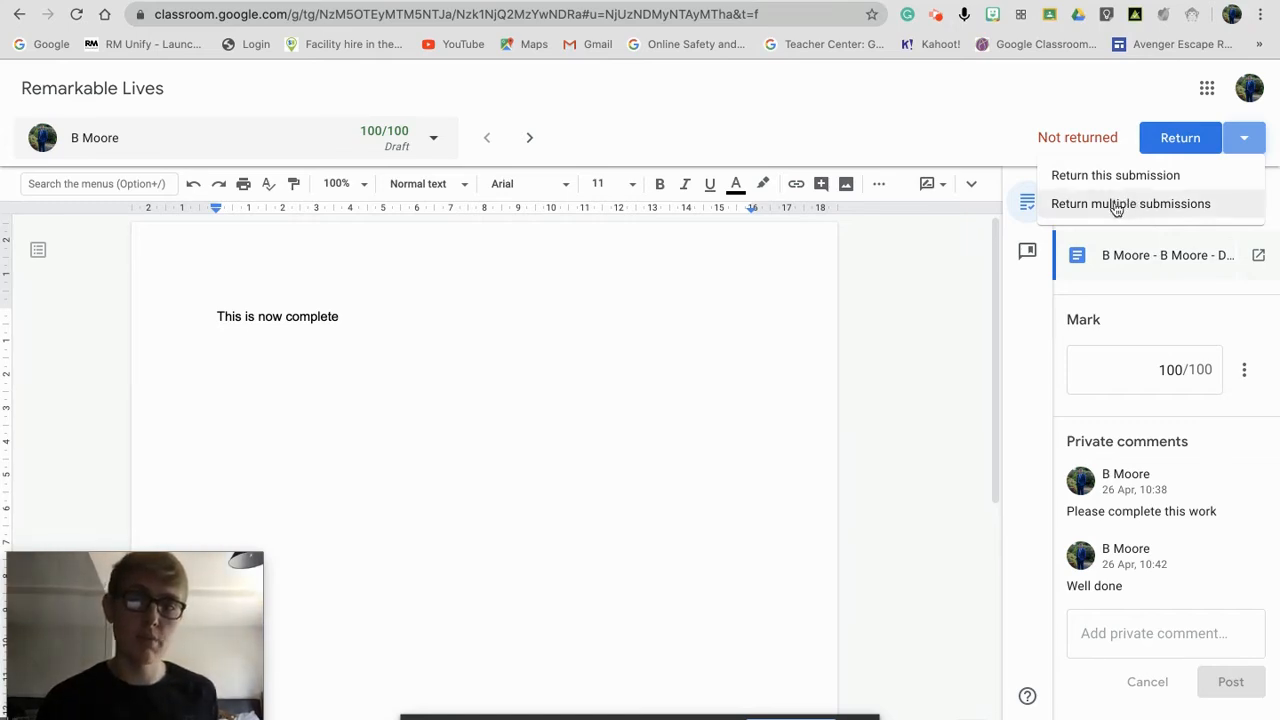
left_click(853, 122)
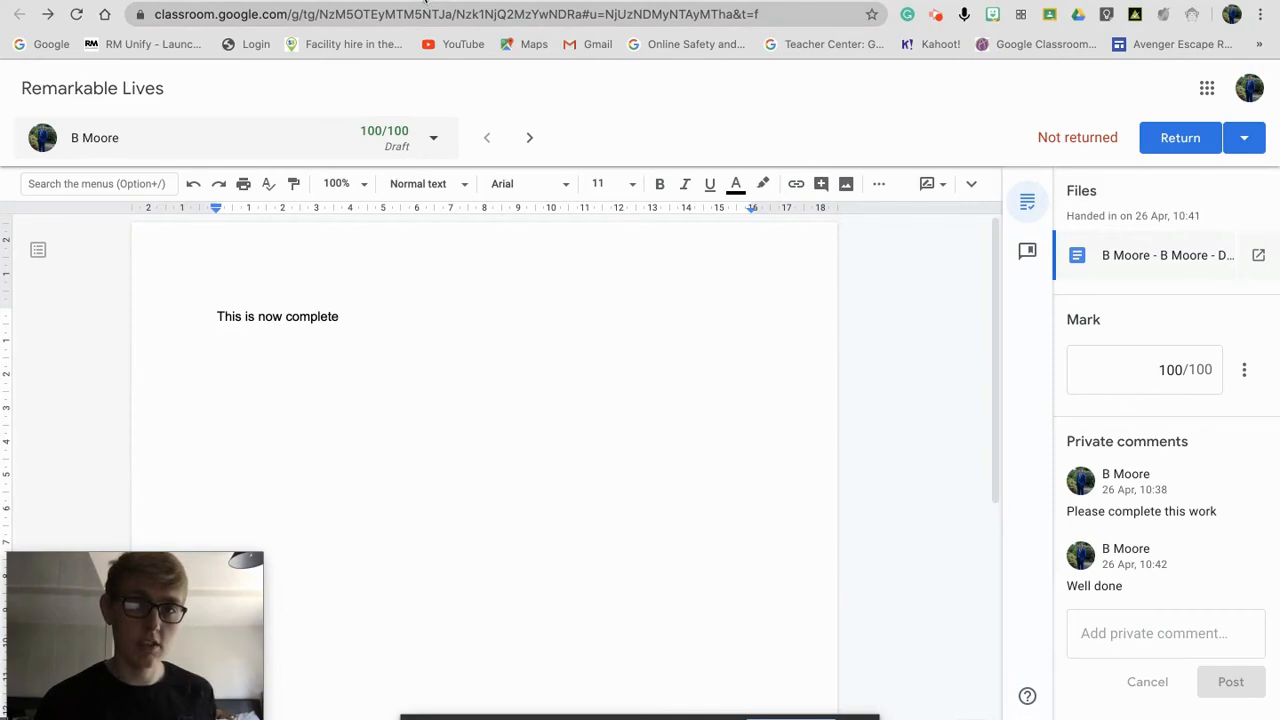
left_click(300, 1)
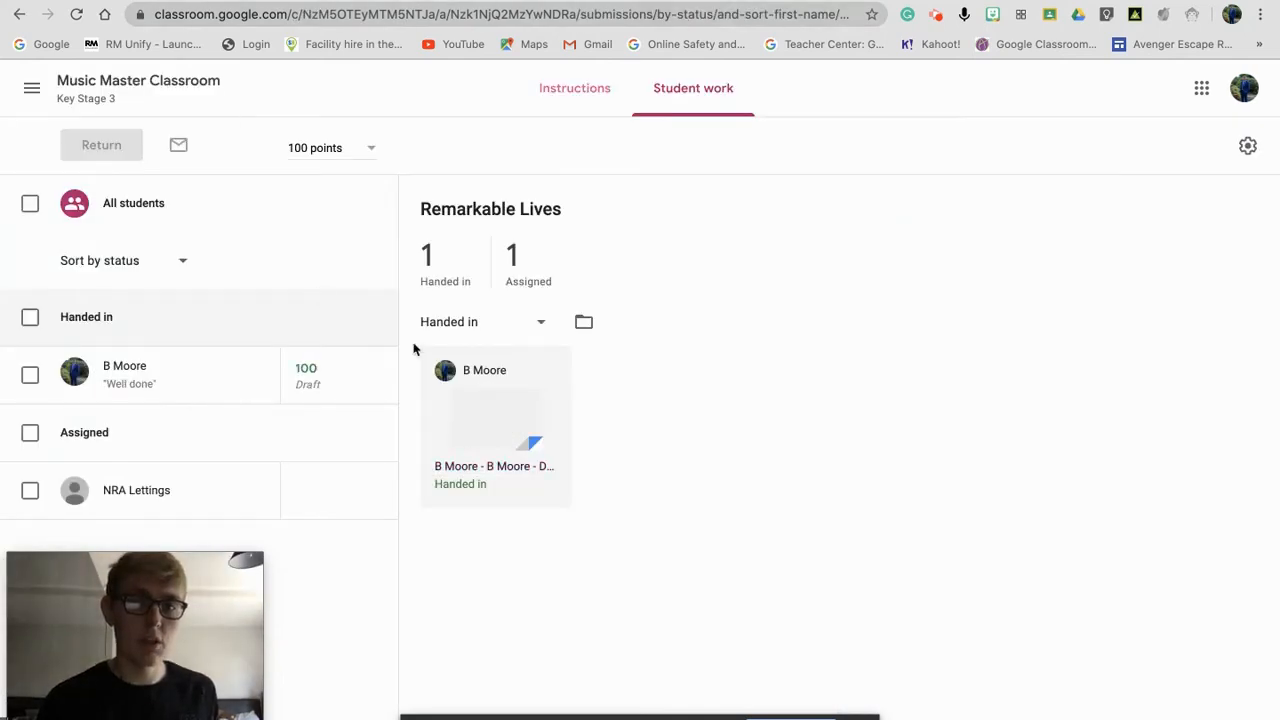
Step: Return the student's 100/100 submission with the private comment 'Please make the changes ive left in document'
left_click(30, 376)
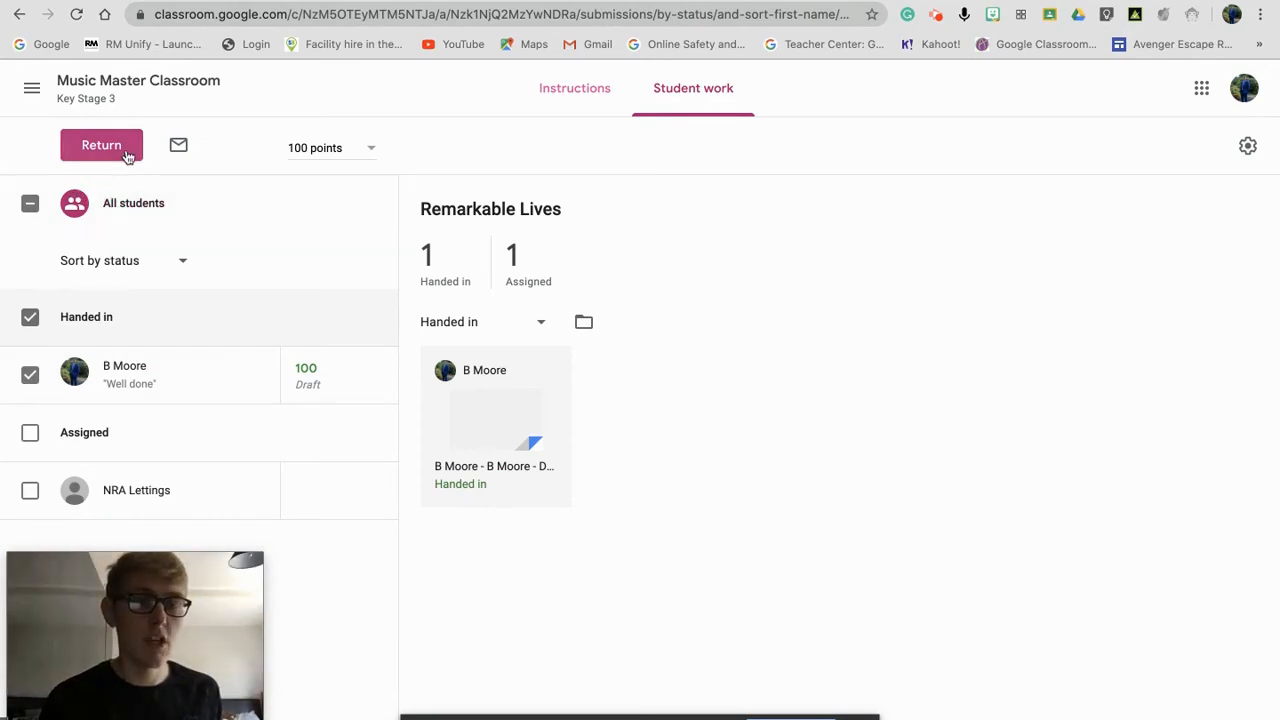
left_click(101, 147)
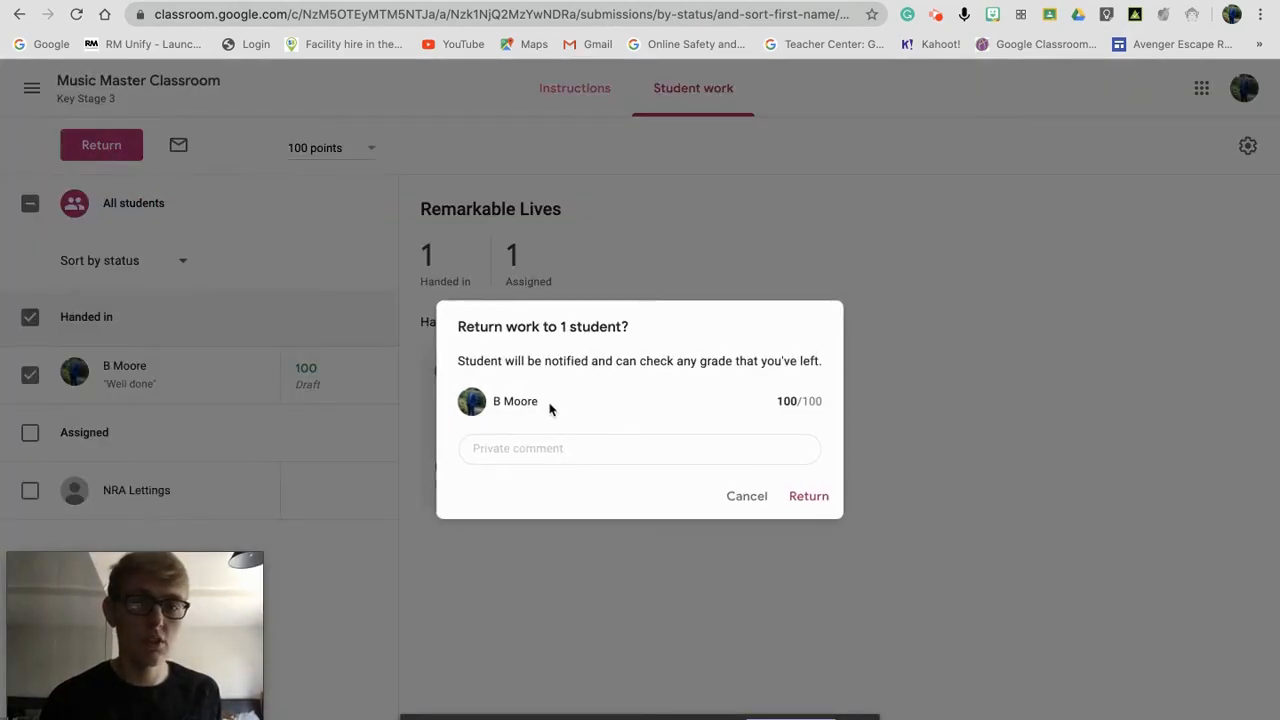
left_click(537, 449)
type("Plea")
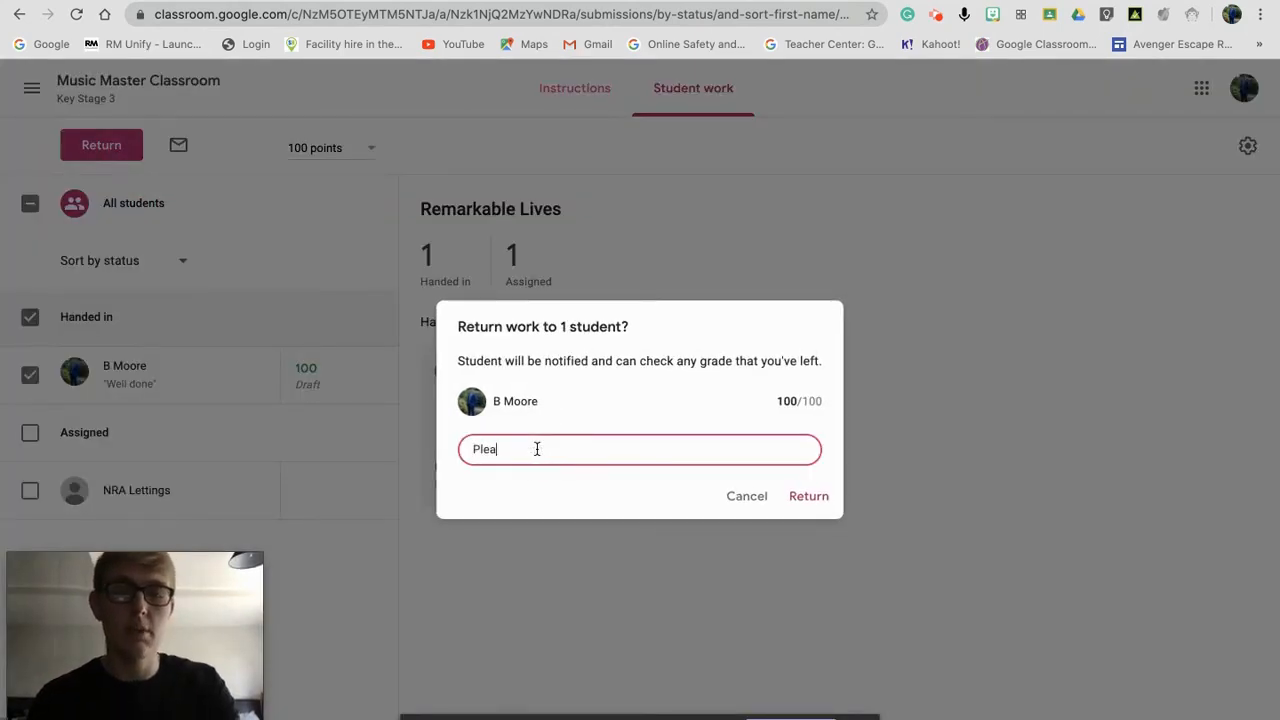
type("se make the chan")
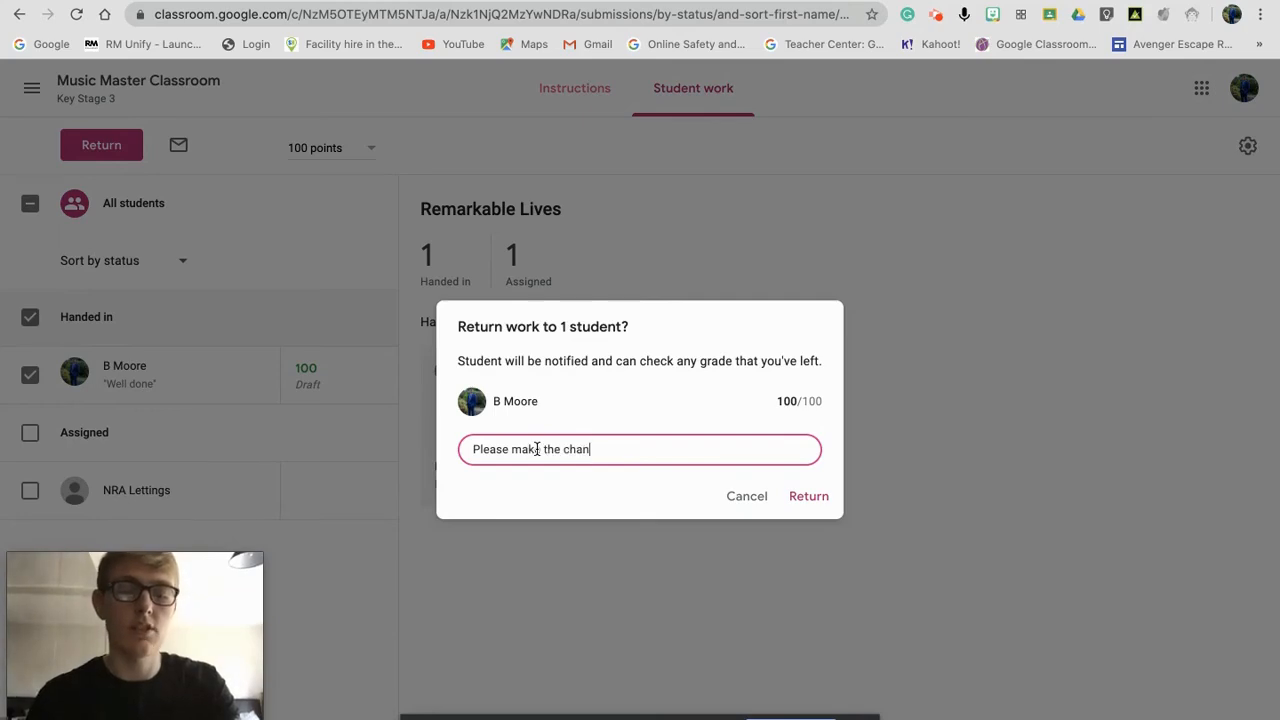
type("ges ive left in the")
type("document")
left_click(826, 497)
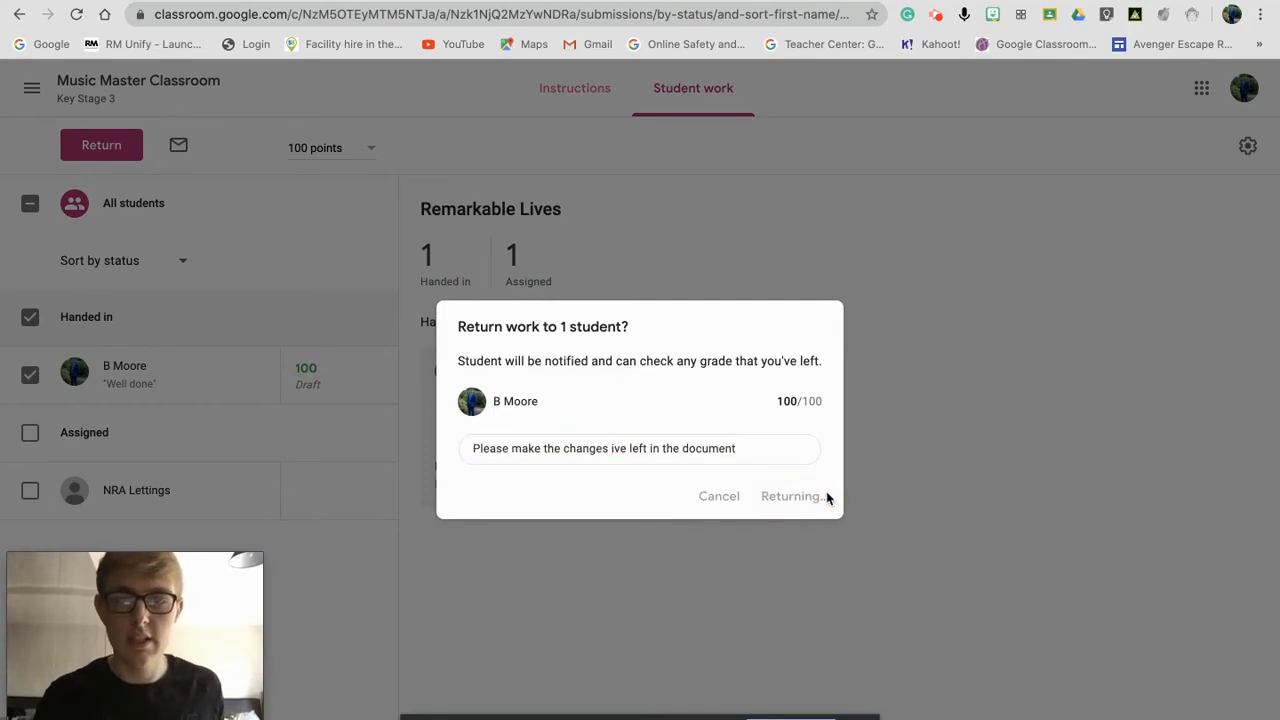
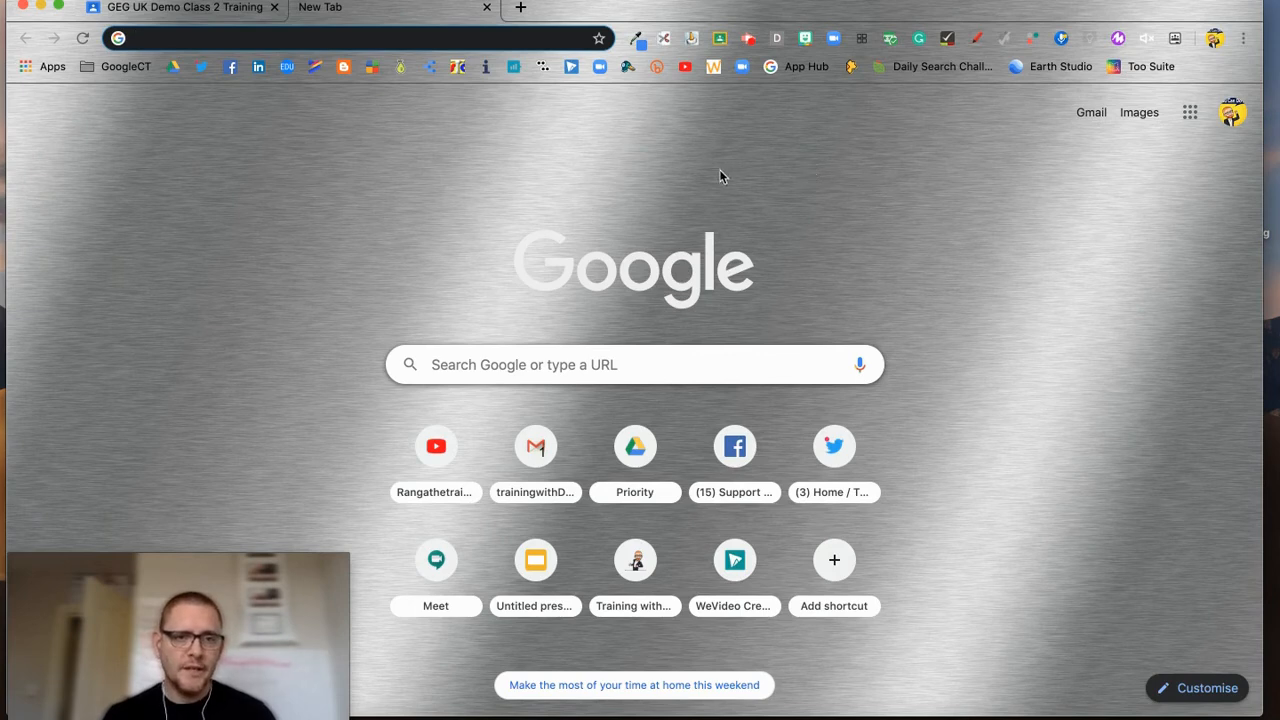
Step: Switch to the Classroom tab and view the To-do list of work to review, scrolled to the Tesco assignment
left_click(147, 9)
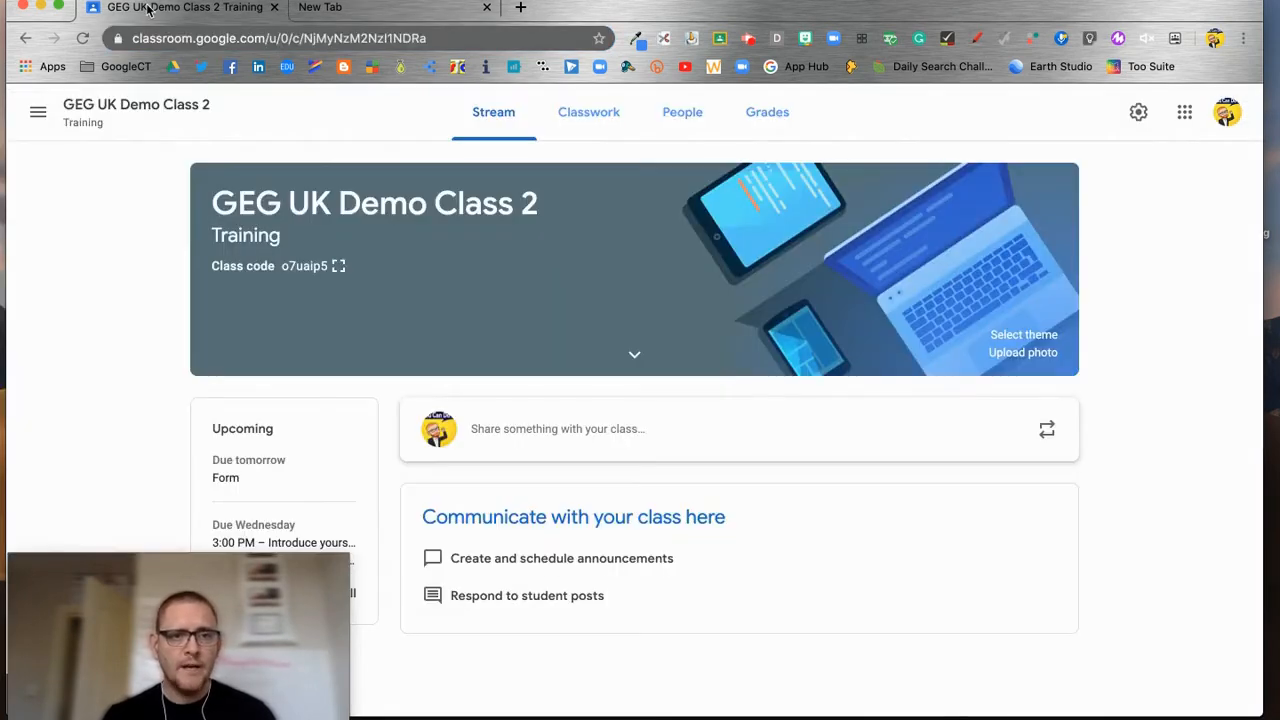
left_click(39, 115)
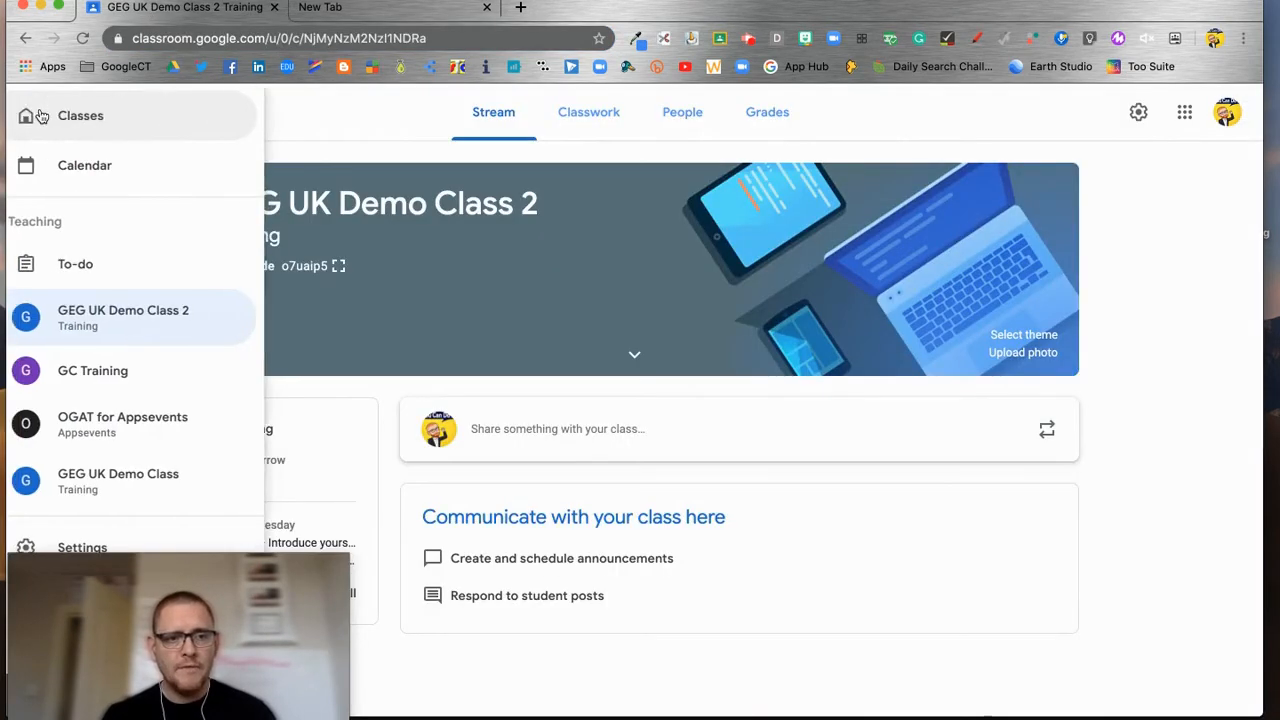
left_click(90, 262)
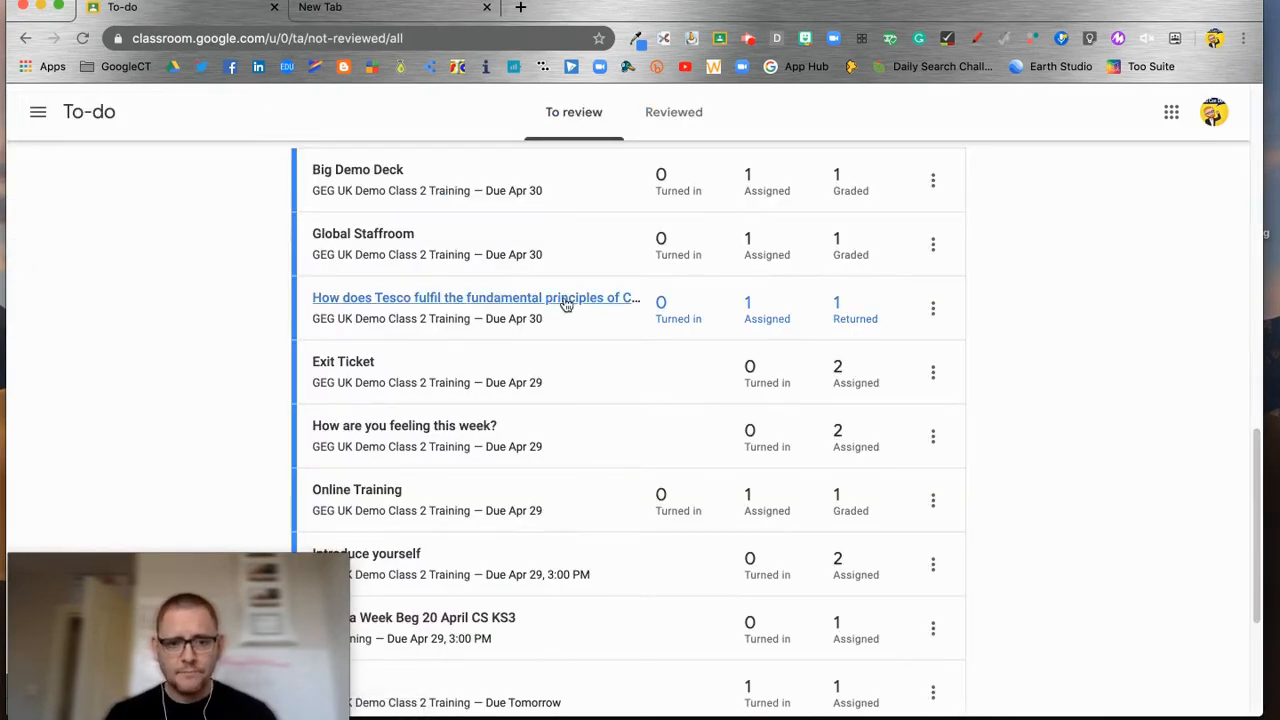
scroll(623, 360, "up", 15)
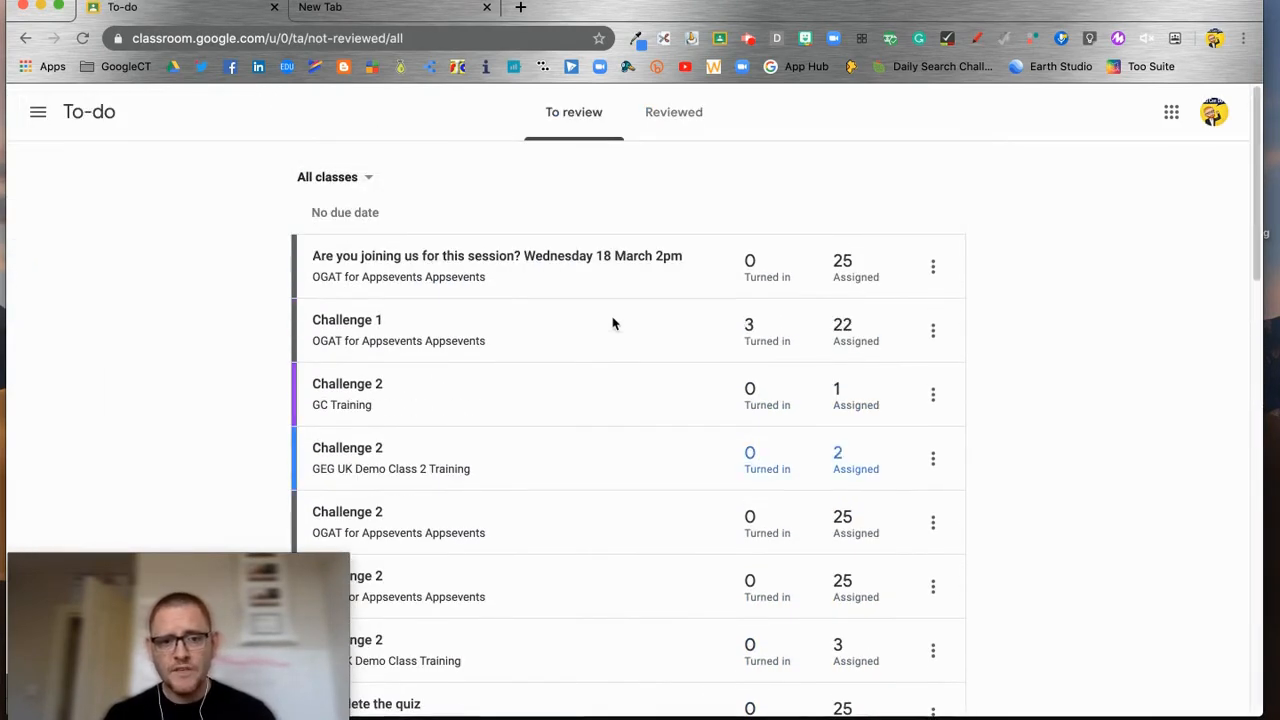
scroll(618, 330, "down", 10)
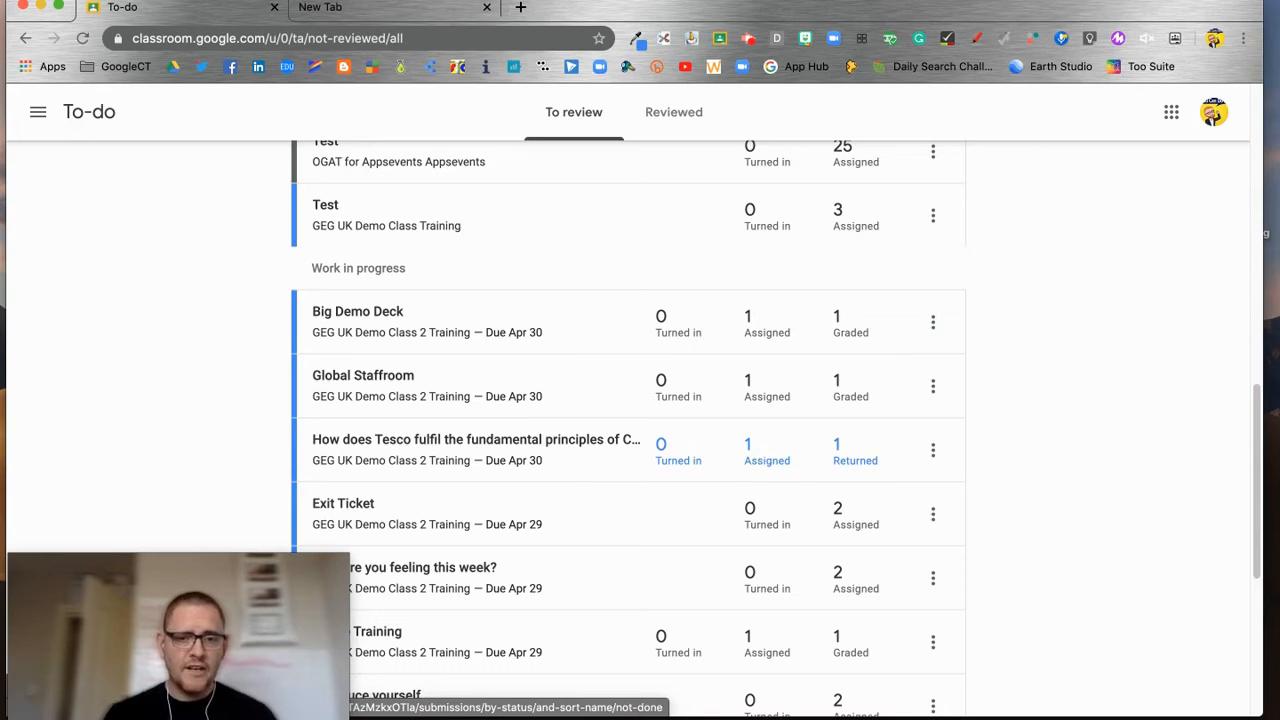
Step: Open the student's Tesco submission in the grading view, showing its 1/6 rubric score and voice-note comments
left_click(481, 443)
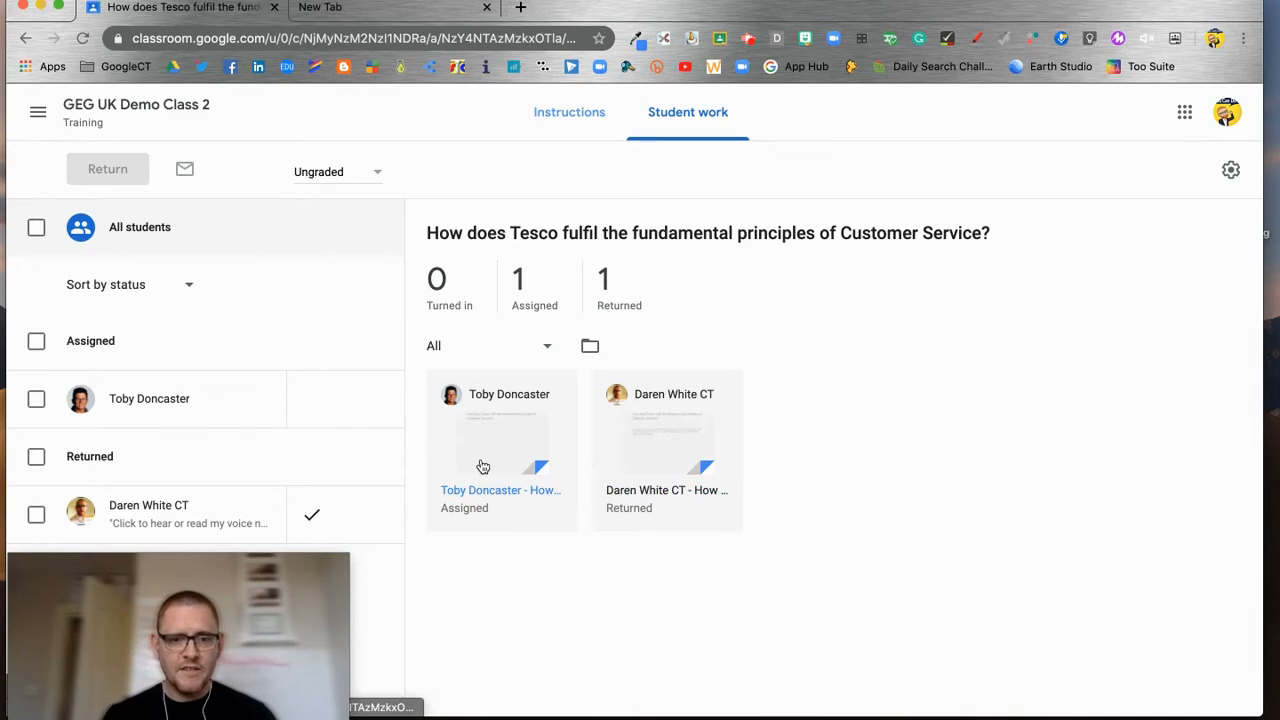
left_click(652, 462)
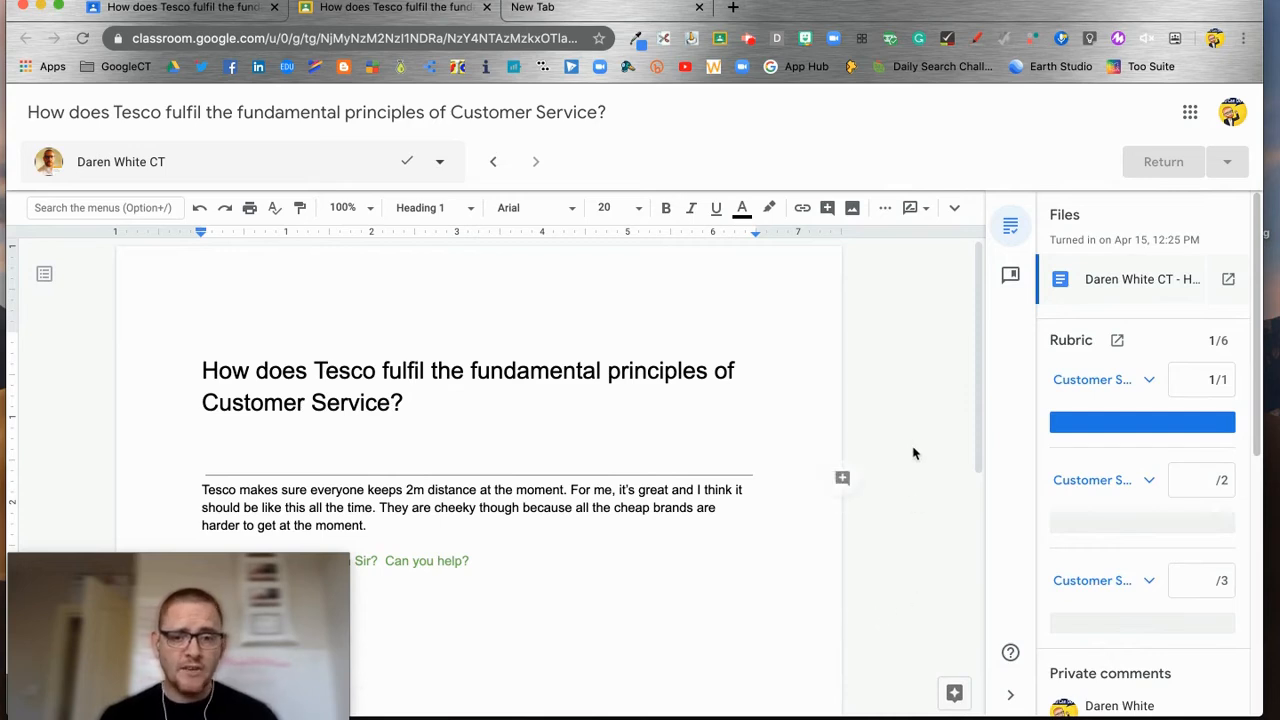
scroll(905, 447, "down", 3)
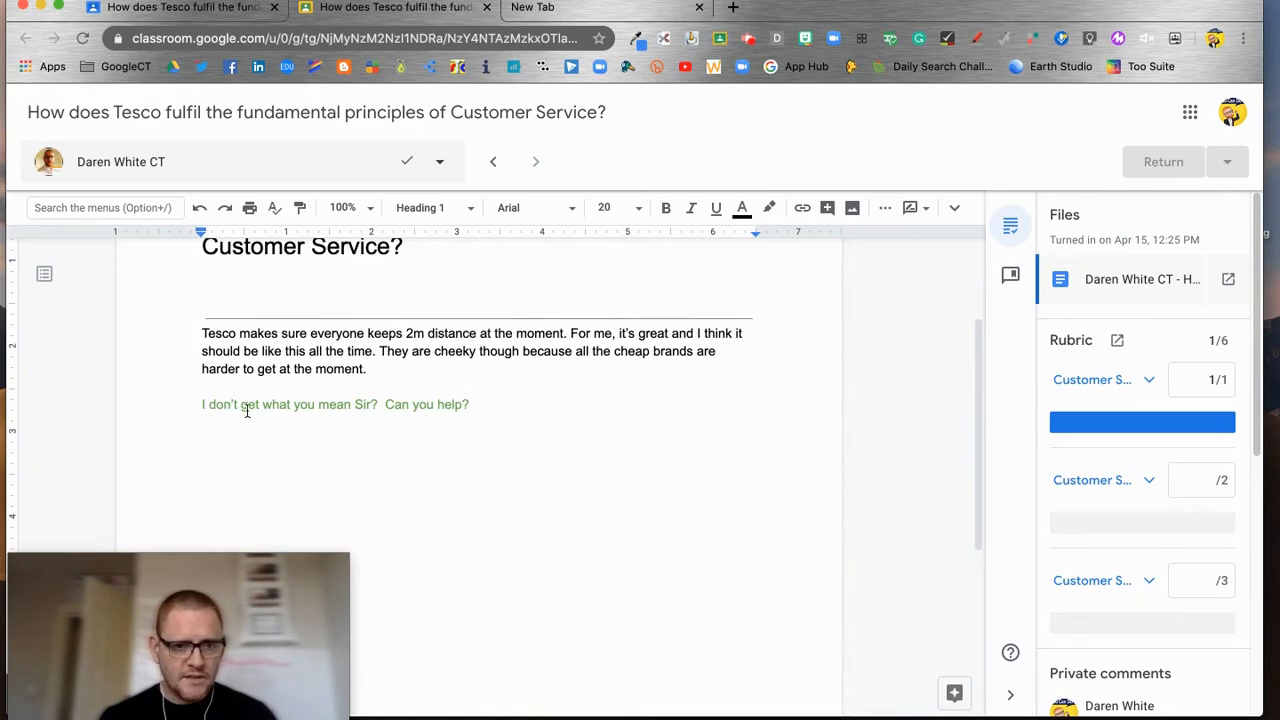
scroll(1071, 528, "down", 3)
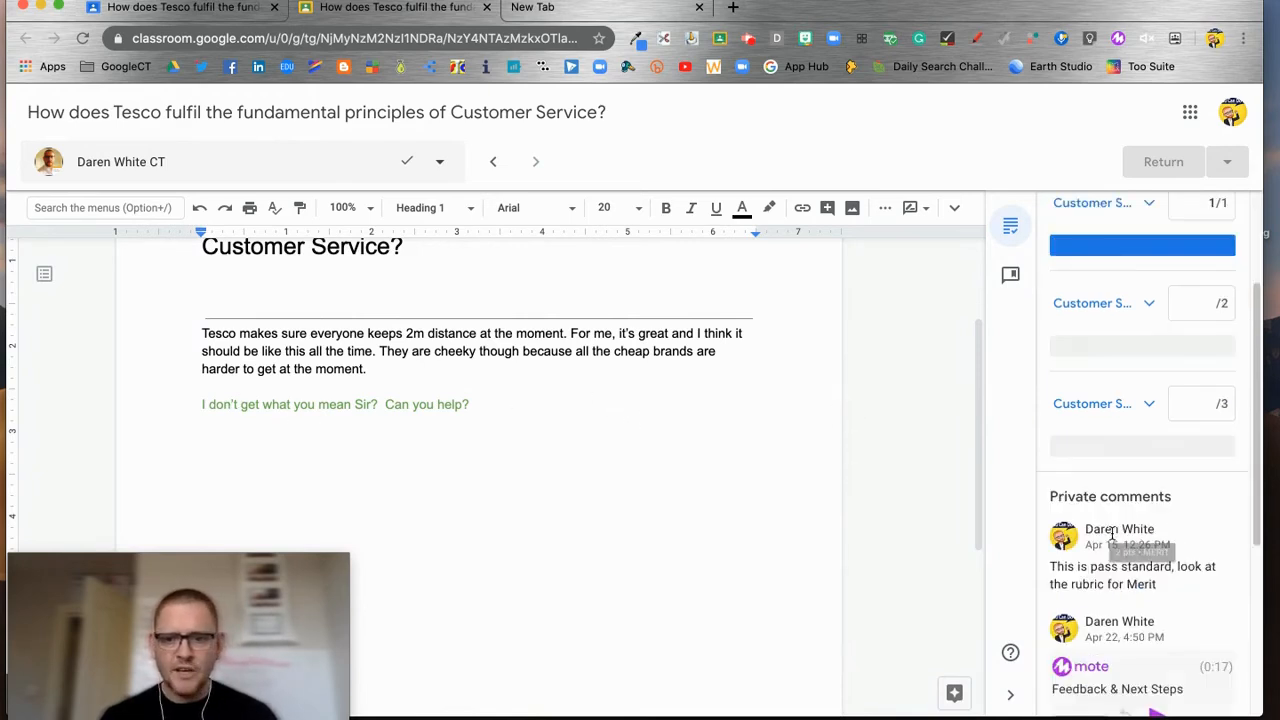
scroll(1119, 535, "down", 3)
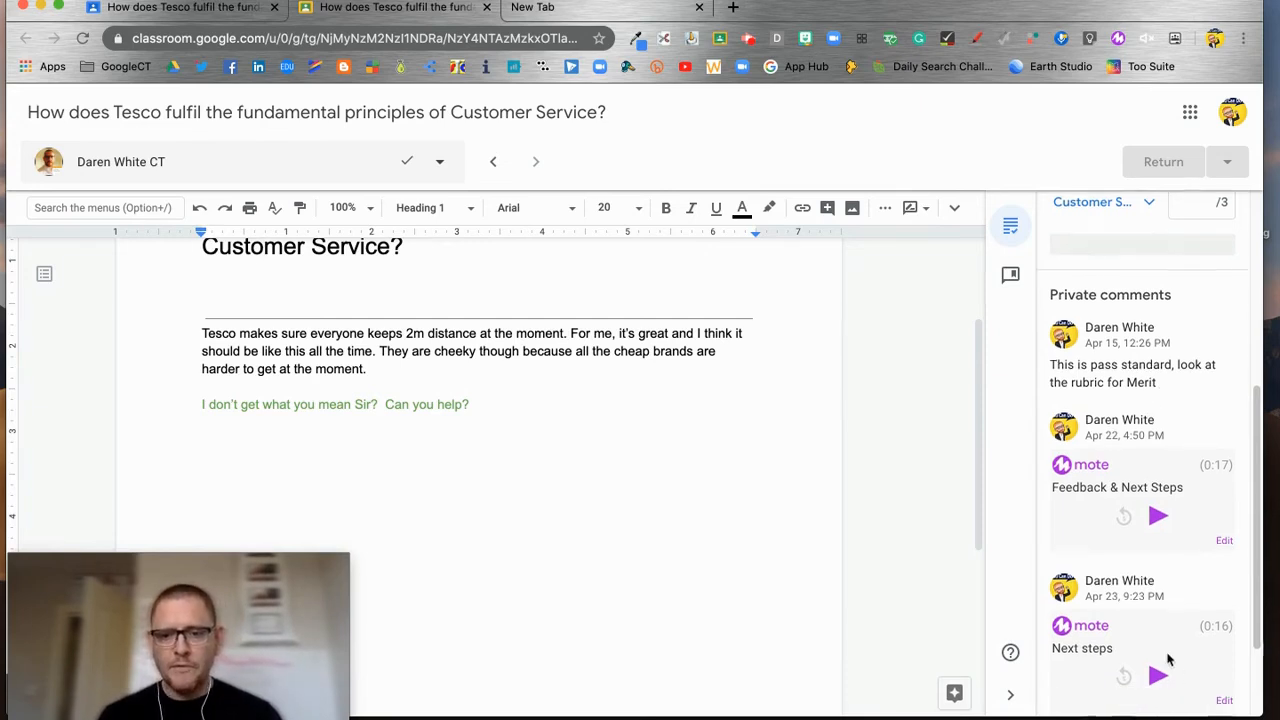
scroll(1166, 657, "down", 3)
scroll(1130, 622, "up", 10)
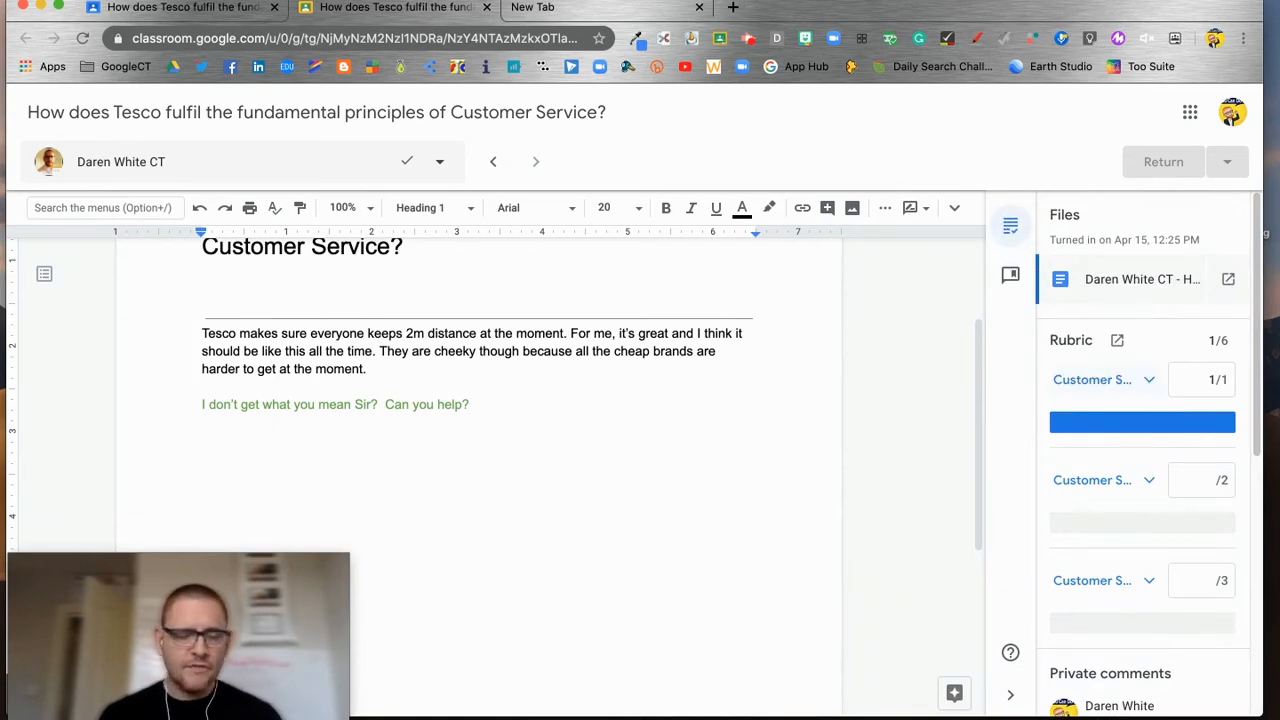
left_click(1148, 380)
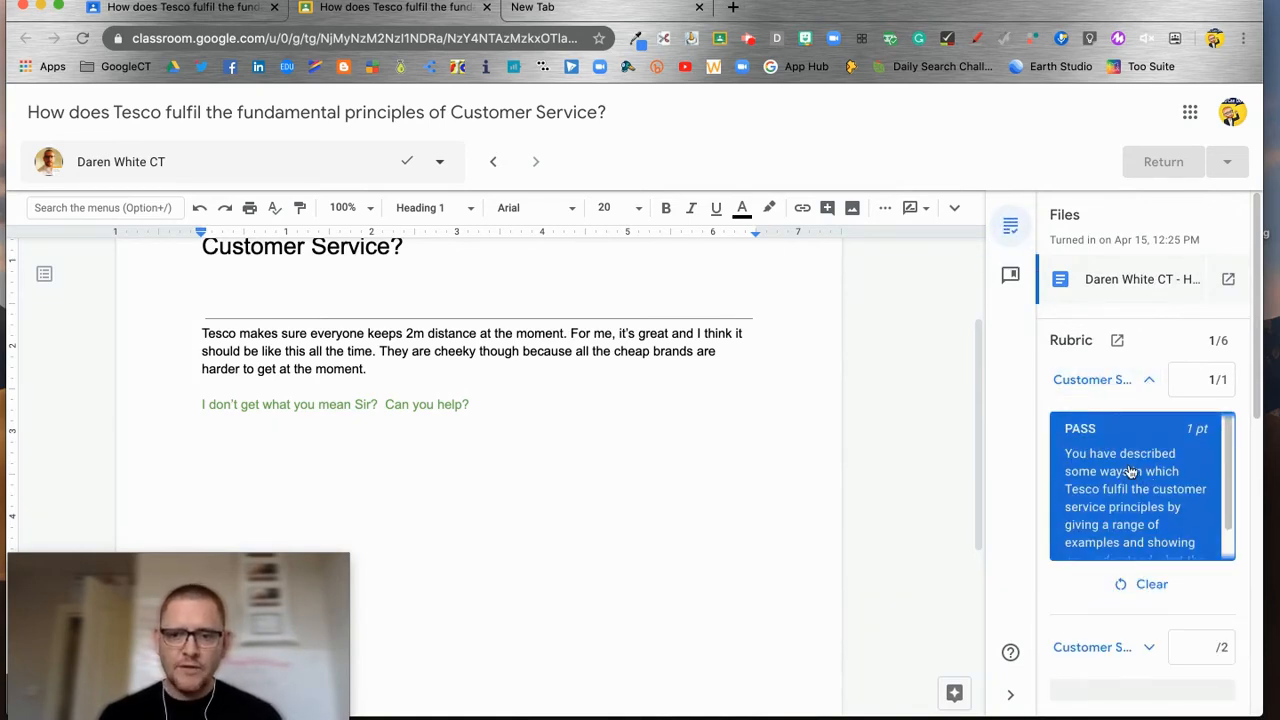
scroll(1130, 470, "down", 1)
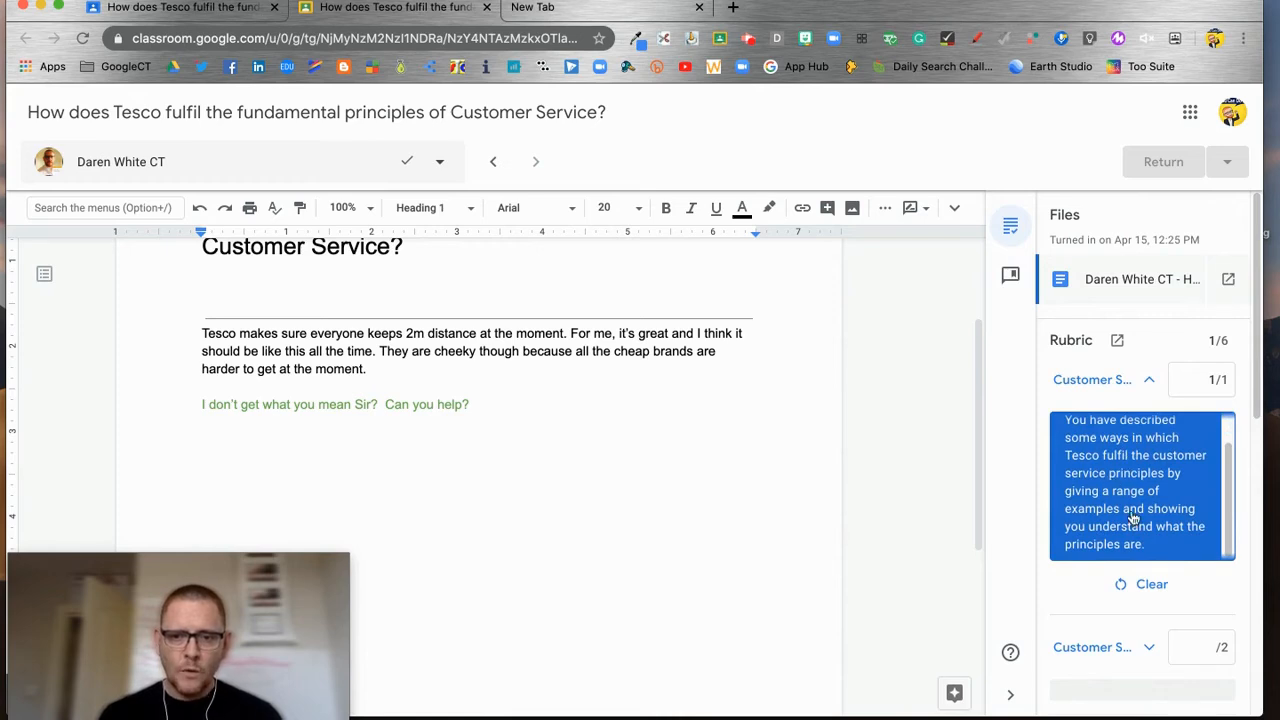
scroll(1160, 540, "down", 3)
scroll(1158, 535, "up", 3)
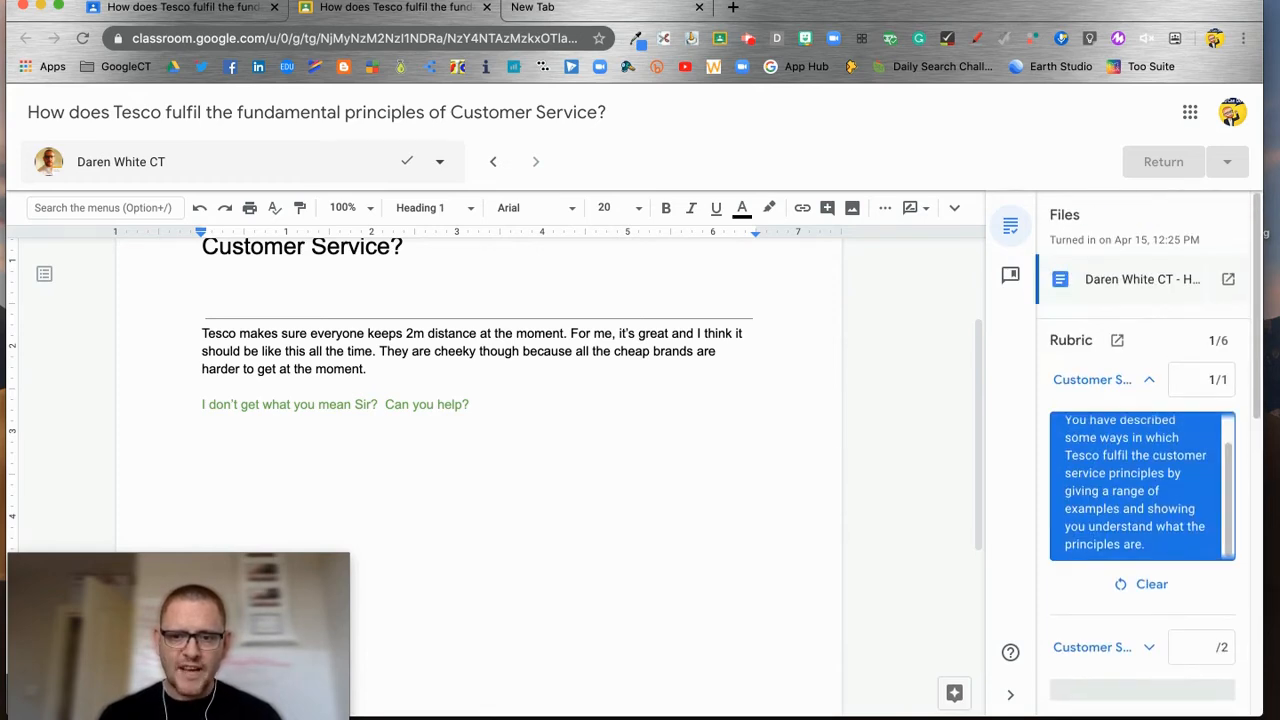
left_click(1148, 380)
left_click(1149, 481)
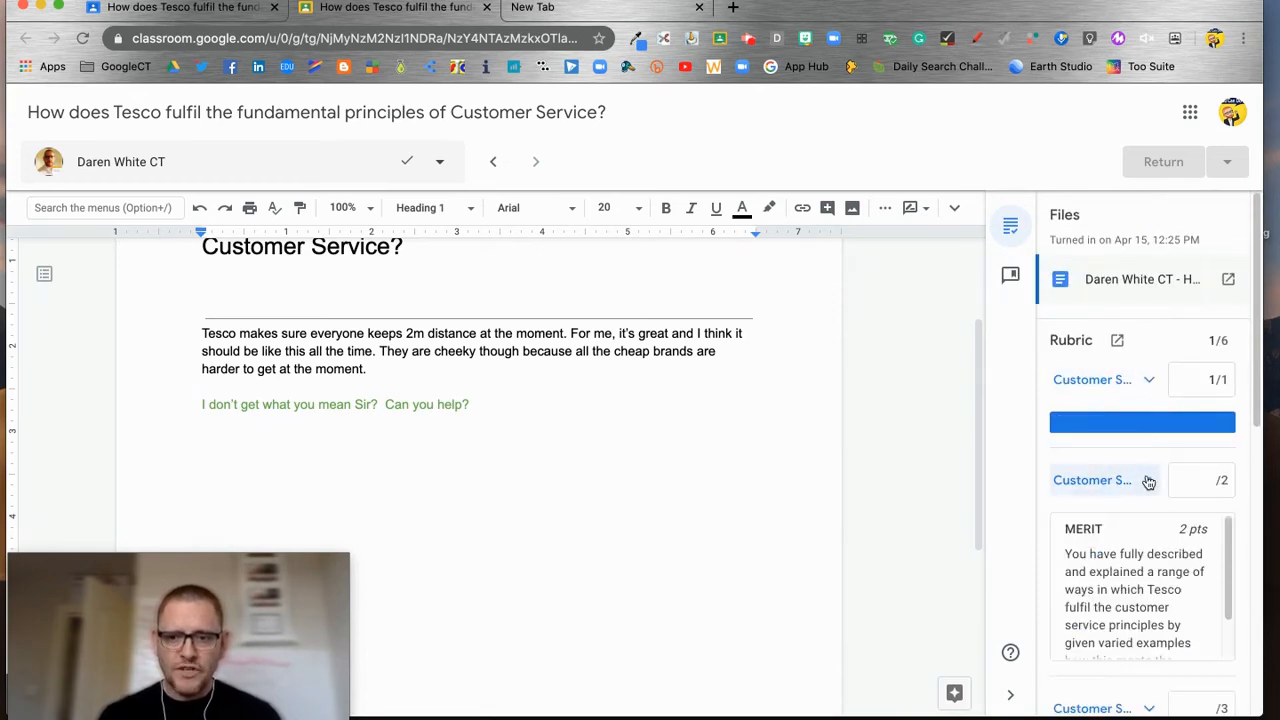
left_click(1149, 481)
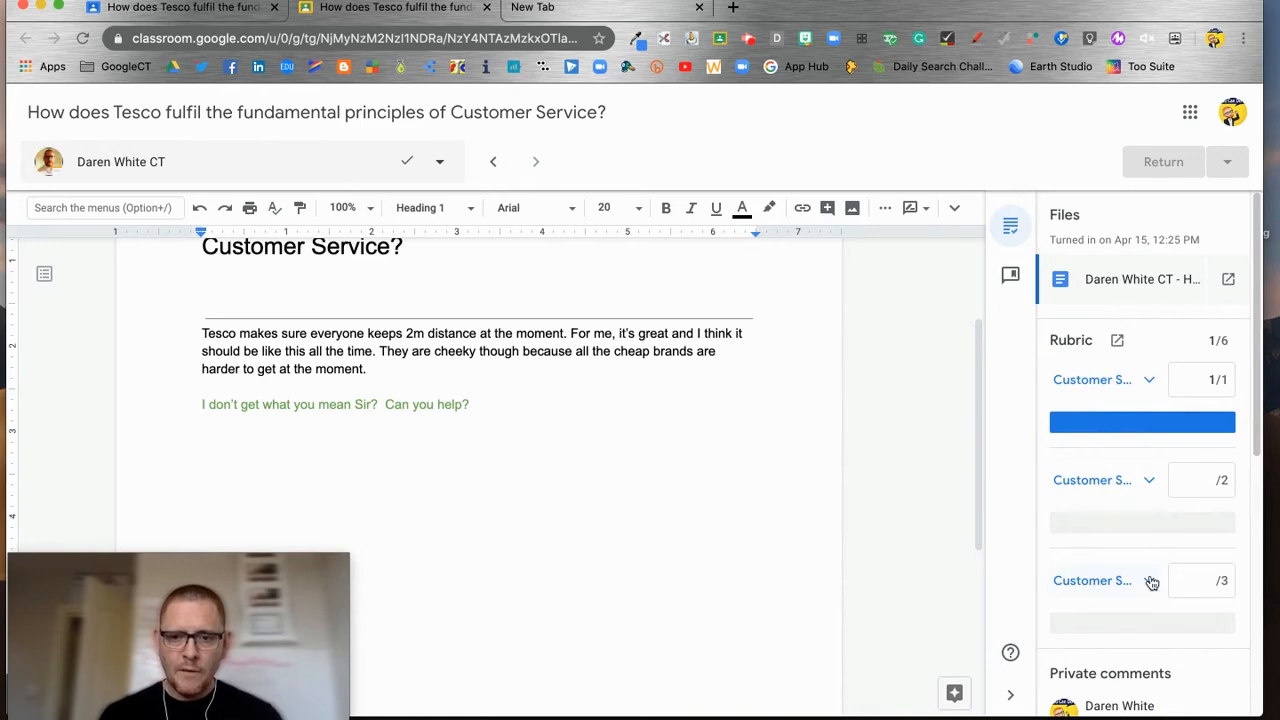
left_click(1150, 582)
left_click(1150, 582)
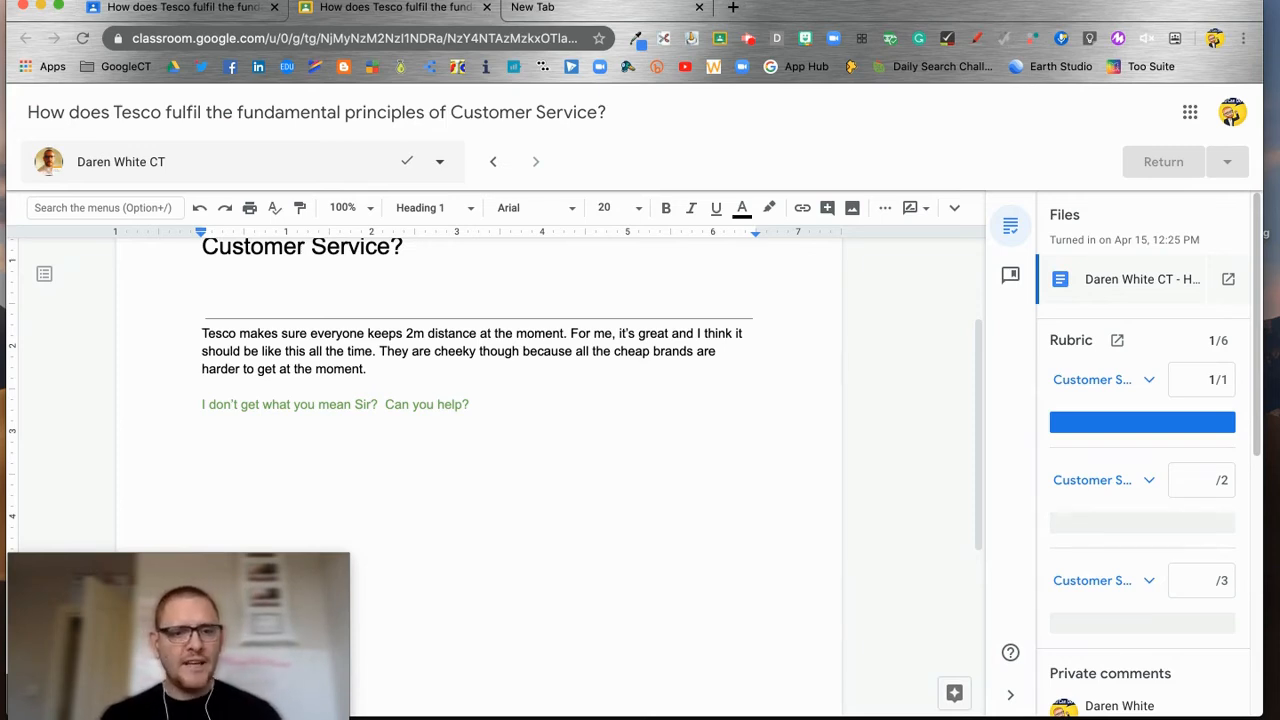
Step: Comment on 'the moment.' that it's a good point but asking for more detail on normal procedures
scroll(395, 366, "up", 1)
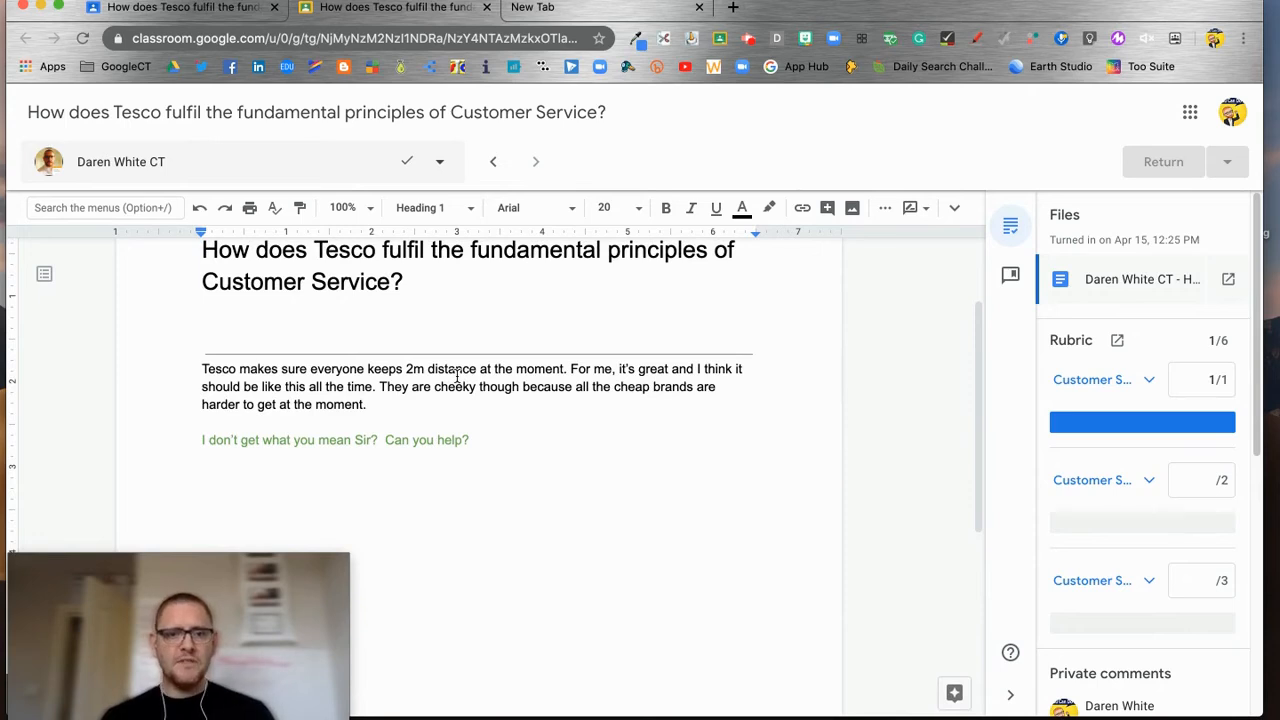
left_click_drag(502, 368, 571, 368)
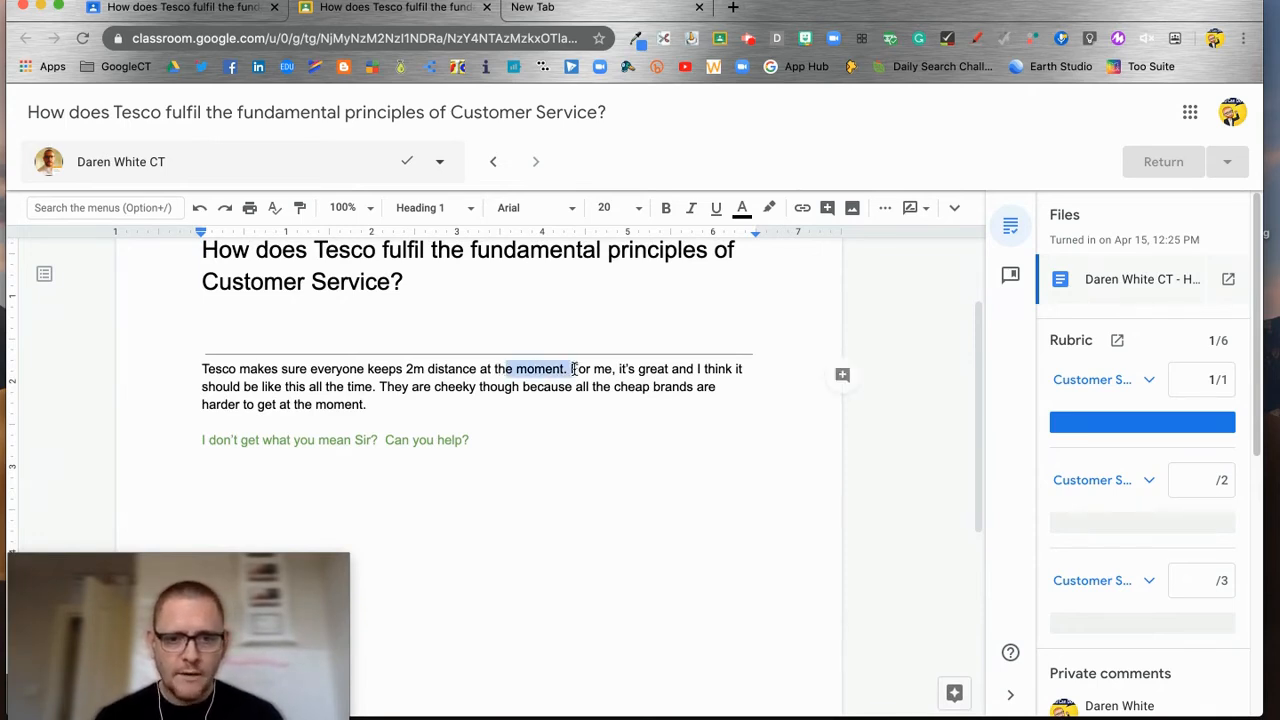
left_click(842, 376)
type("Th")
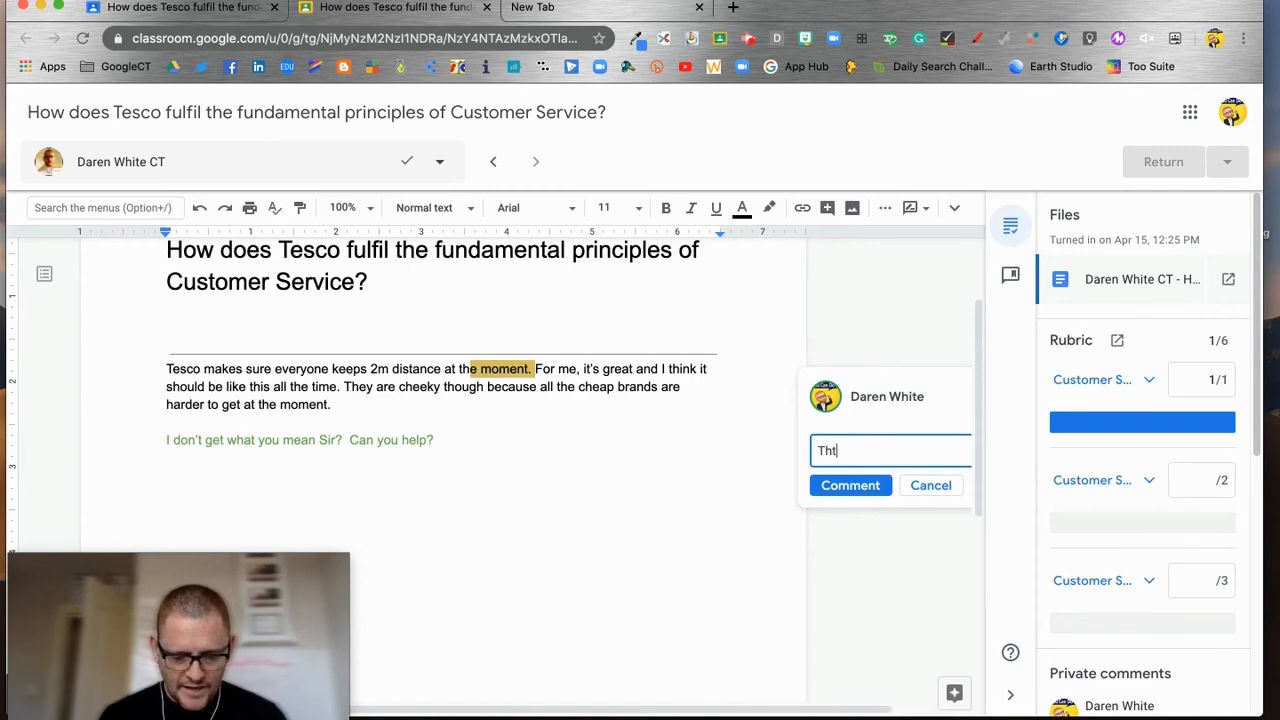
type("at's a good point but")
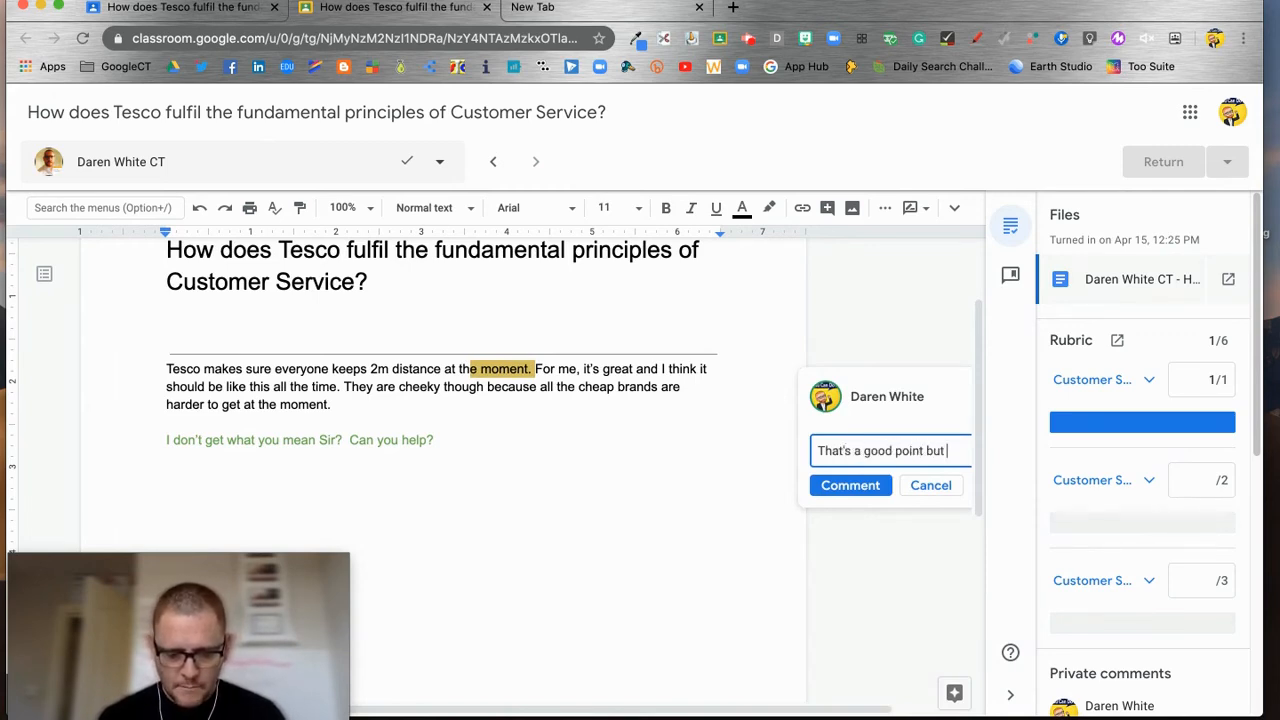
type(" very ")
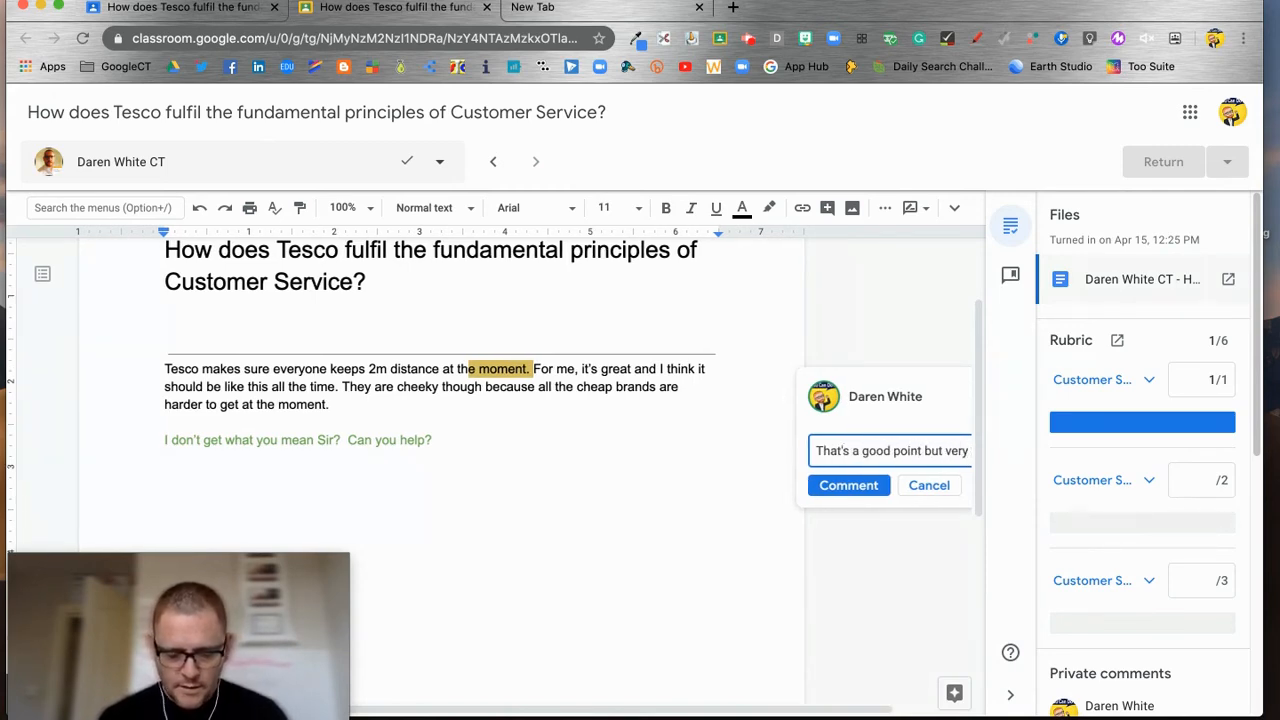
type("m")
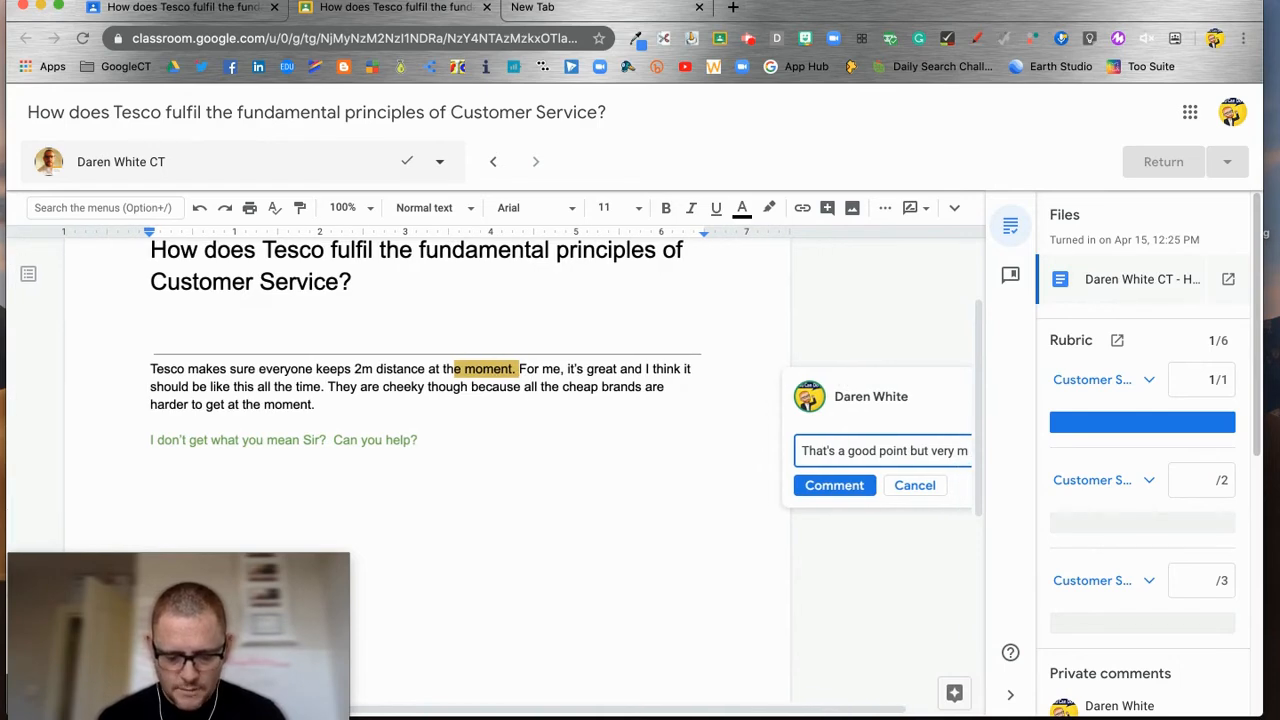
type("ich related to")
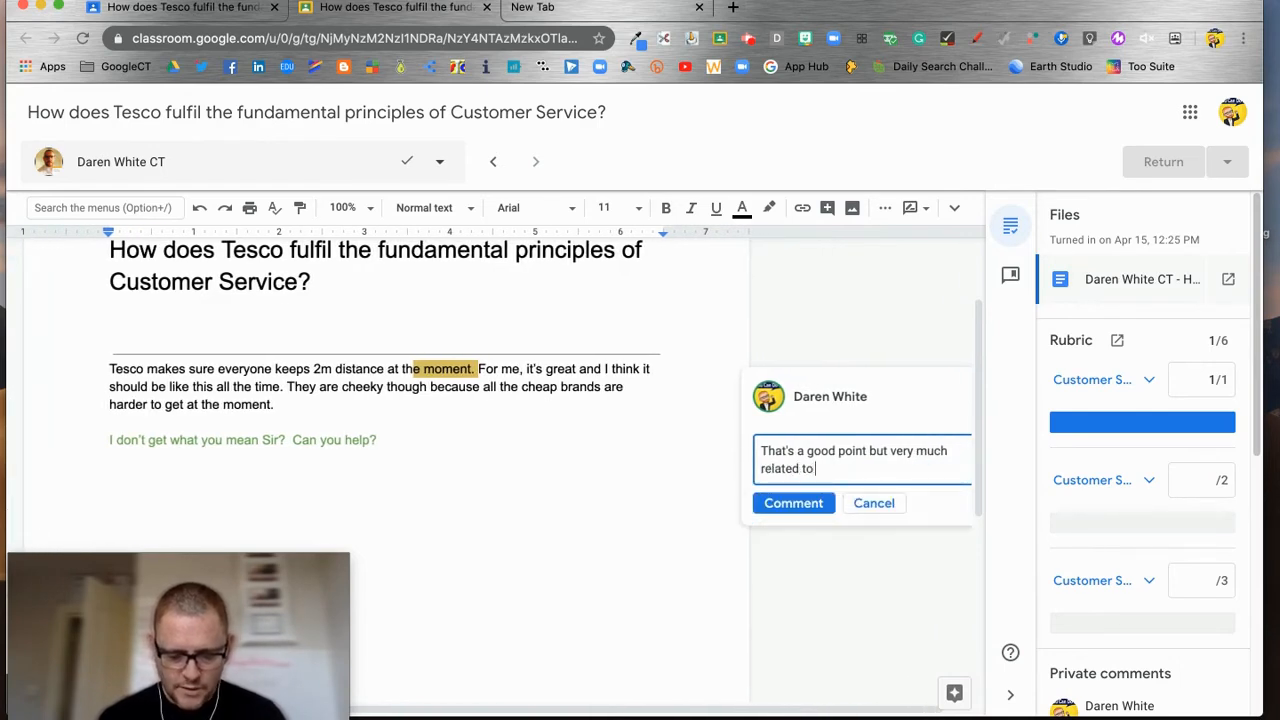
type(" this point in time")
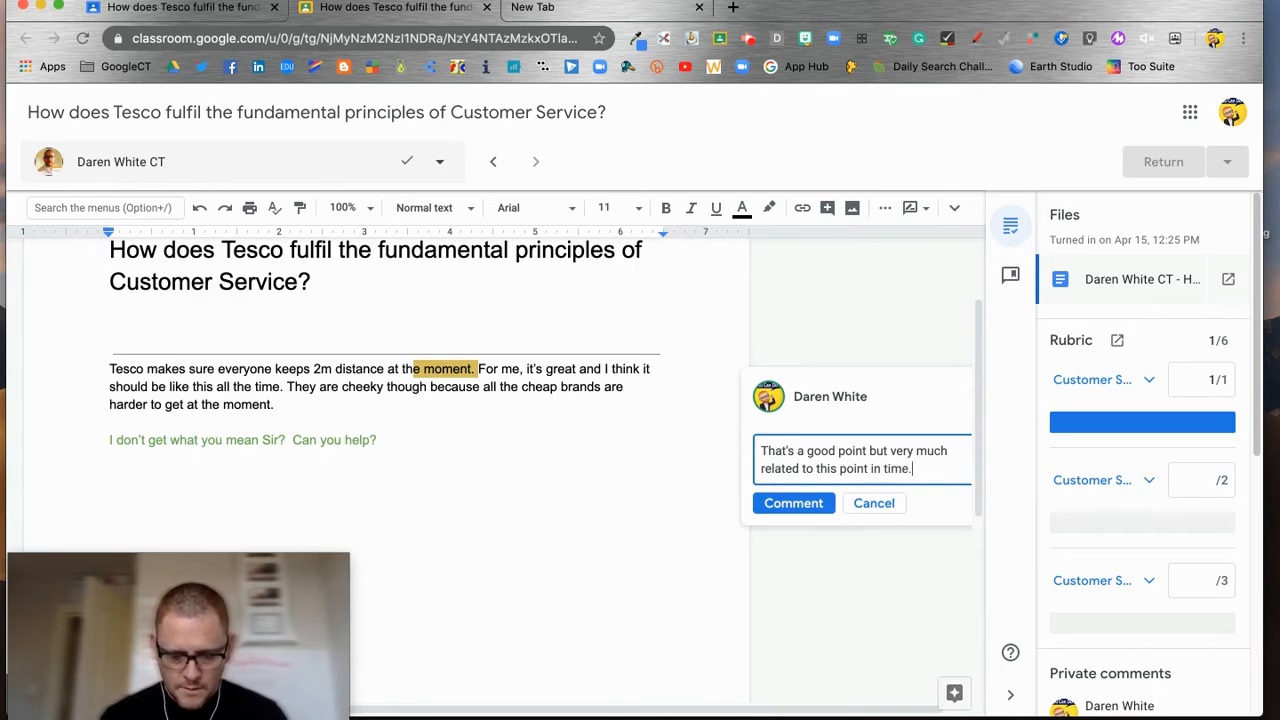
type(". Could you be more")
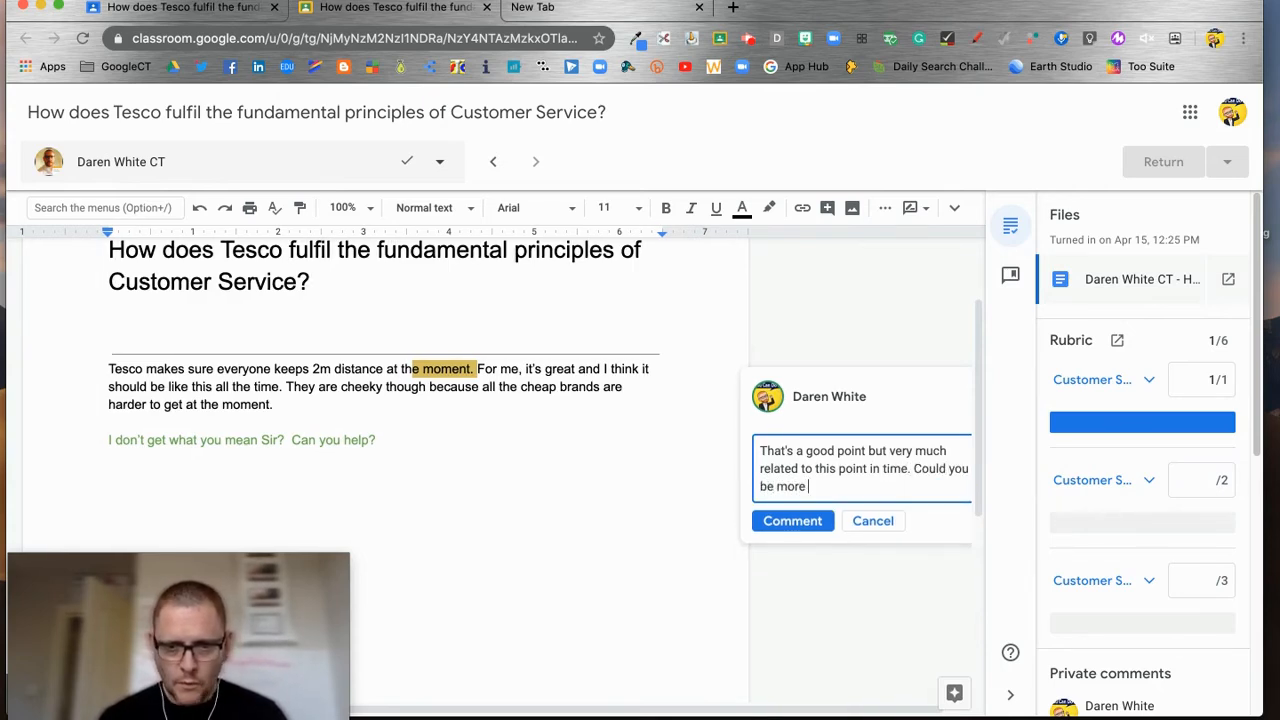
type(" detailed with regards to n")
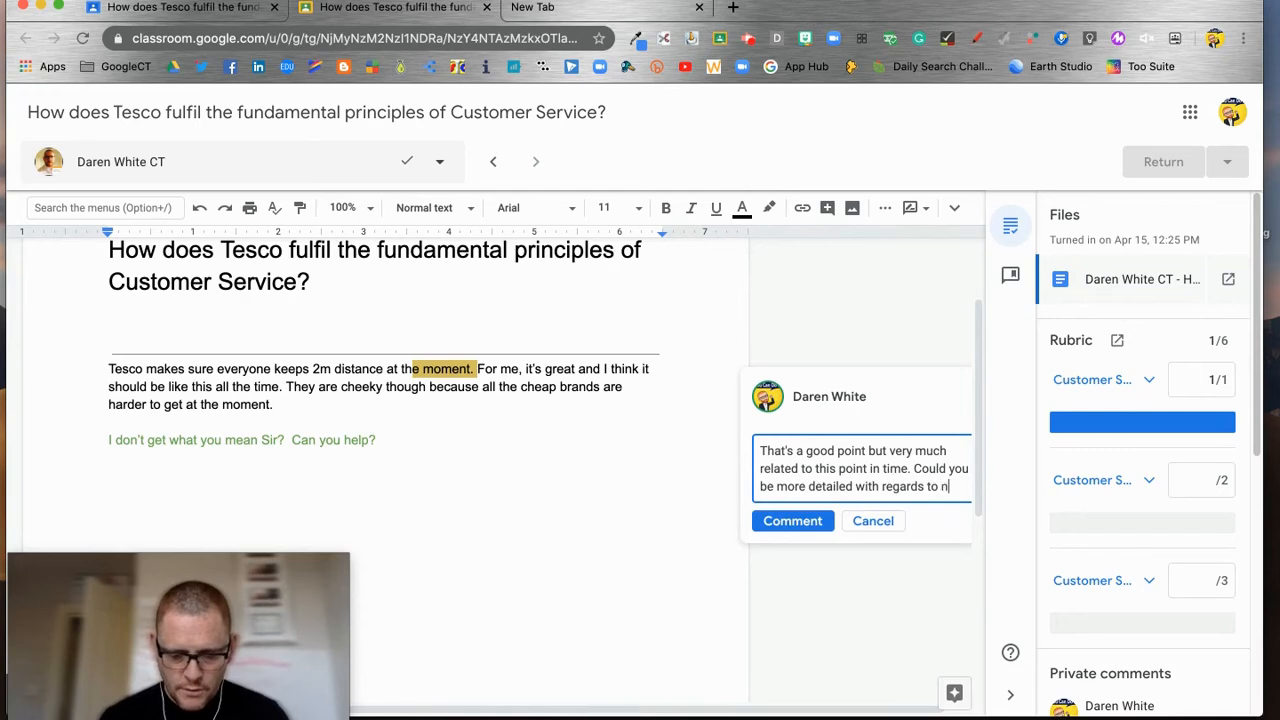
type("ormal procedures")
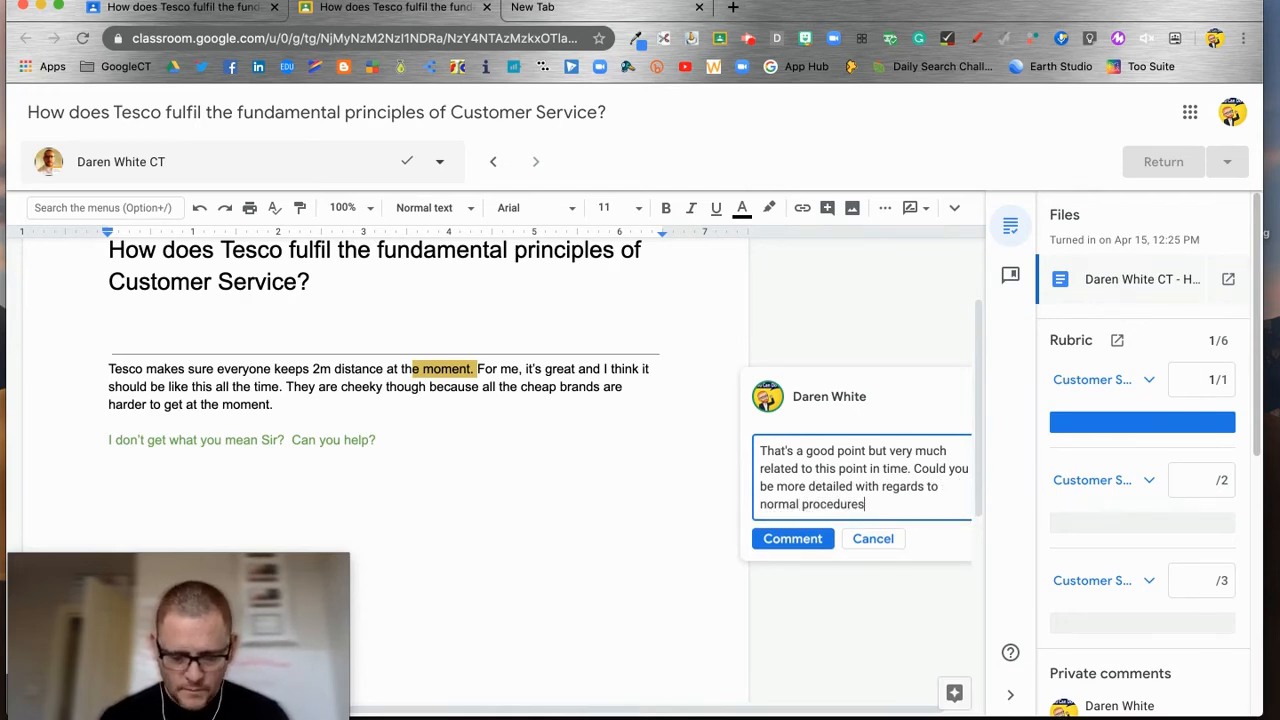
type("?")
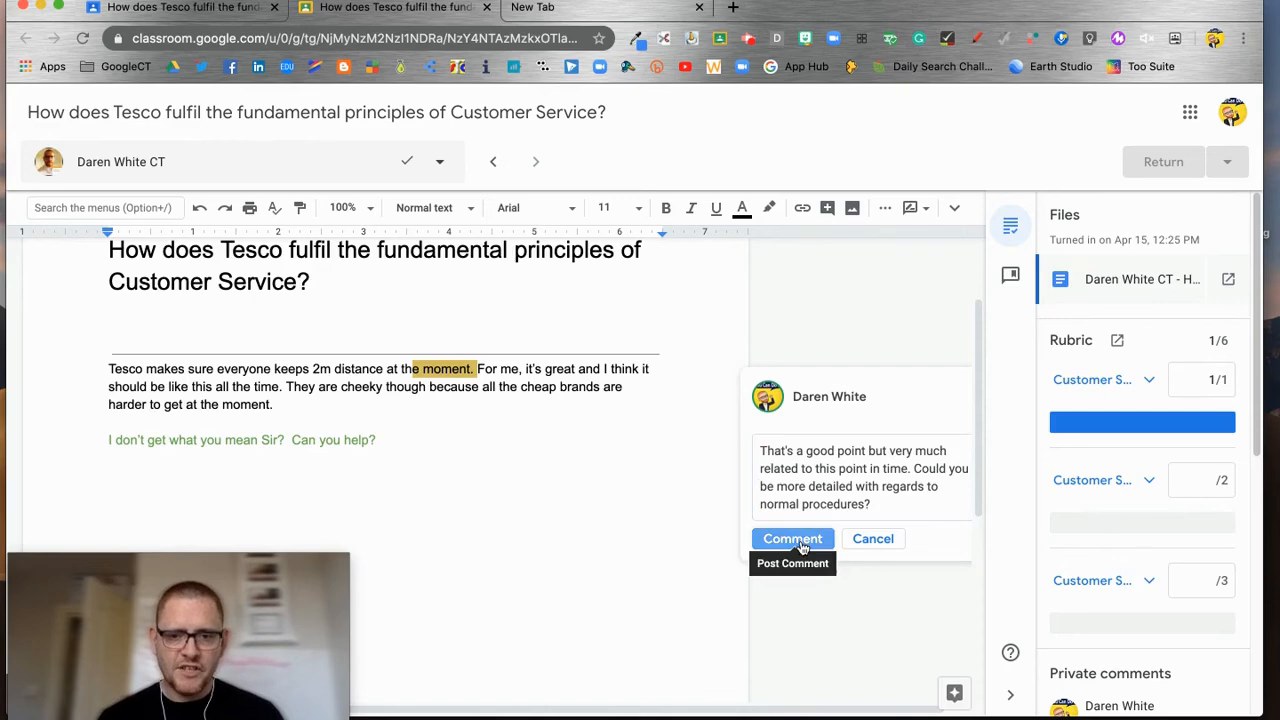
left_click(796, 538)
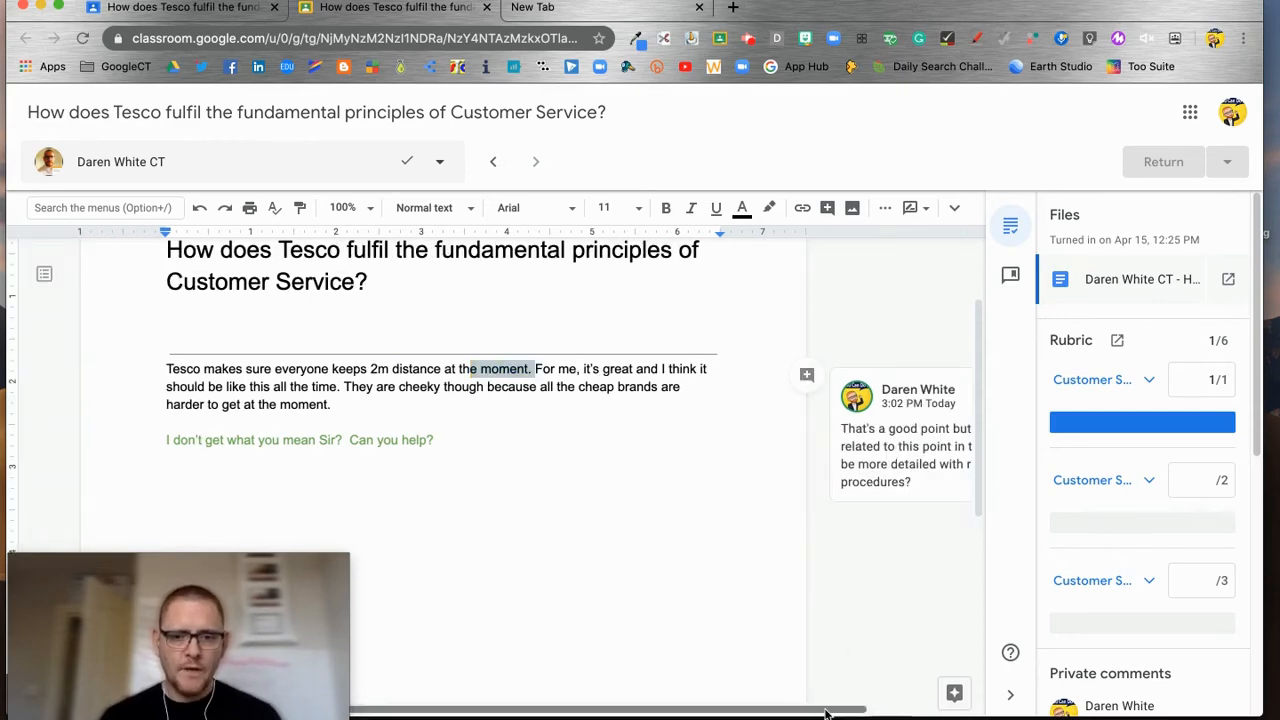
left_click_drag(818, 713, 920, 712)
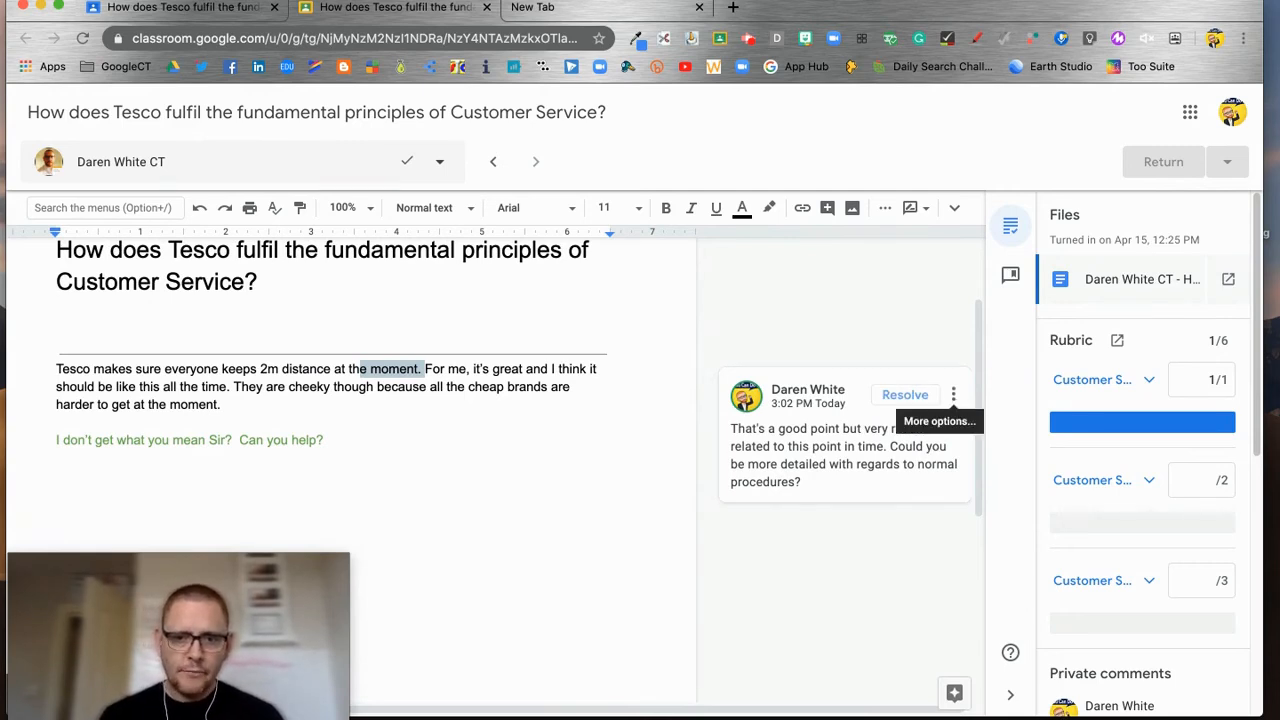
Step: Add the normal-procedures comment to the comment bank and view the saved comments list
left_click(955, 396)
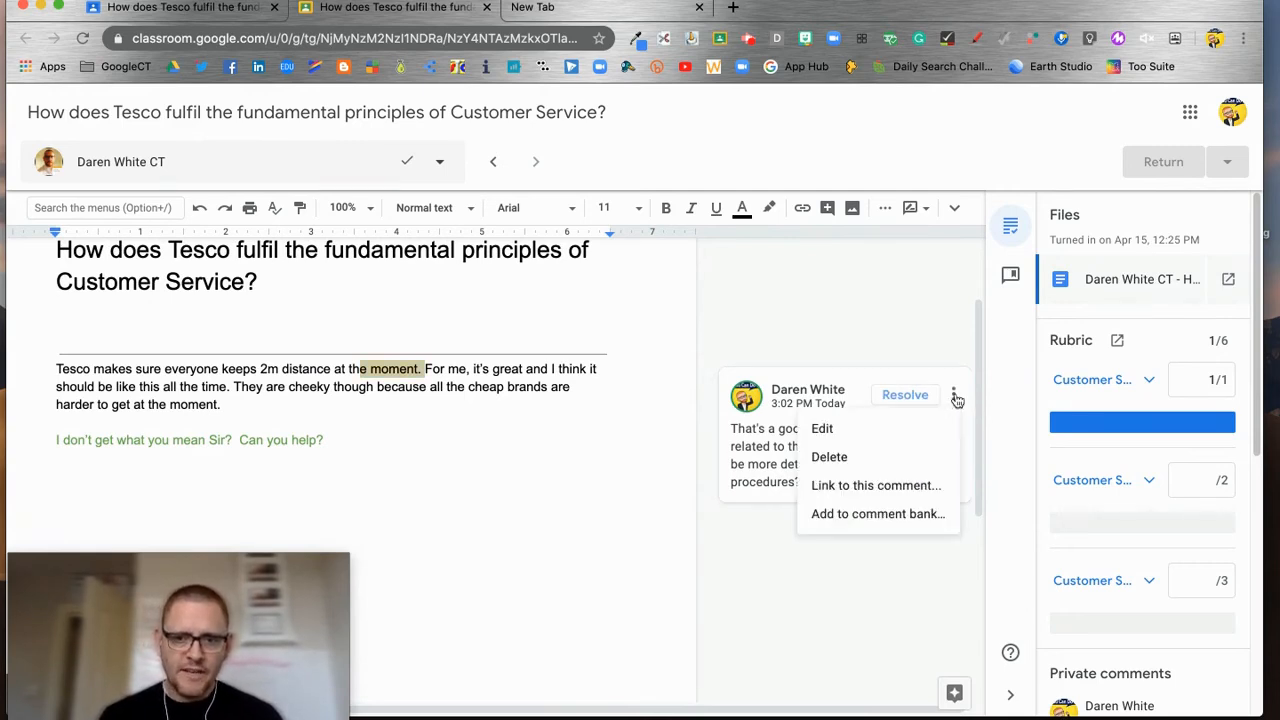
left_click(880, 514)
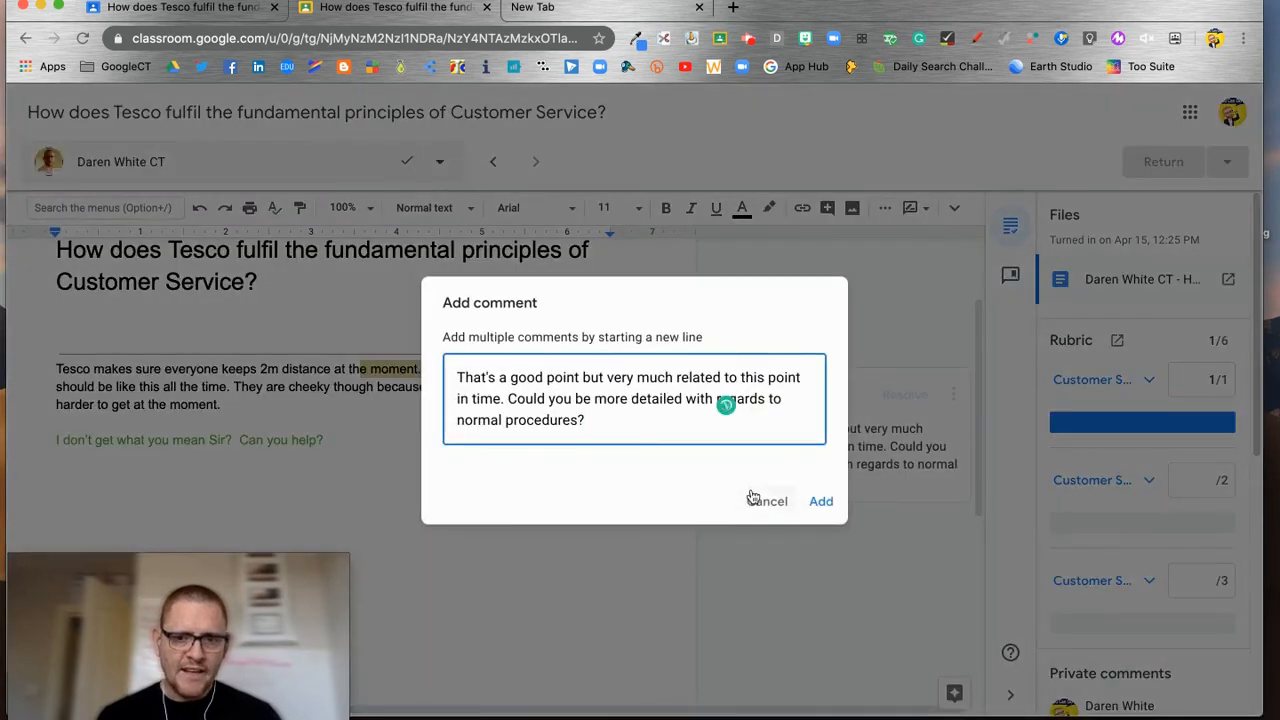
left_click(819, 502)
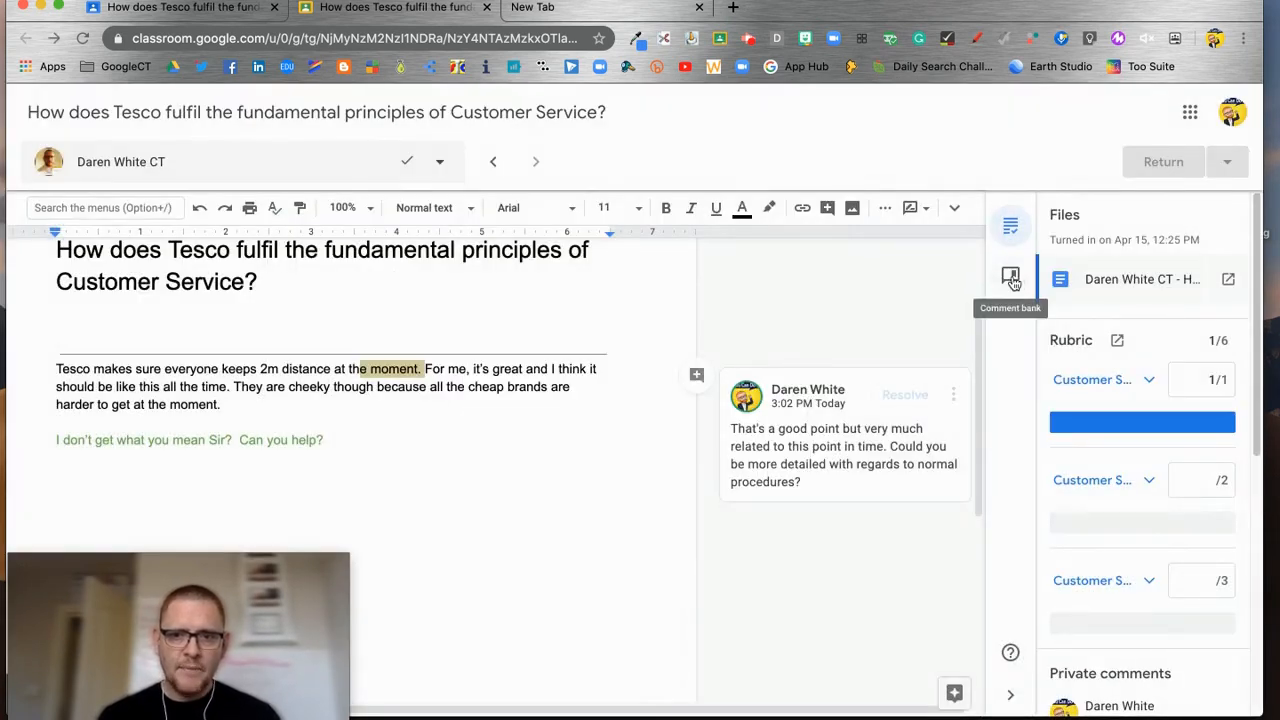
left_click(1010, 275)
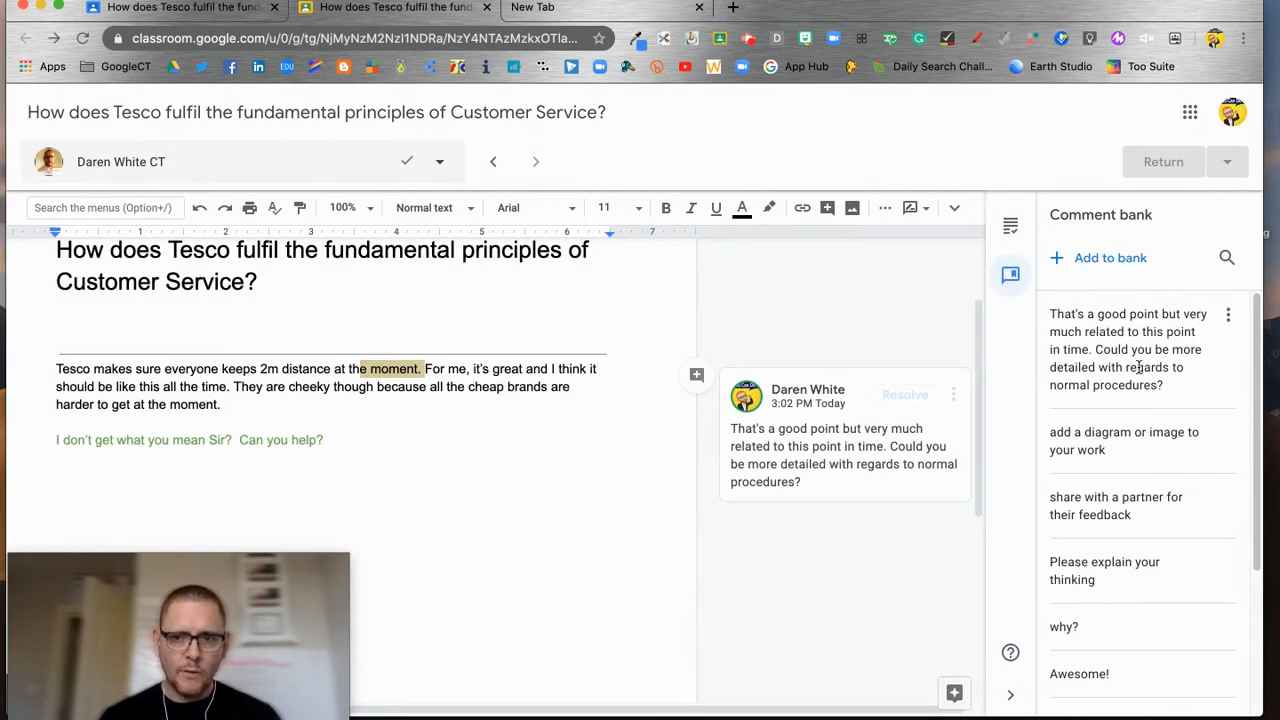
scroll(1138, 367, "down", 3)
scroll(1148, 434, "up", 3)
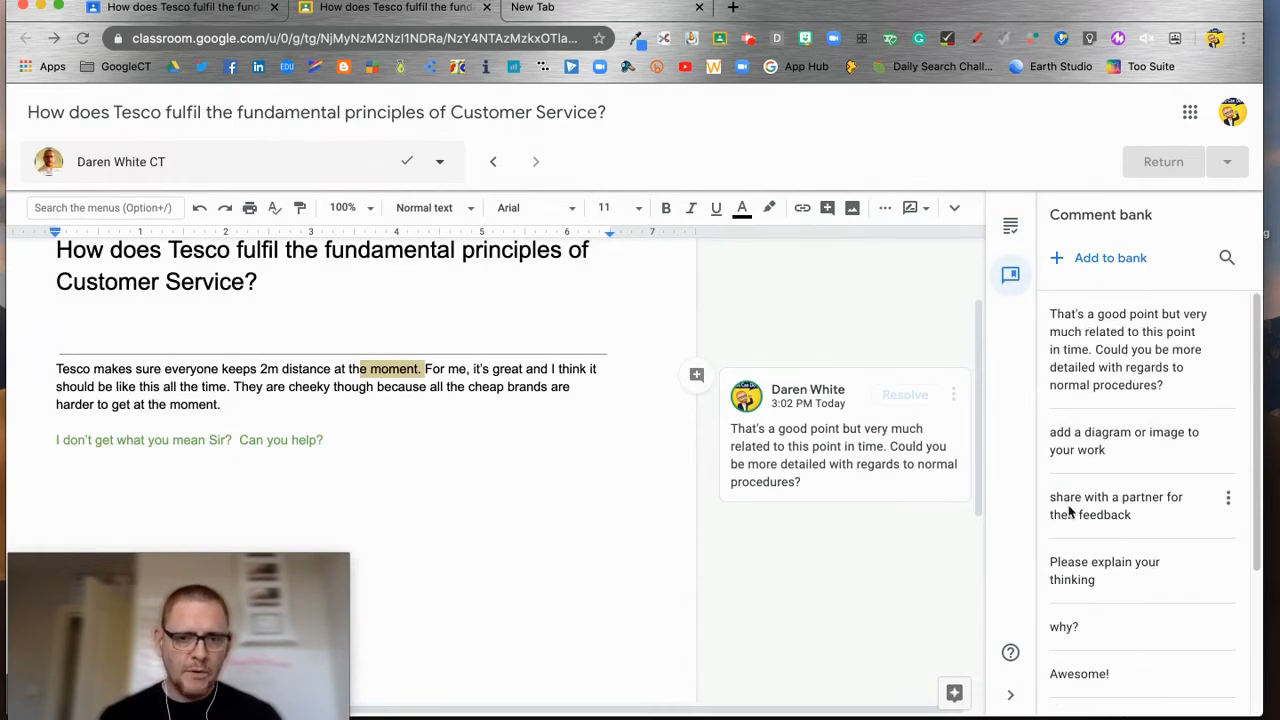
left_click(520, 462)
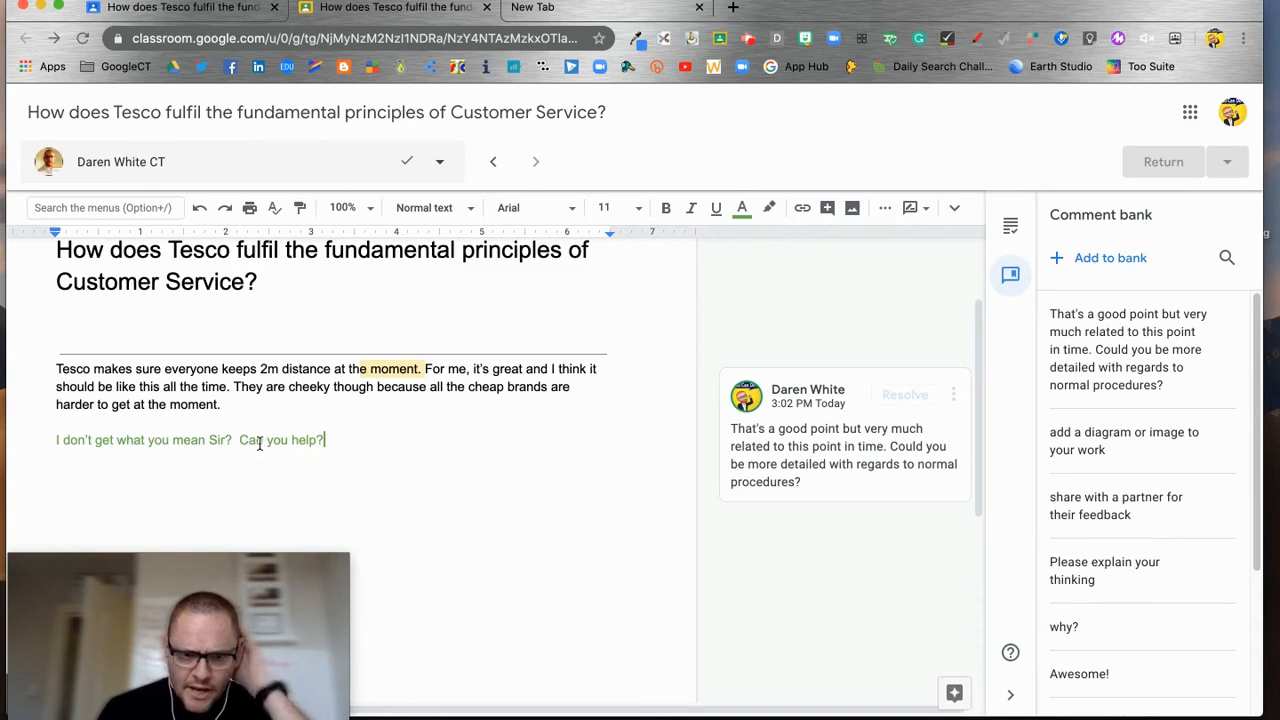
Step: Comment on 'Can you help?' telling the student to revisit the rubric and explain Tesco staff's actions
left_click_drag(241, 440, 377, 446)
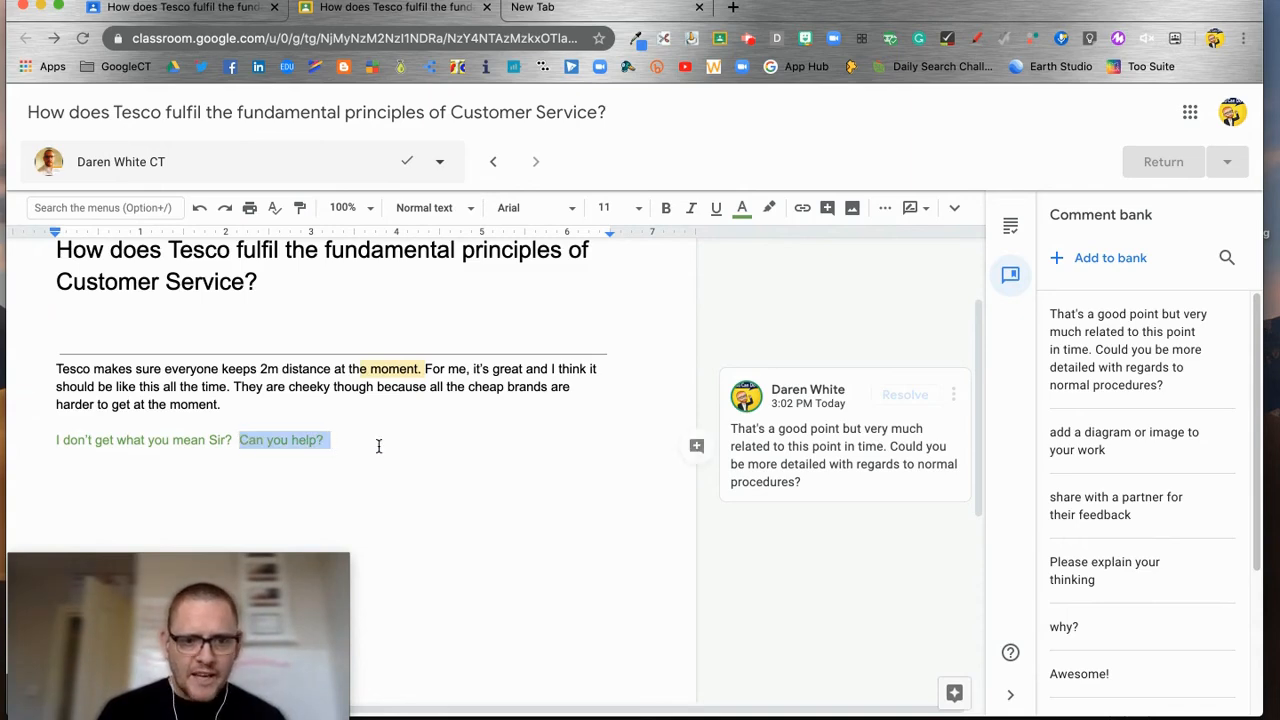
left_click(697, 447)
type("You need to revisit the ru")
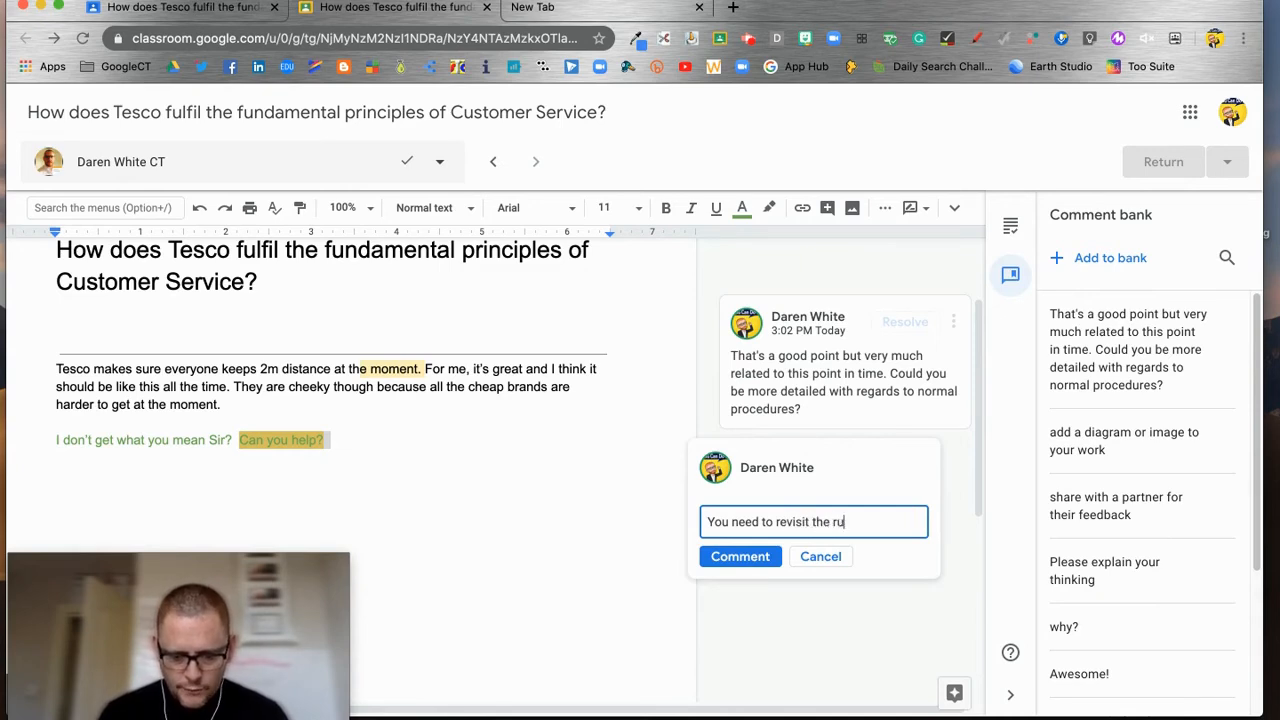
type("bric and explain hthe impact of the a")
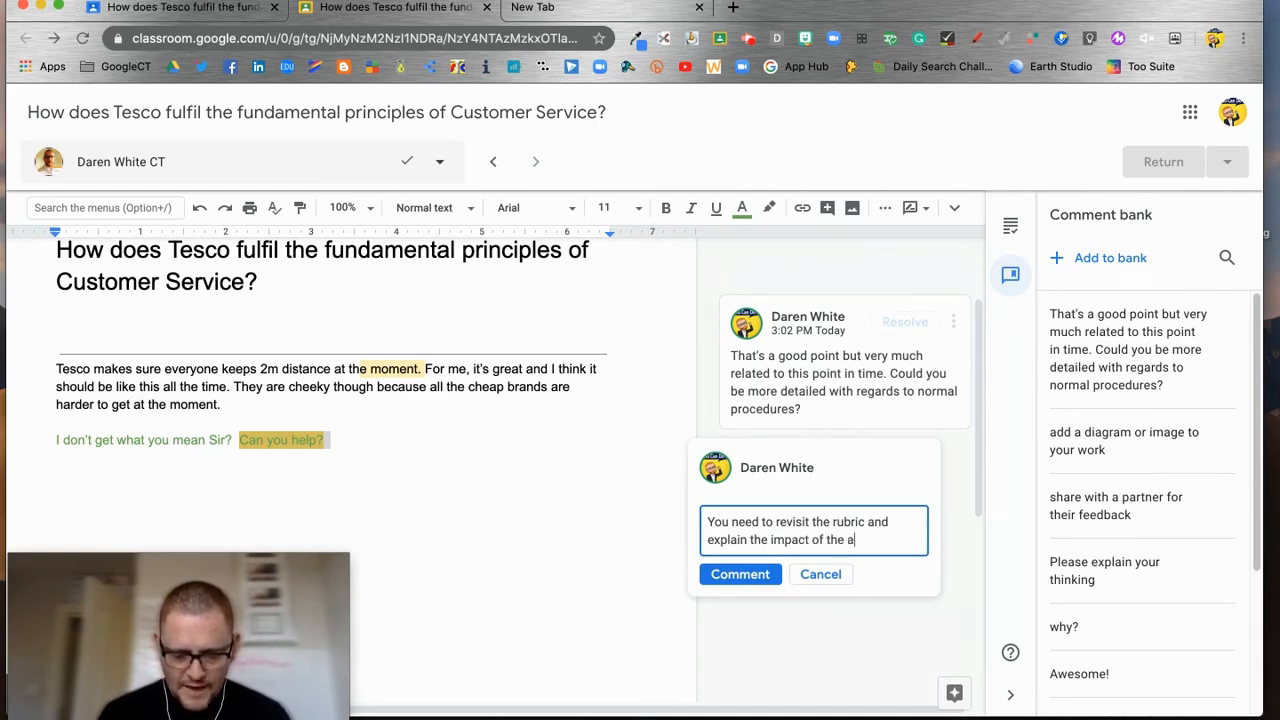
type("en by Tesco staff.")
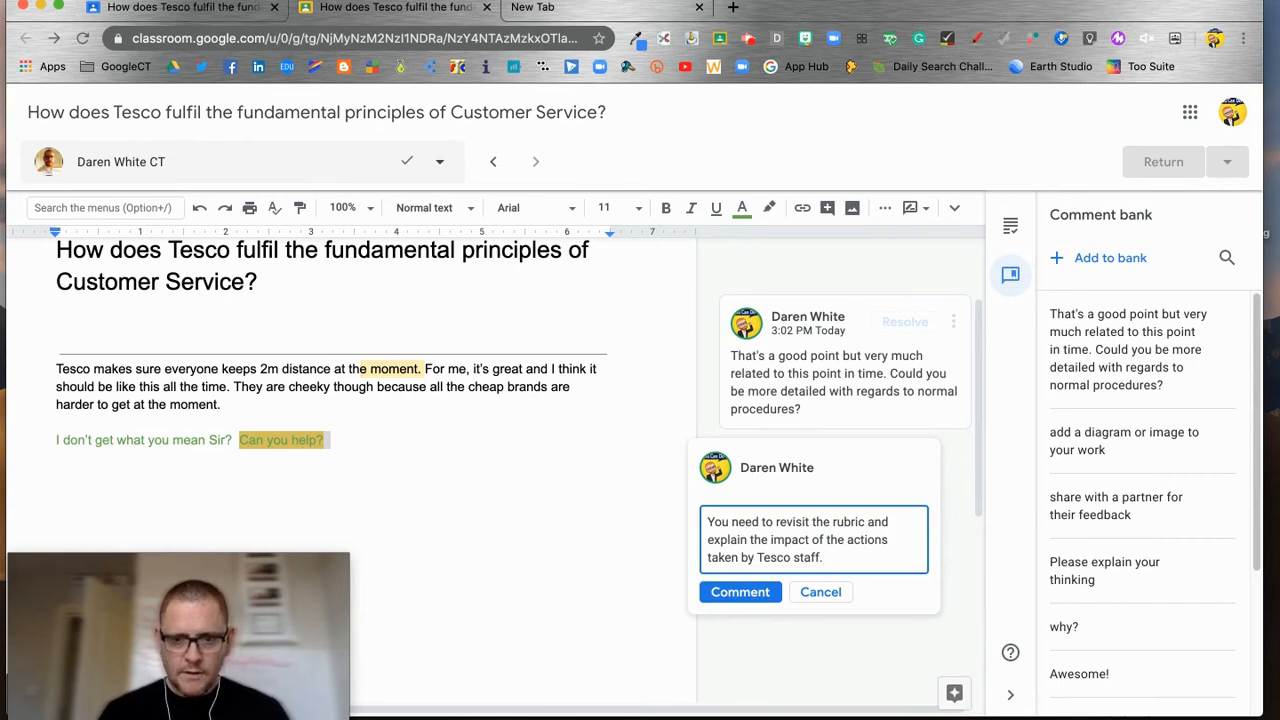
left_click(740, 592)
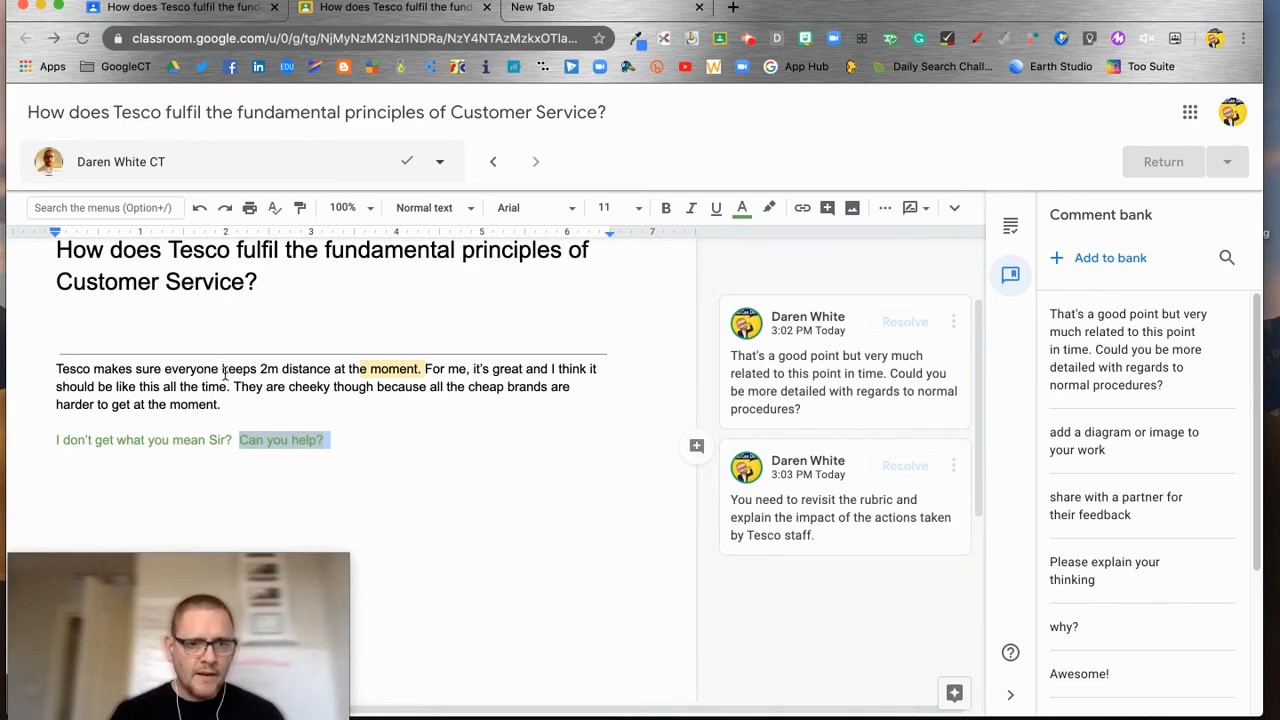
Step: Comment 'An introduction would be good here' on the word 'Tesco'
left_click_drag(57, 369, 90, 369)
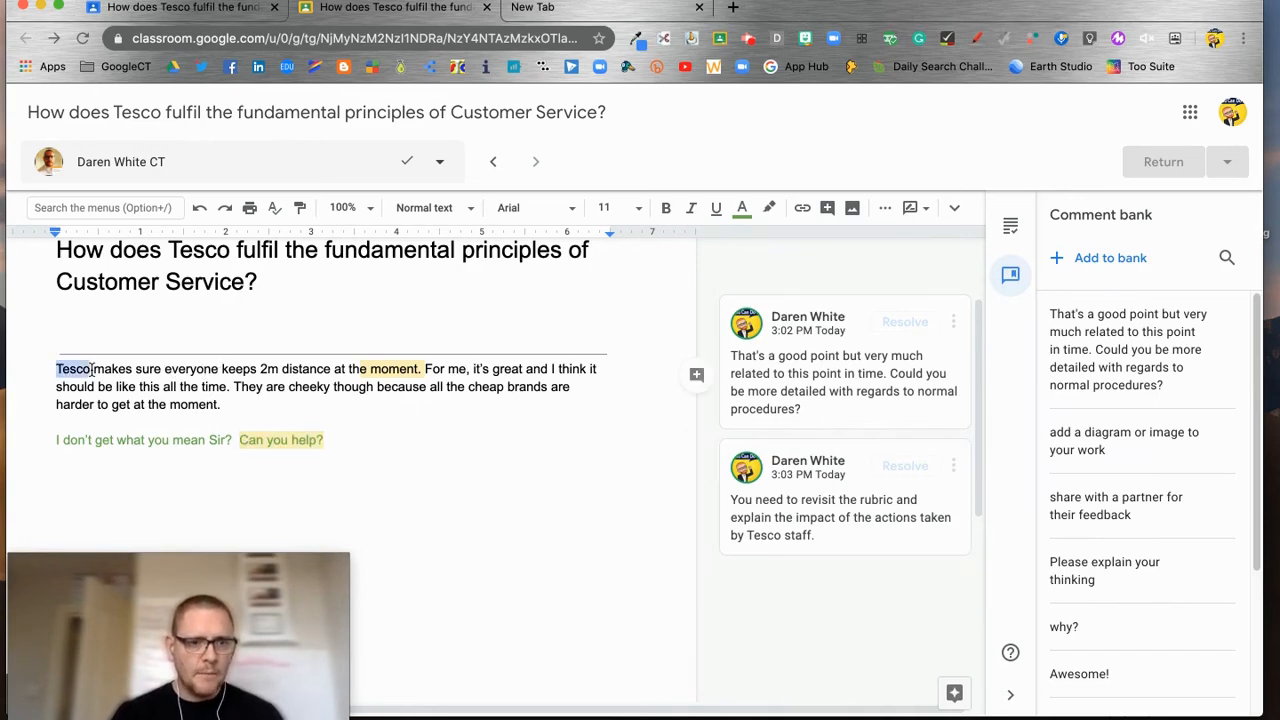
left_click(697, 374)
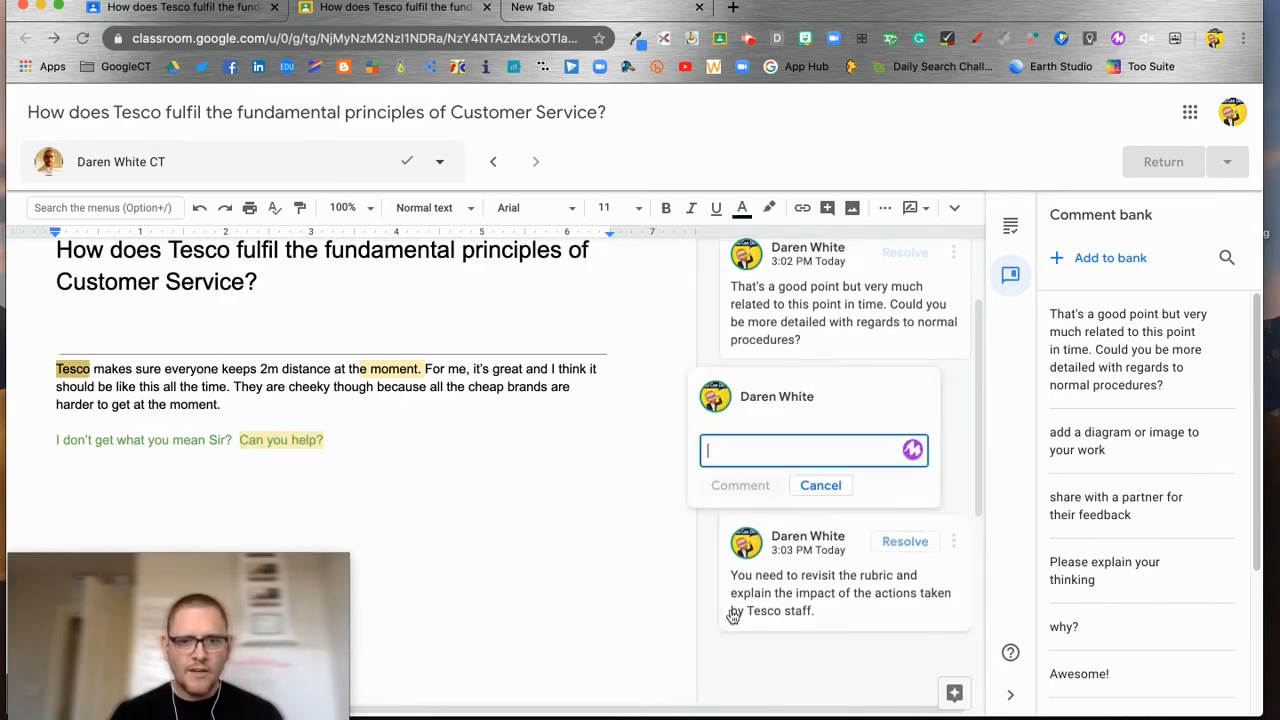
type("An in")
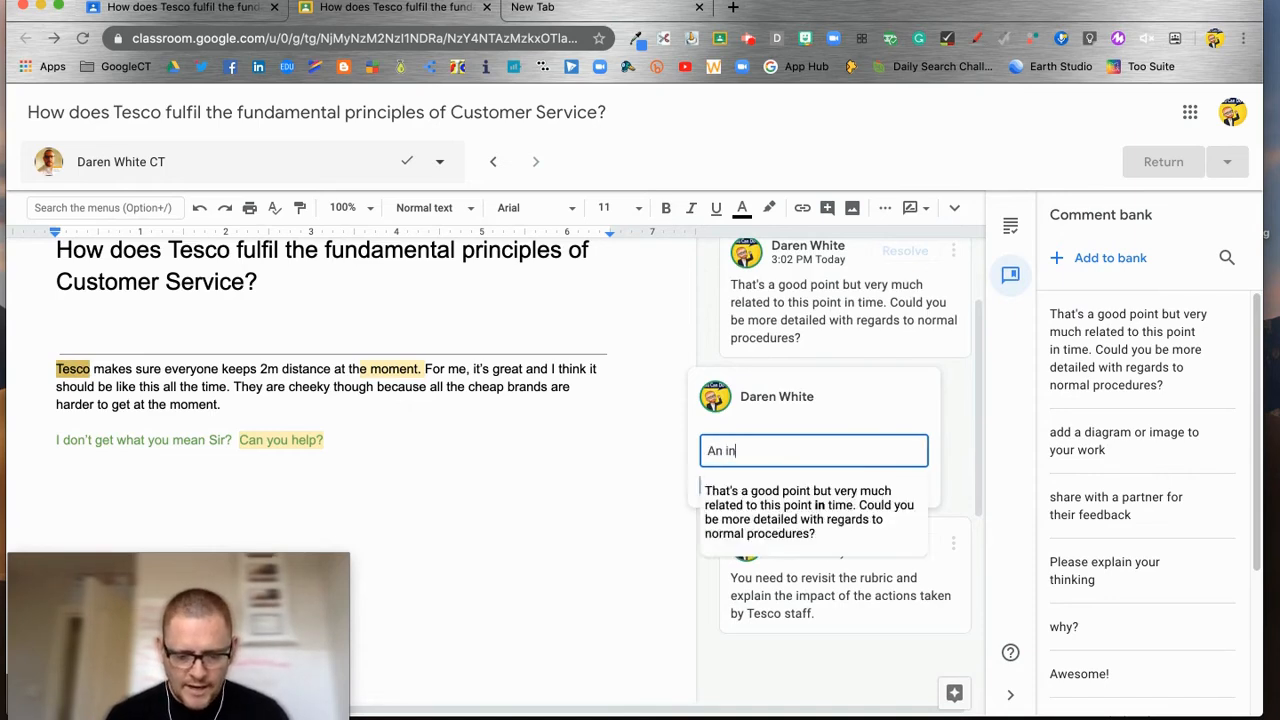
type("troduction would be good here.")
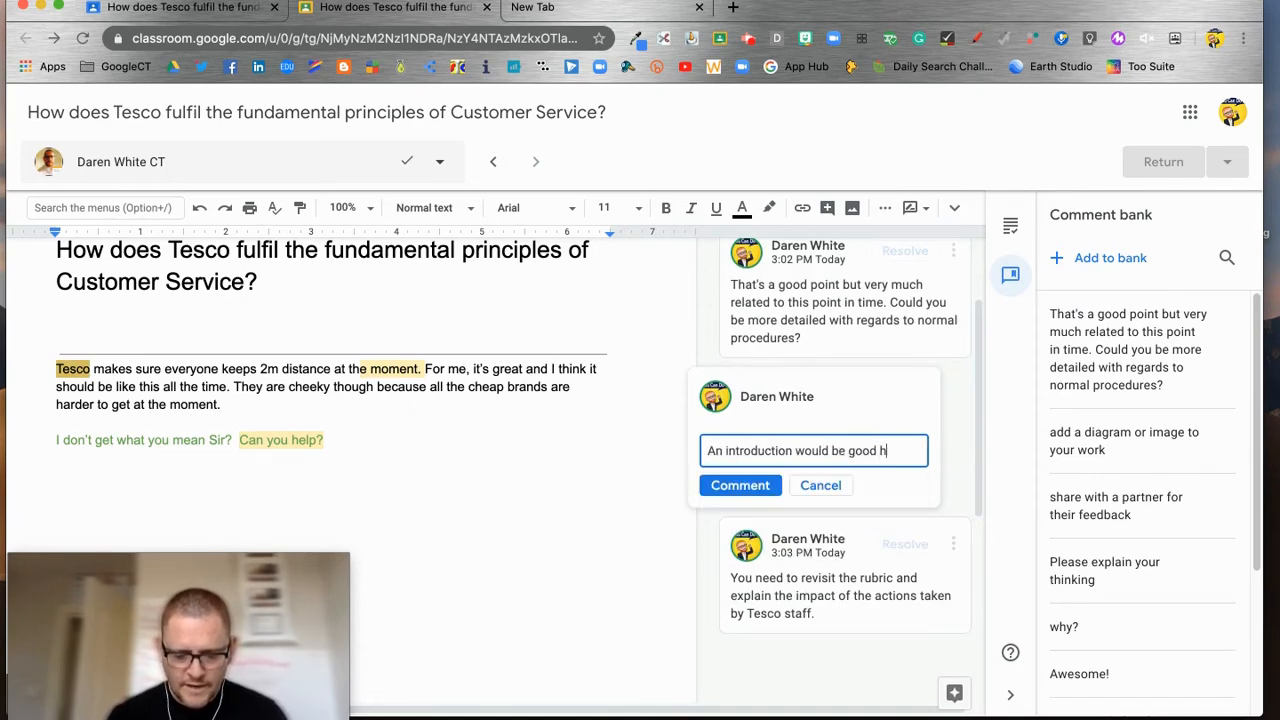
left_click(741, 485)
Step: Add both the introduction comment and the rubric-revisit comment to the comment bank
left_click(951, 396)
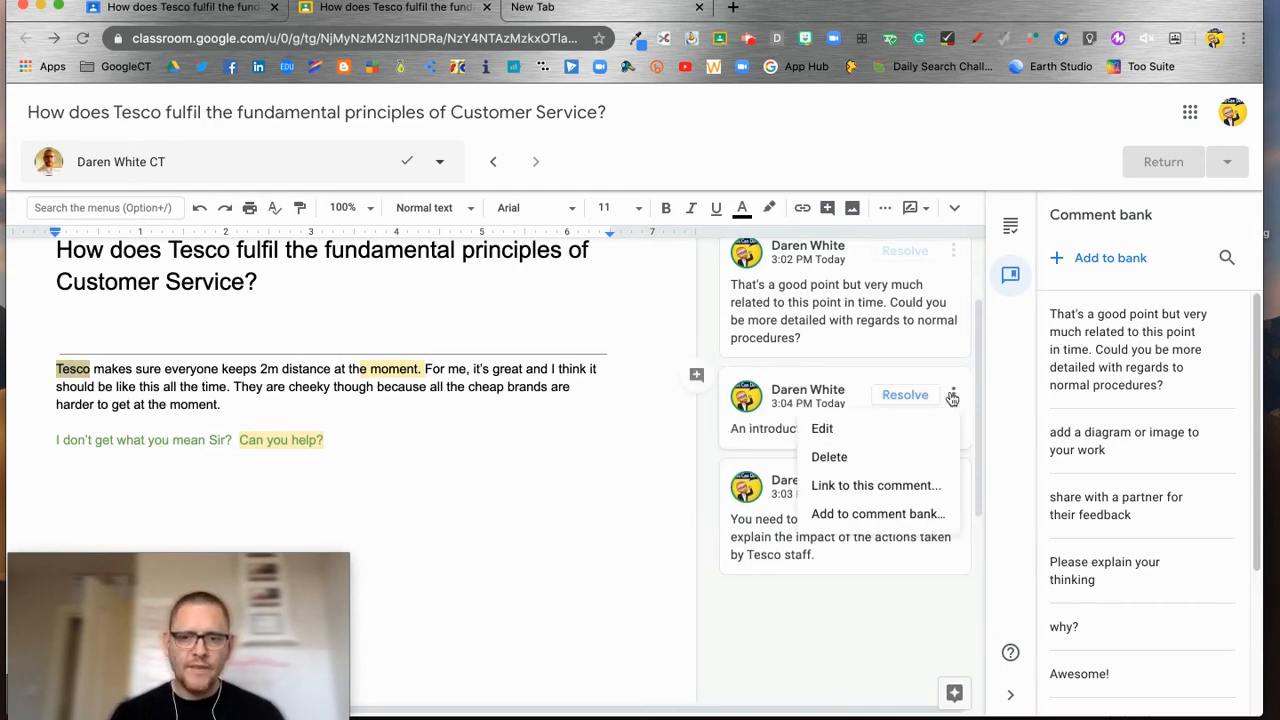
left_click(906, 511)
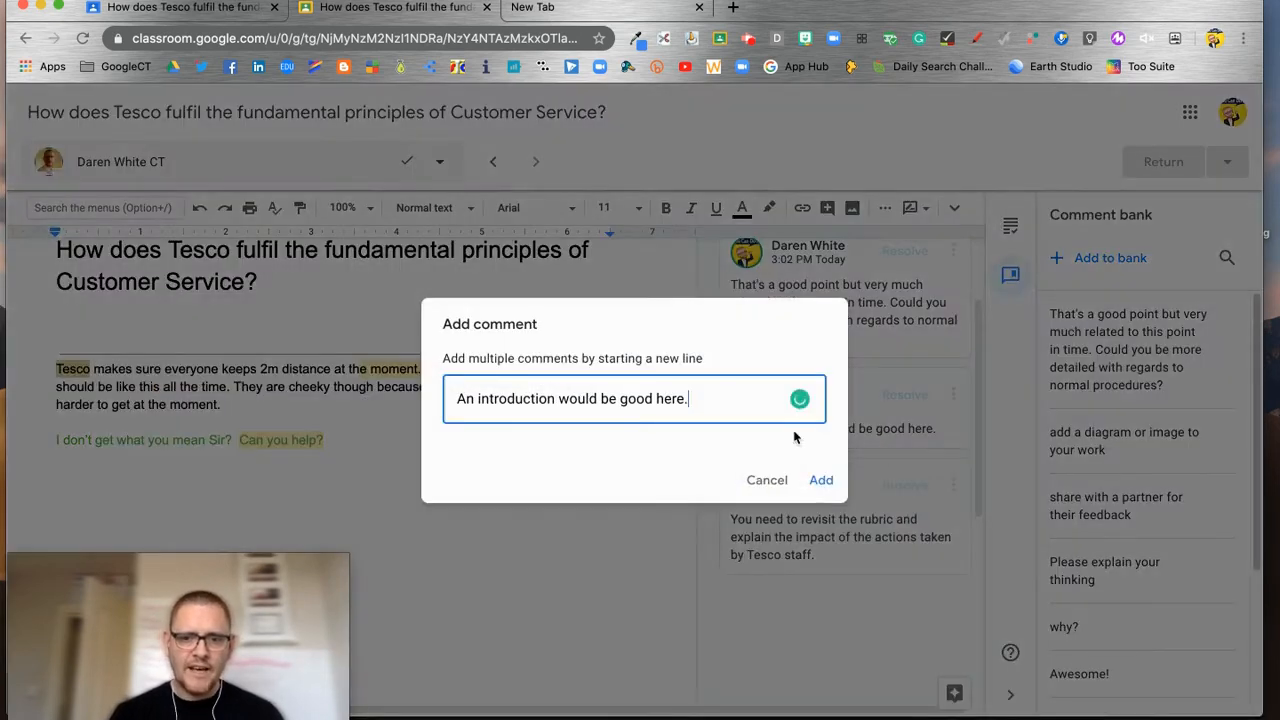
left_click(821, 480)
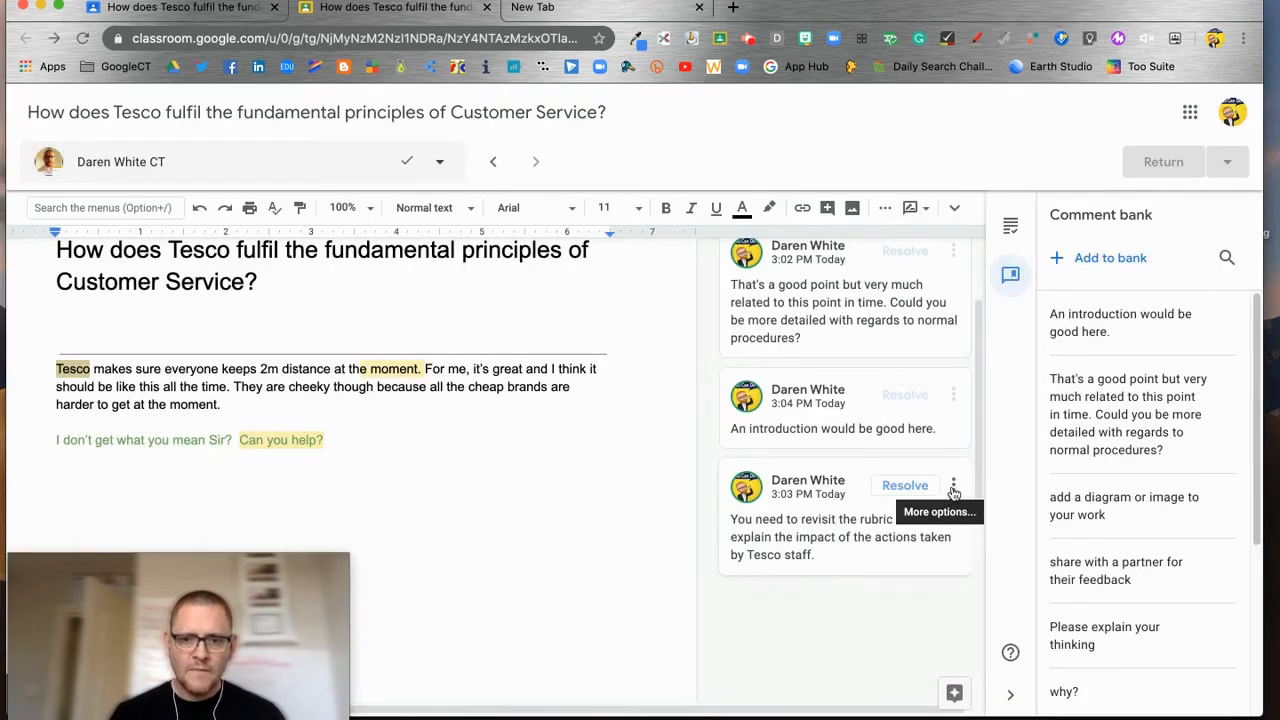
left_click(953, 487)
left_click(889, 604)
left_click(819, 489)
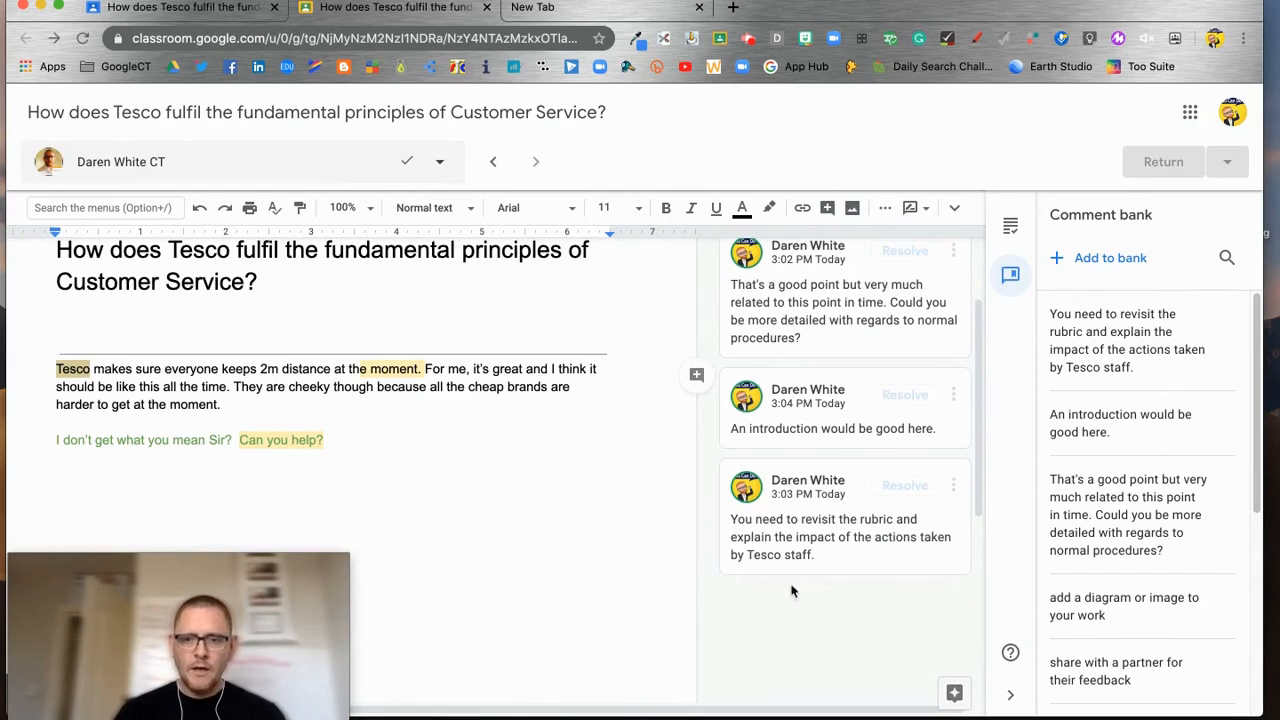
Step: Remove the stray suggested line breaks after 'Can you help?' and select 'to get at the moment.'
left_click(300, 480)
left_click(341, 445)
key("Return")
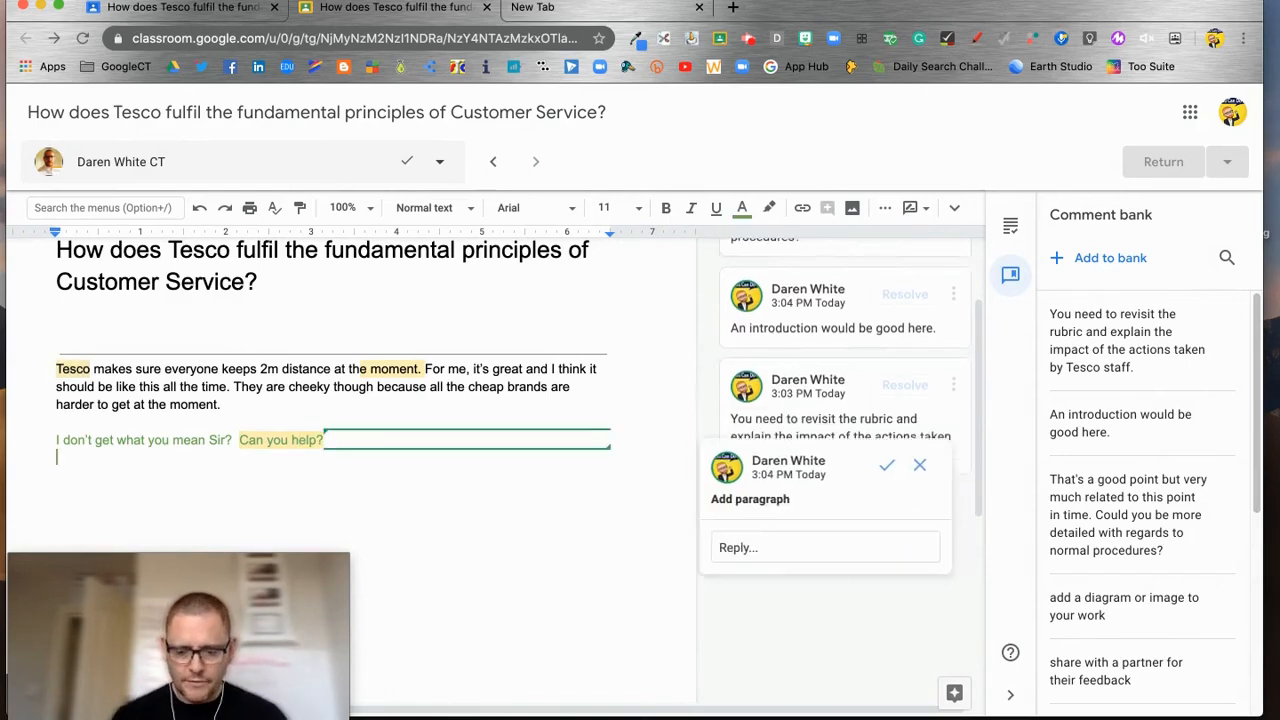
key("Return")
key("BackSpace")
key("BackSpace")
key("BackSpace")
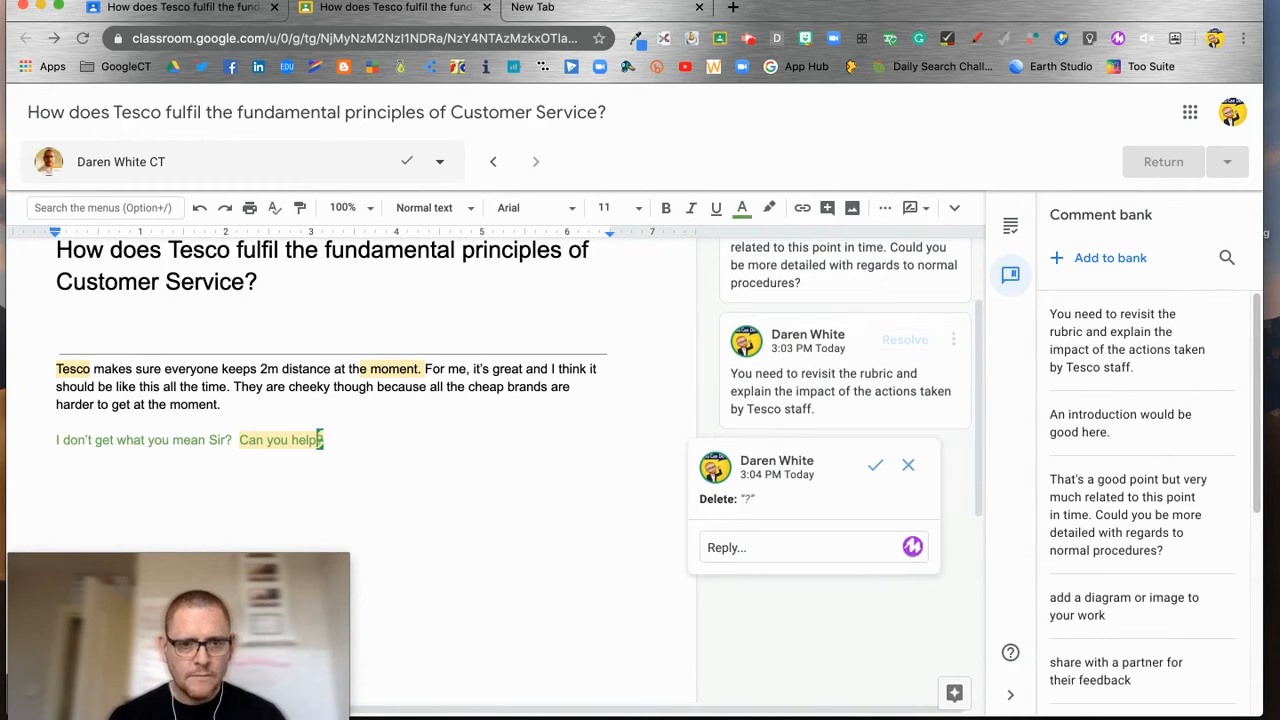
left_click(224, 405)
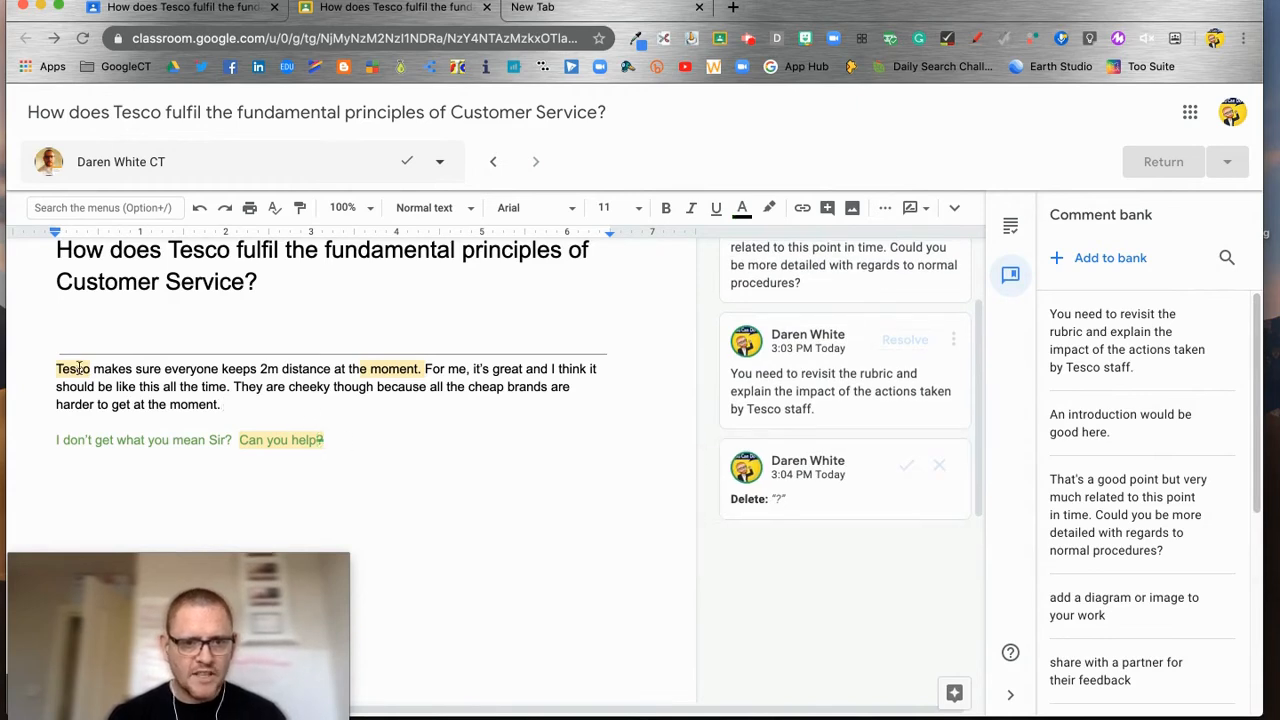
left_click_drag(97, 404, 236, 407)
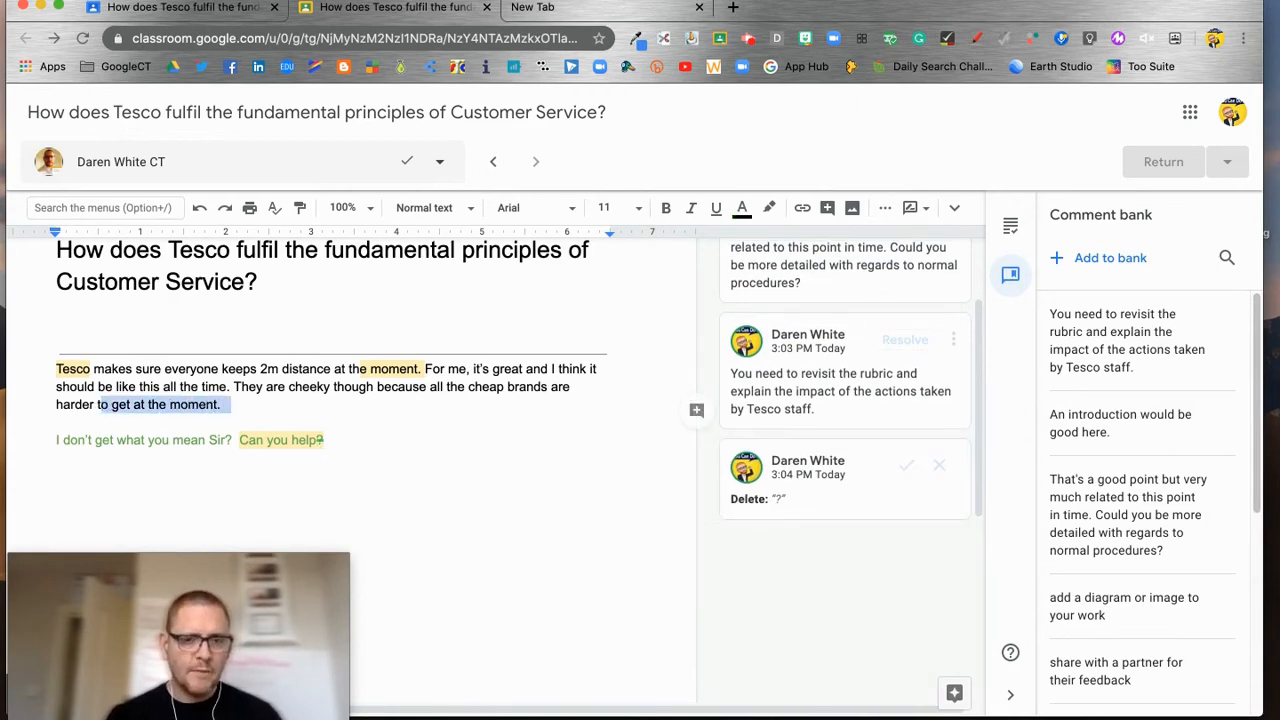
Step: Insert the comment-bank feedback 'share with a partner for their feedback' on 'to get at the moment.'
left_click(697, 411)
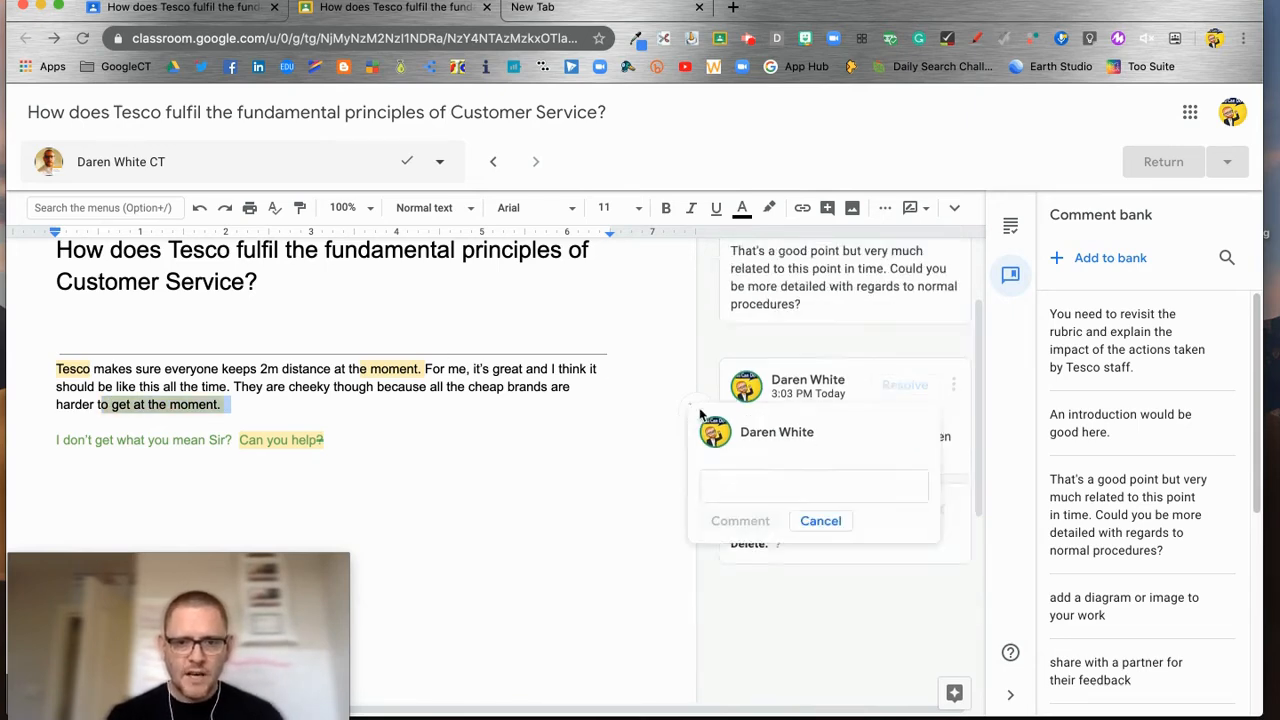
type("share")
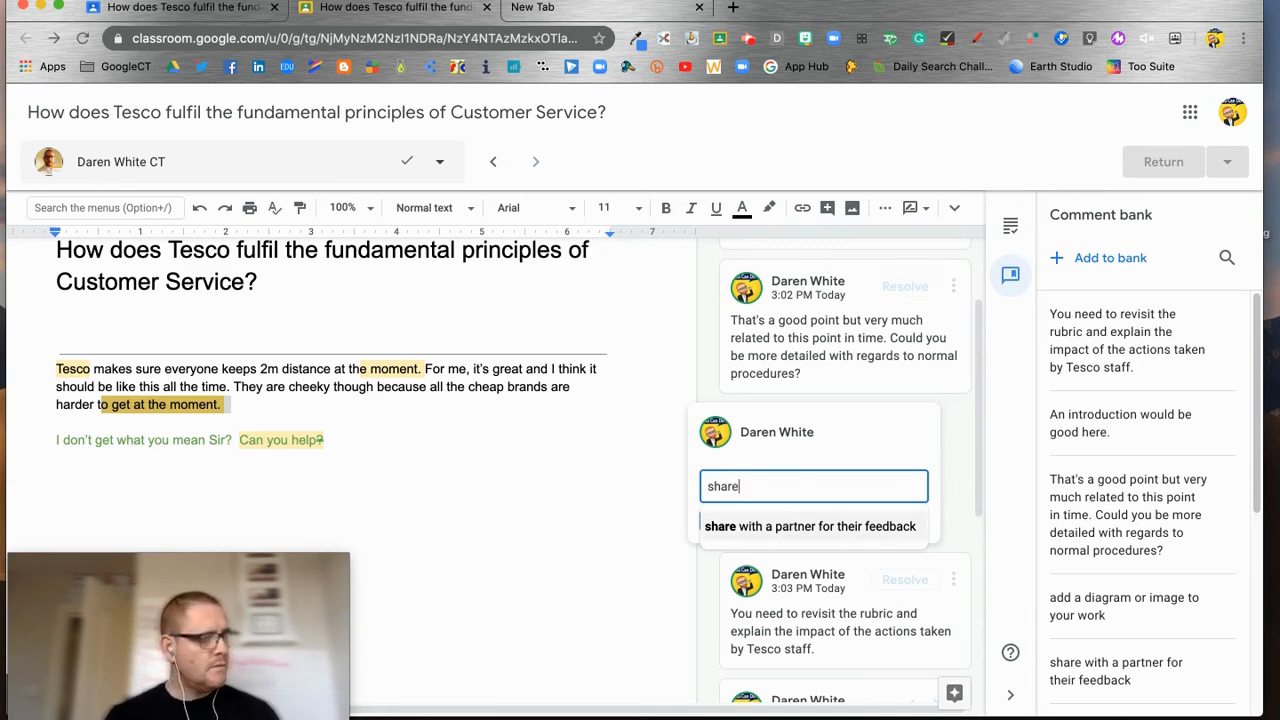
left_click(795, 527)
left_click(745, 519)
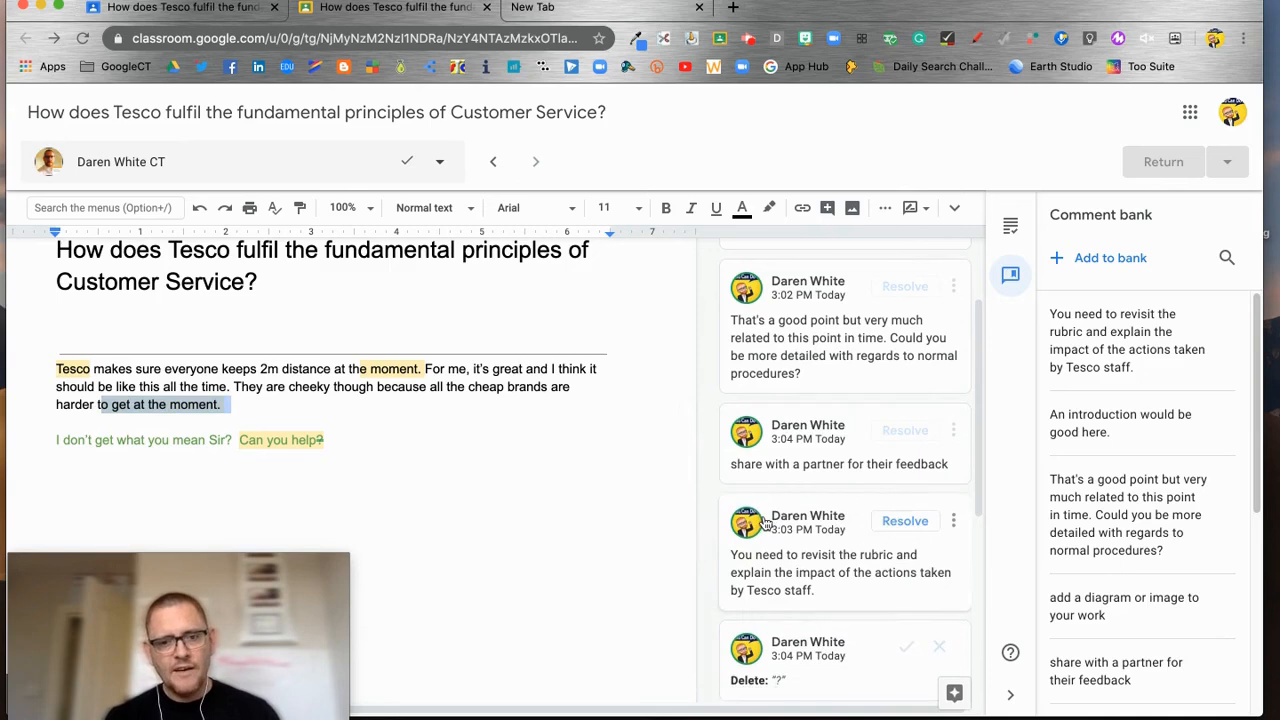
scroll(845, 520, "down", 5)
scroll(845, 520, "up", 4)
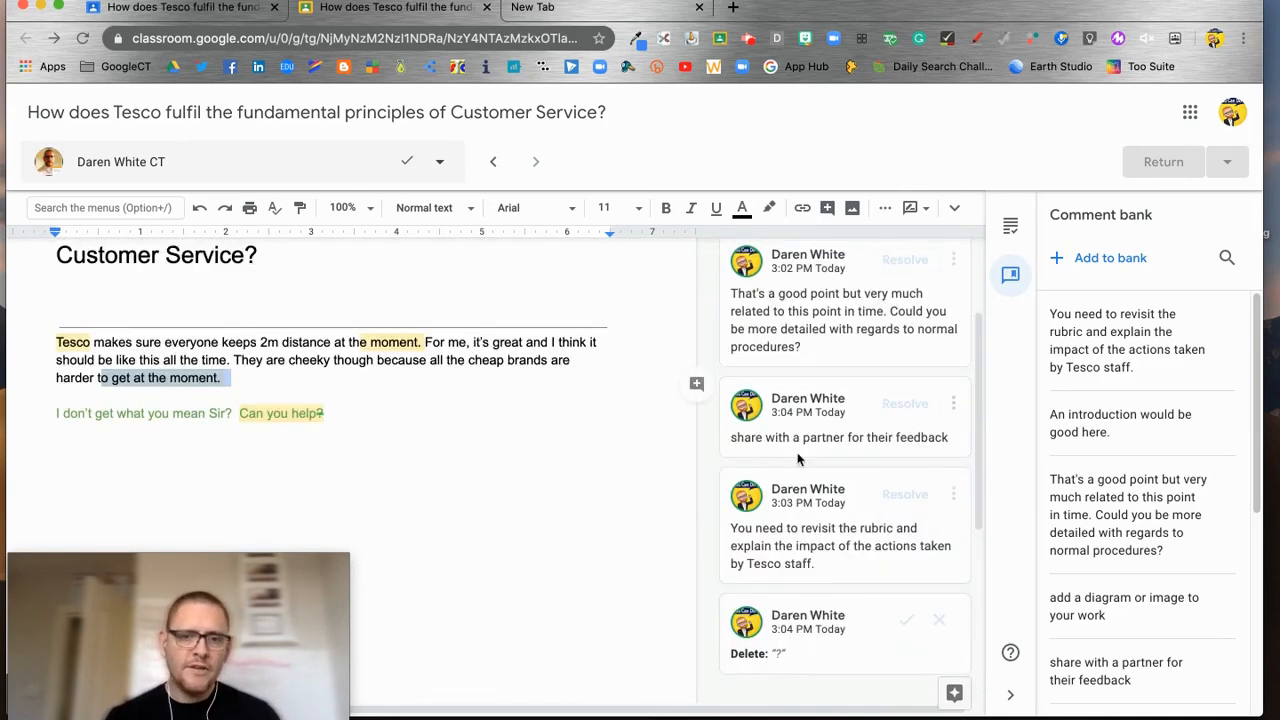
scroll(1103, 475, "down", 5)
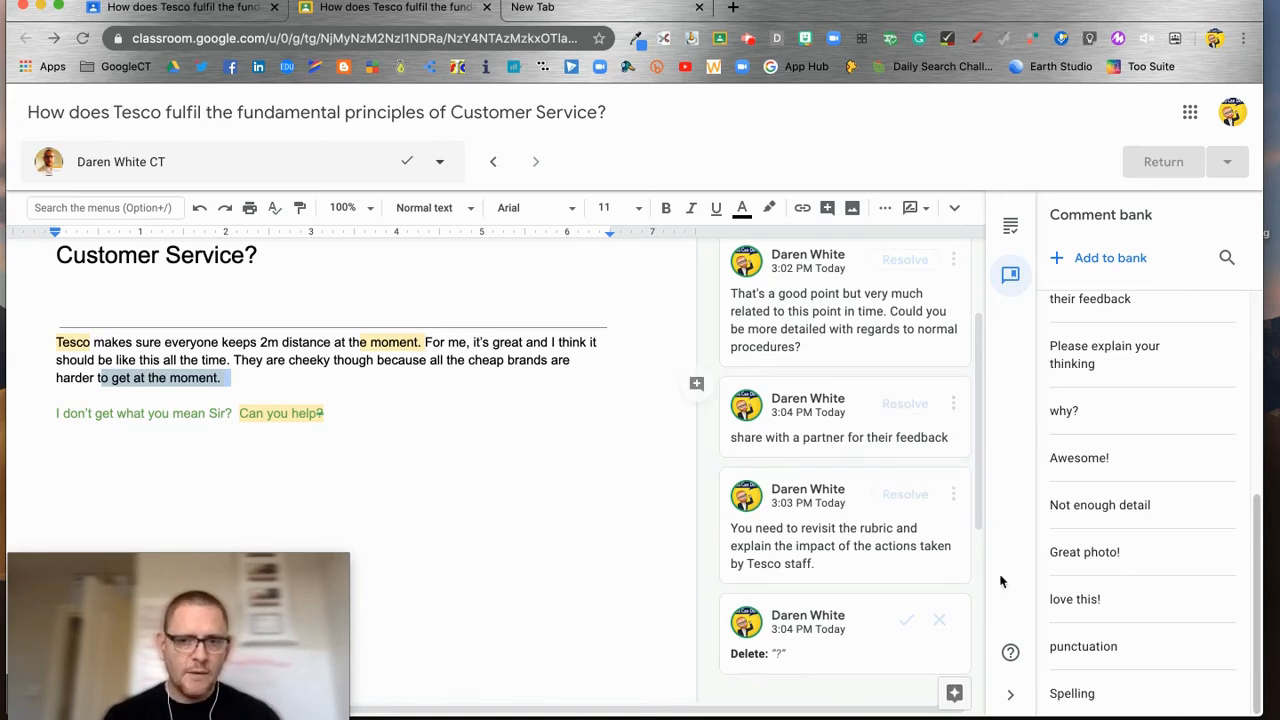
scroll(694, 569, "up", 3)
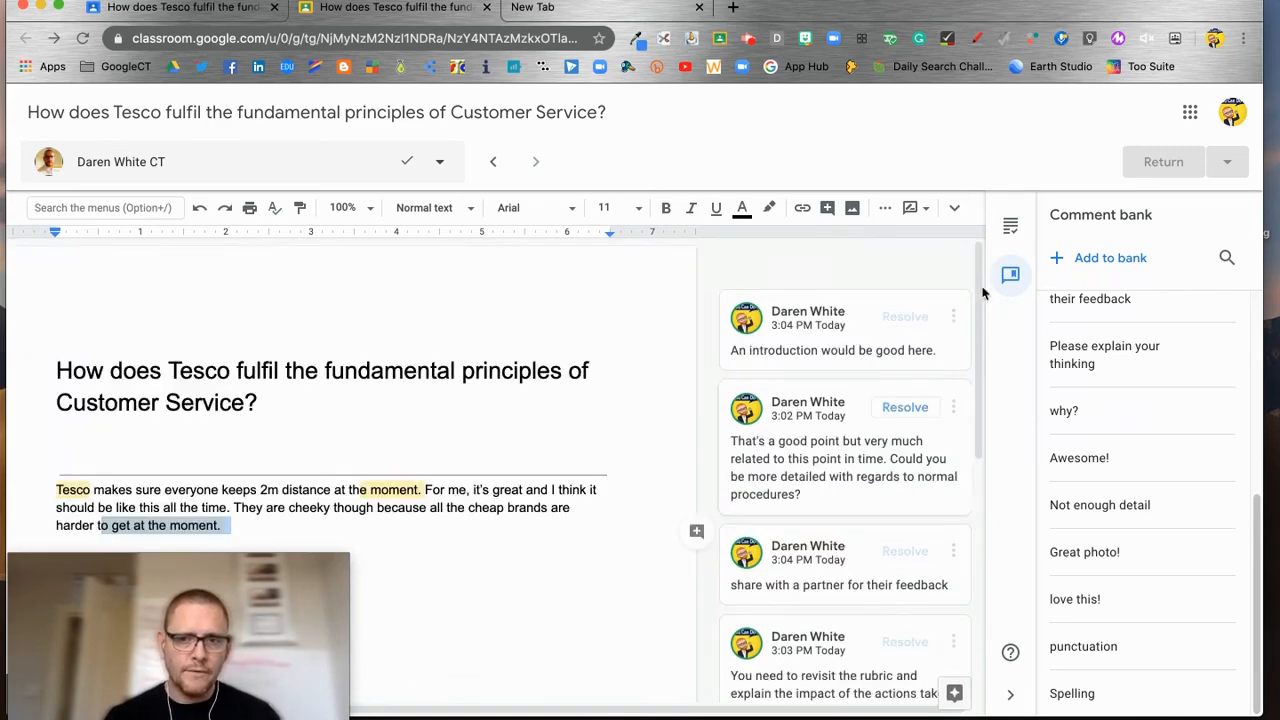
Step: Score the second rubric criterion 2/2 for a 3/6 total and return the updated grade
left_click(1007, 226)
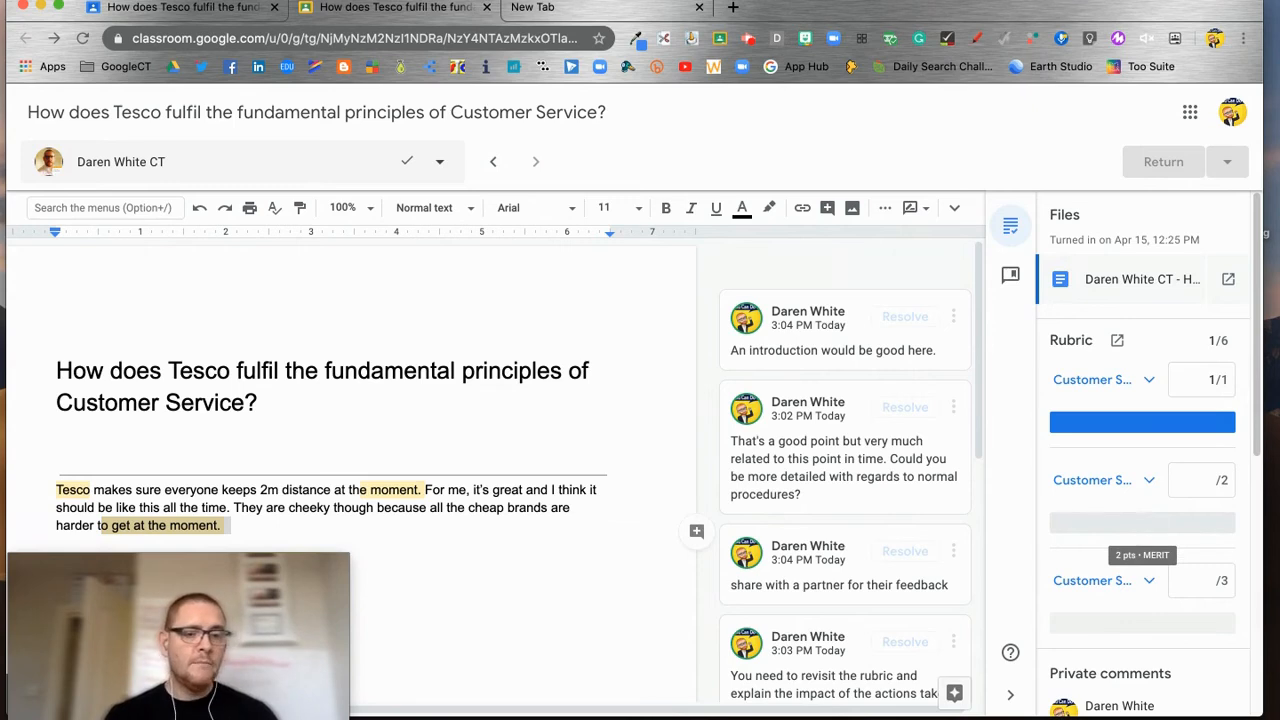
left_click(1142, 522)
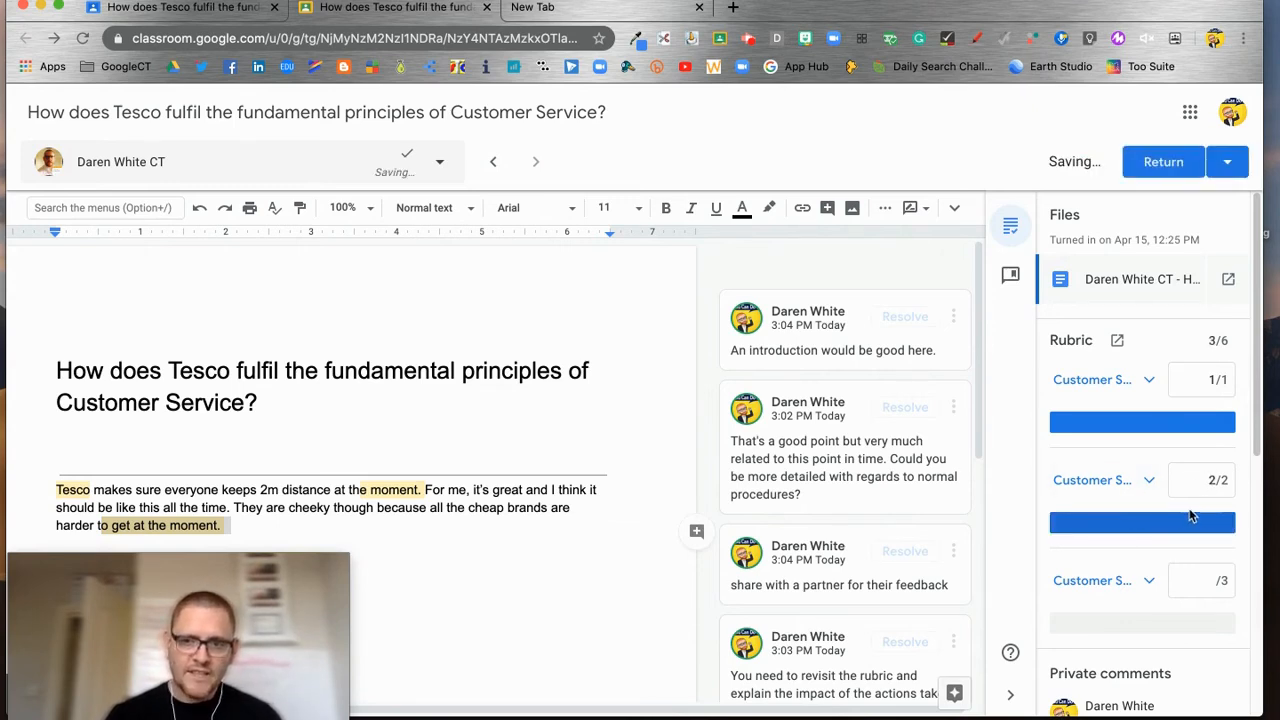
left_click(1163, 162)
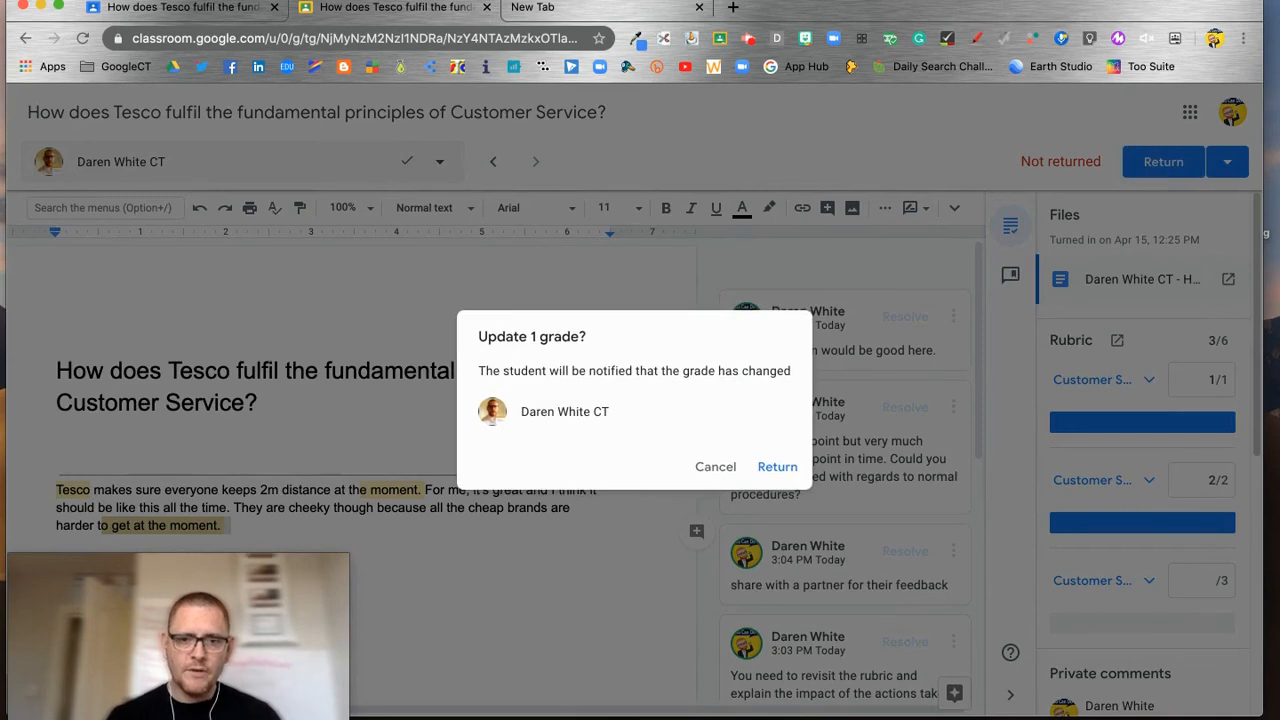
left_click(777, 467)
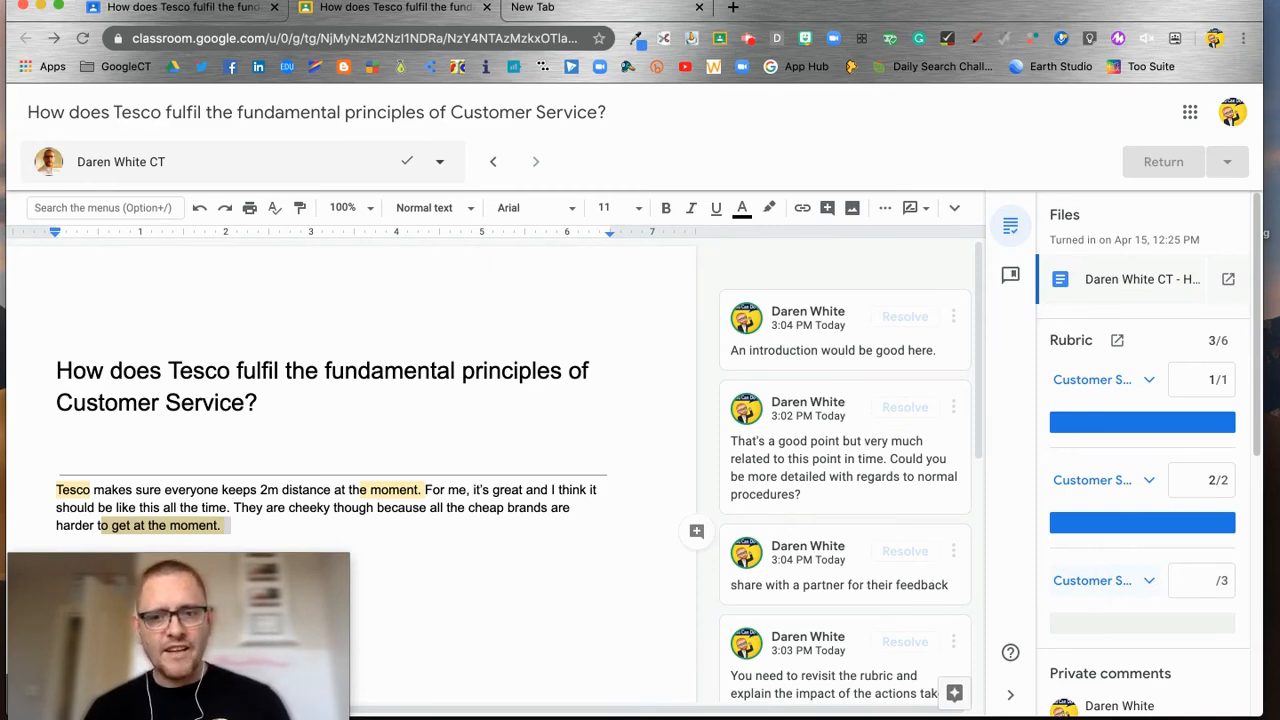
Step: Review the document's comment history
left_click(827, 207)
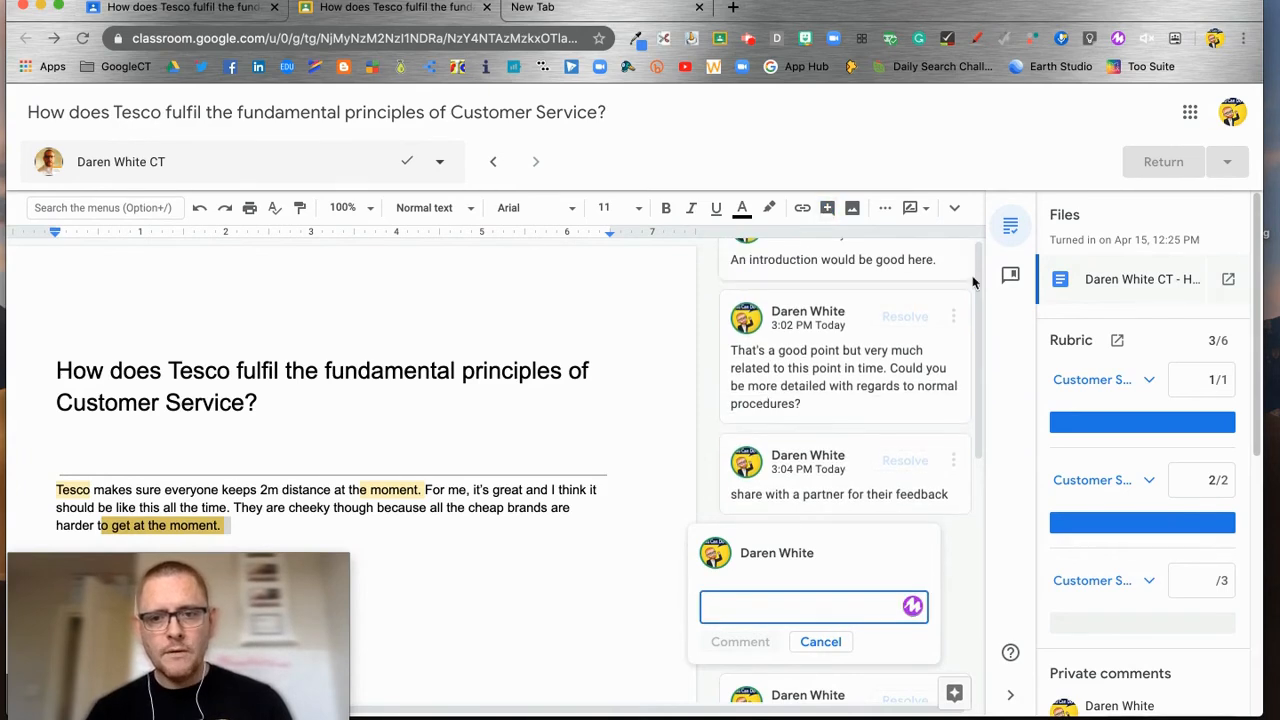
left_click(955, 212)
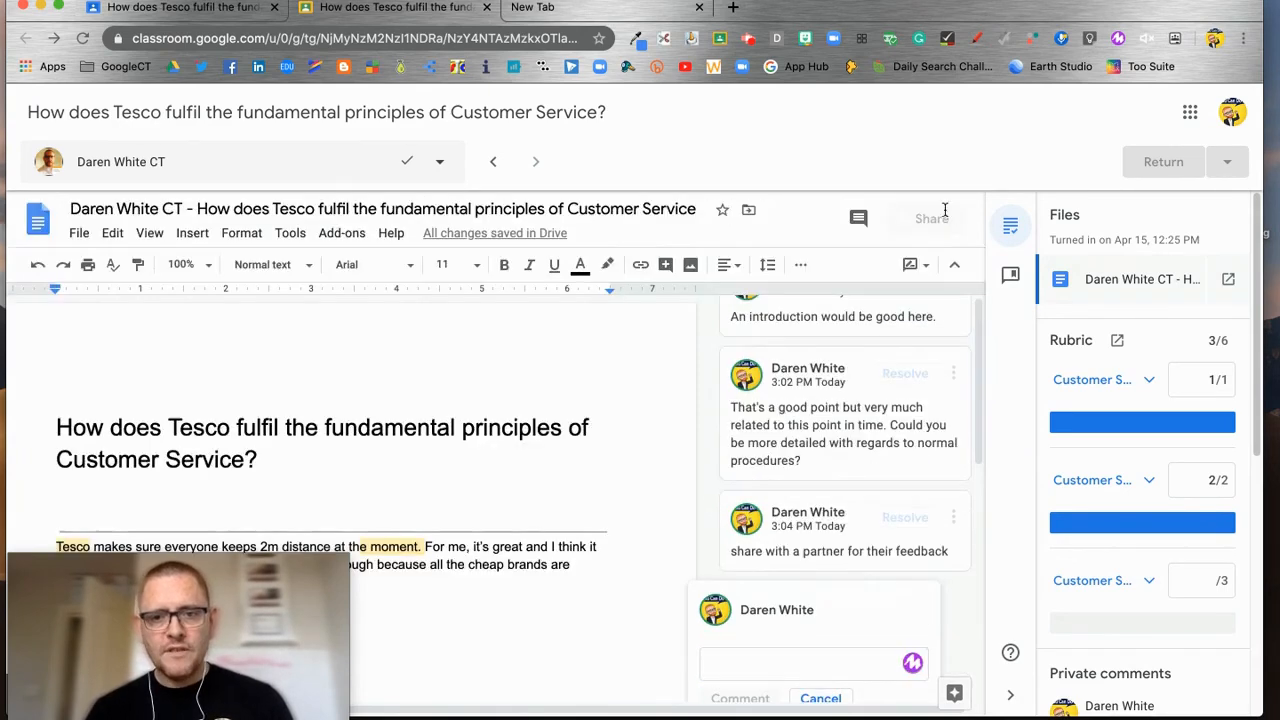
left_click(858, 218)
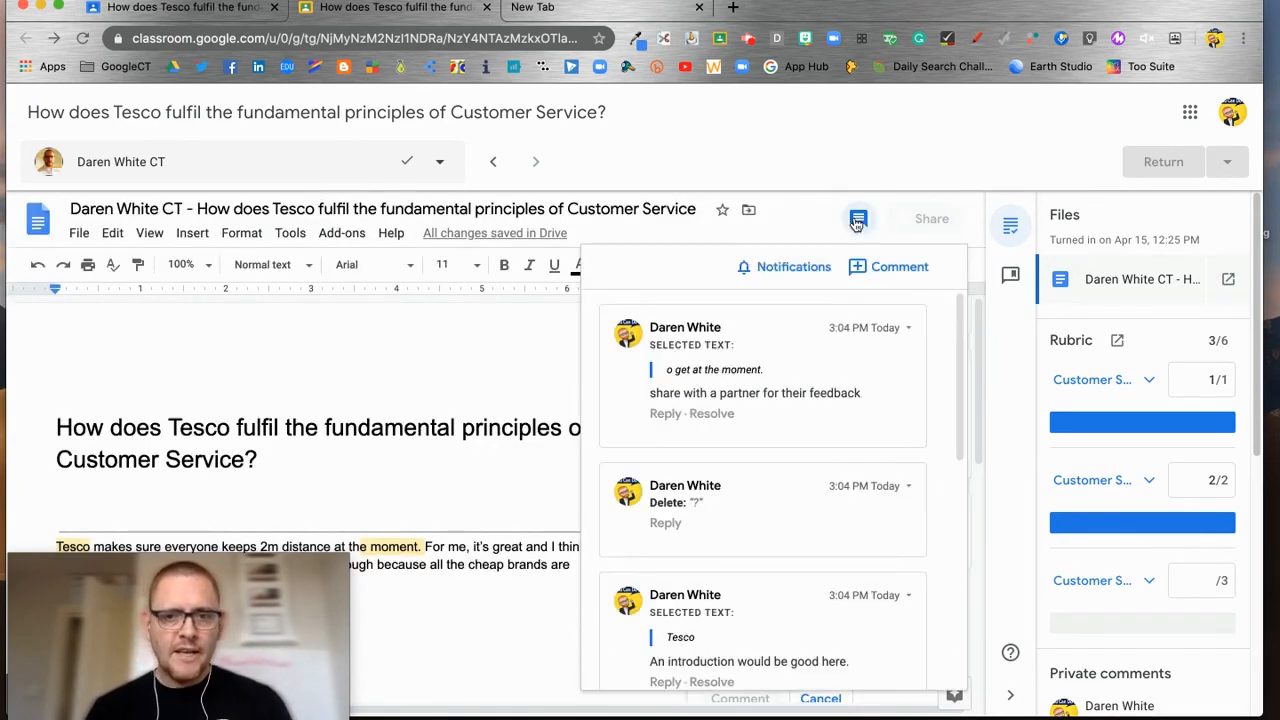
scroll(818, 427, "down", 1)
scroll(818, 427, "down", 4)
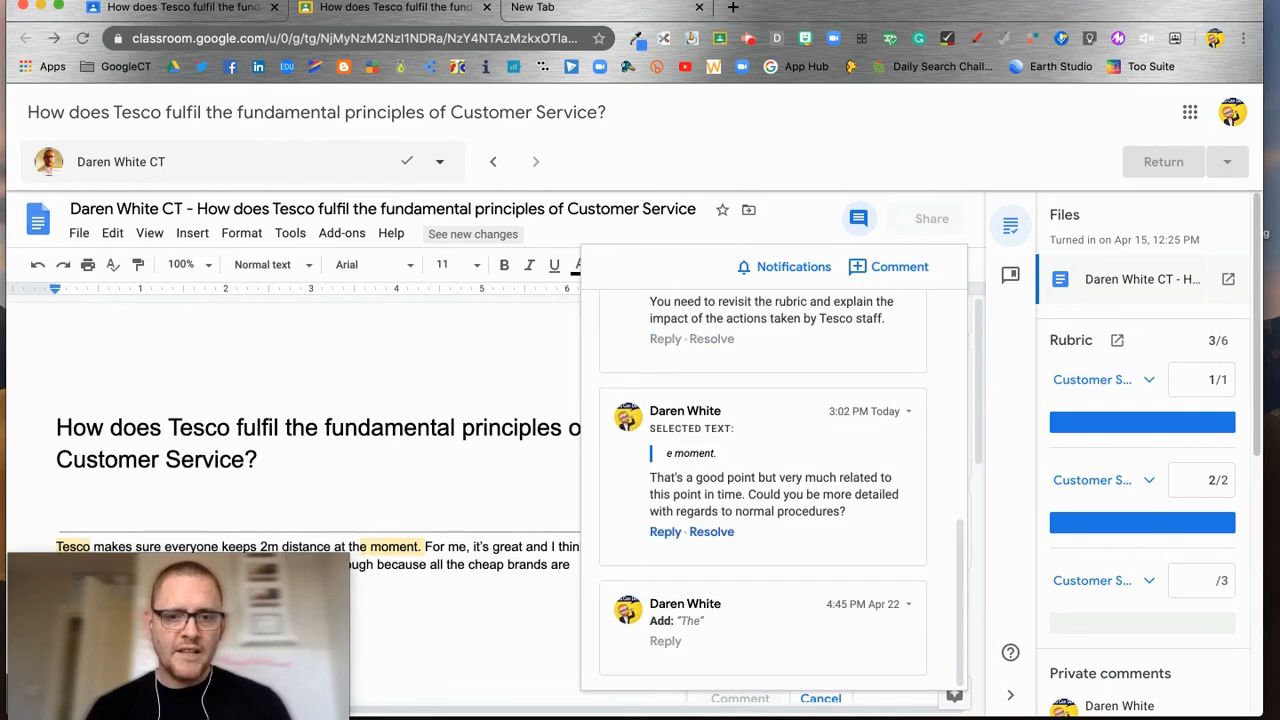
scroll(818, 427, "up", 5)
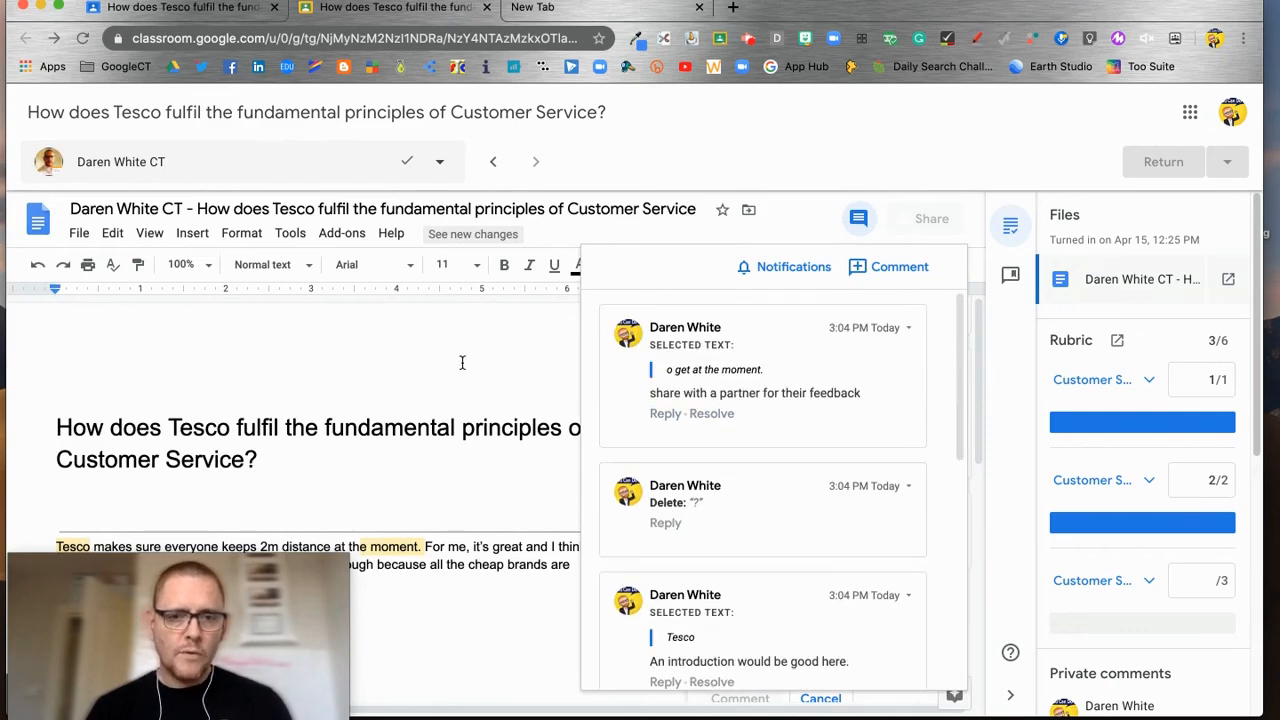
left_click(462, 425)
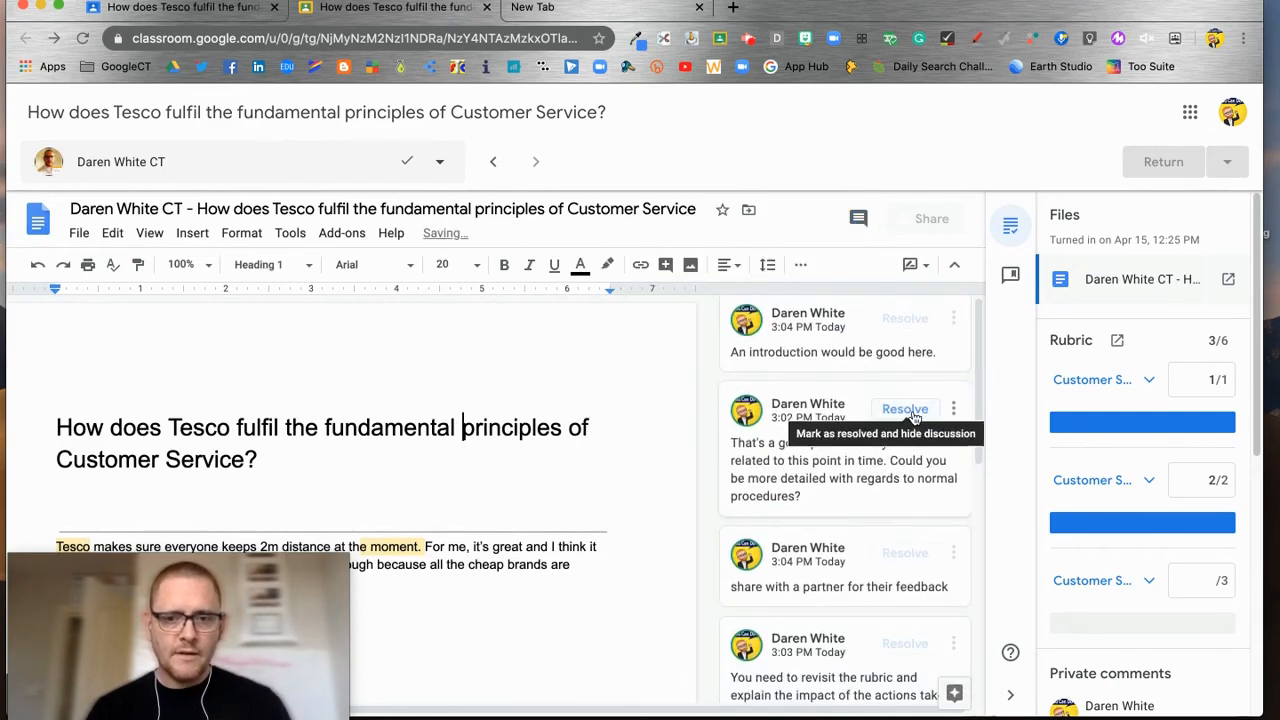
Step: Resolve the 'share with a partner' and introduction comments, then close the grading view
left_click(905, 553)
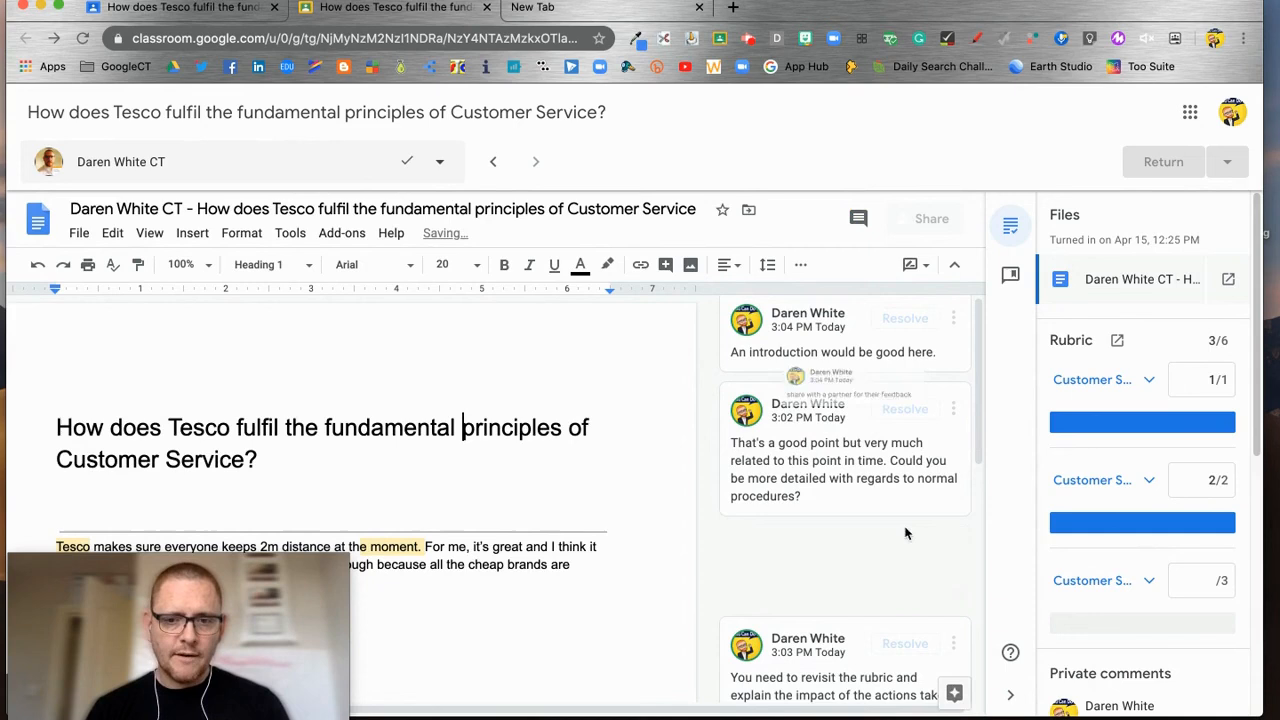
left_click(905, 416)
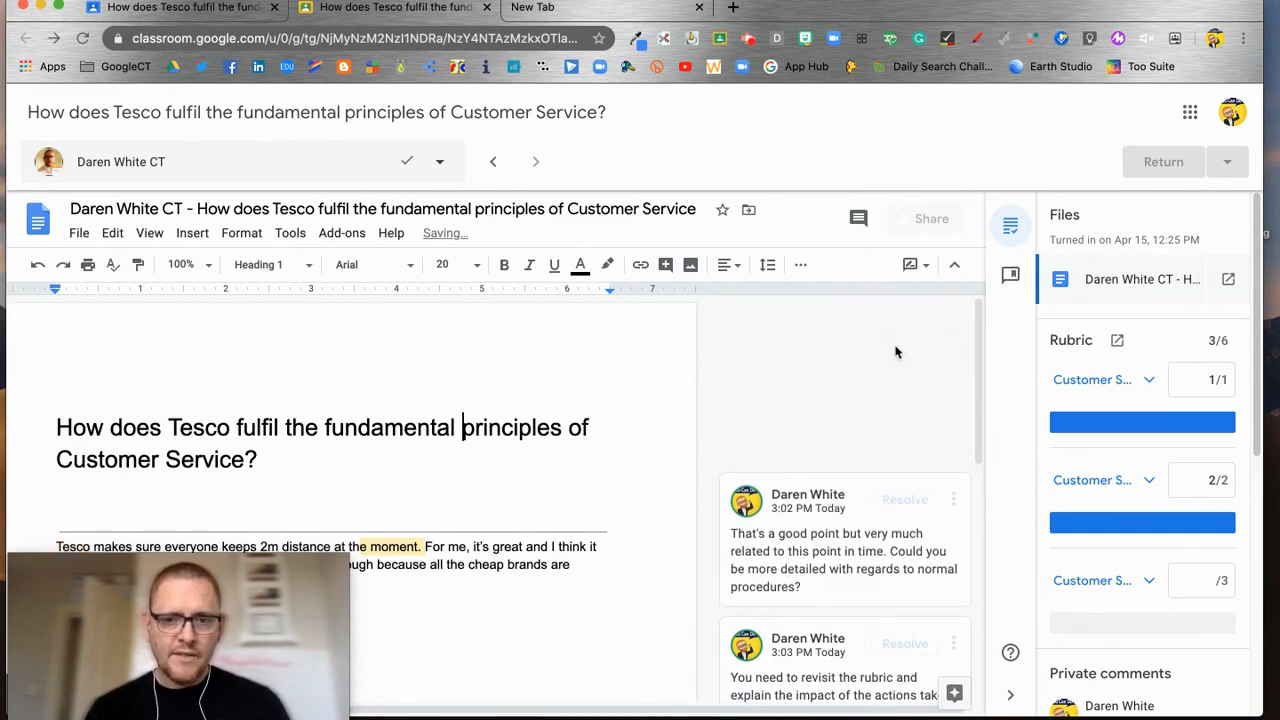
left_click(858, 218)
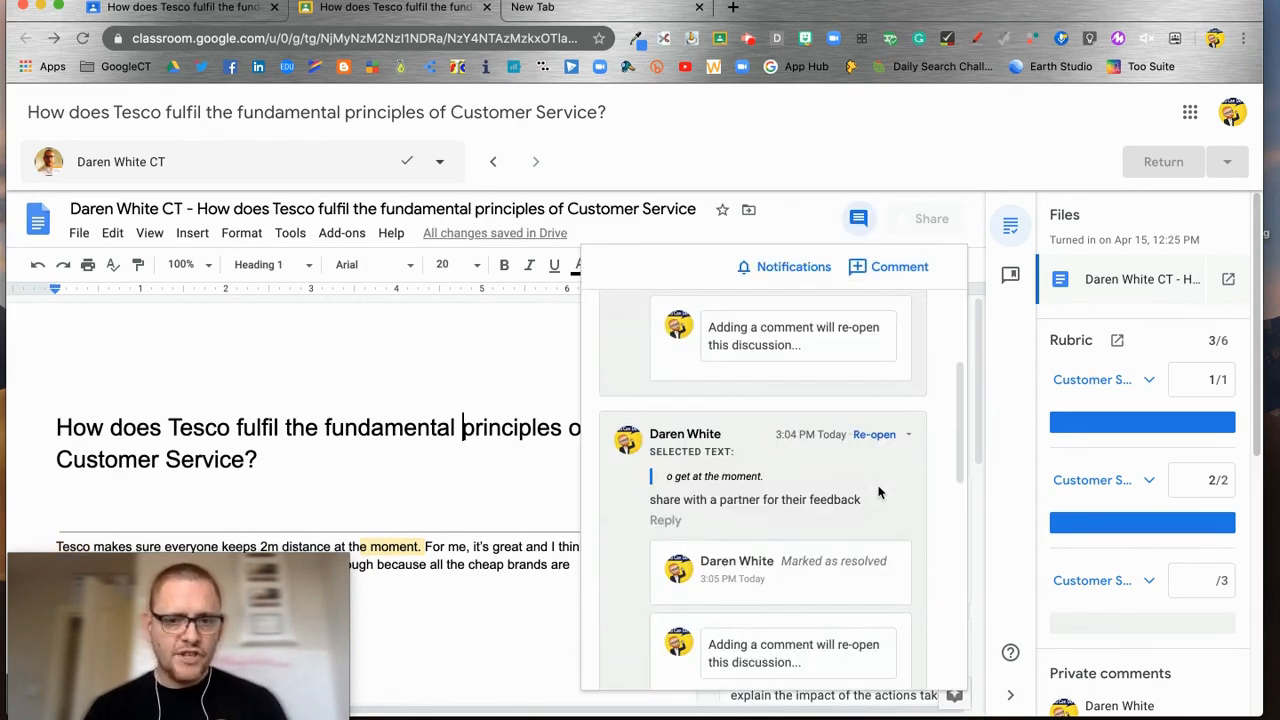
left_click(560, 355)
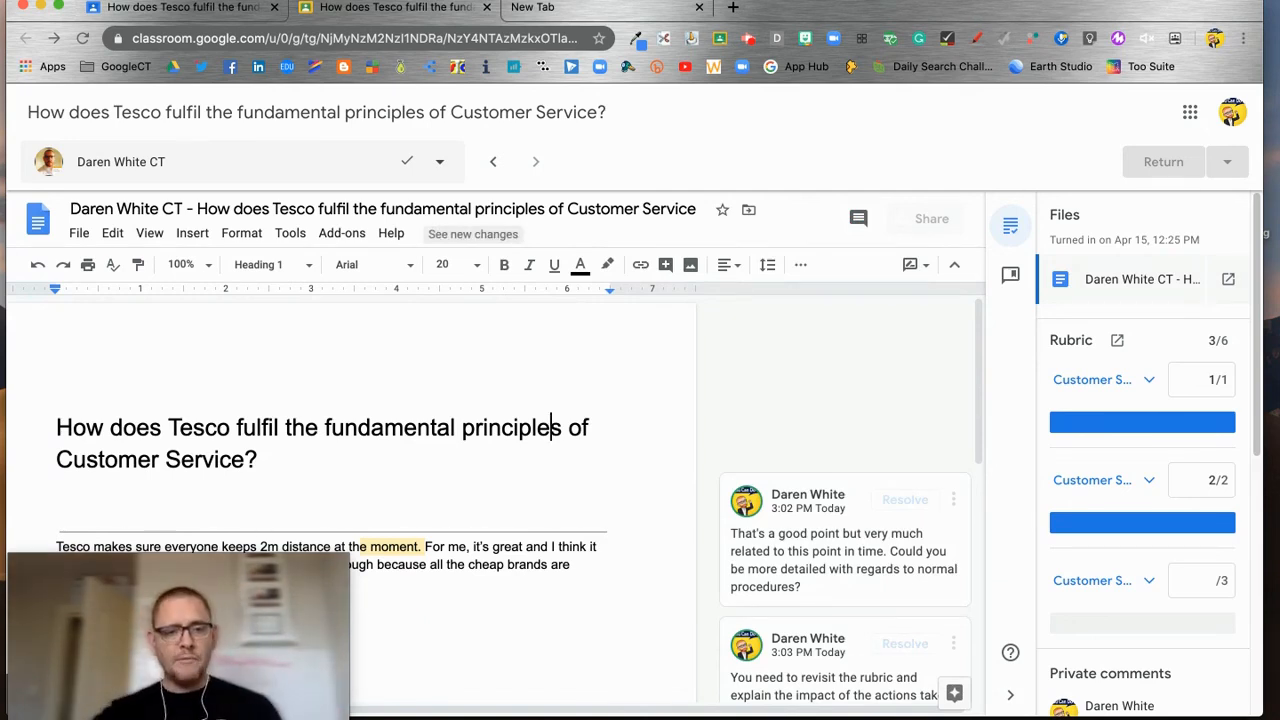
key("super+w")
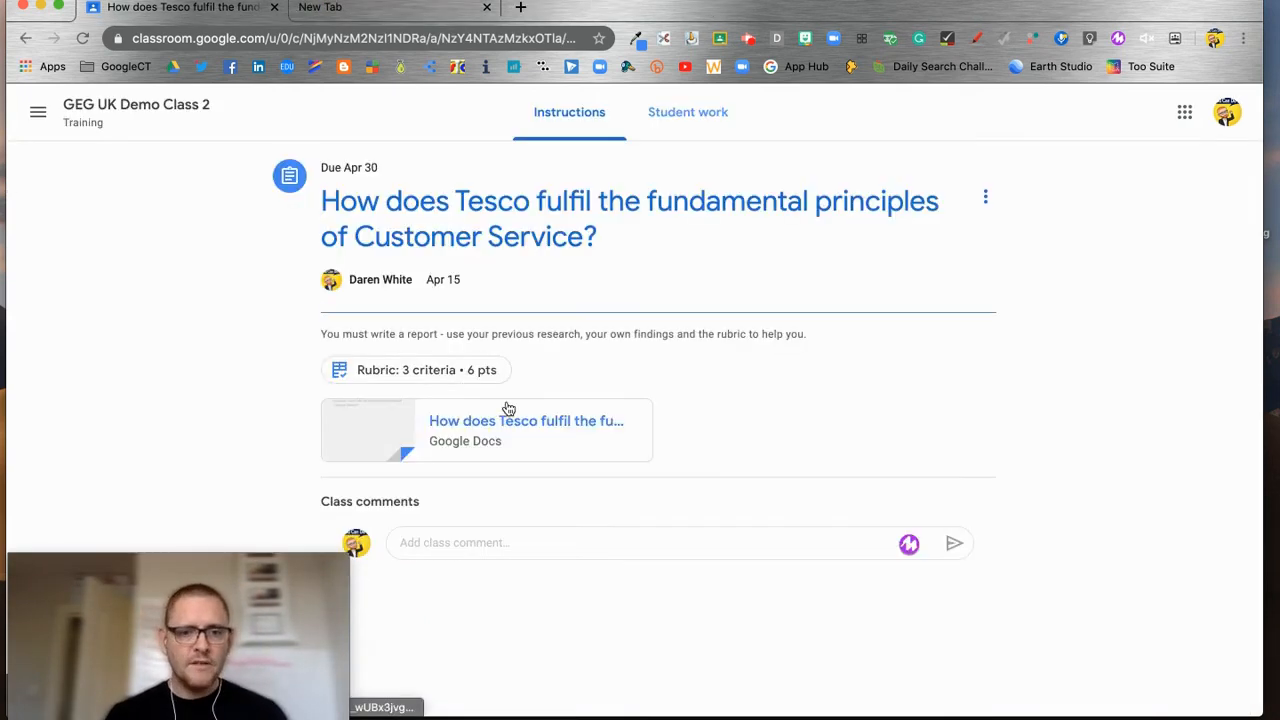
Step: Review the full Tesco rubric and its options, then close the Rubric panel
left_click(434, 370)
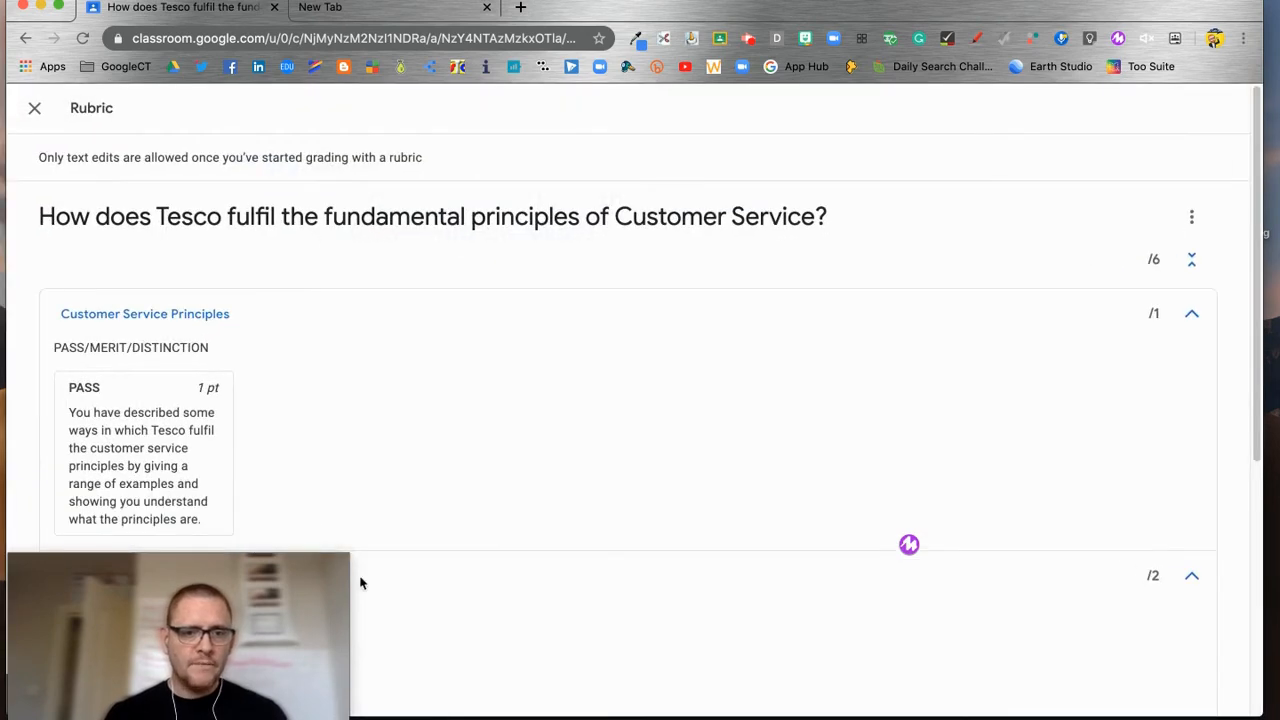
scroll(738, 423, "down", 1)
scroll(738, 423, "down", 2)
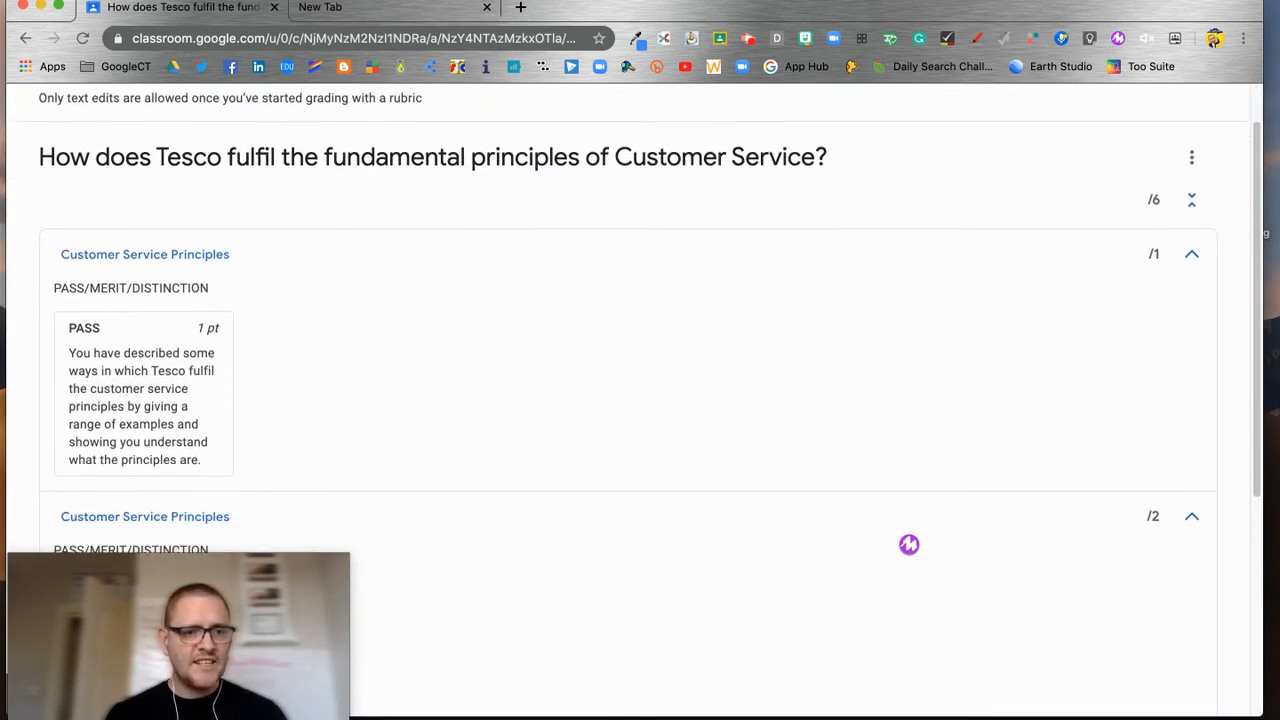
scroll(1080, 229, "down", 5)
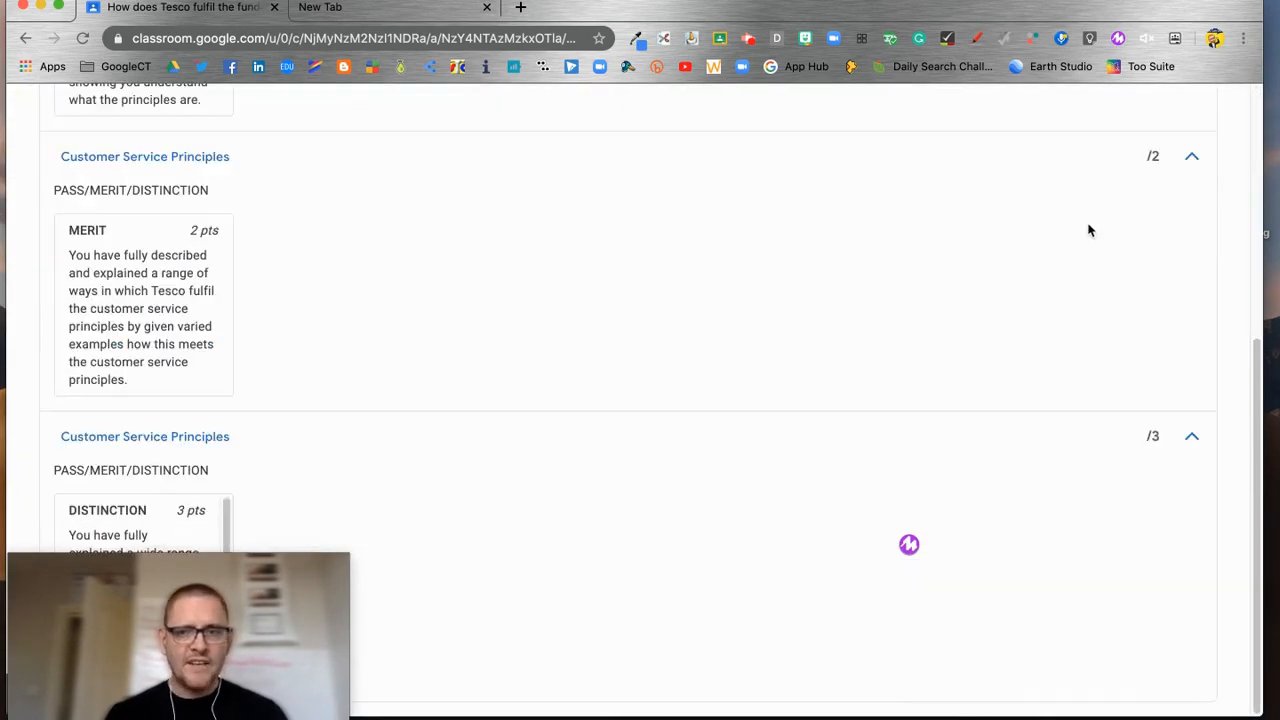
scroll(880, 410, "up", 7)
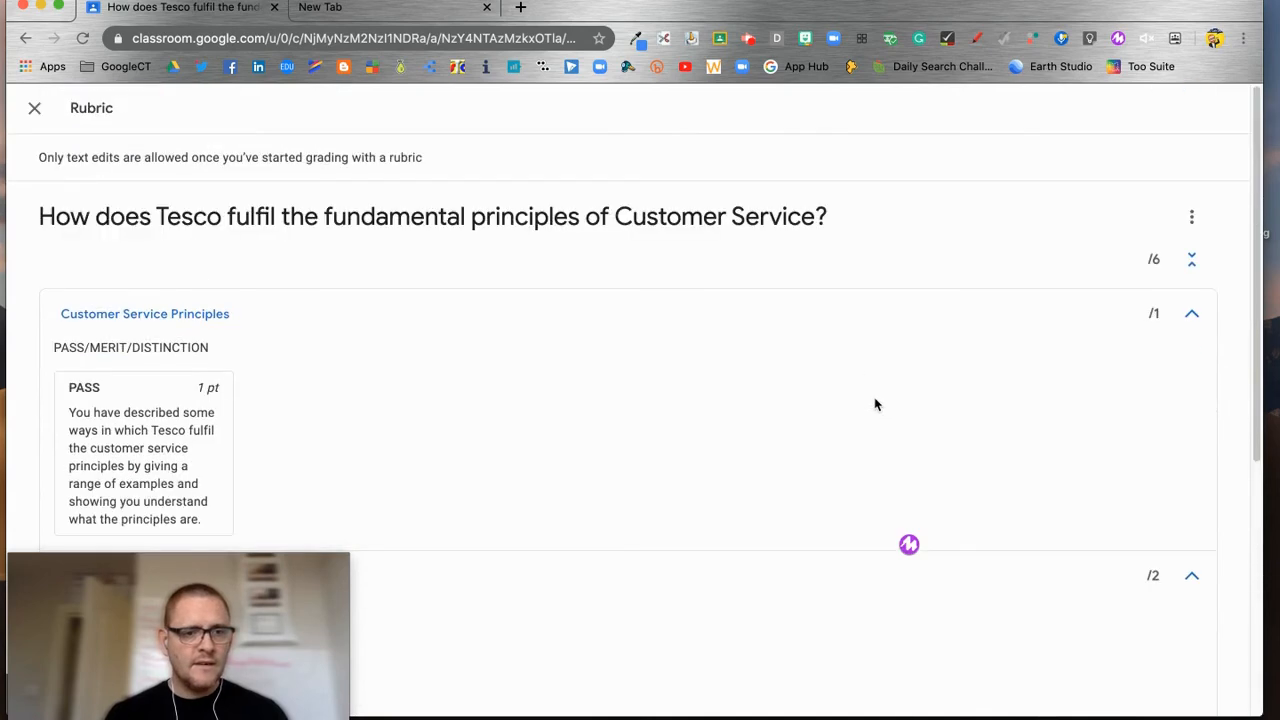
left_click(1191, 216)
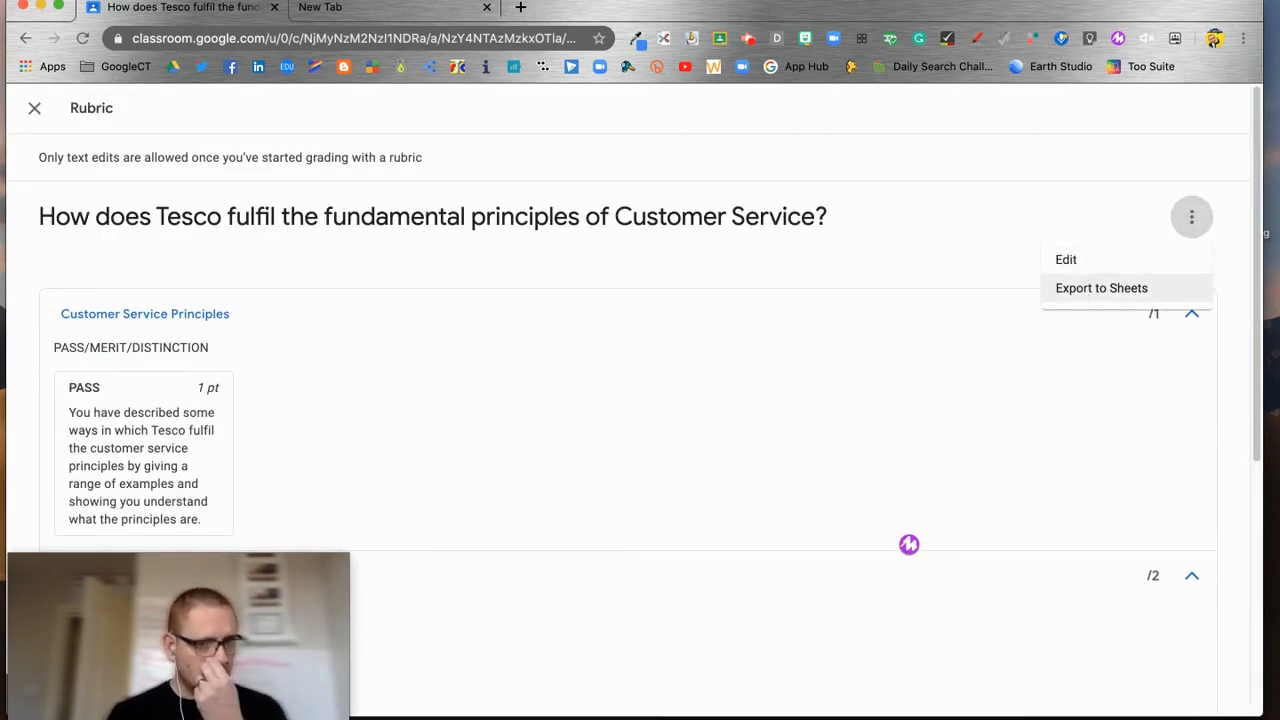
left_click(33, 112)
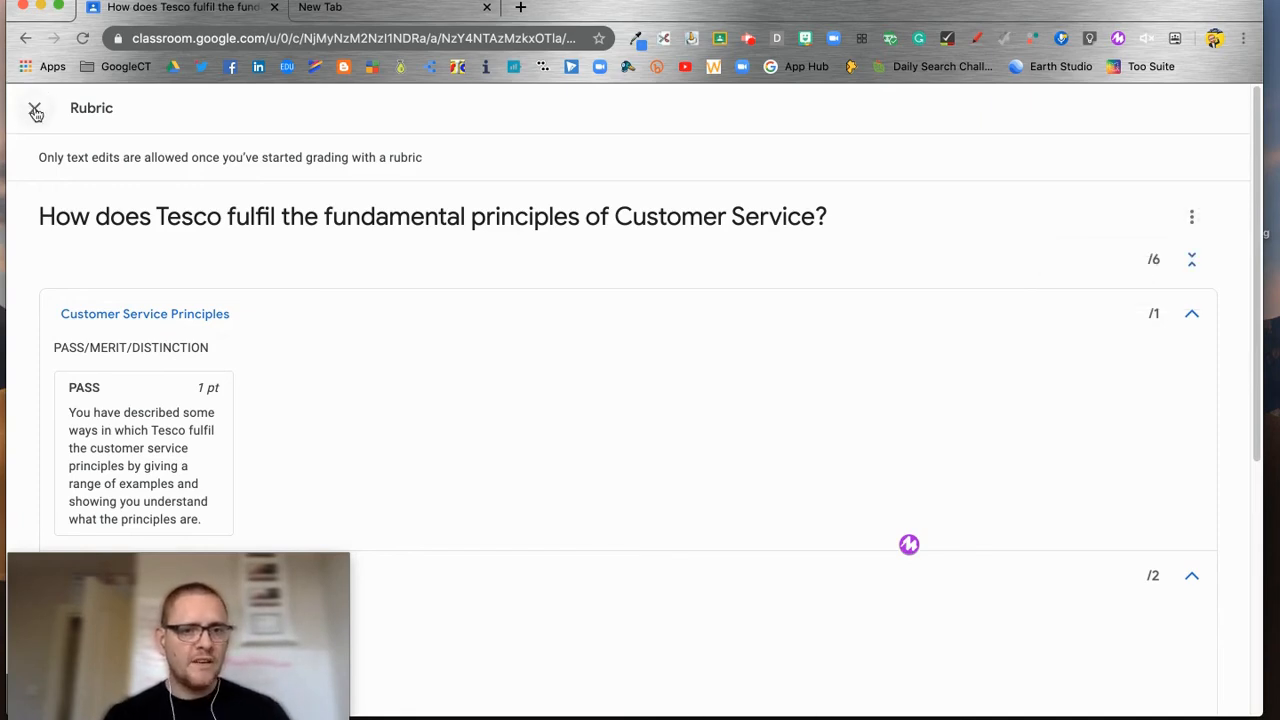
left_click(34, 108)
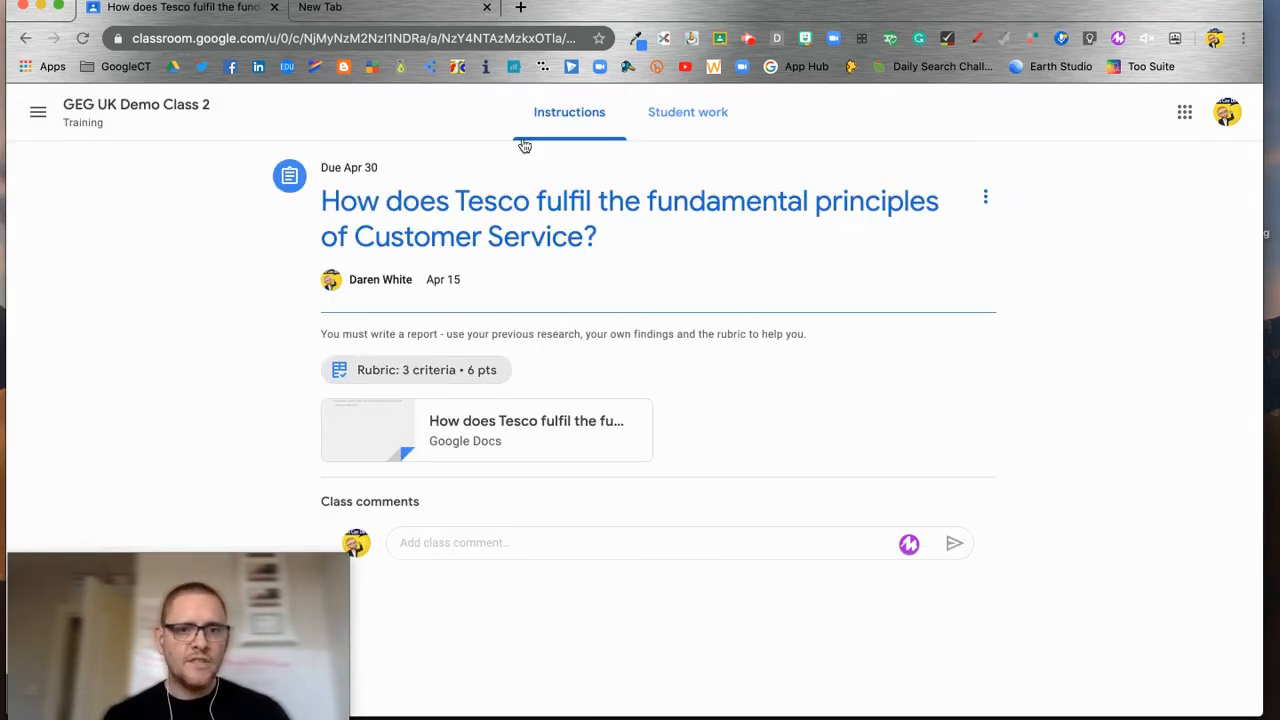
Step: Open GEG UK Demo Class 2's Classwork and expand Introduce yourself (0 turned in, 2 assigned)
left_click(96, 112)
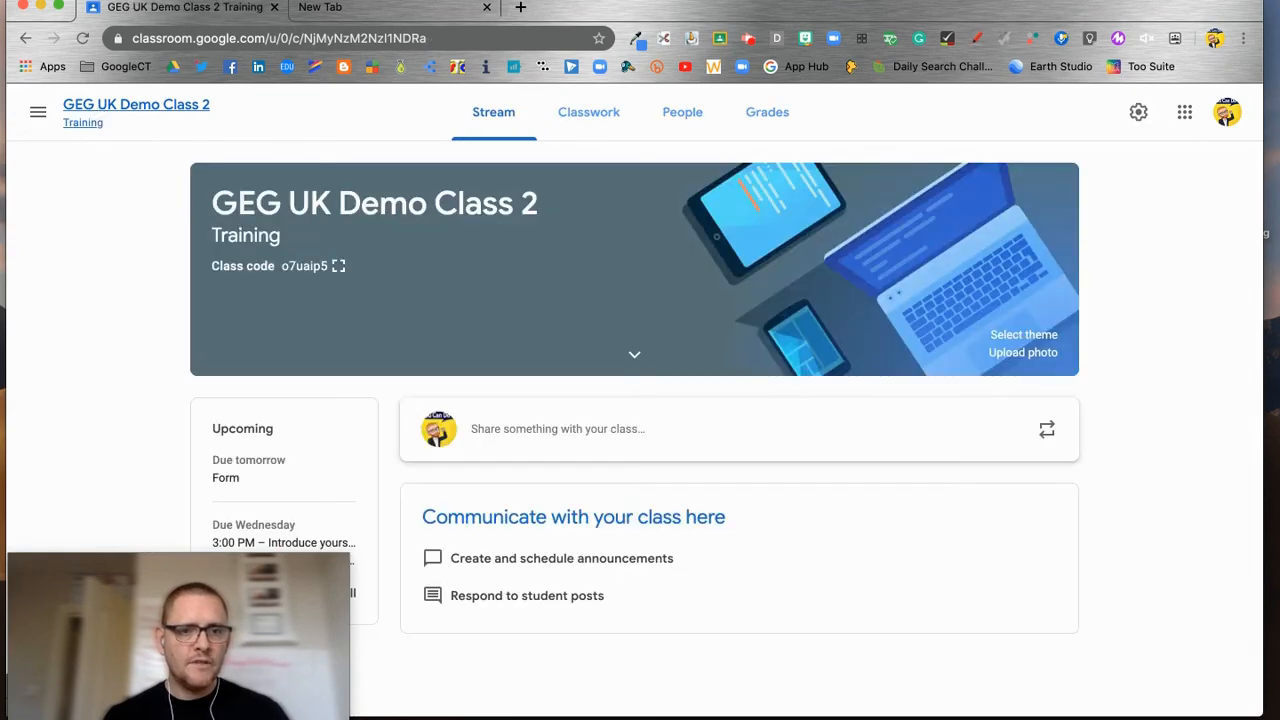
left_click(588, 114)
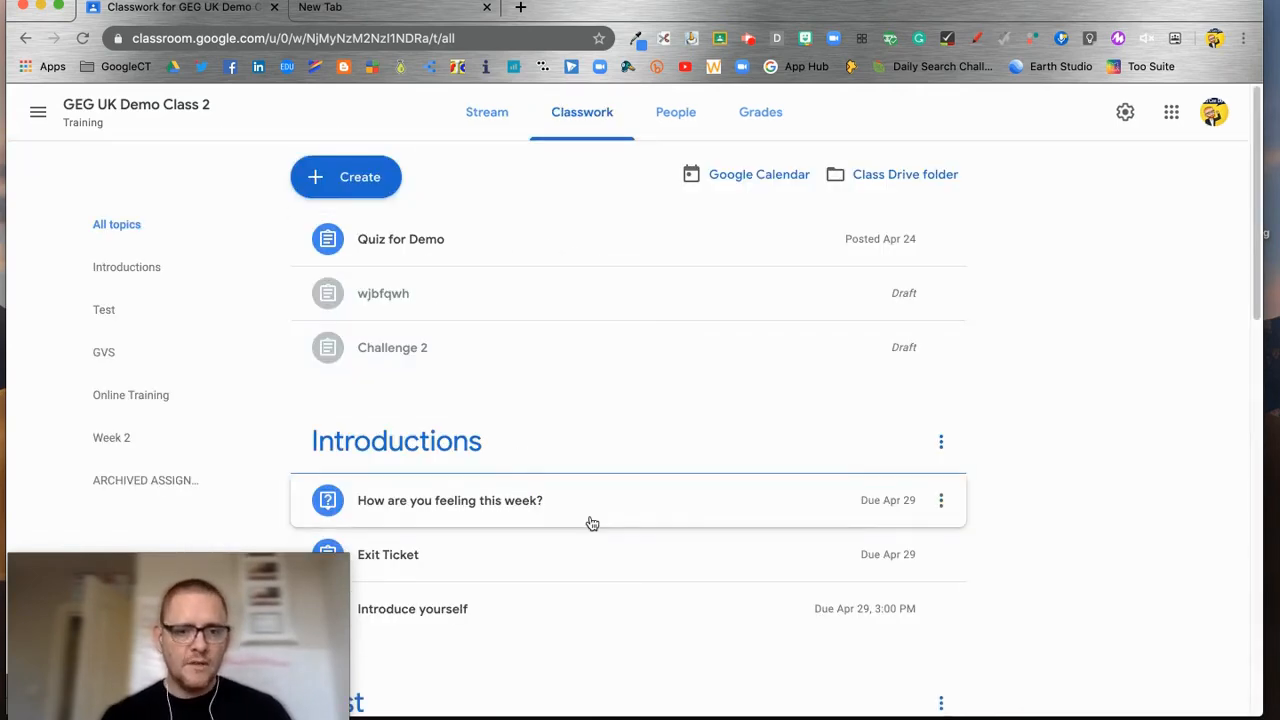
scroll(587, 525, "down", 2)
left_click(530, 542)
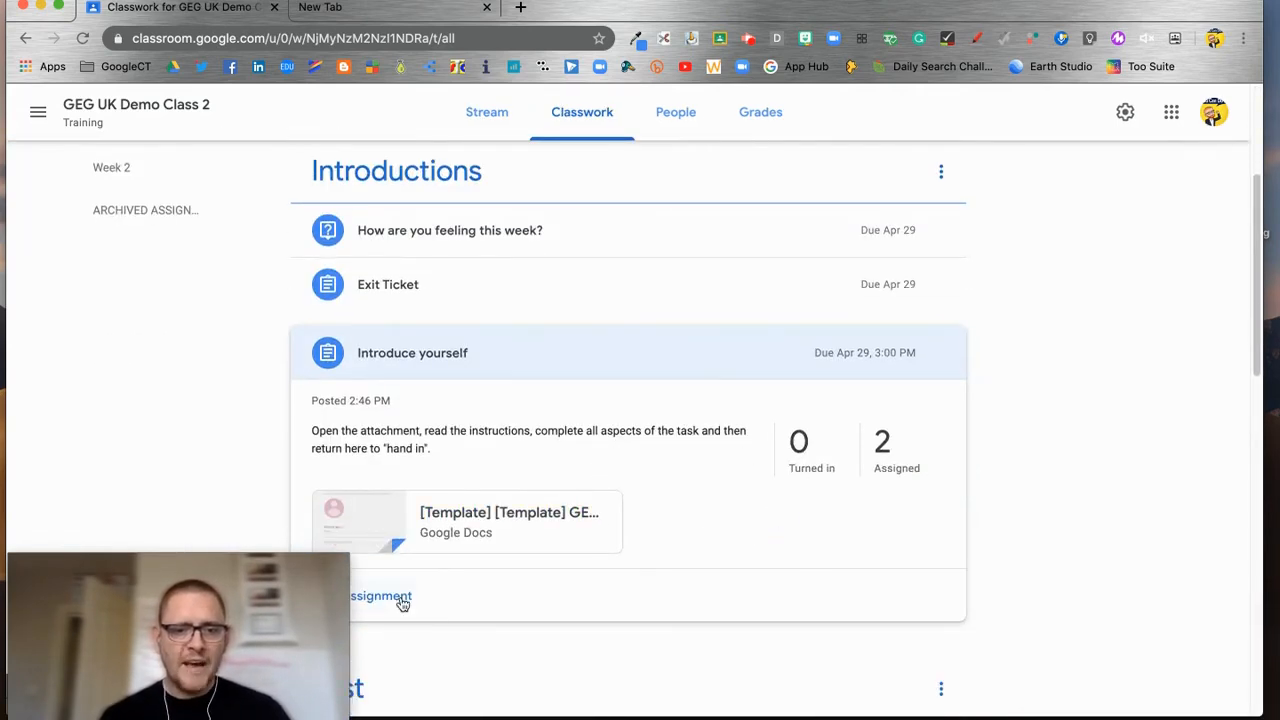
Step: Open the Introduce yourself assignment for editing
left_click(396, 600)
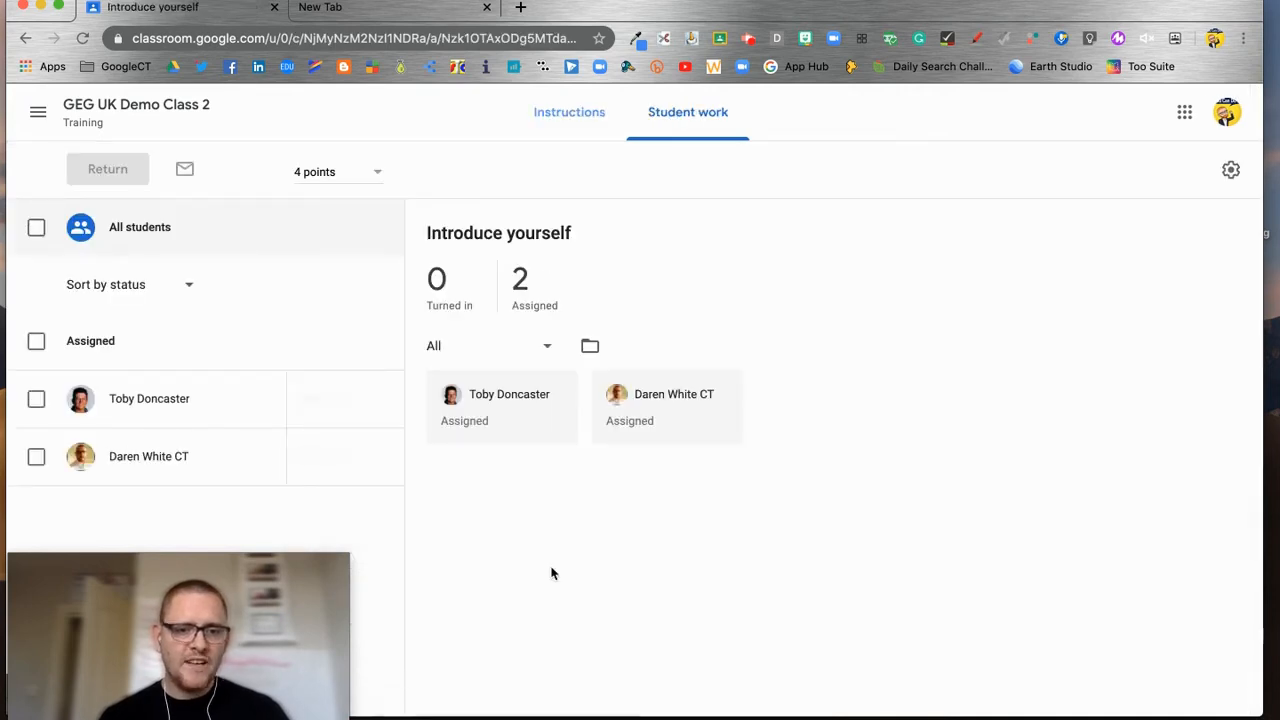
left_click(587, 119)
left_click(985, 199)
left_click(926, 236)
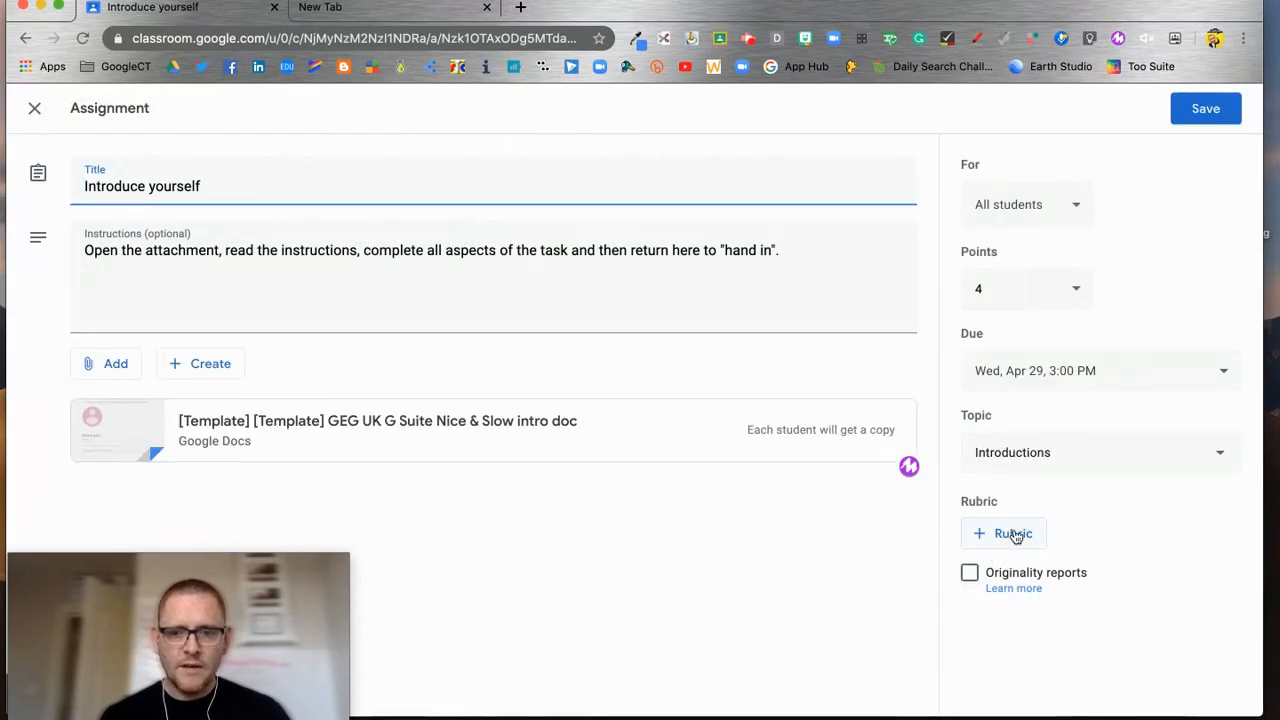
Step: Reuse the Tesco customer service rubric on the assignment and save it
left_click(1015, 536)
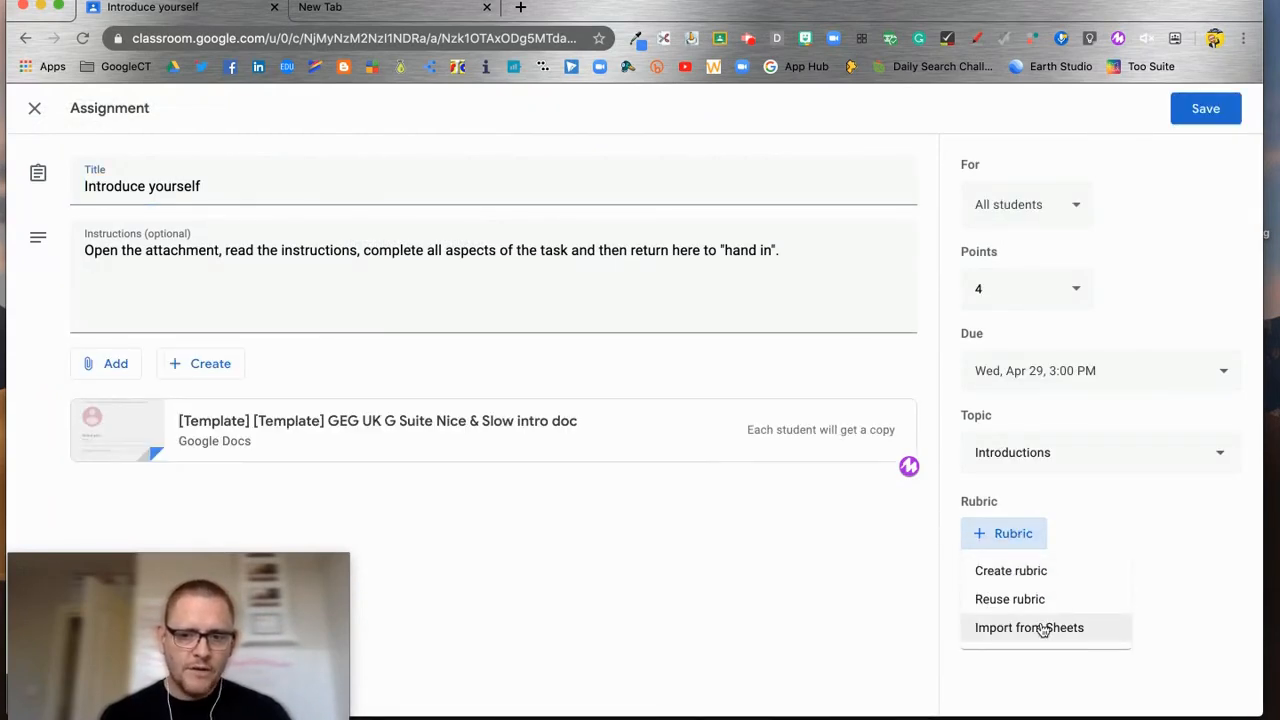
left_click(1010, 601)
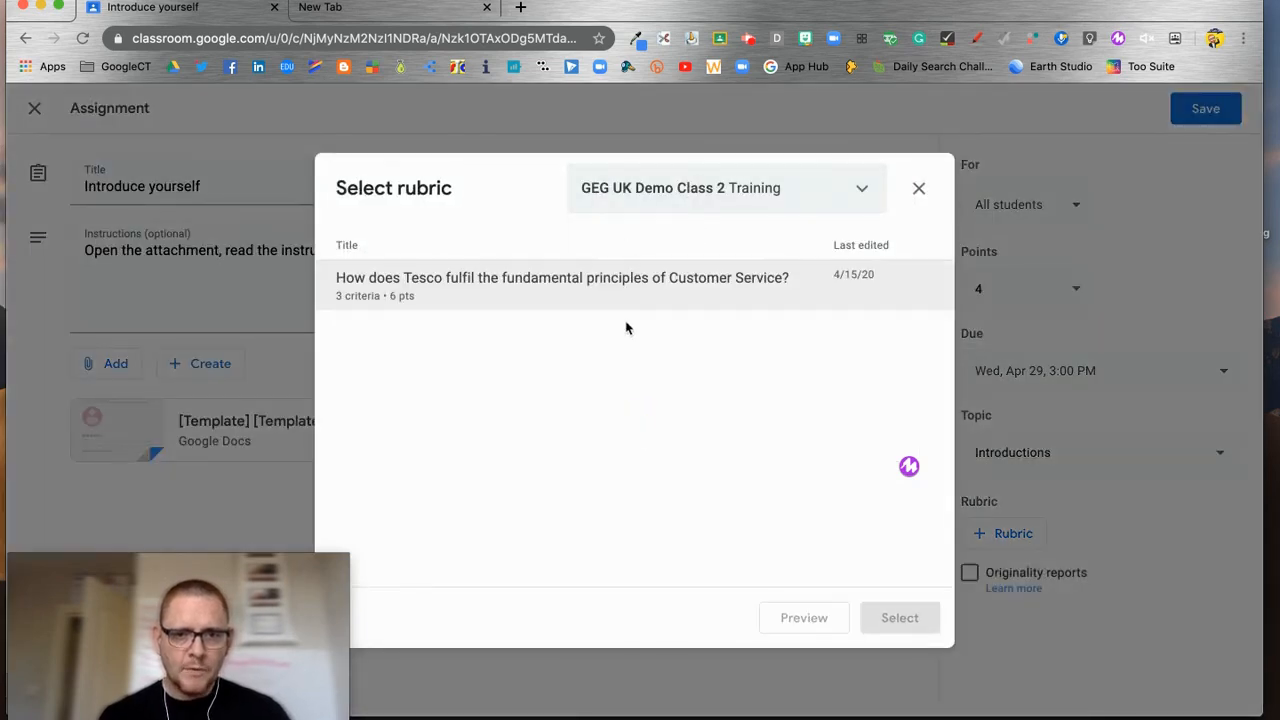
left_click(500, 283)
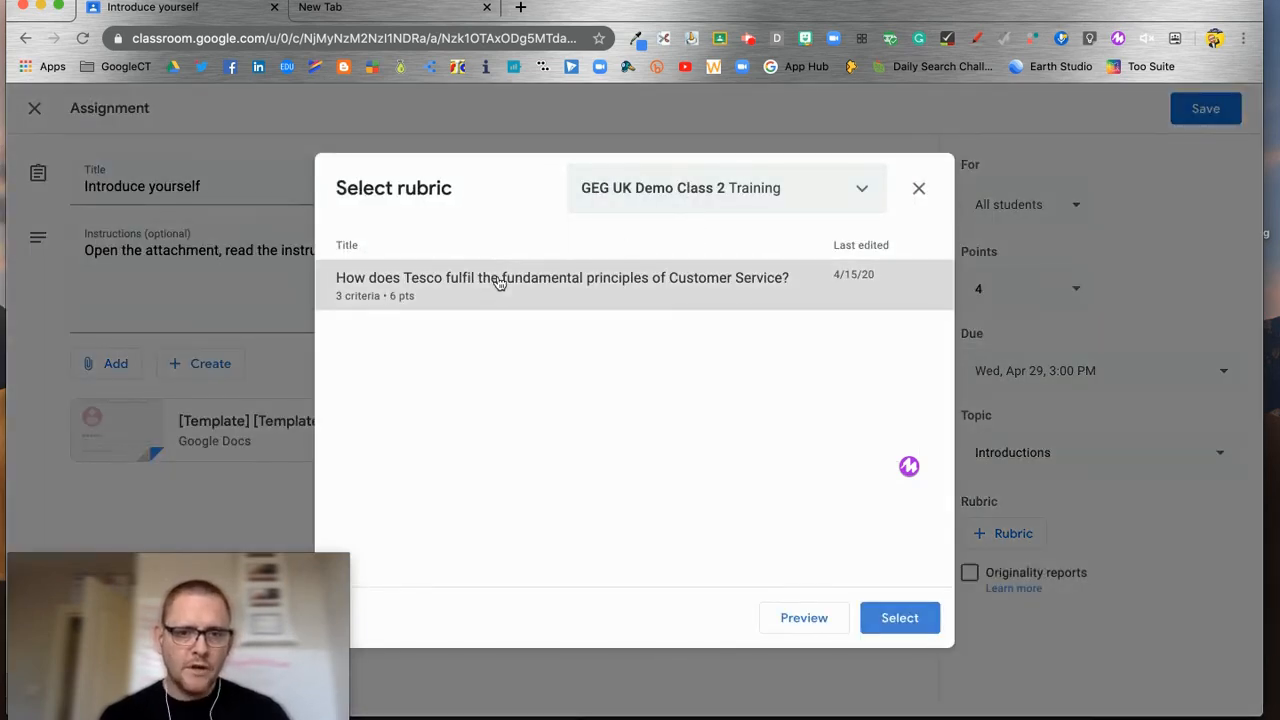
left_click(908, 617)
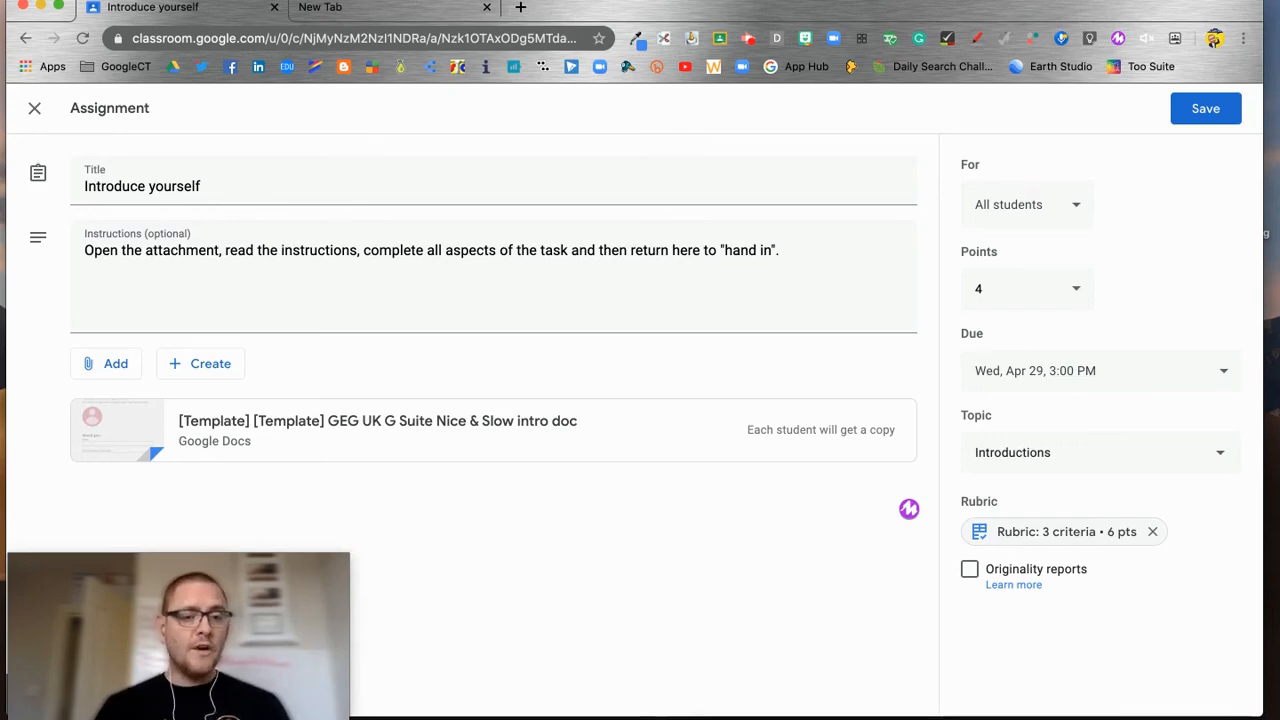
left_click(1210, 108)
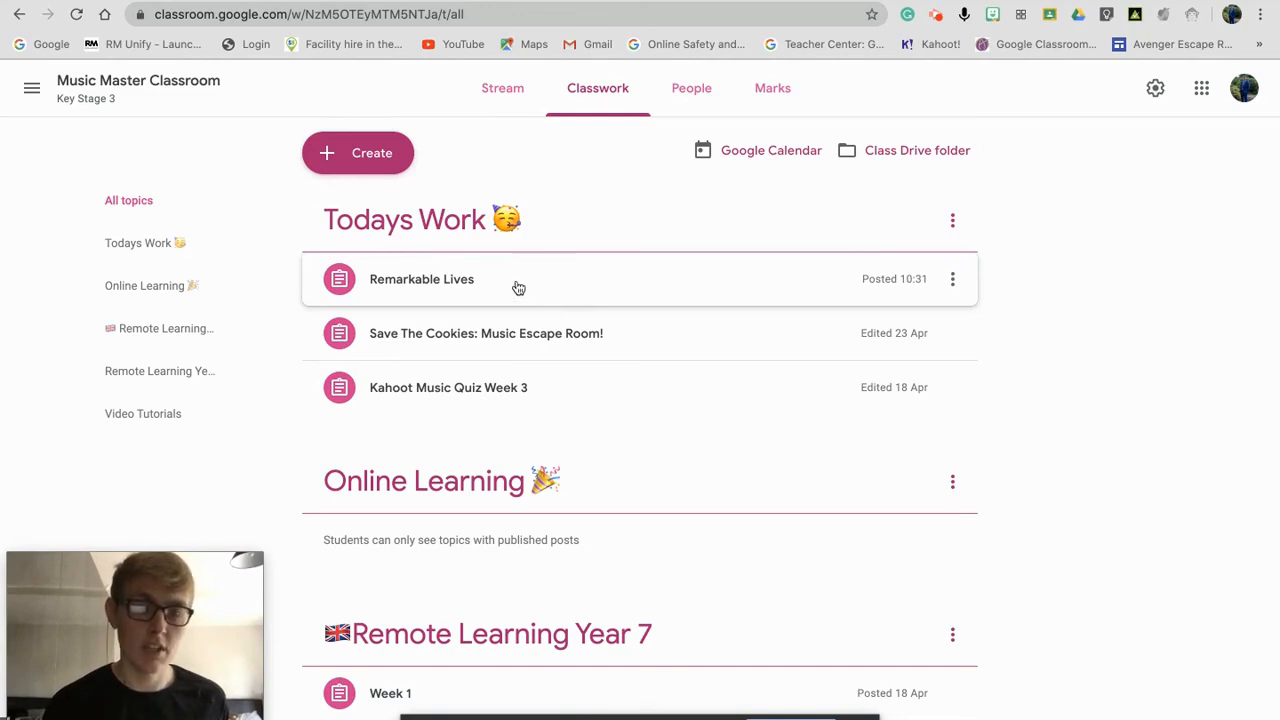
Step: Switch from Music Master Classroom to the Demo class's empty Classwork page
left_click(435, 297)
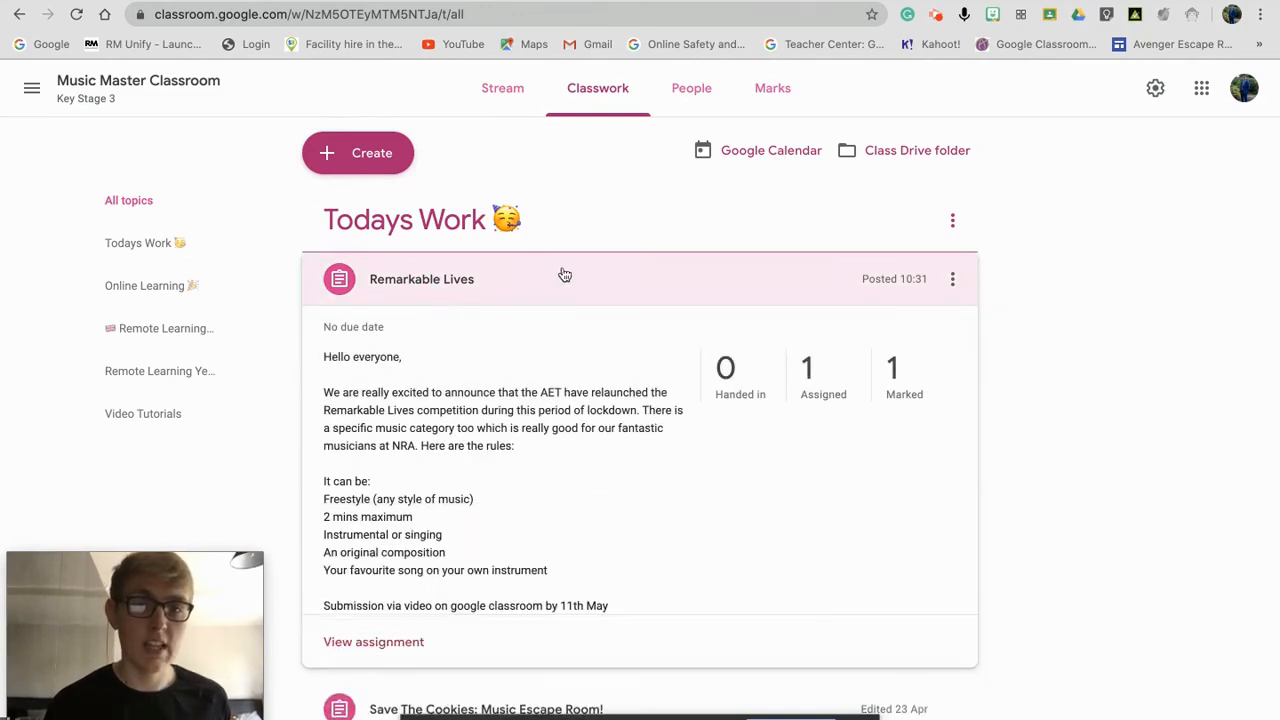
left_click(510, 293)
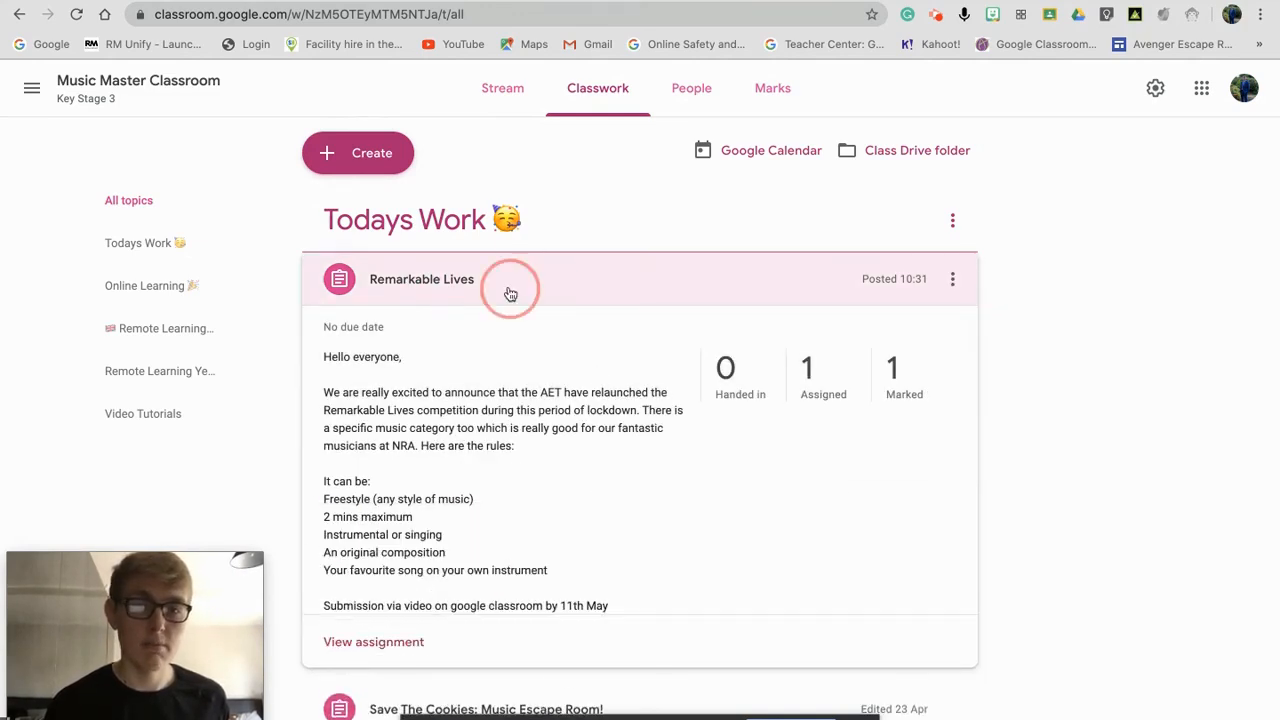
left_click(40, 95)
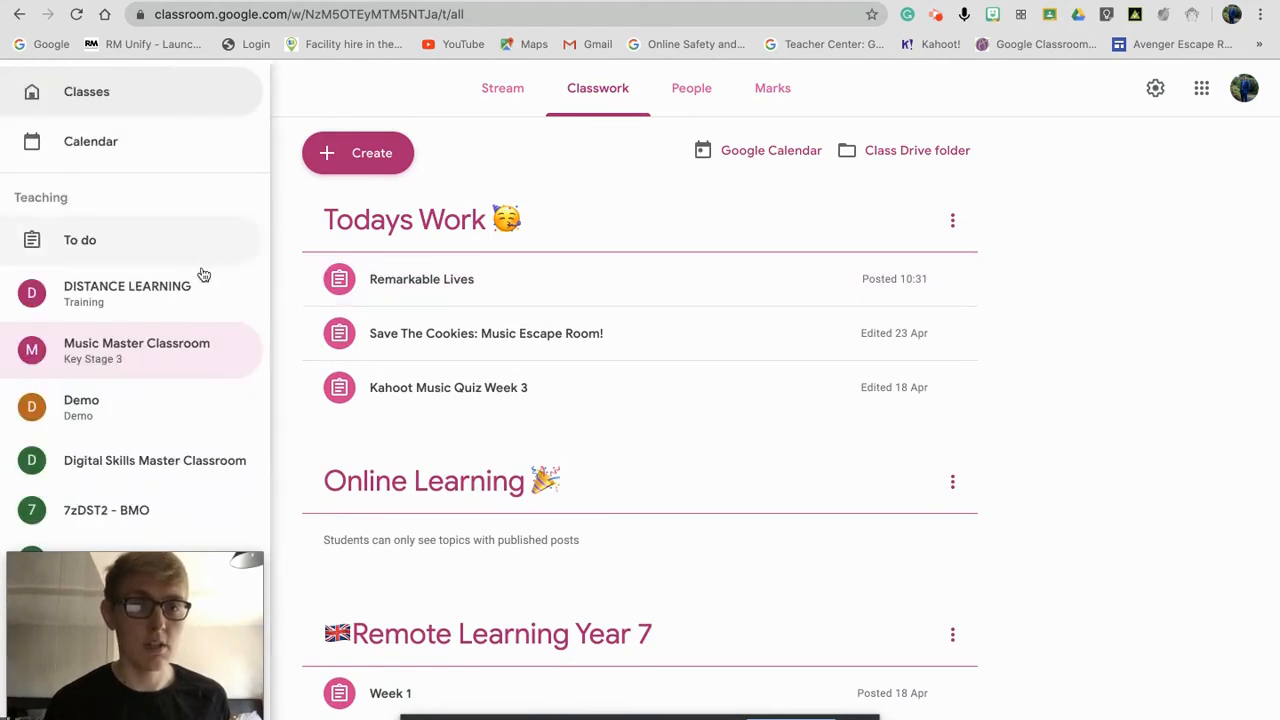
left_click(158, 414)
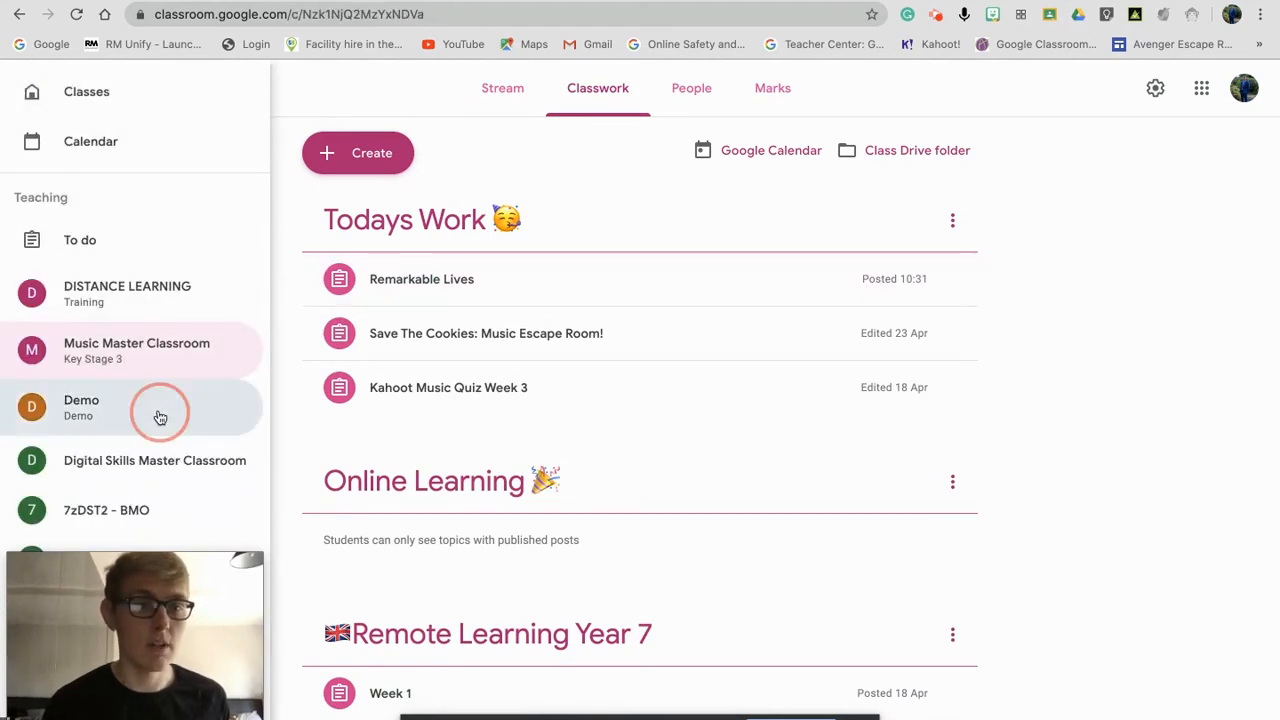
left_click(621, 102)
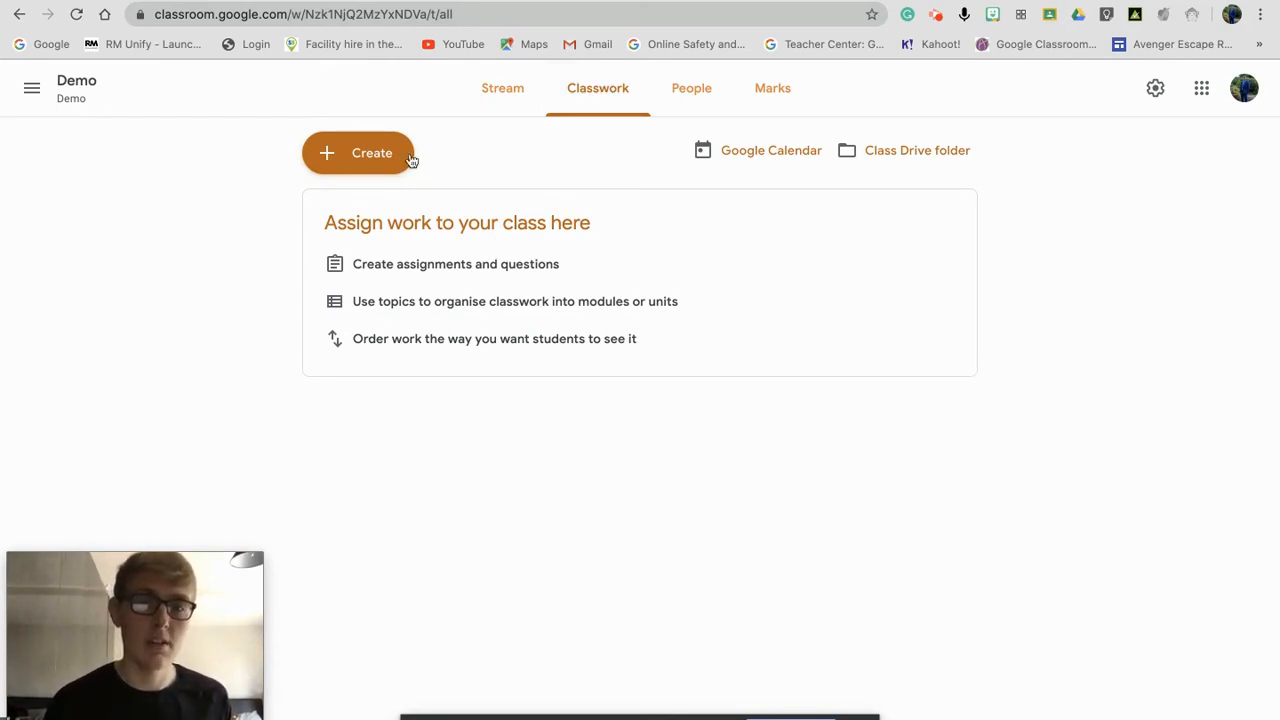
left_click(375, 156)
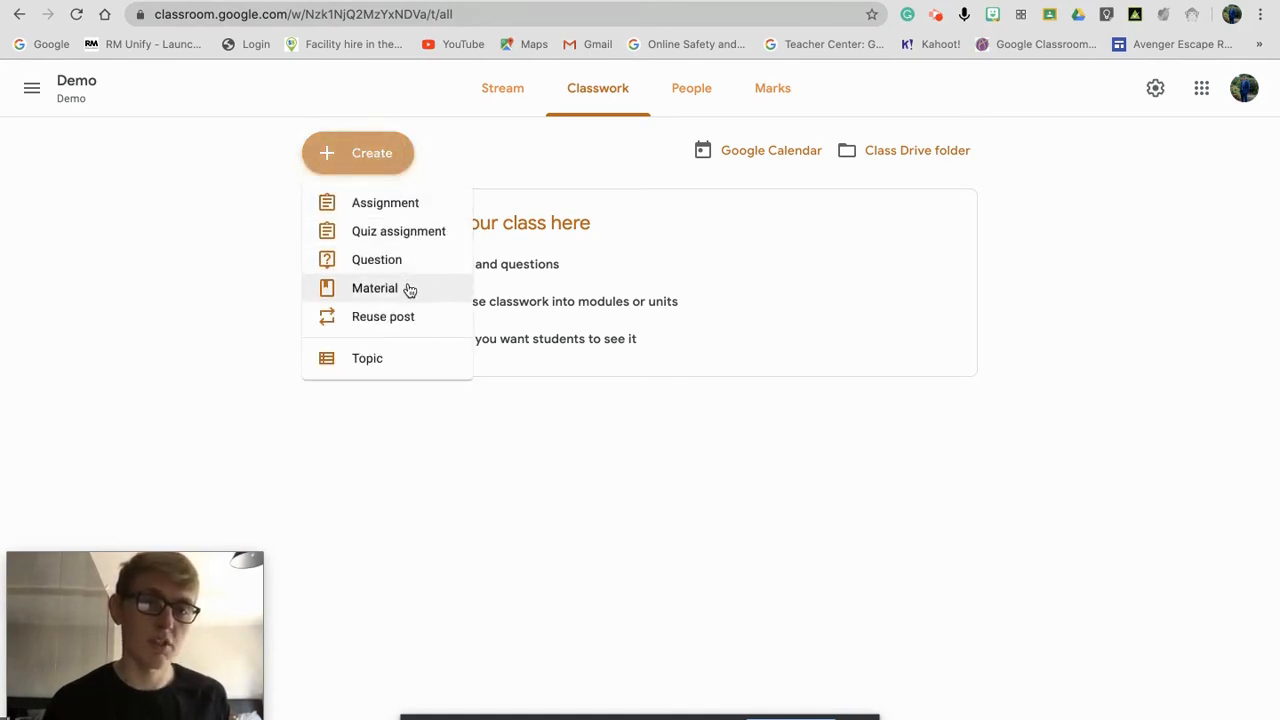
Step: Reuse Music Master Classroom's Remarkable Lives post in the Demo class as a new draft
left_click(421, 318)
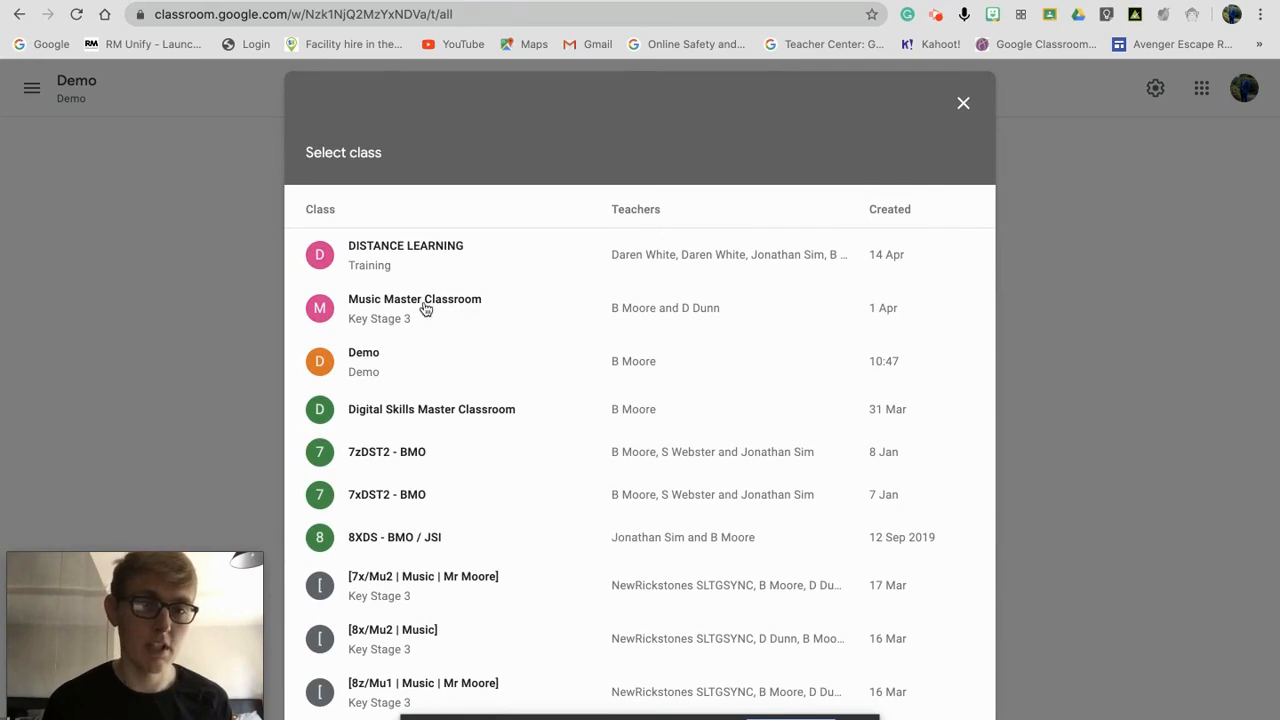
left_click(423, 303)
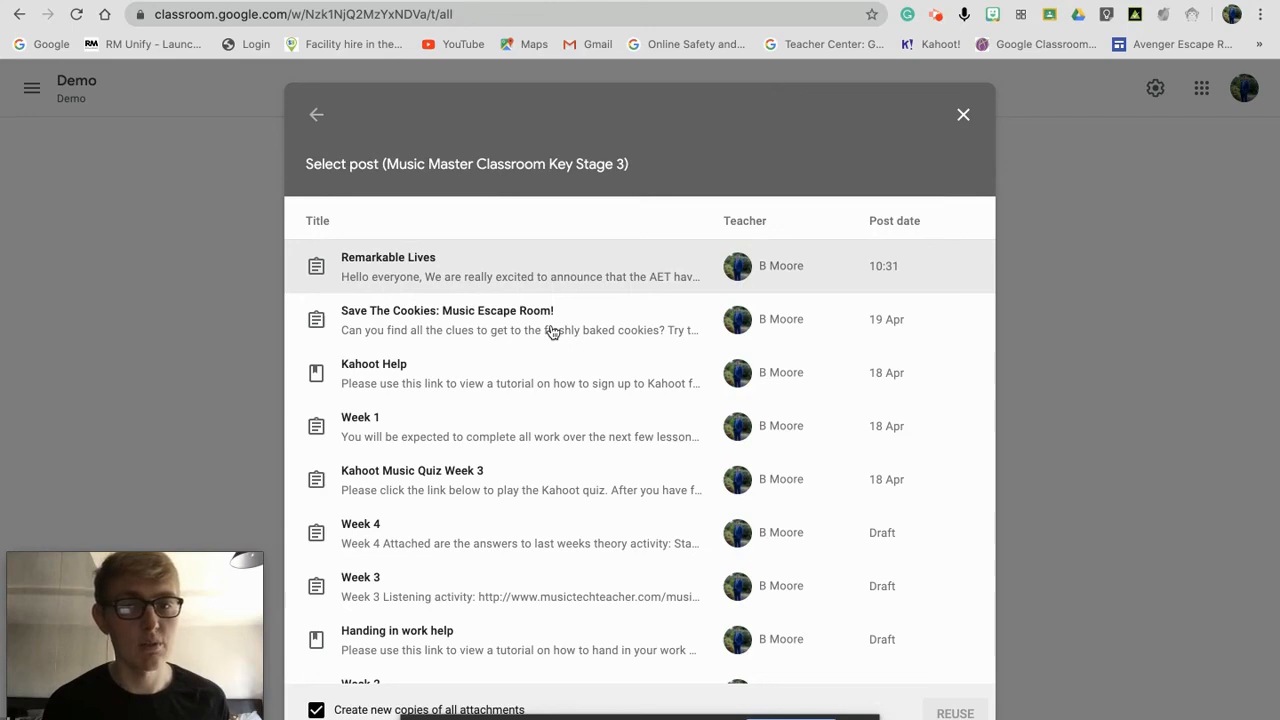
left_click(520, 270)
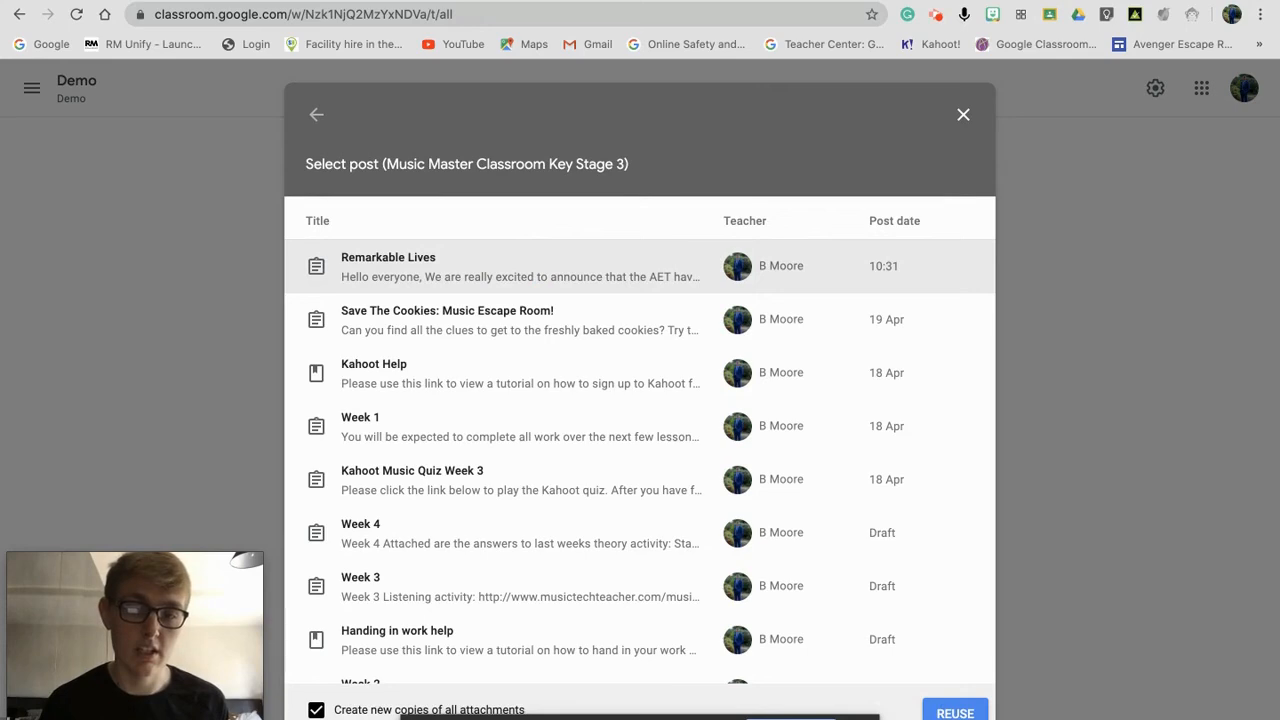
left_click(857, 718)
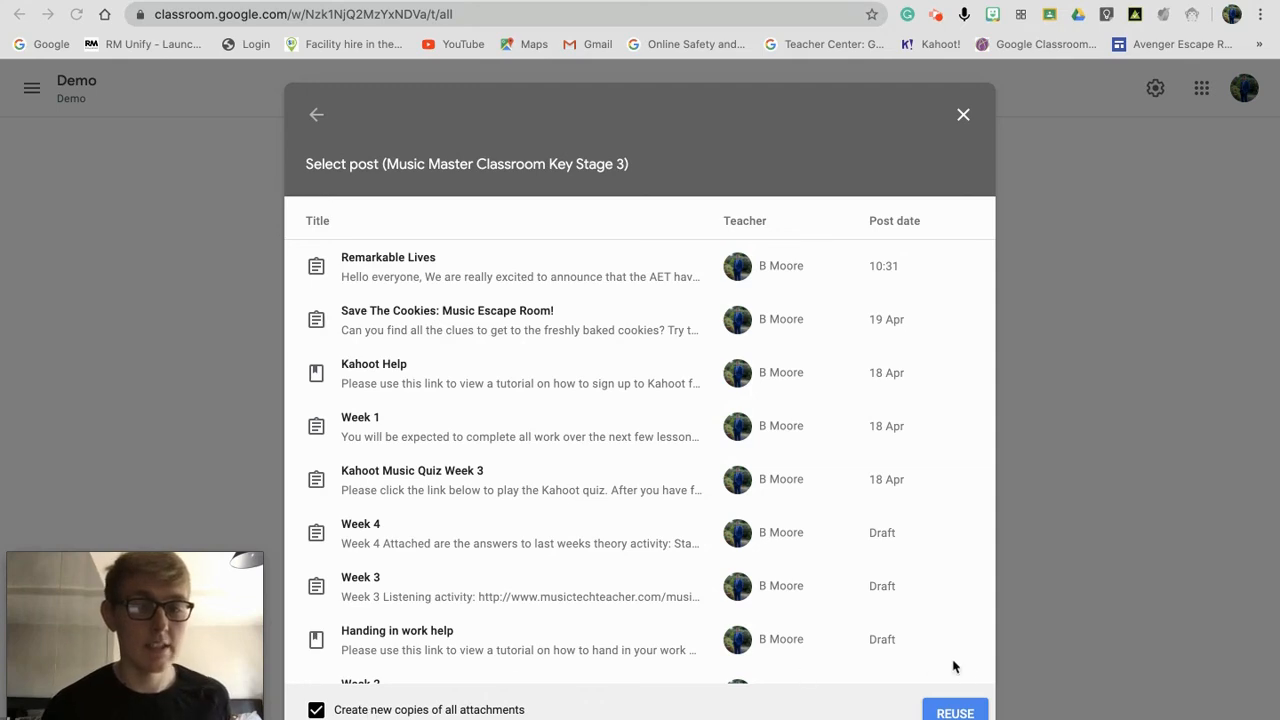
left_click(955, 713)
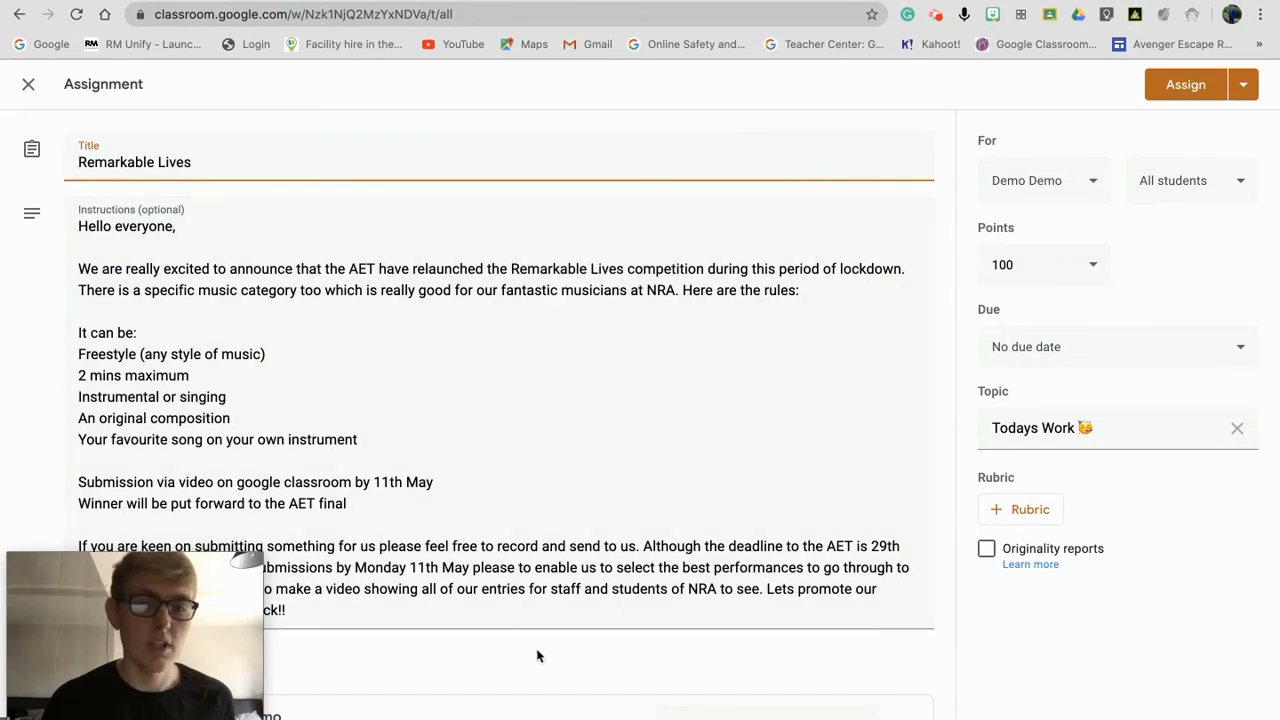
Step: Set the attached file to 'Students can edit the file' and check the For class list
left_click(745, 712)
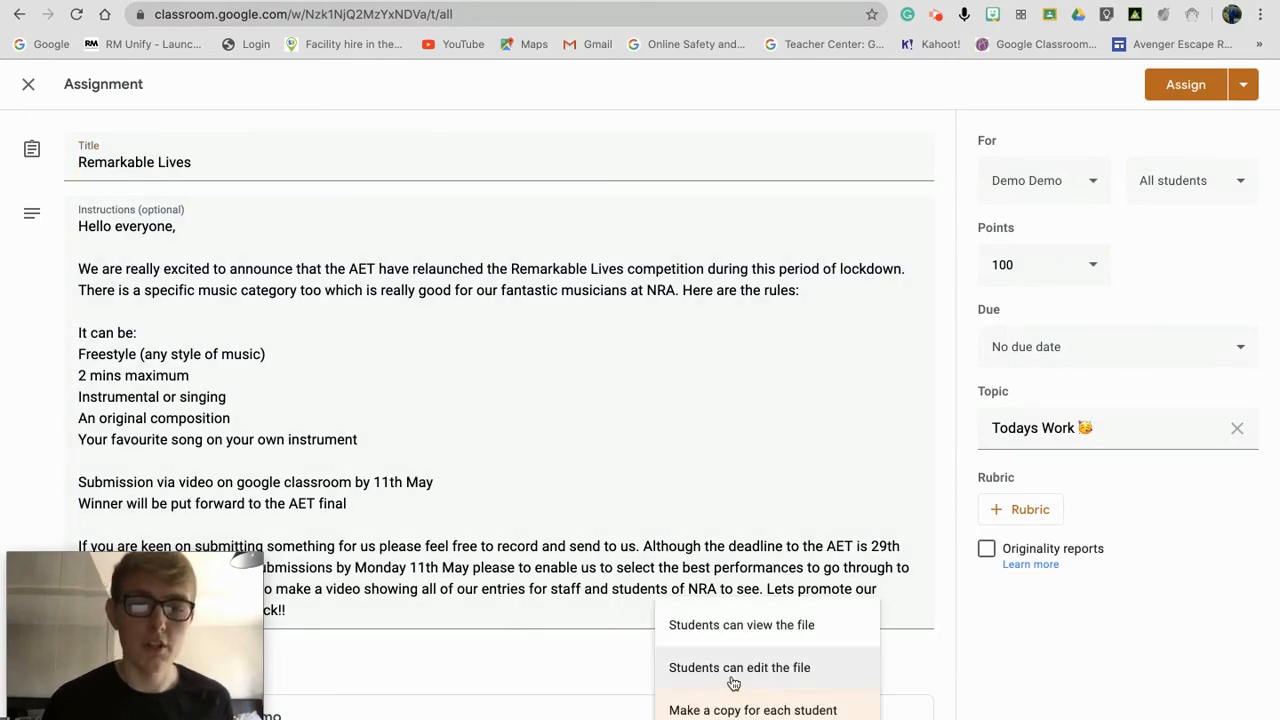
left_click(678, 693)
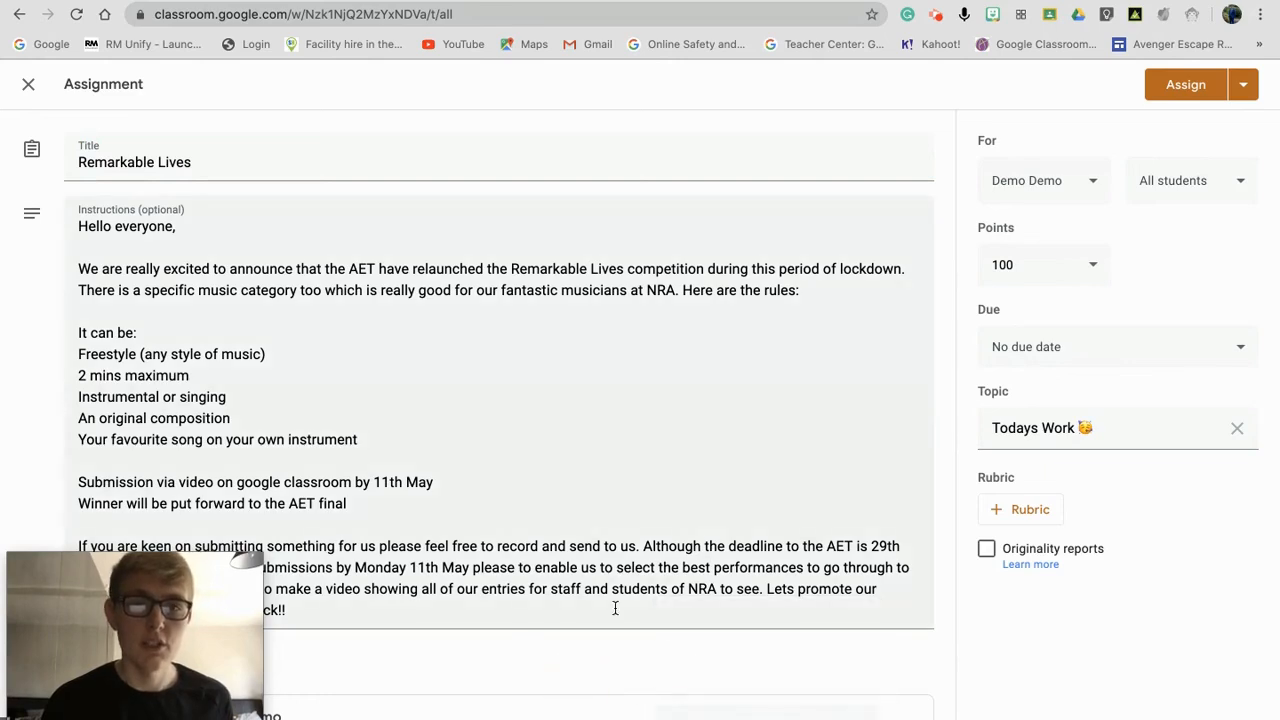
left_click(1078, 204)
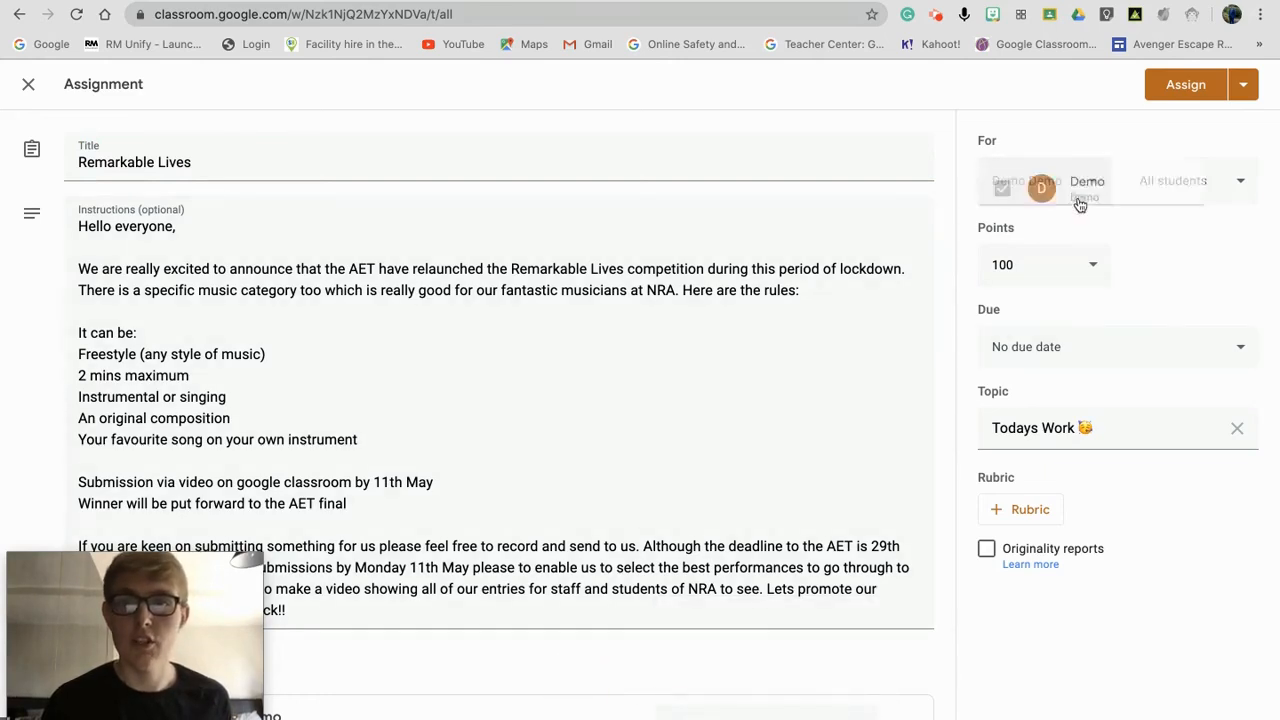
left_click(966, 140)
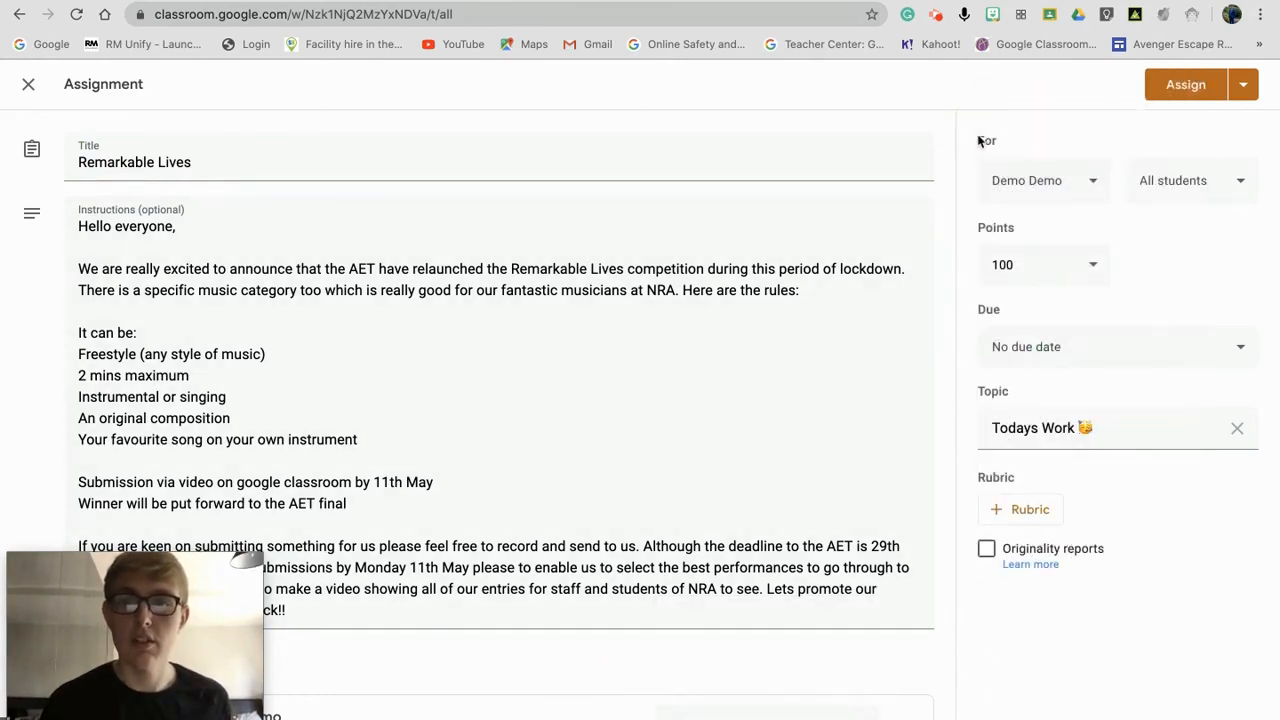
Step: Review the draft's students setting, Todays Work topic and Assign menu options
left_click(1166, 187)
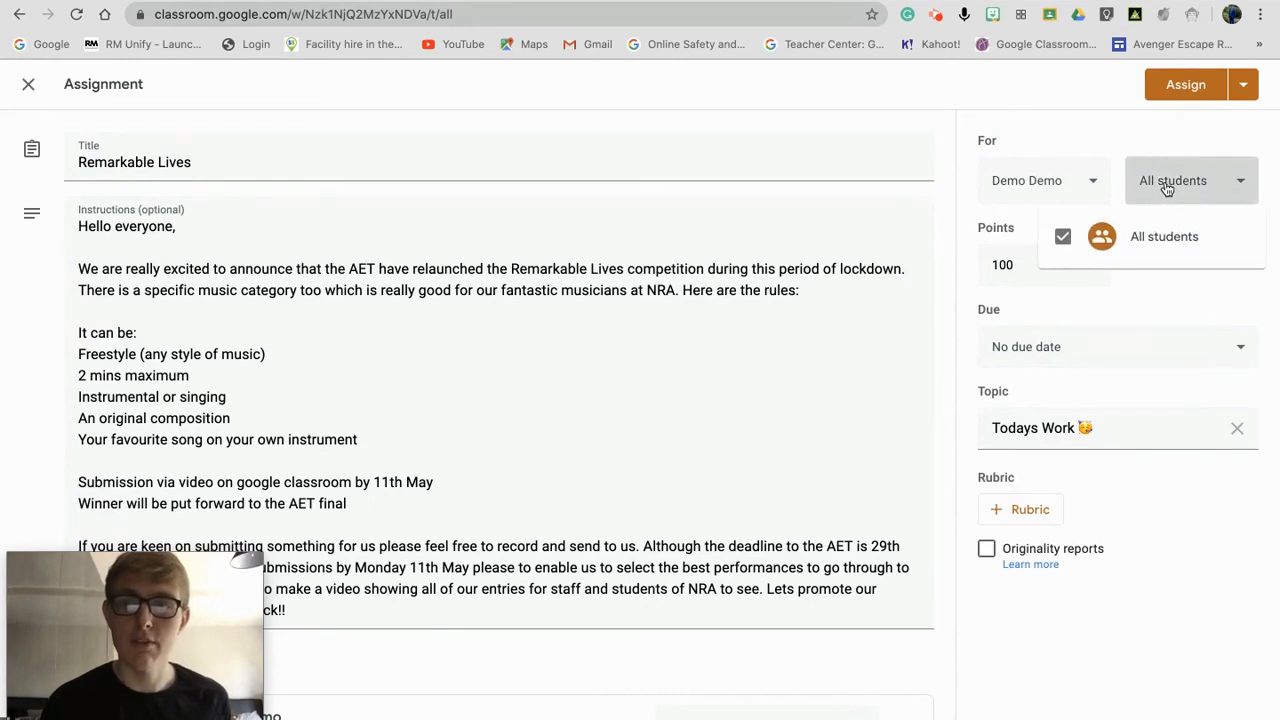
left_click(1166, 187)
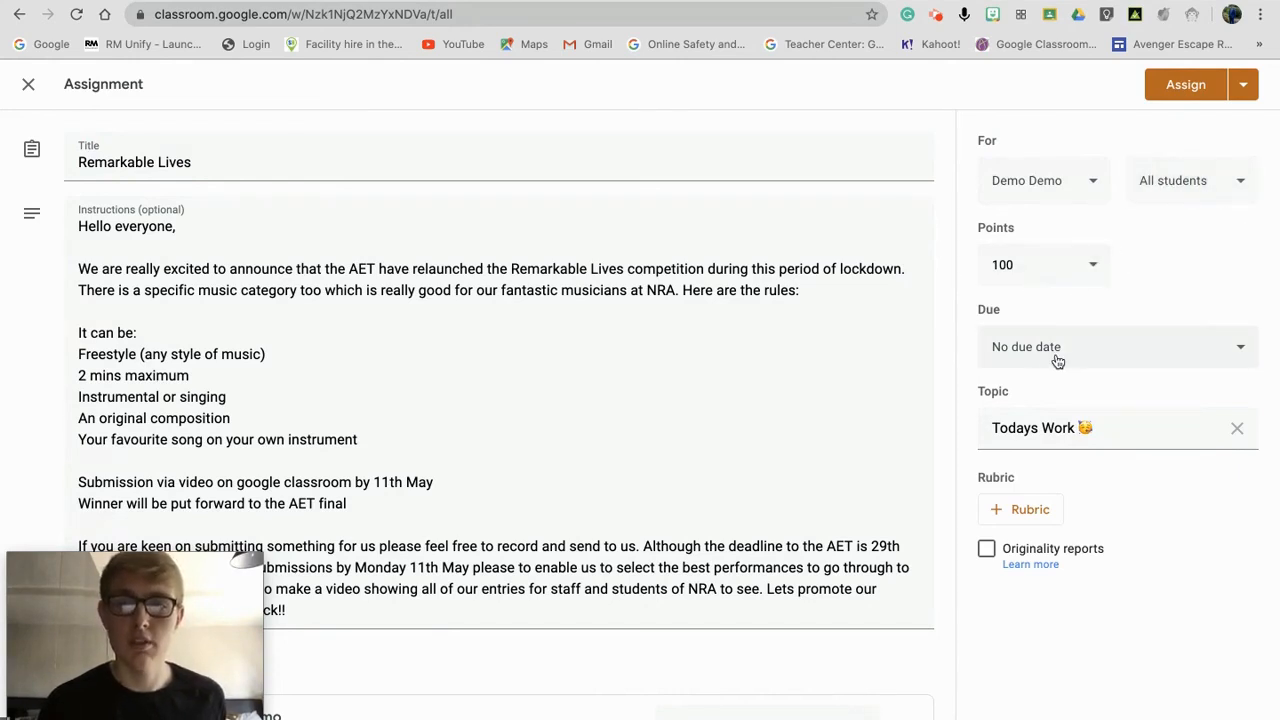
left_click(1122, 430)
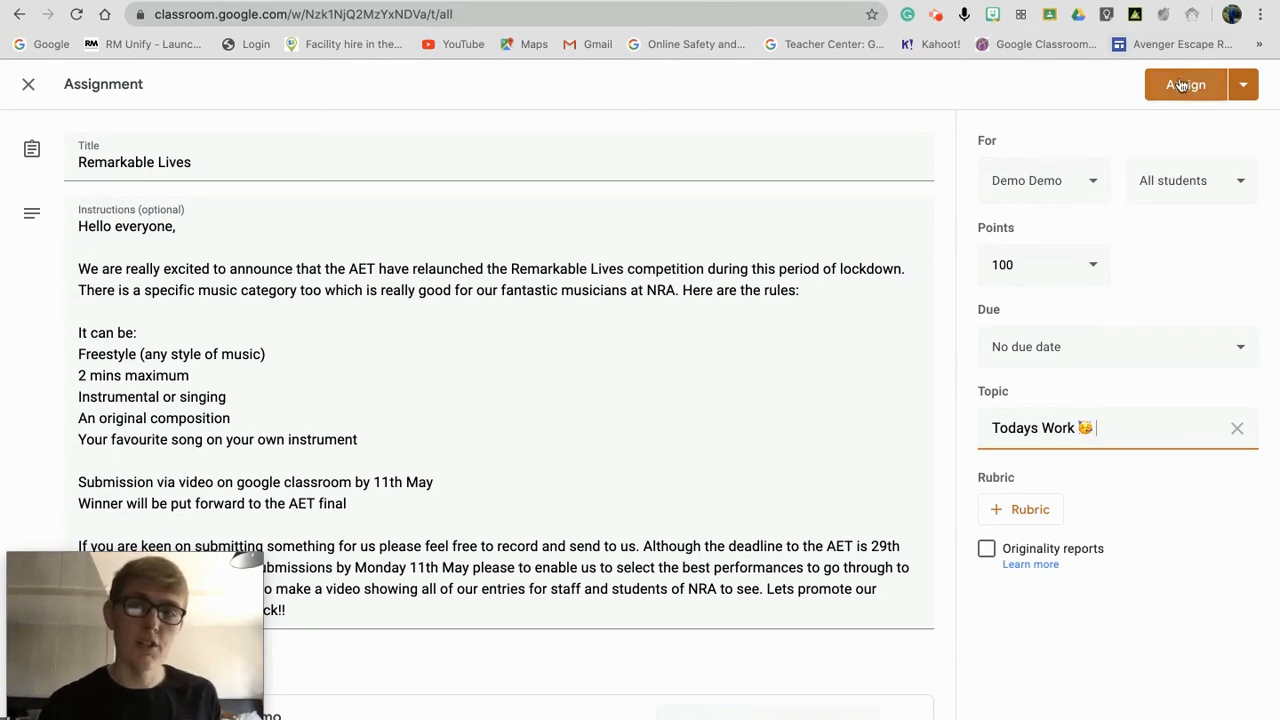
left_click(1245, 85)
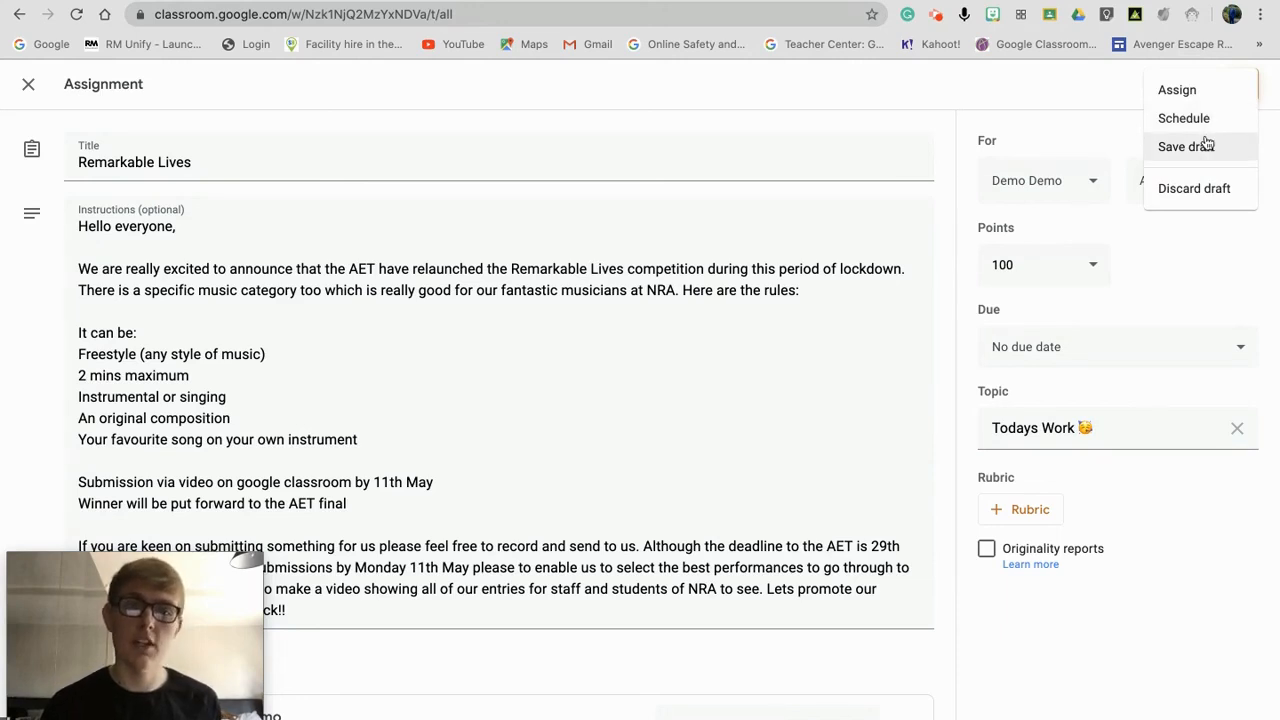
left_click(1086, 86)
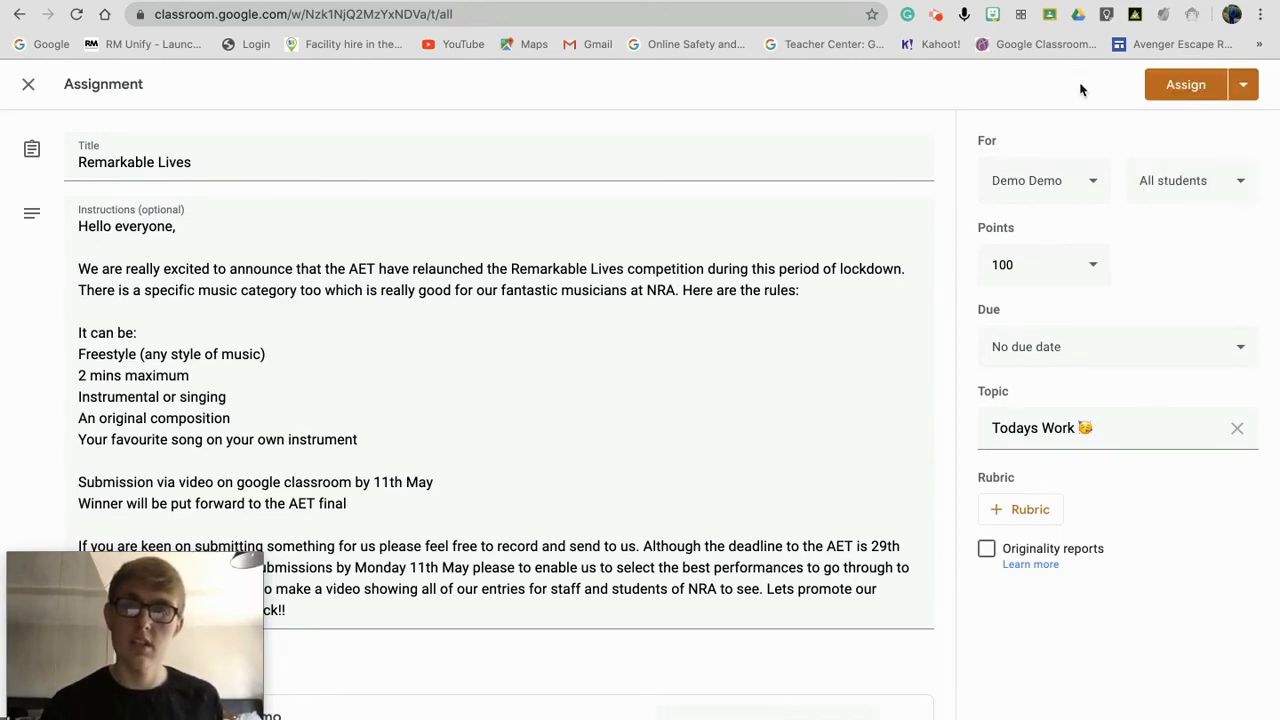
left_click(1078, 176)
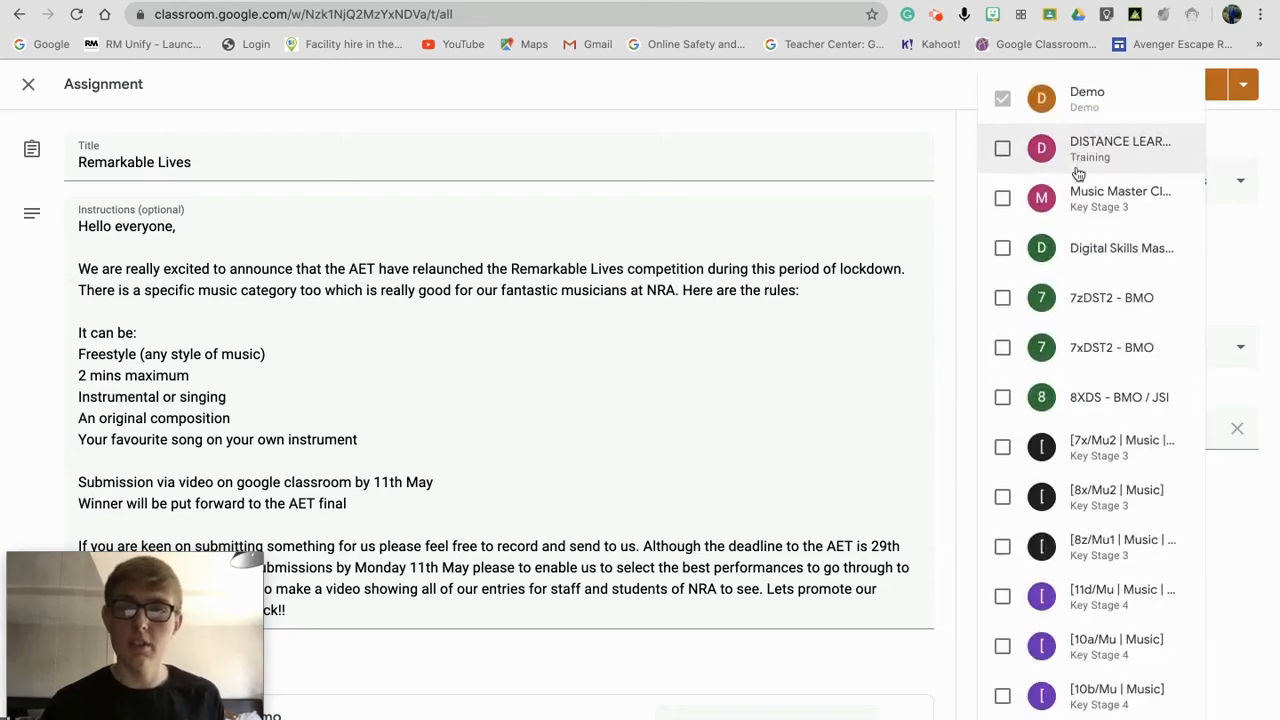
Step: Add Digital Skills Master Classroom alongside Demo so the draft targets 2 classes
left_click(955, 80)
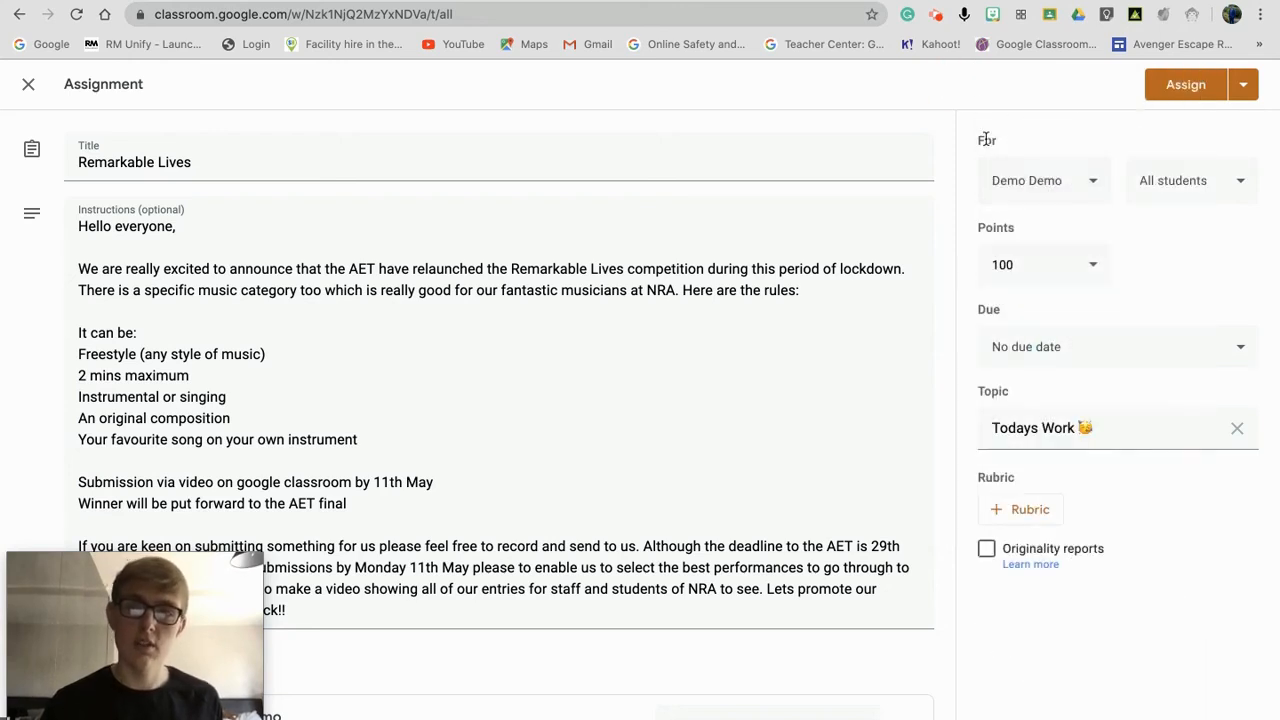
left_click(1052, 186)
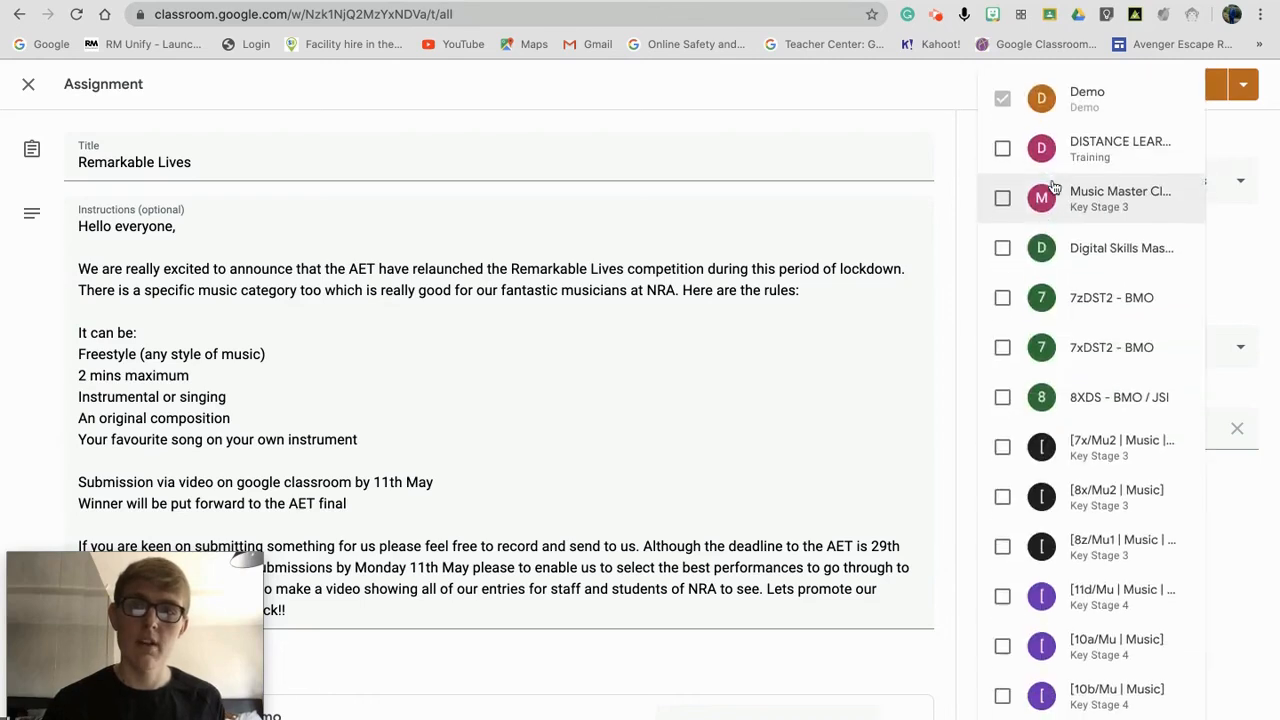
left_click(1003, 249)
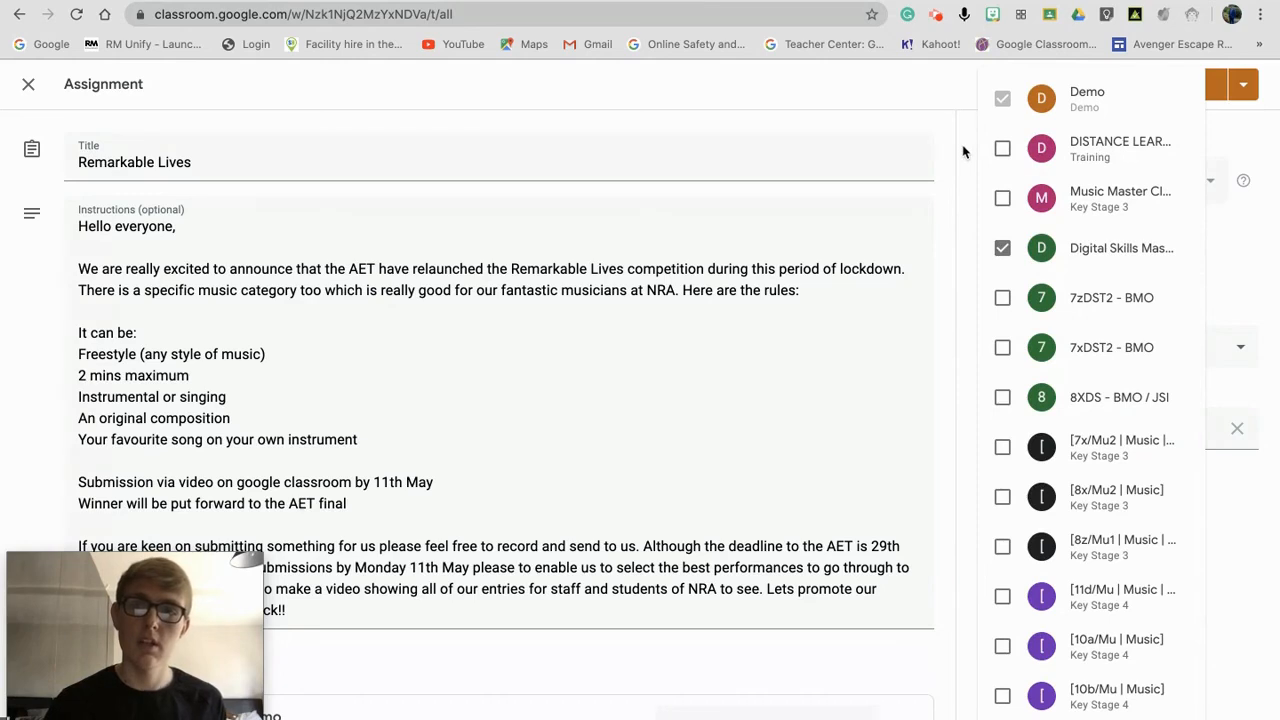
left_click(963, 177)
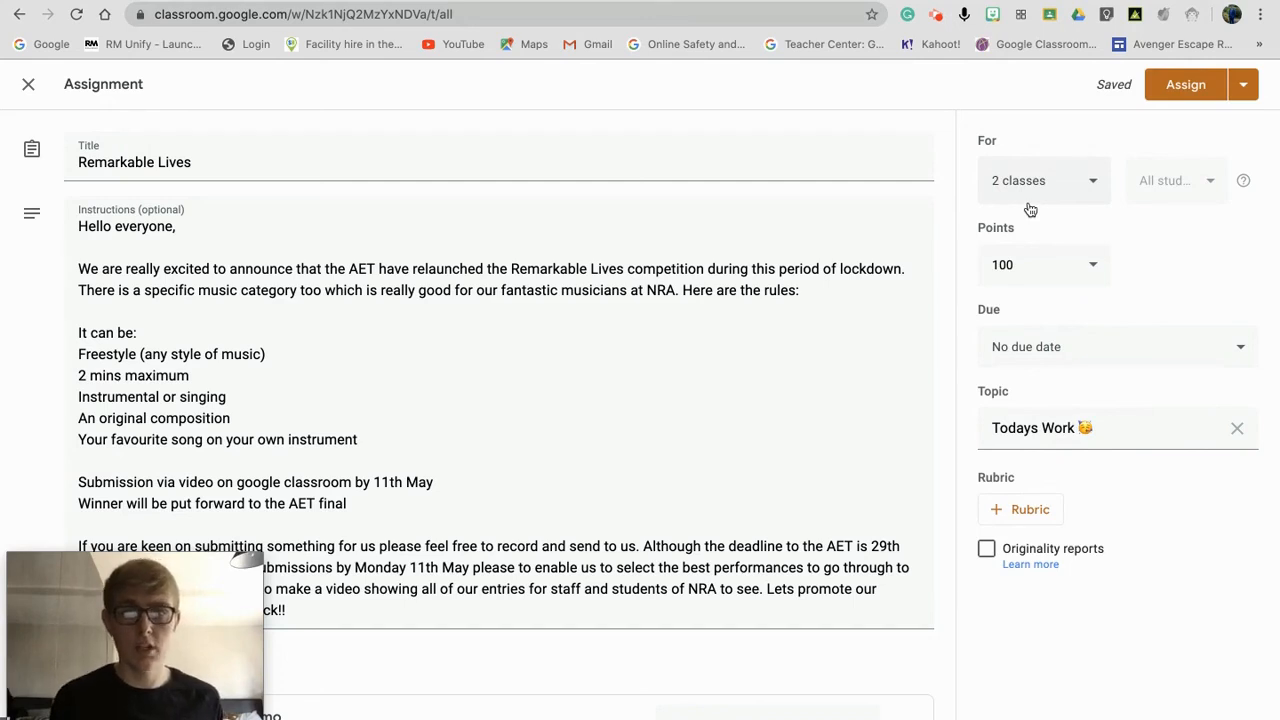
left_click(1246, 93)
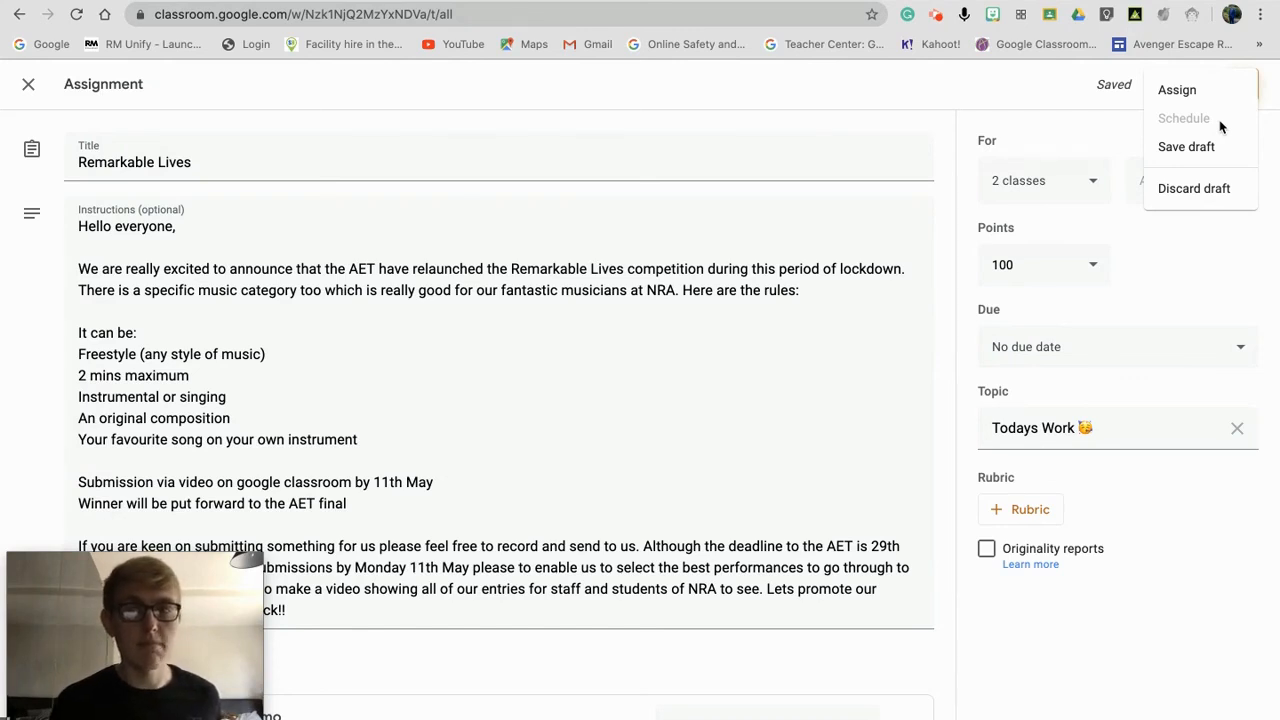
left_click(1053, 114)
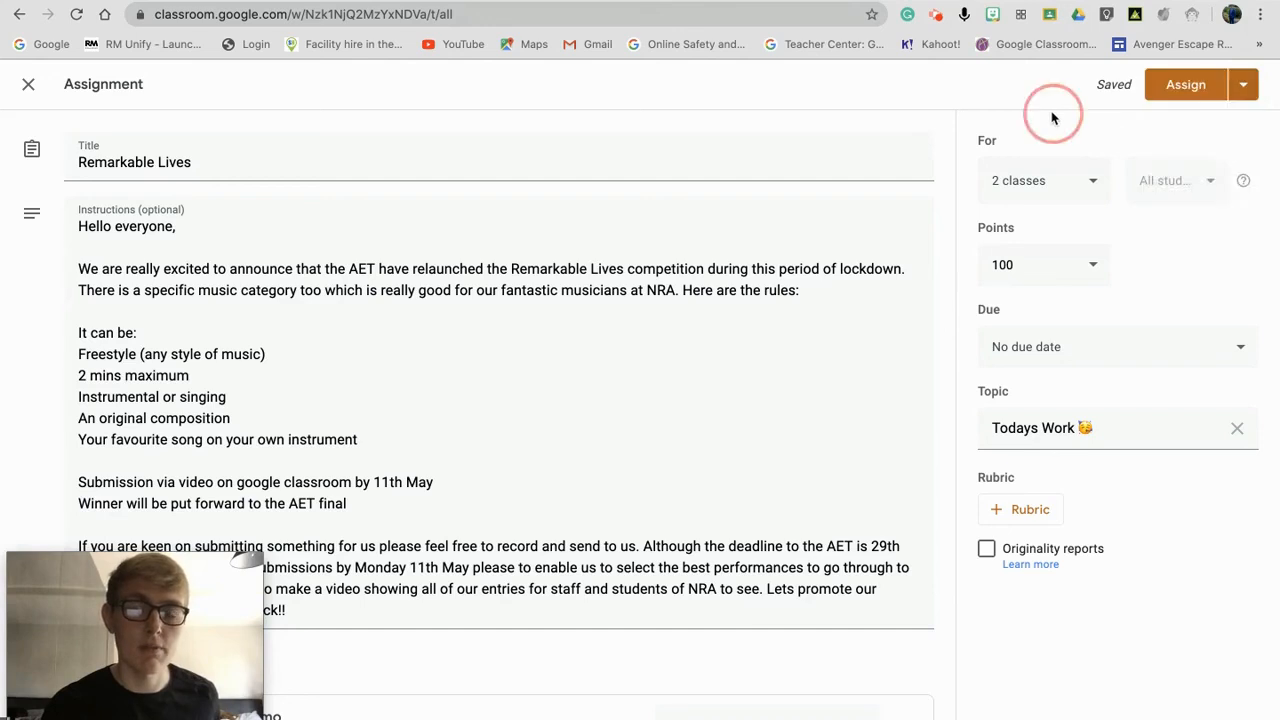
left_click(1038, 190)
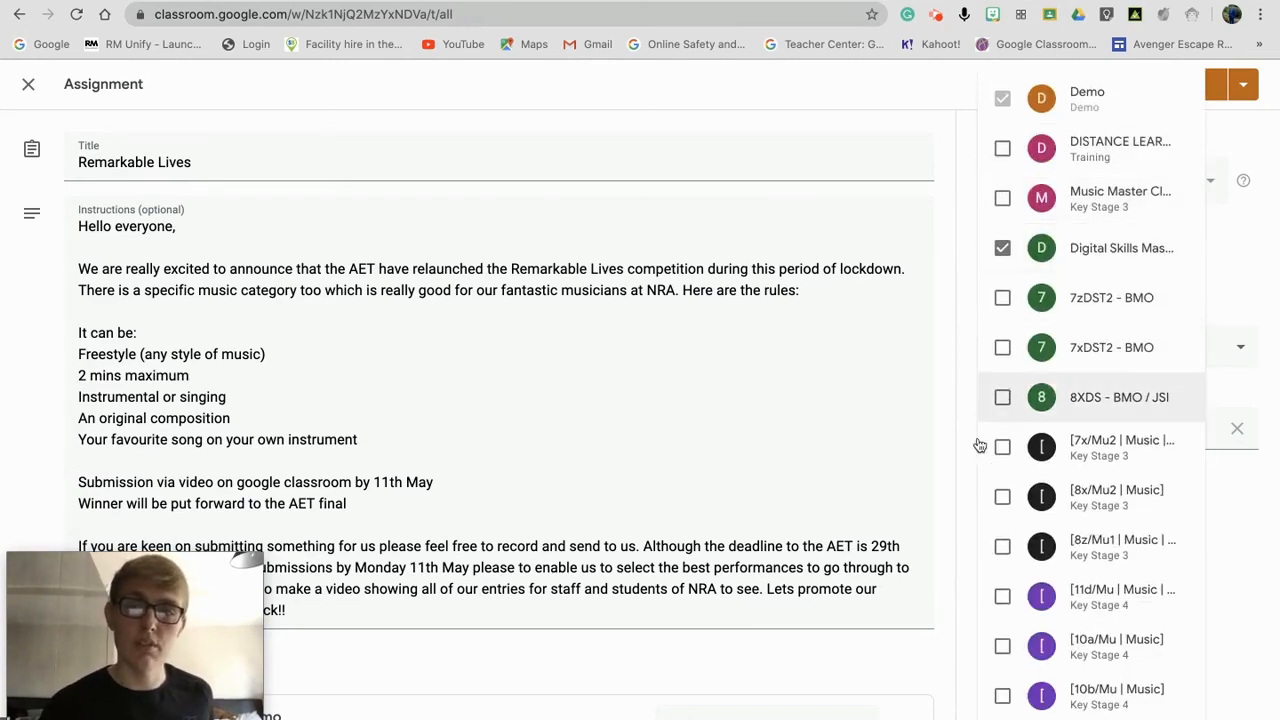
left_click(970, 250)
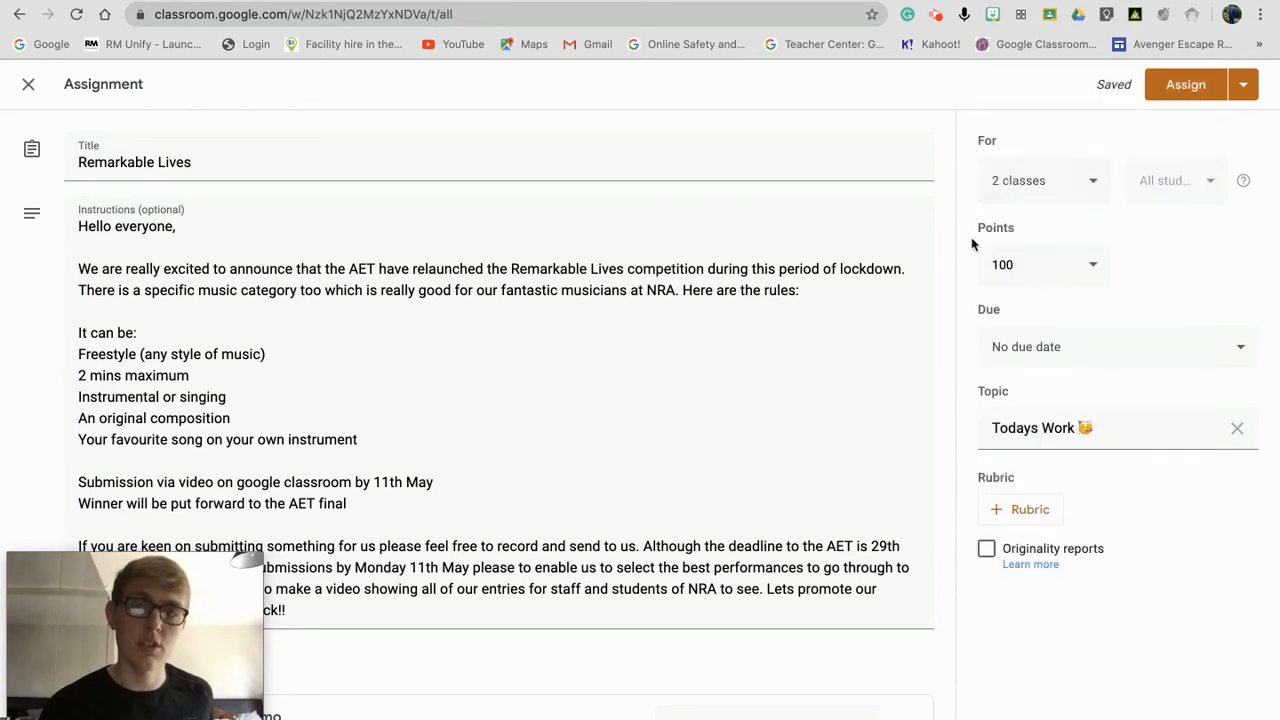
Step: Assign Remarkable Lives to both classes and check it in Demo's Todays Work
left_click(1186, 86)
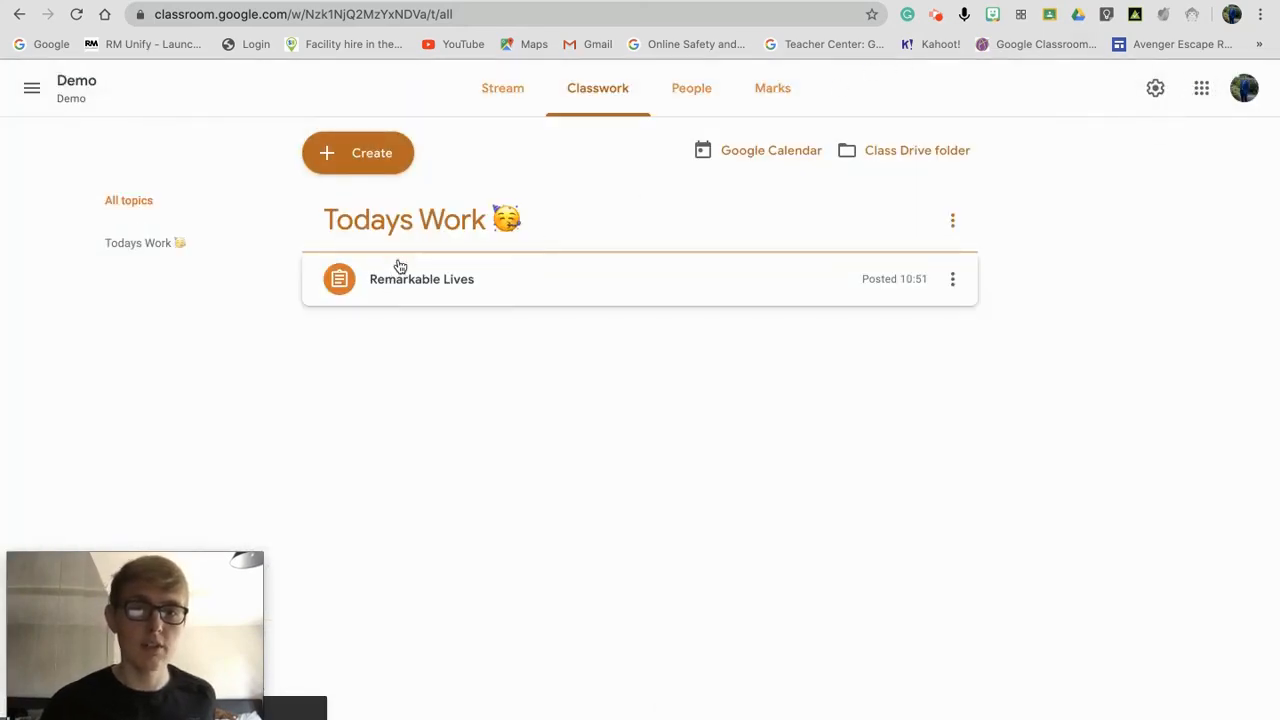
left_click(484, 287)
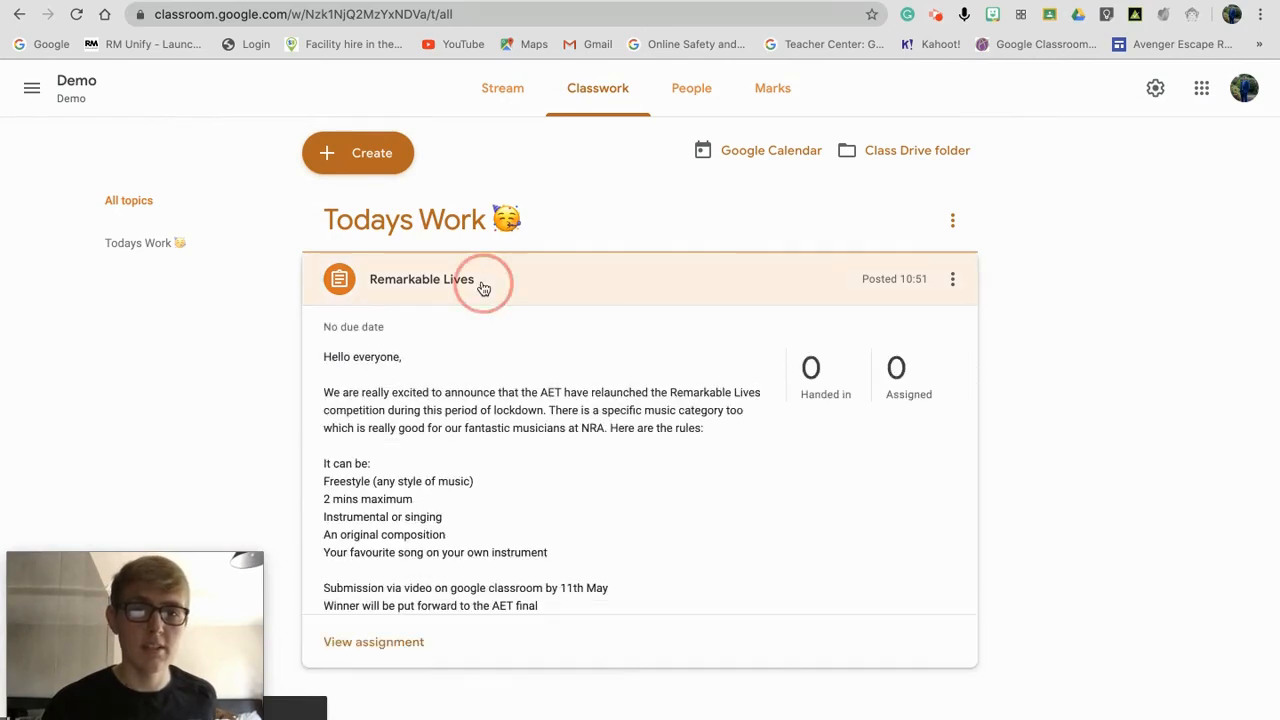
left_click(480, 286)
Step: Check Remarkable Lives in Music Master Classroom, then open Digital Skills Master Classroom's Classwork
left_click(33, 92)
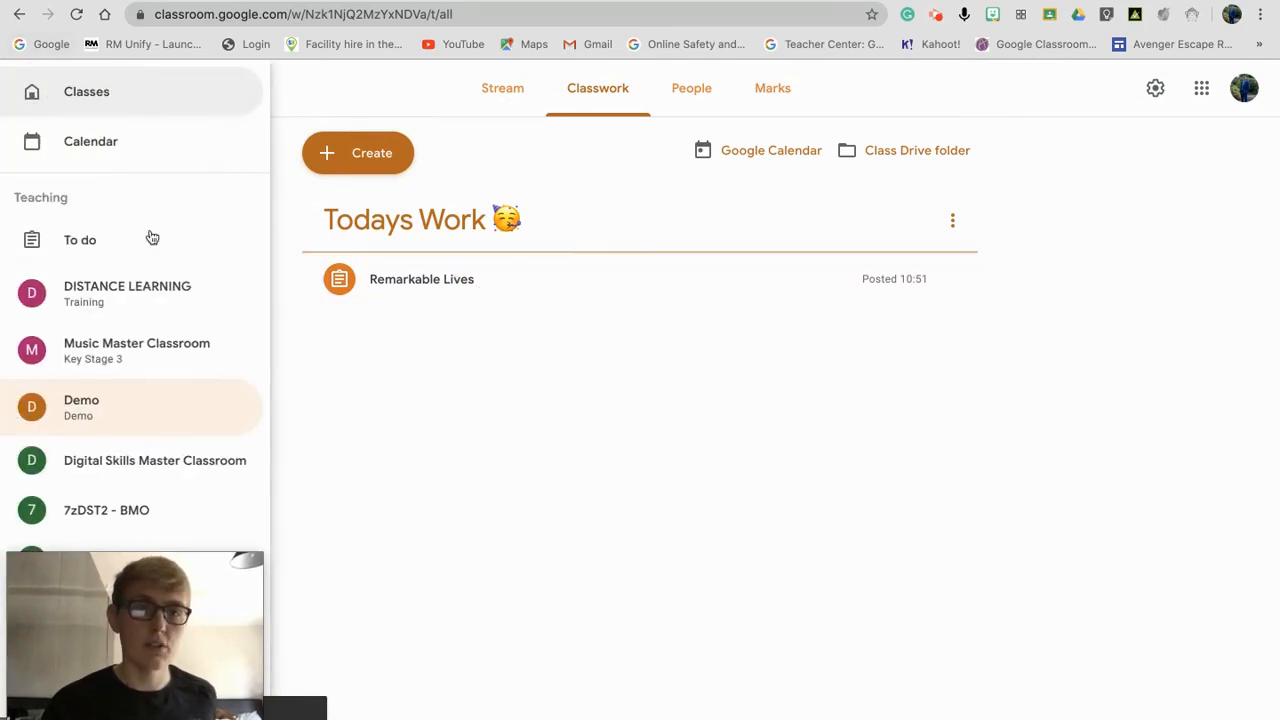
left_click(115, 350)
left_click(606, 93)
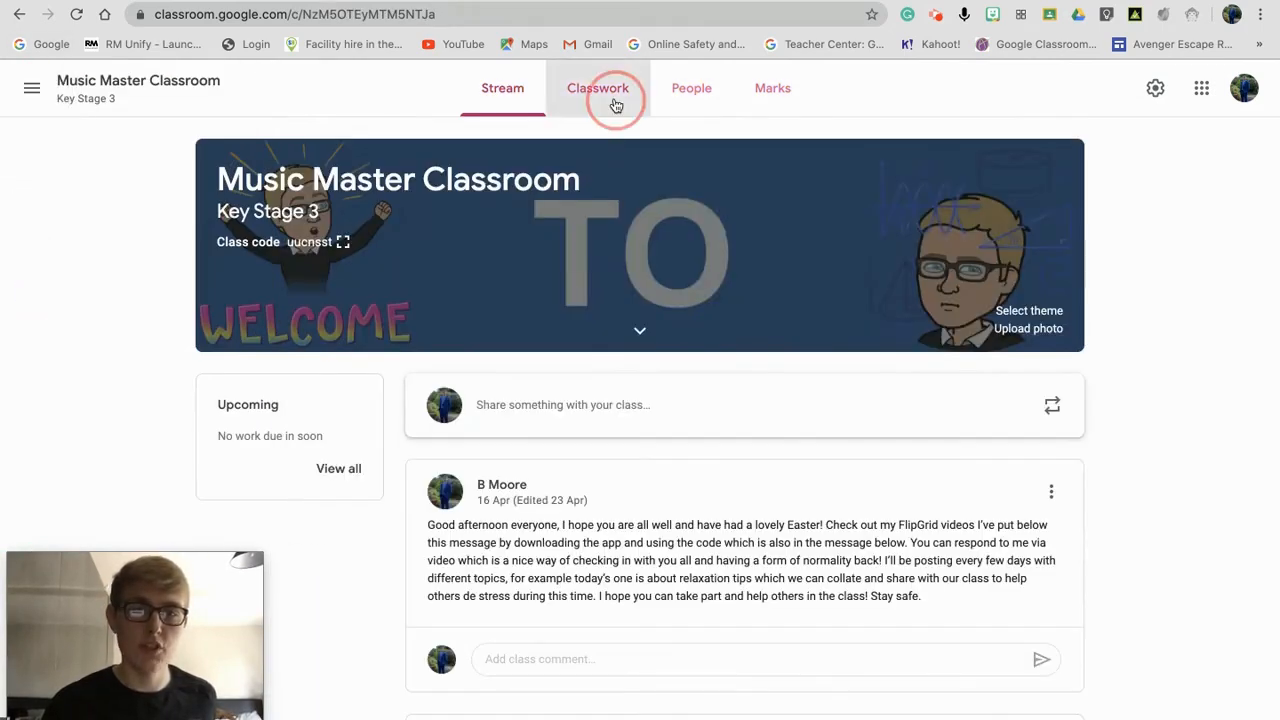
left_click(503, 286)
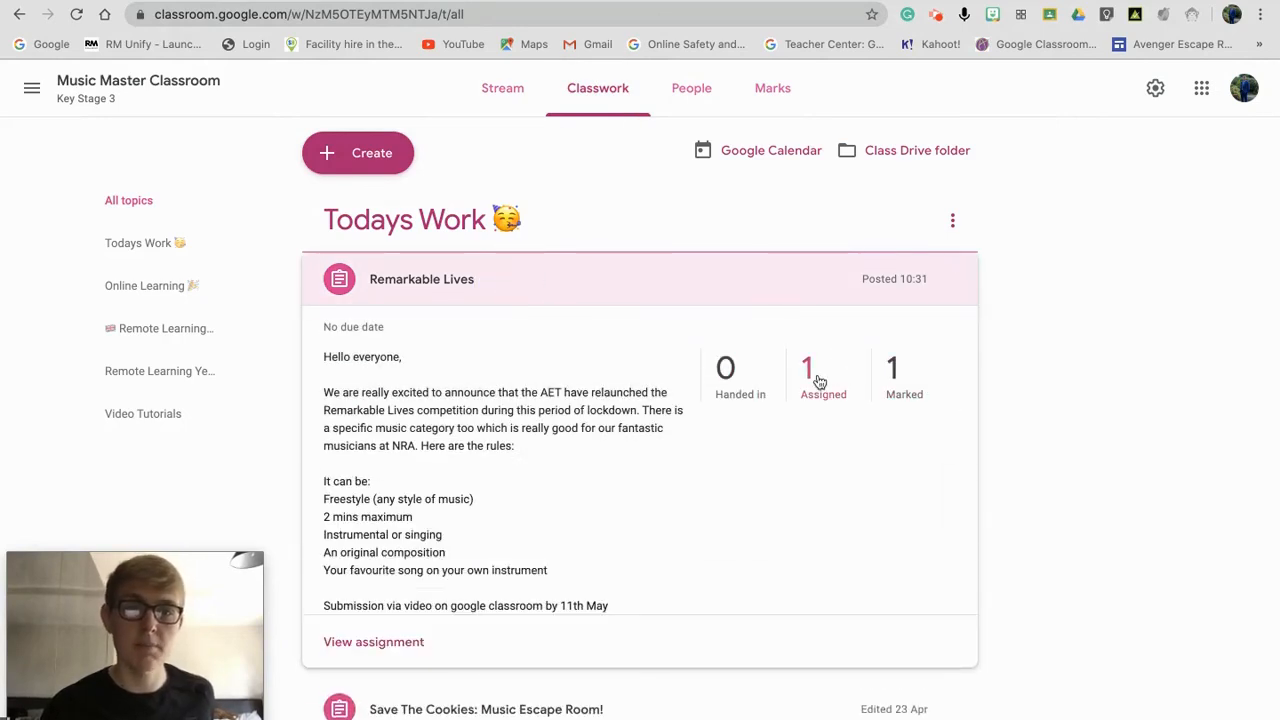
left_click(33, 89)
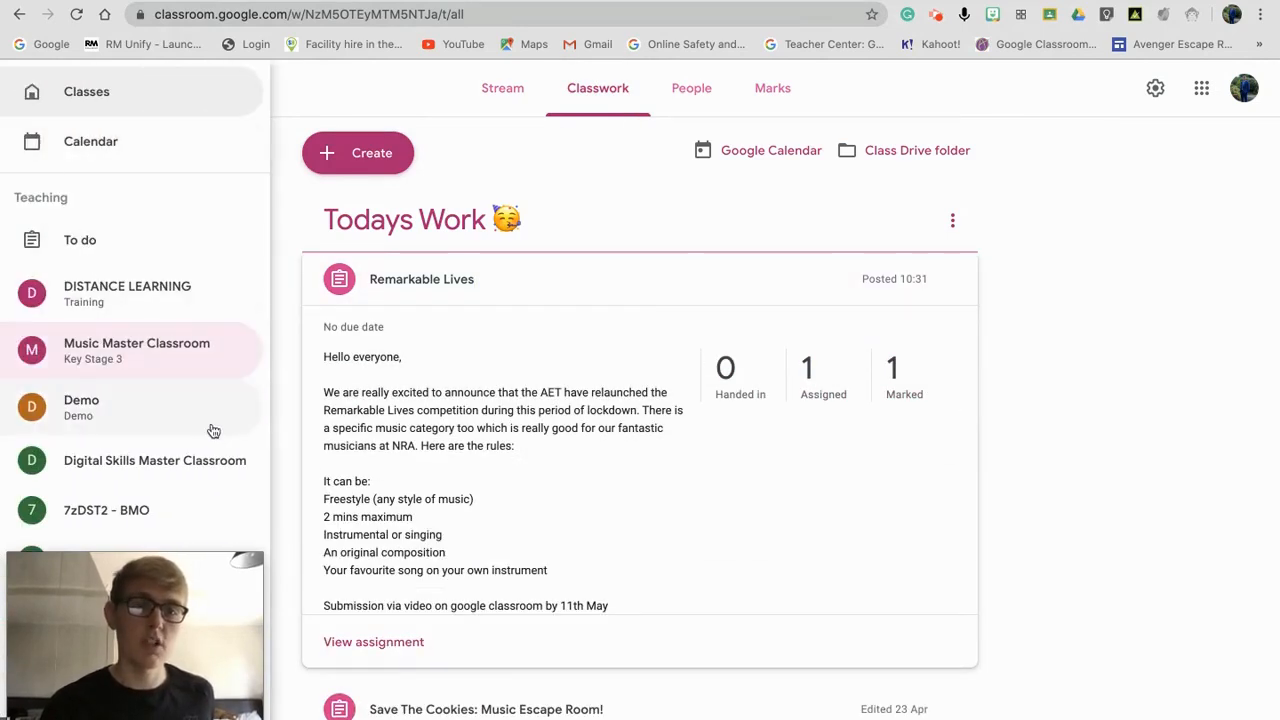
left_click(208, 459)
left_click(600, 90)
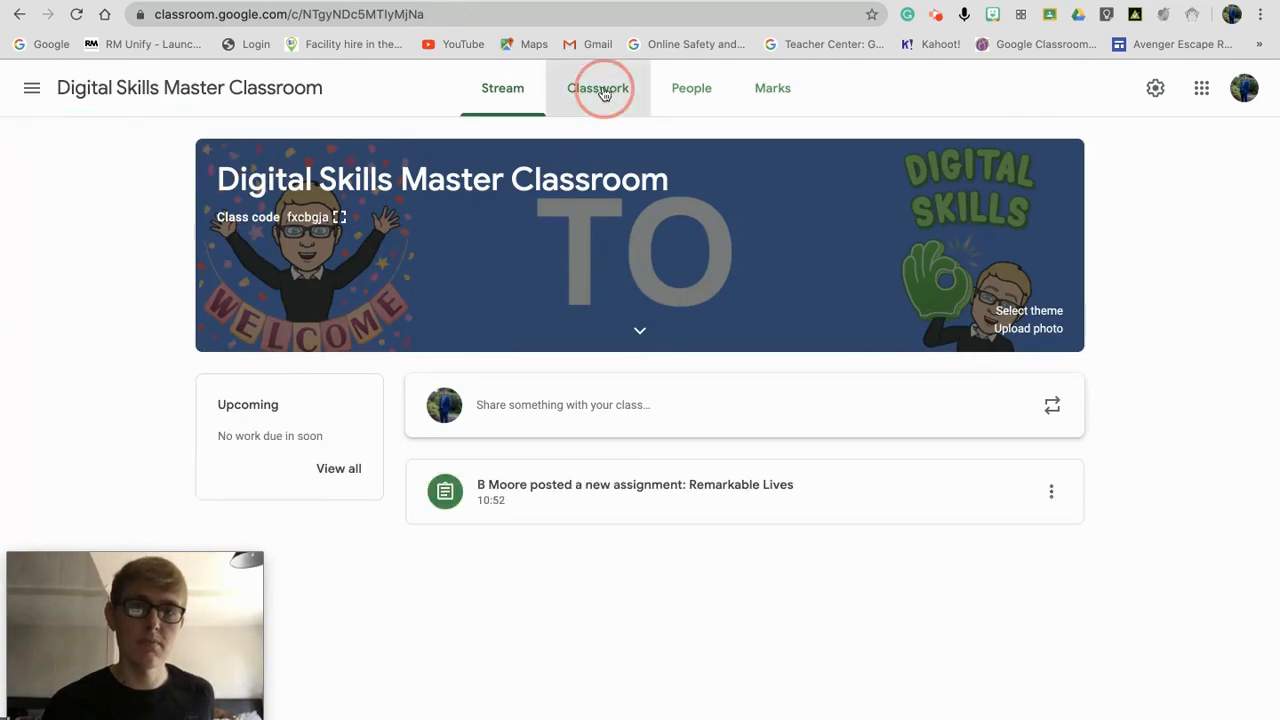